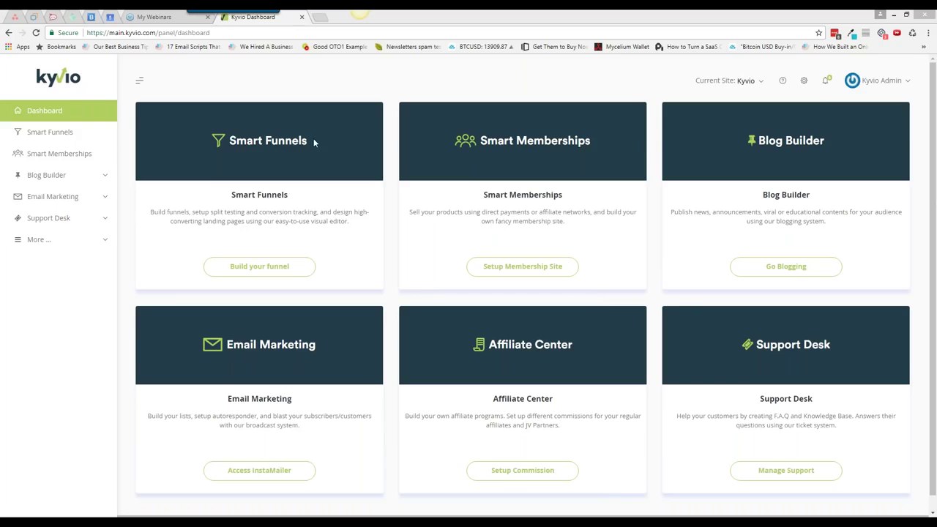
# View the details and meeting dates of the Kyvio Walkthrough Series webinar in GoToWebinar, and return to the Kyvio dashboard
pyautogui.hotkey('ctrl', 'shift', 'Tab')
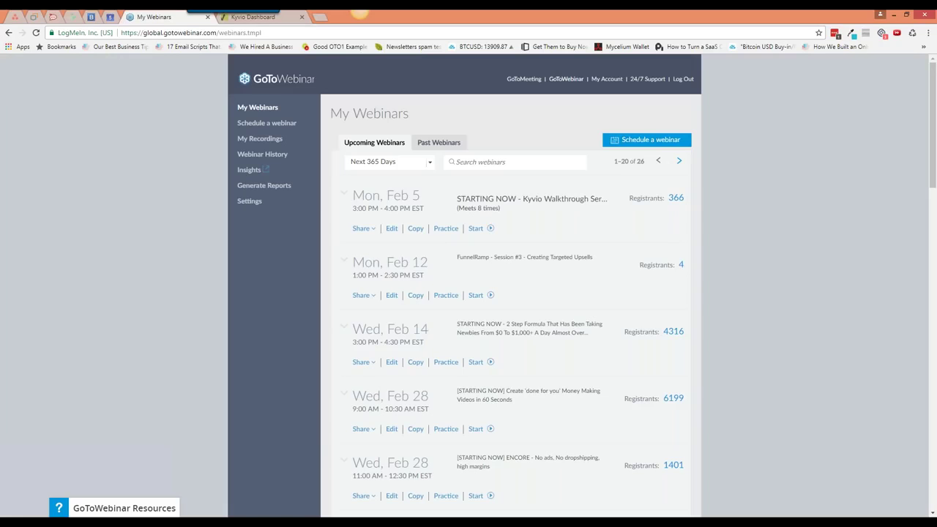
pyautogui.click(495, 208)
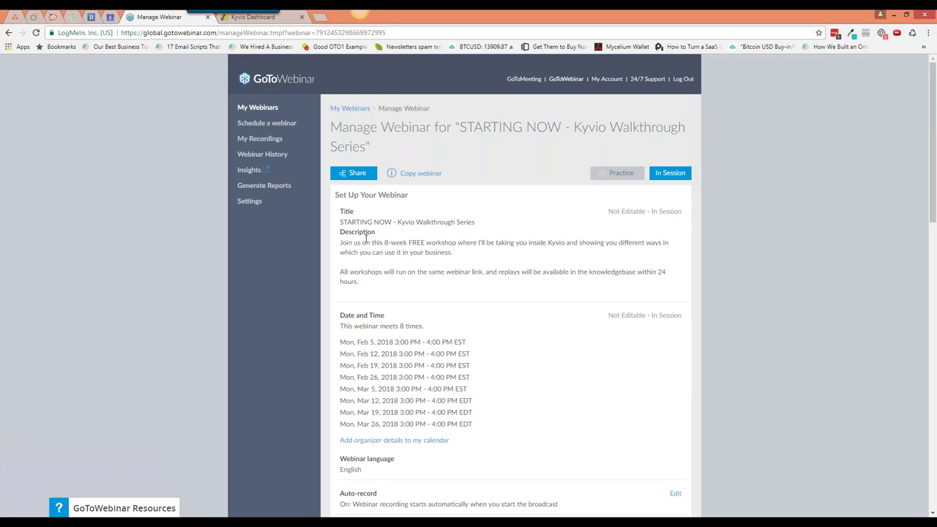
pyautogui.click(284, 18)
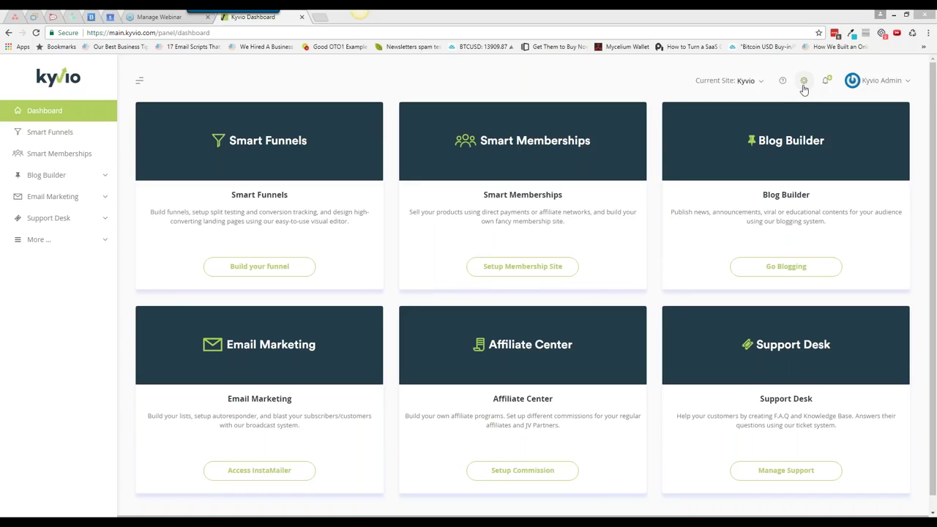
# Sign out of the admin account and log back in with another account's saved e-mail and password
pyautogui.click(893, 90)
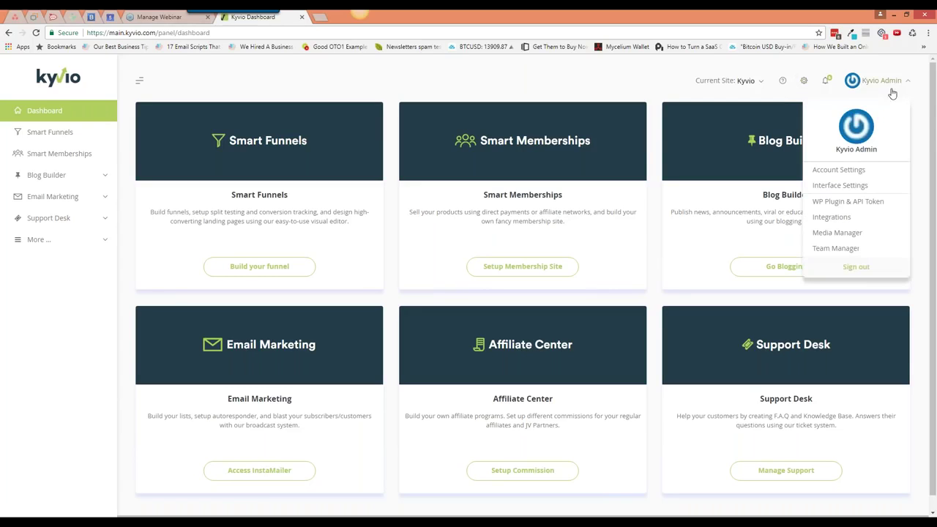
pyautogui.click(856, 267)
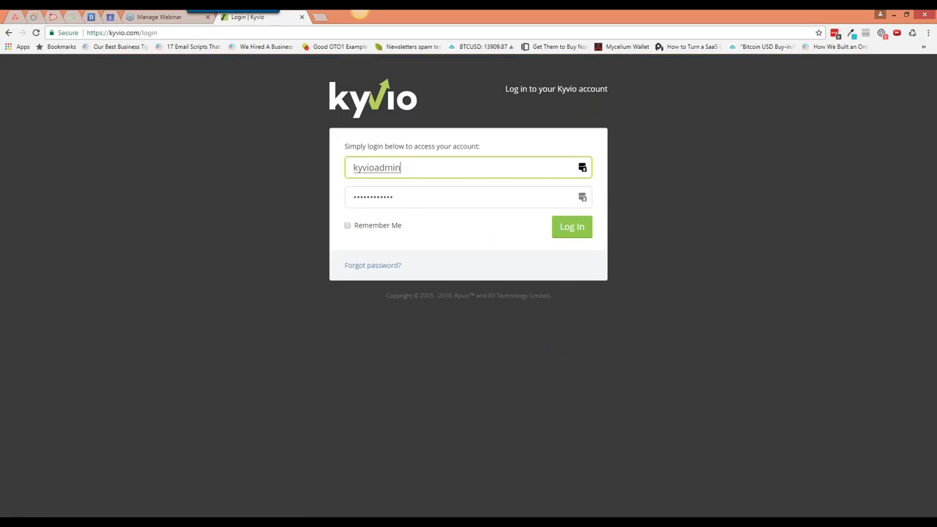
pyautogui.click(582, 167)
pyautogui.scroll(-1, 505, 274)
pyautogui.scroll(-1, 505, 275)
pyautogui.click(512, 247)
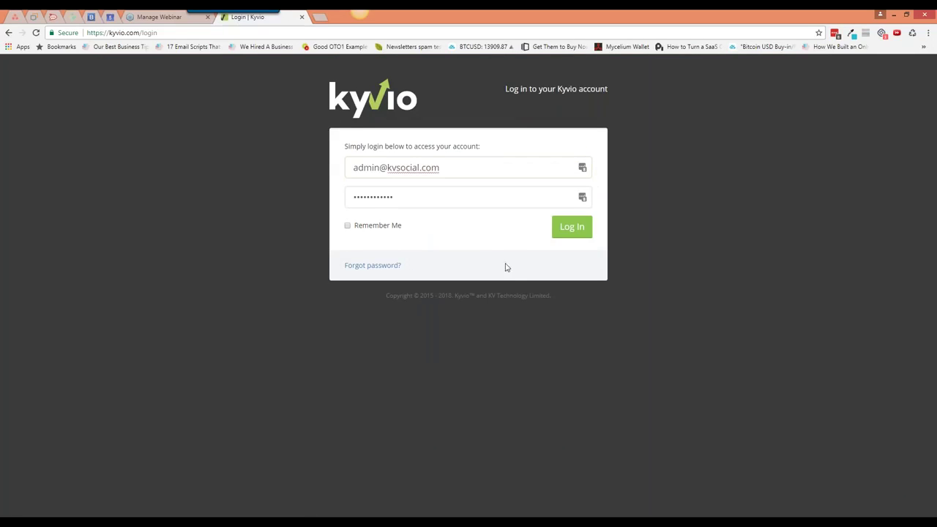
pyautogui.press('Return')
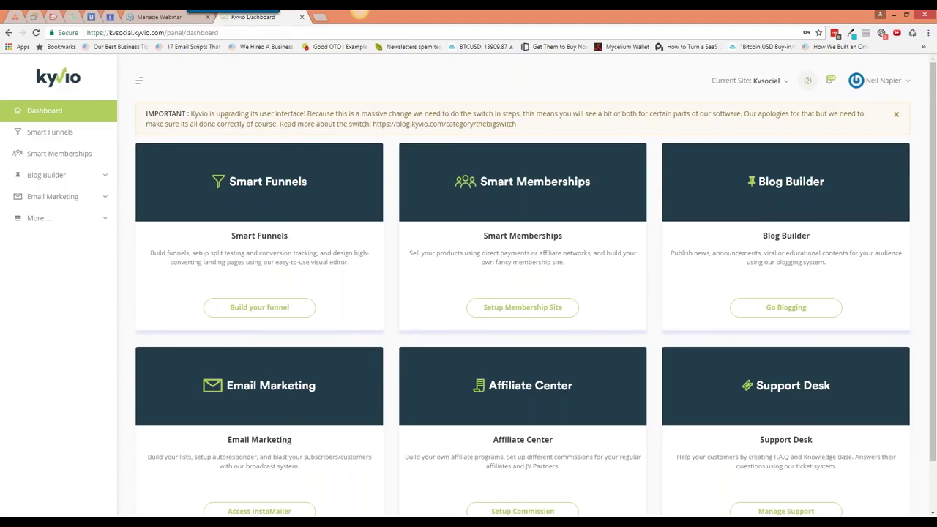
# Open the Kyvio support site in a private browser window and look through the article categories of its knowledge base
pyautogui.hotkey('ctrl', 'shift', 'n')
pyautogui.write('sup')
pyautogui.press('Return')
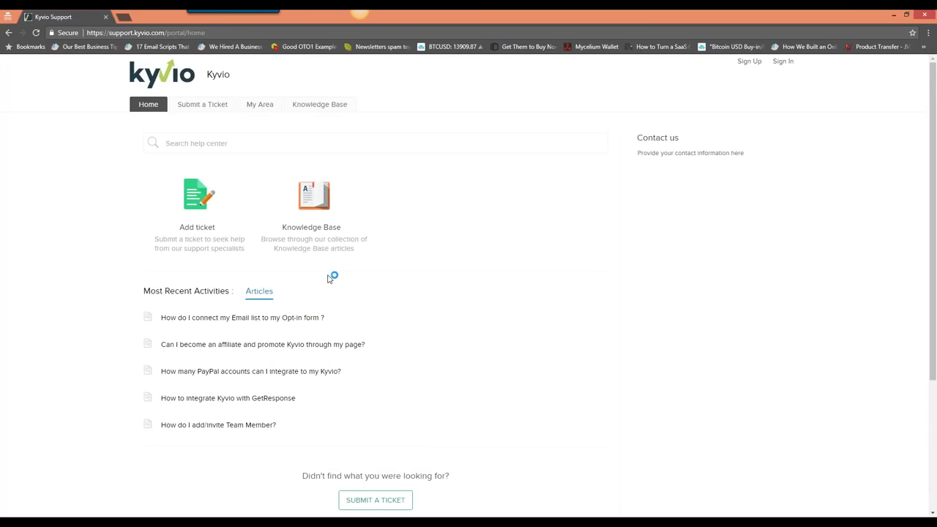
pyautogui.click(313, 216)
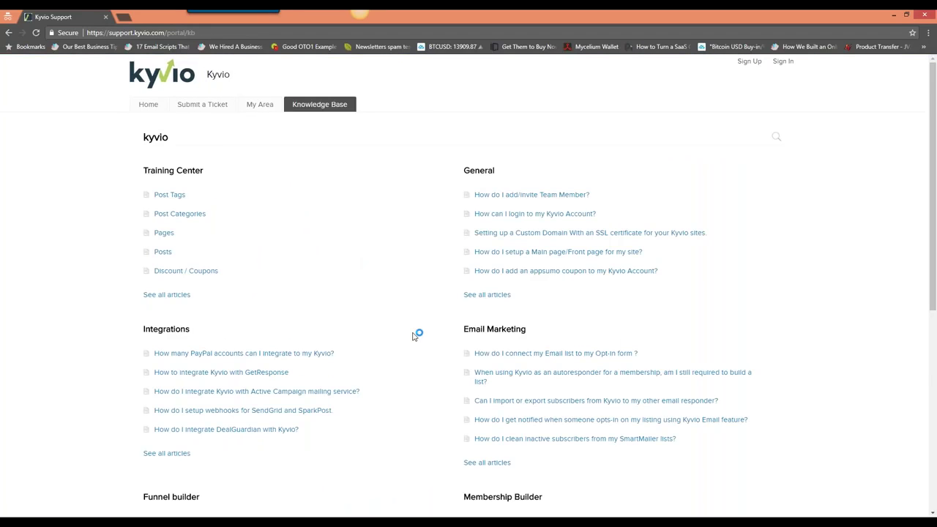
pyautogui.scroll(-5, 414, 335)
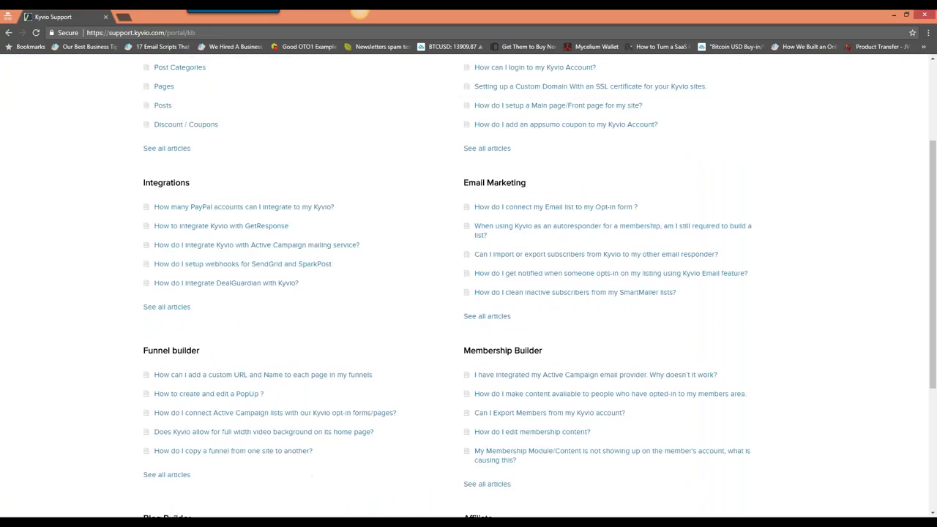
pyautogui.scroll(5, 413, 337)
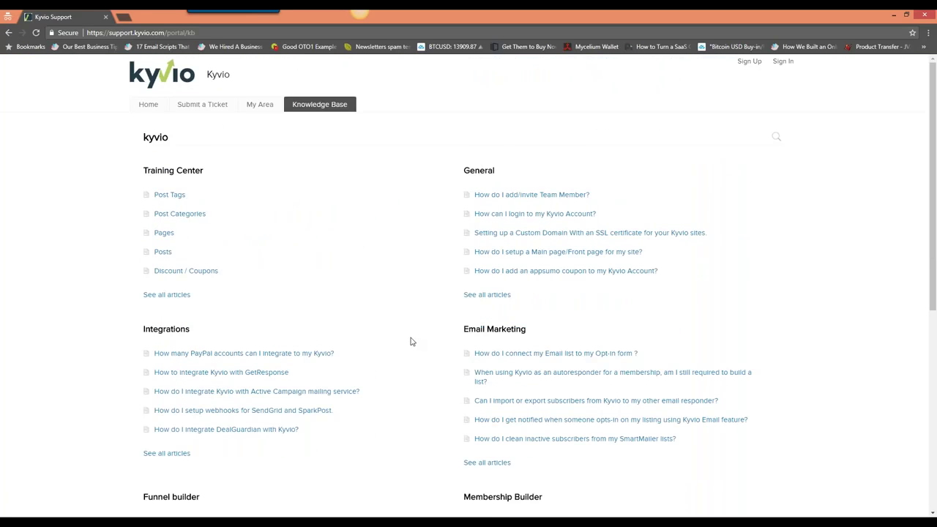
pyautogui.scroll(-2, 413, 342)
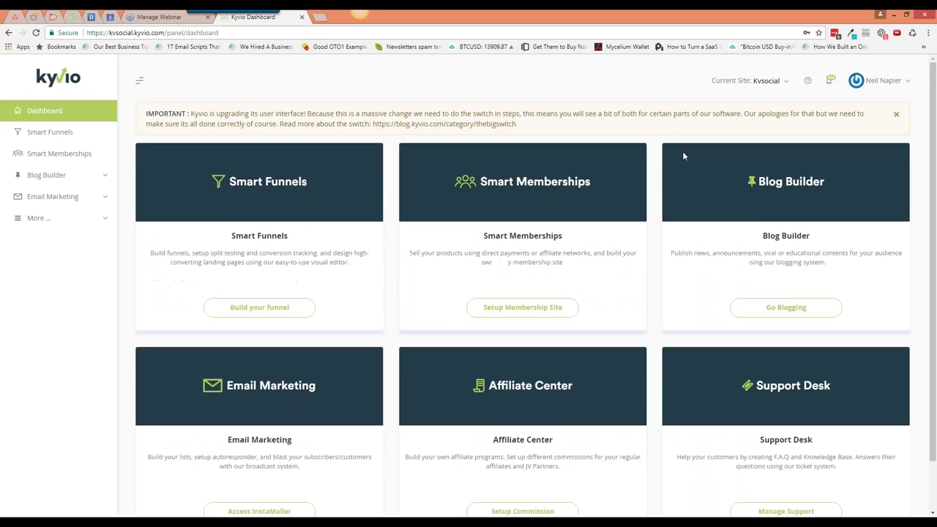
# Look over the dashboard's site-switching options and its help resources
pyautogui.click(785, 82)
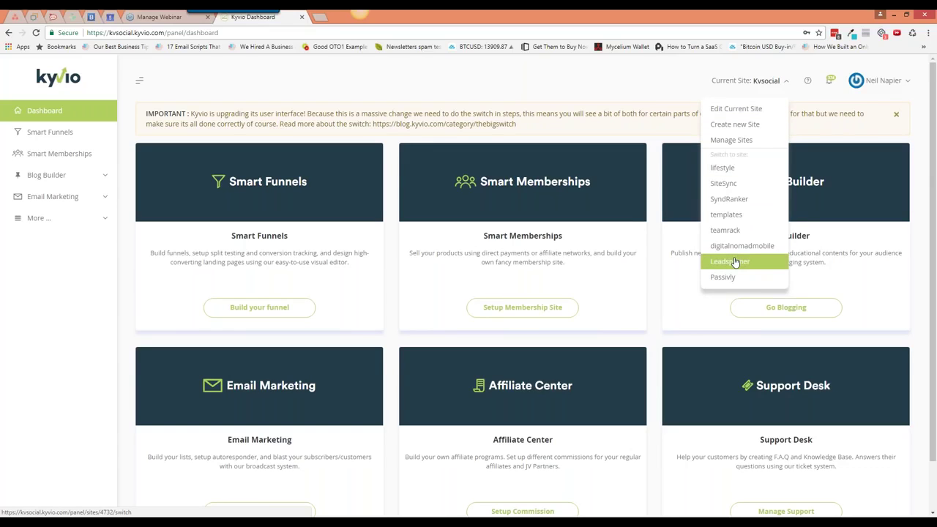
pyautogui.click(807, 82)
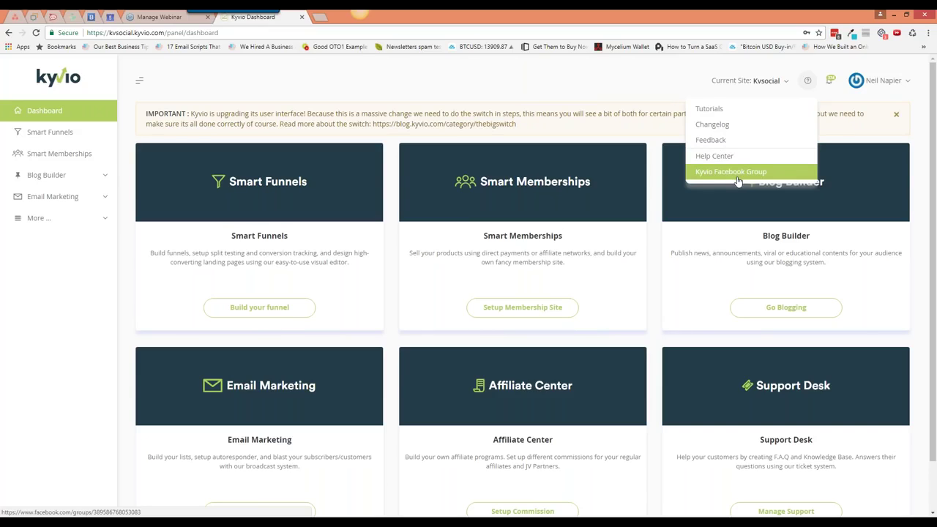
pyautogui.click(721, 232)
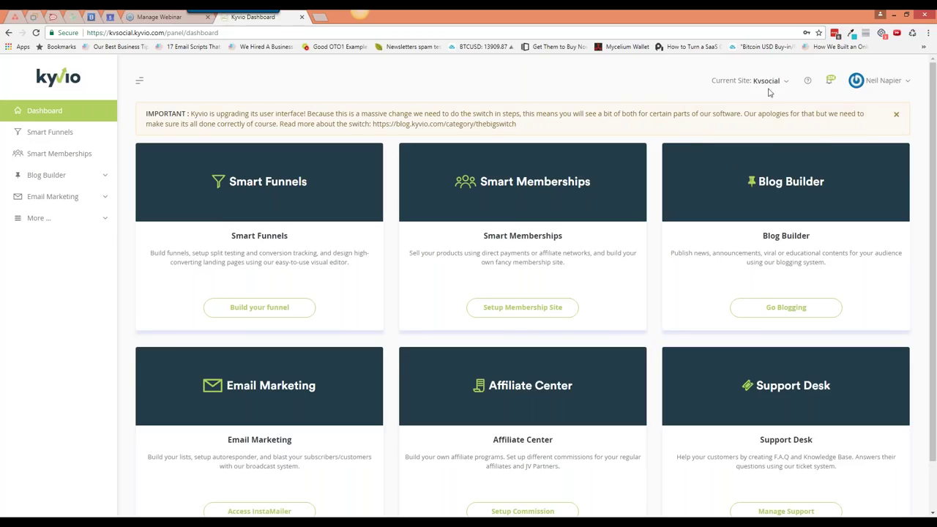
# Open the account's integrations overview and start a new integration
pyautogui.click(900, 84)
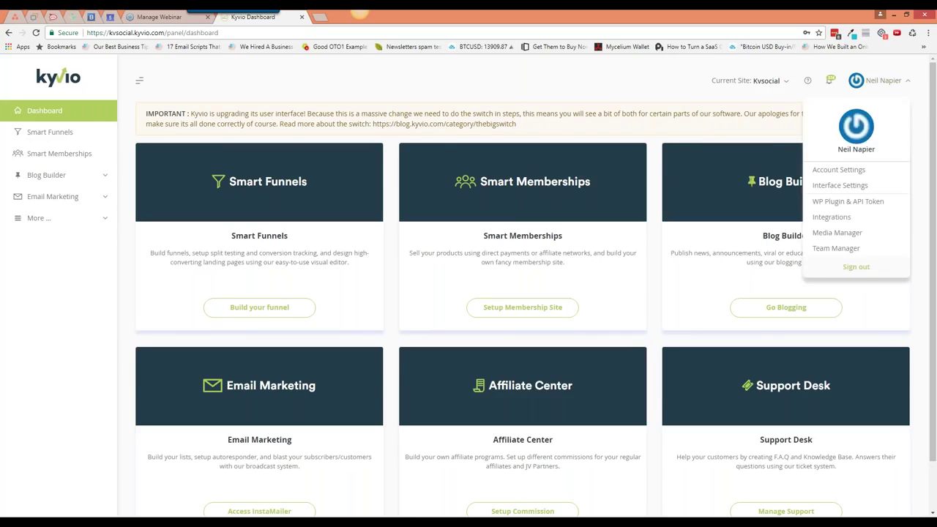
pyautogui.click(863, 221)
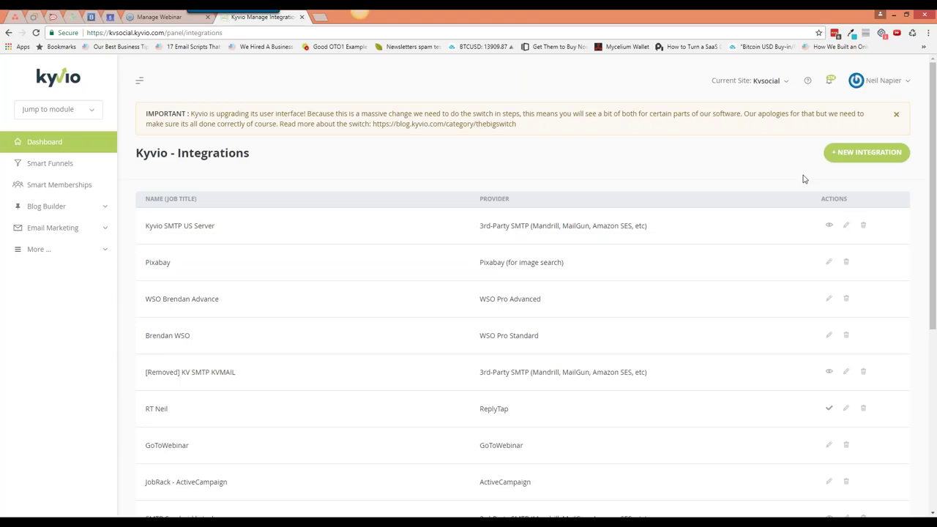
pyautogui.click(882, 158)
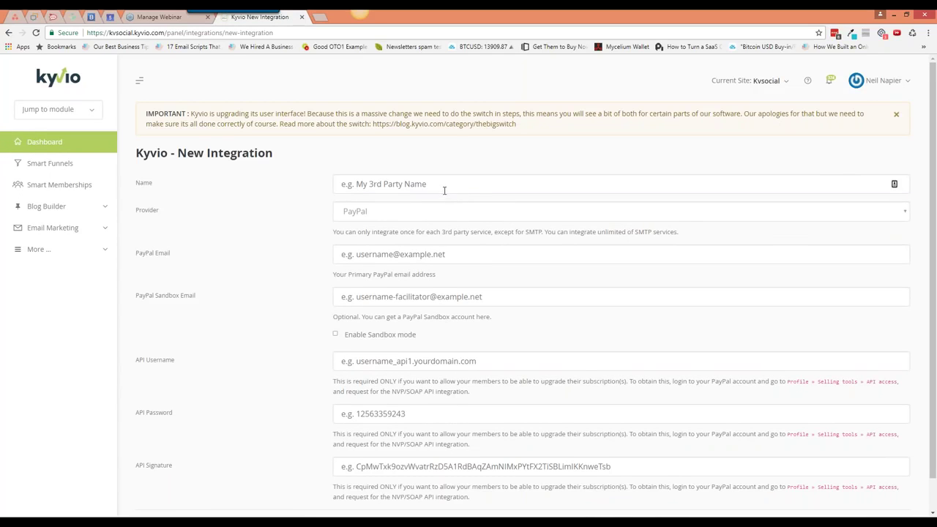
# Examine the providers offered for a new integration, including payment, affiliate network, autoresponder, webinar, social, SMTP and support services
pyautogui.click(417, 216)
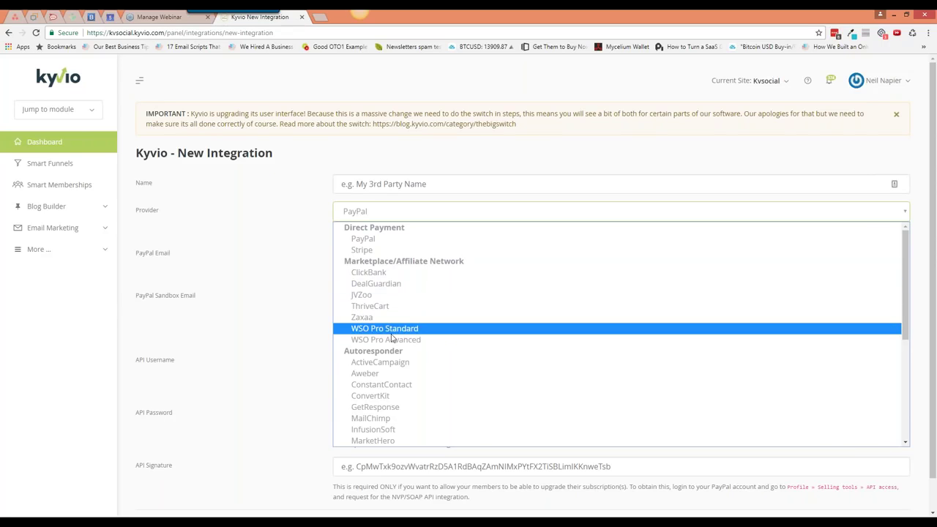
pyautogui.scroll(-2, 403, 364)
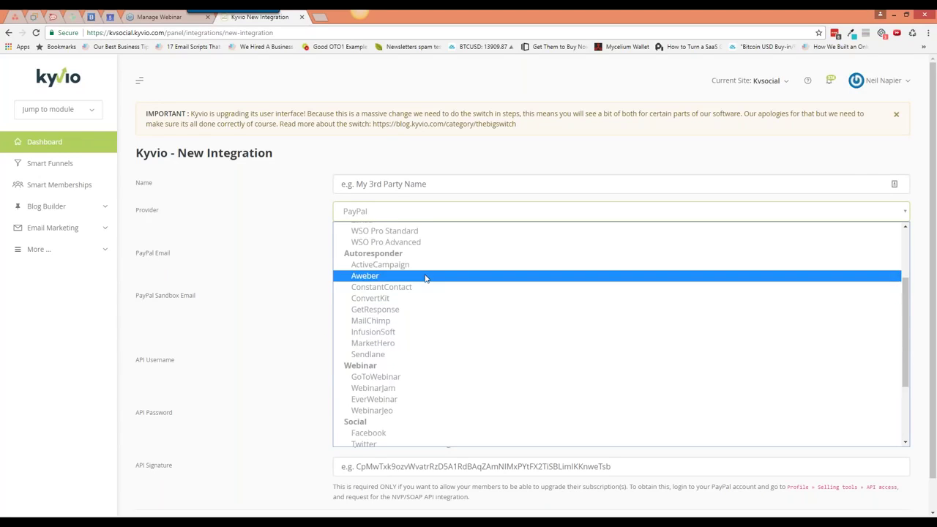
pyautogui.scroll(-2, 424, 279)
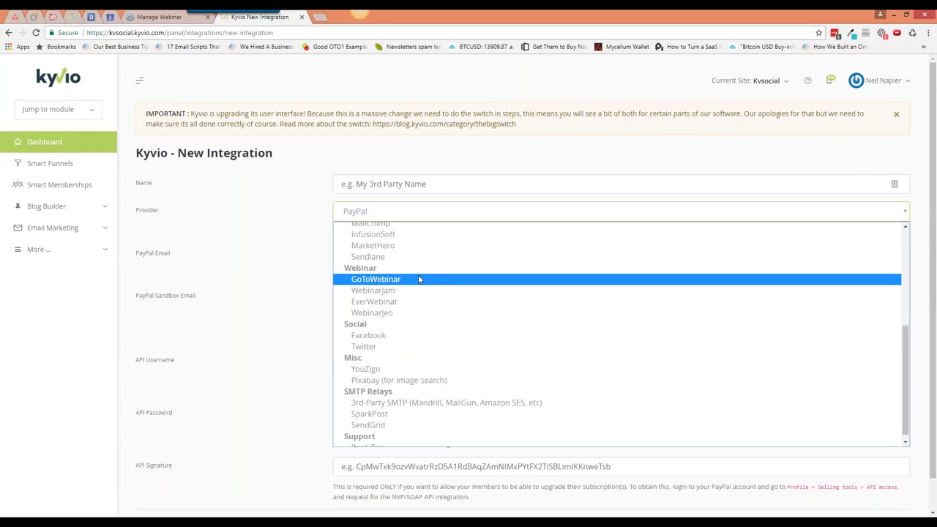
pyautogui.scroll(-1, 407, 308)
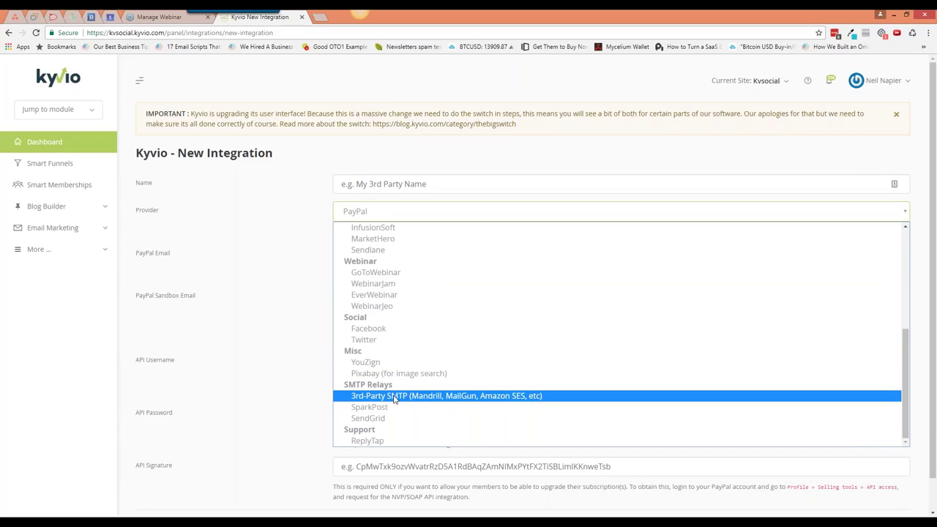
pyautogui.click(926, 166)
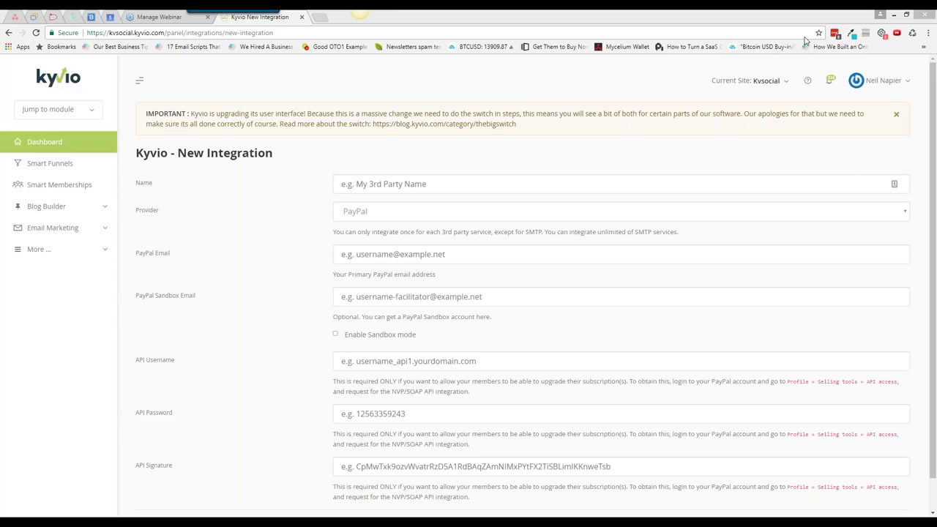
pyautogui.click(397, 211)
pyautogui.scroll(-3, 396, 403)
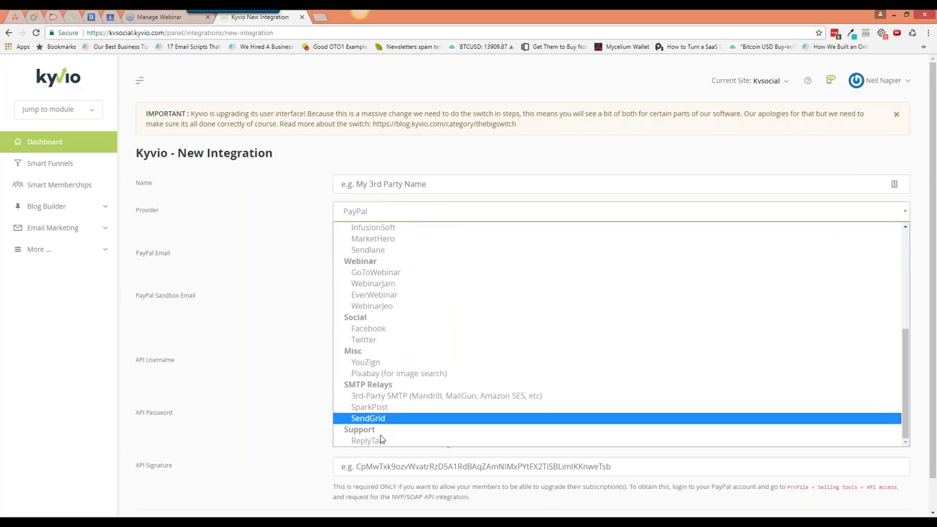
pyautogui.click(304, 404)
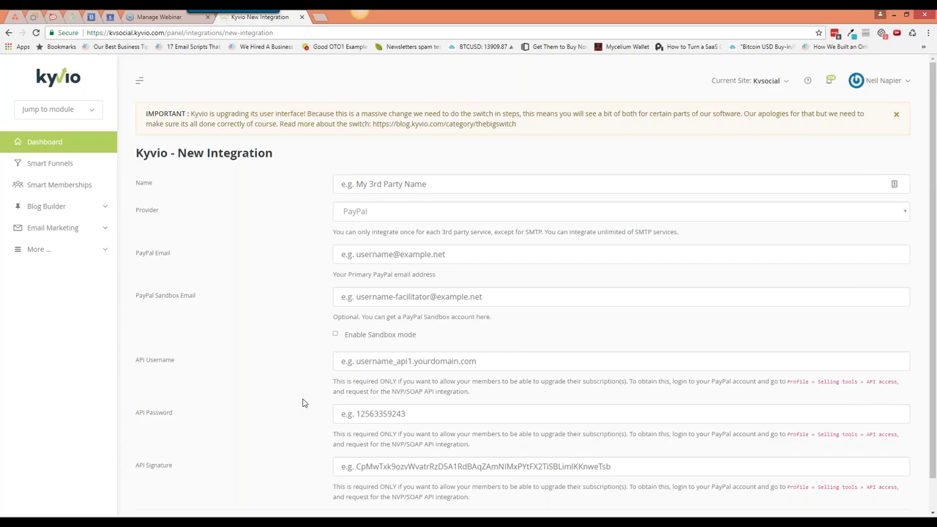
pyautogui.click(418, 184)
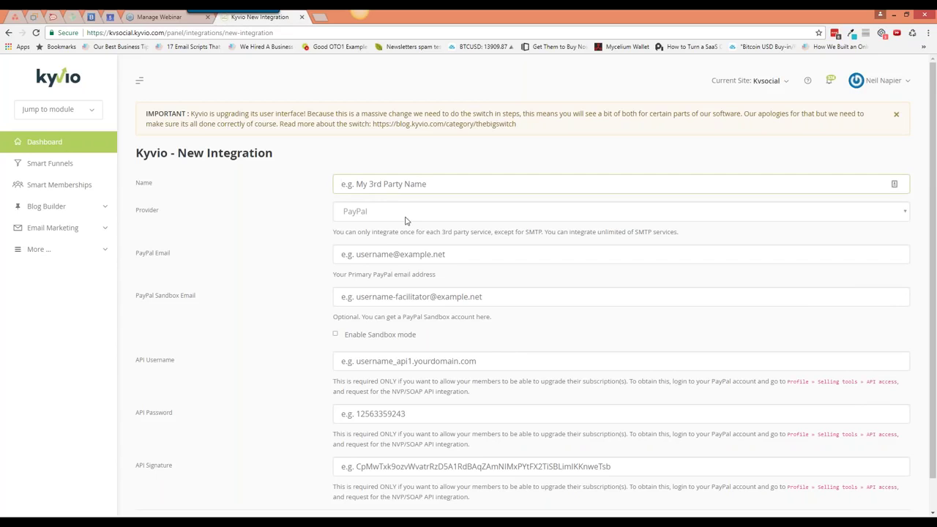
pyautogui.click(406, 212)
pyautogui.scroll(-3, 408, 277)
pyautogui.press('Escape')
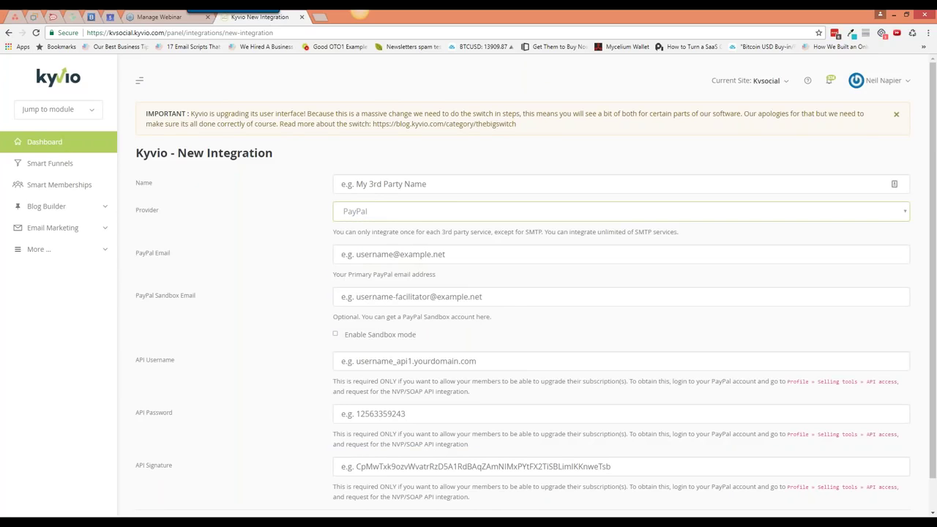
# Set the integration provider to ActiveCampaign and read the instructions for obtaining its API key
pyautogui.press('a')
pyautogui.click(357, 254)
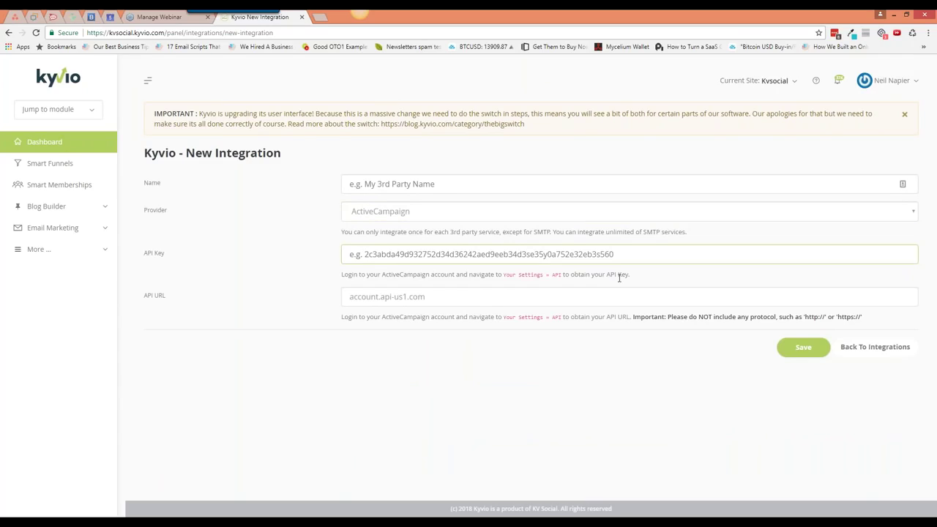
pyautogui.moveTo(629, 276); pyautogui.dragTo(344, 277)
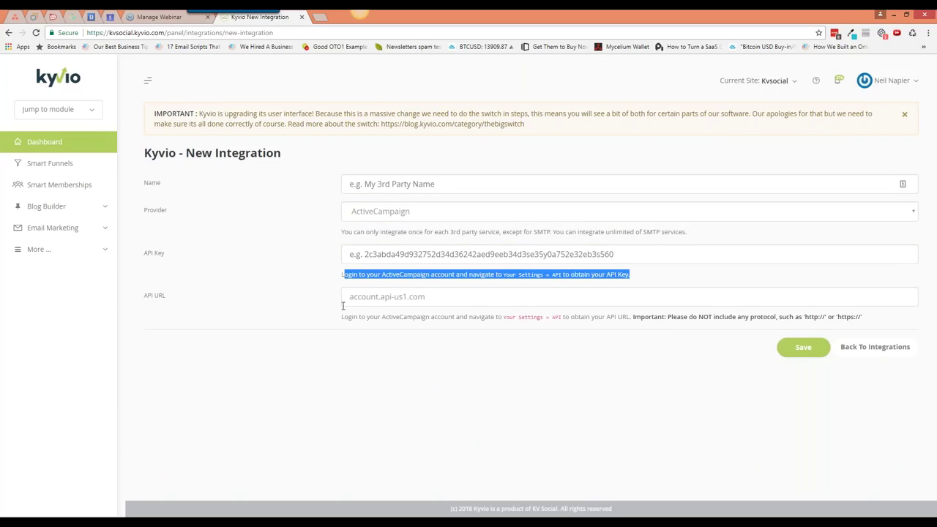
pyautogui.click(348, 301)
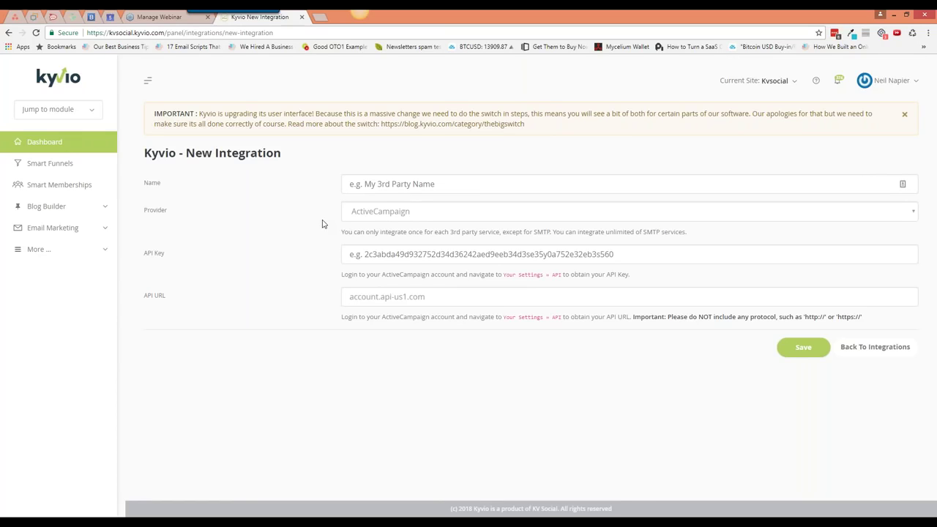
# Look through the existing funnels in Smart Funnels, start a new Opt-In Funnel and proceed to its customization
pyautogui.click(73, 162)
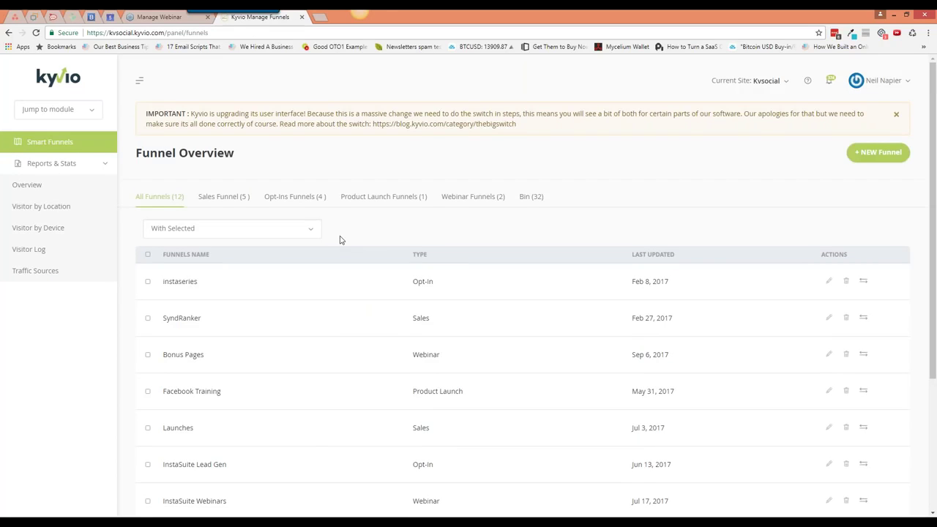
pyautogui.scroll(-3, 341, 239)
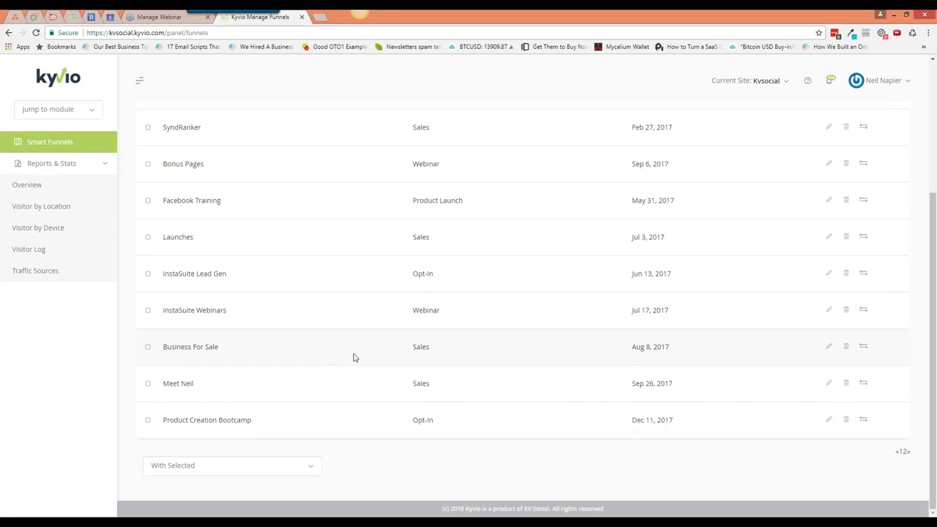
pyautogui.scroll(3, 354, 350)
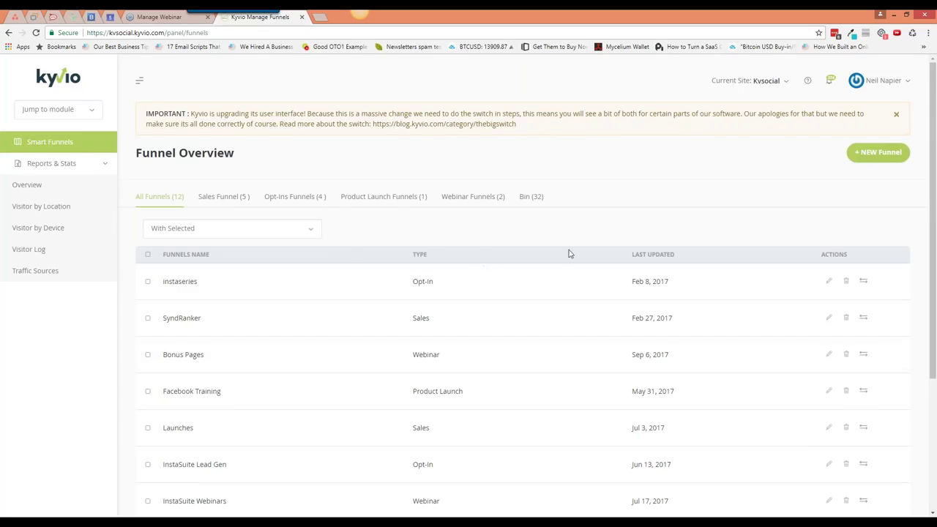
pyautogui.click(868, 156)
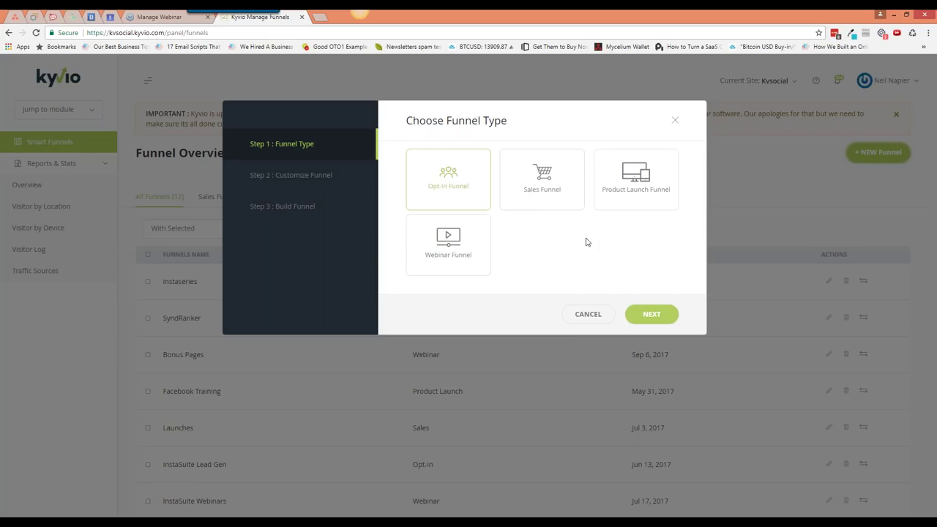
pyautogui.doubleClick(473, 200)
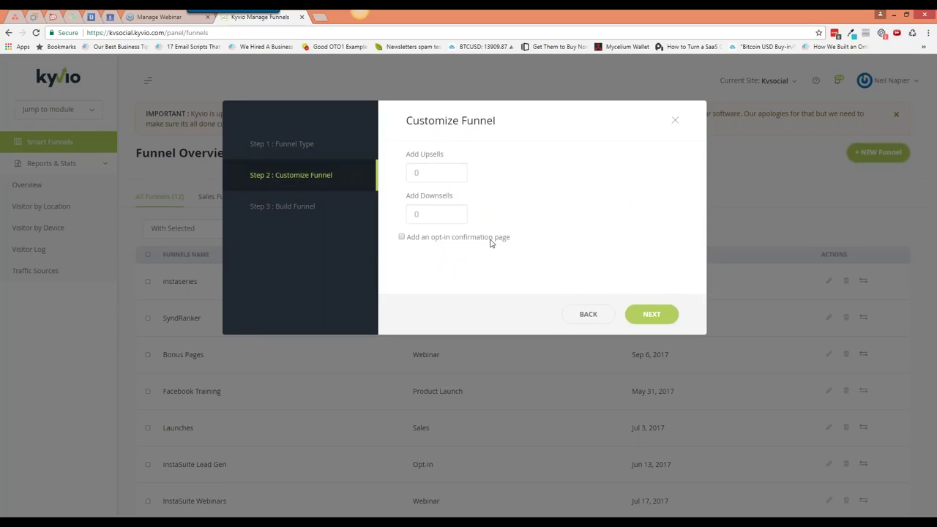
# Set the opt-in funnel to include 1 upsell and continue to the Build Funnel stage
pyautogui.doubleClick(418, 171)
pyautogui.write('1')
pyautogui.moveTo(409, 238)
pyautogui.mouseDown()
pyautogui.moveTo(508, 241)
pyautogui.moveTo(408, 244)
pyautogui.mouseUp()
pyautogui.click(511, 247)
pyautogui.click(409, 244)
pyautogui.click(652, 314)
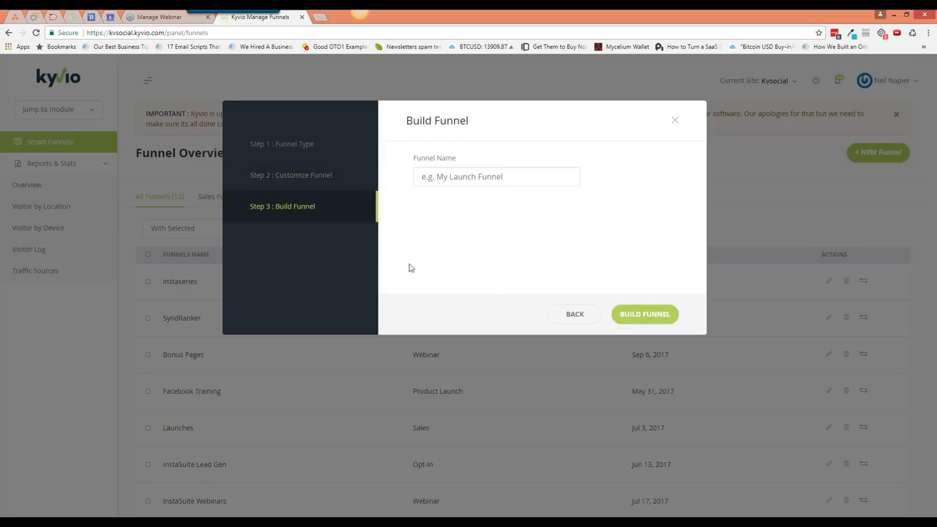
# Name the funnel "Live Workshop Optin + Upsell" and build it
pyautogui.click(494, 181)
pyautogui.write('Live Workshop ')
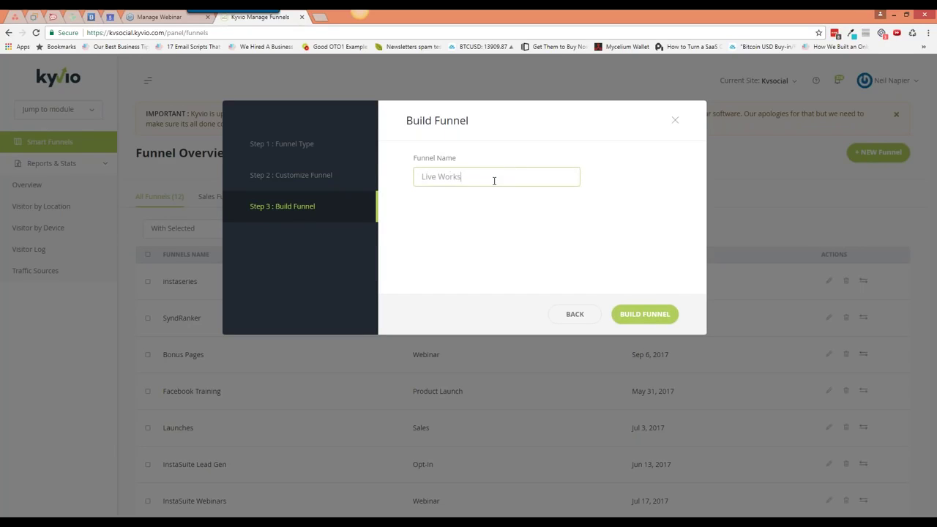
pyautogui.write('Optin + Upsell')
pyautogui.click(644, 314)
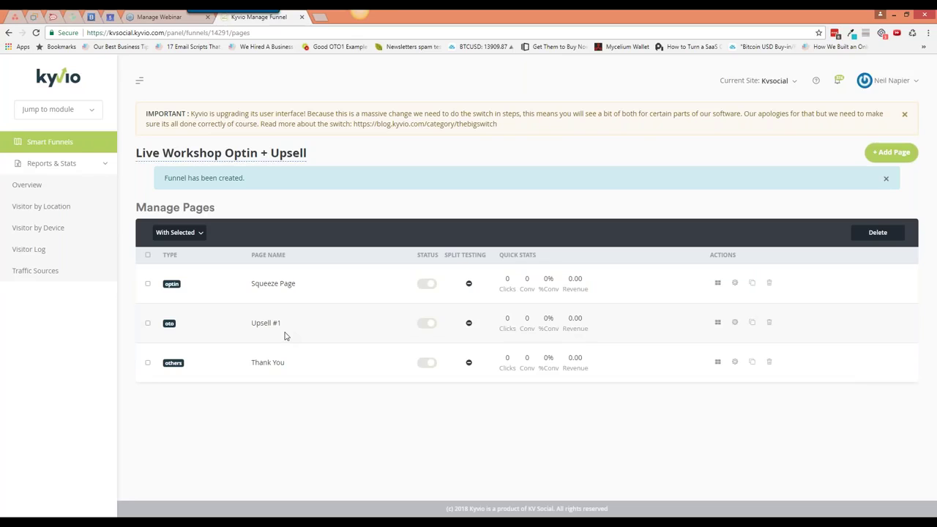
# Try to publish the Squeeze Page, and preview the Restaurant - Squeeze template from its template choices
pyautogui.click(425, 285)
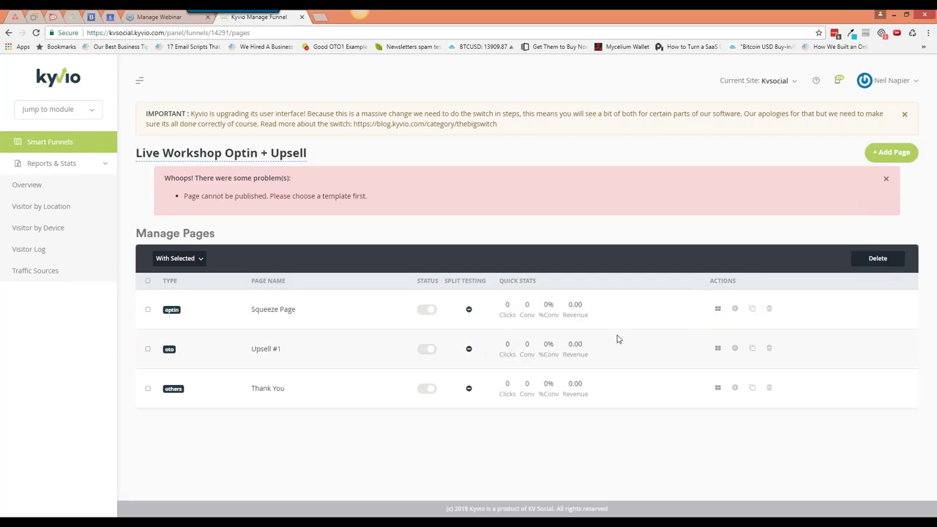
pyautogui.click(718, 309)
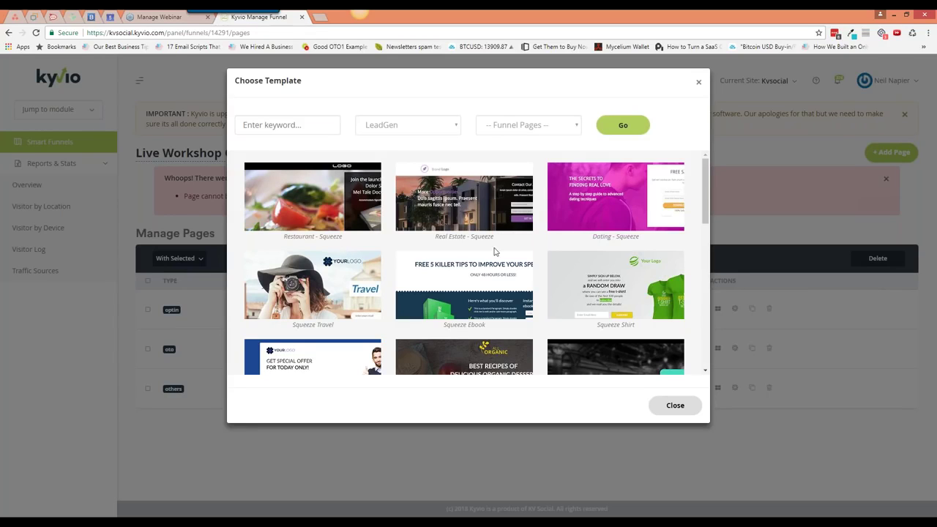
pyautogui.moveTo(311, 202)
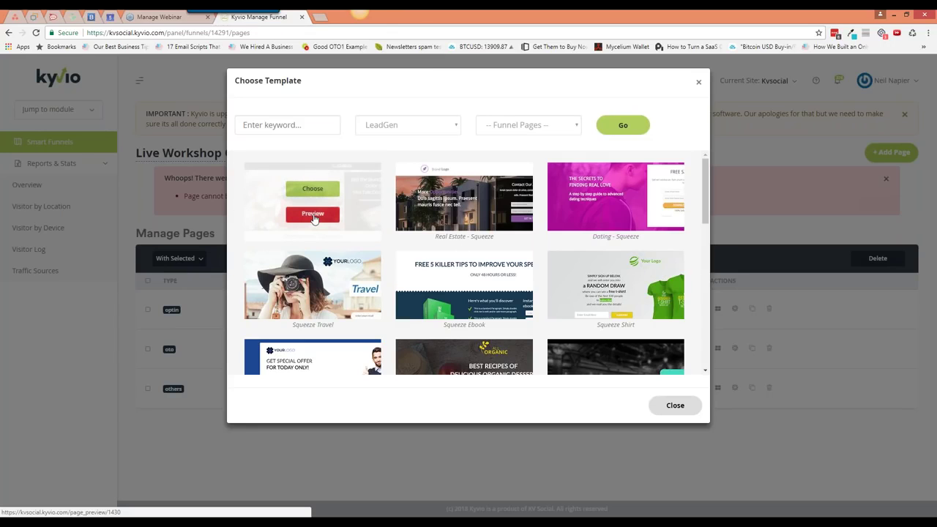
pyautogui.click(312, 216)
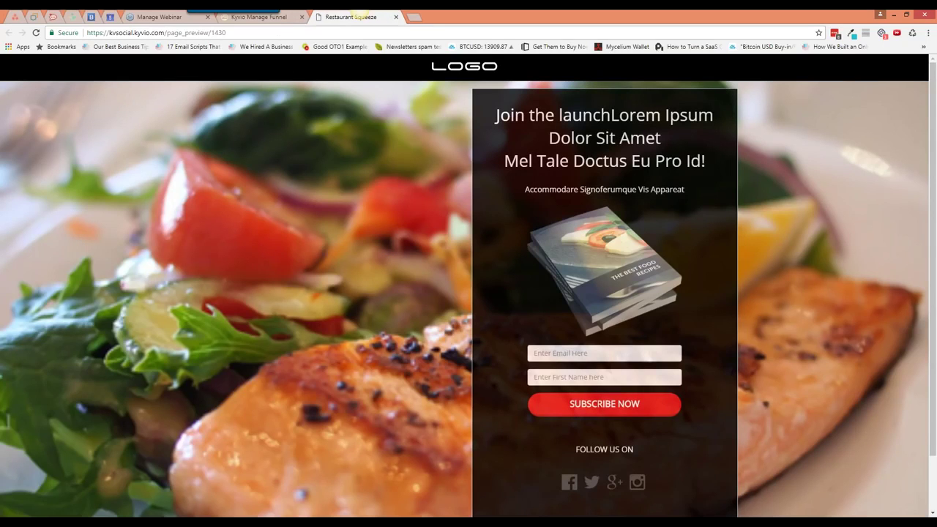
pyautogui.click(281, 17)
# Preview the Real Estate - Squeeze template and compare it with the Restaurant - Squeeze preview
pyautogui.moveTo(454, 214)
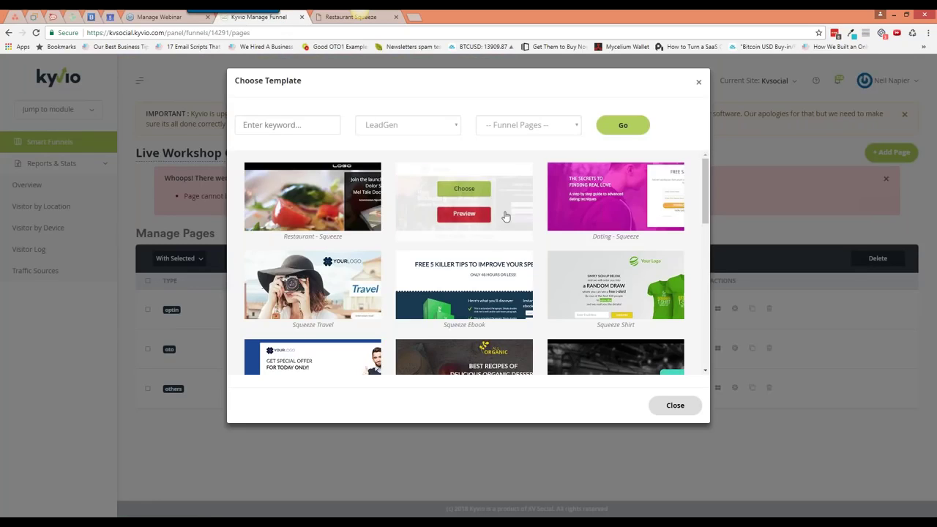
pyautogui.click(464, 214)
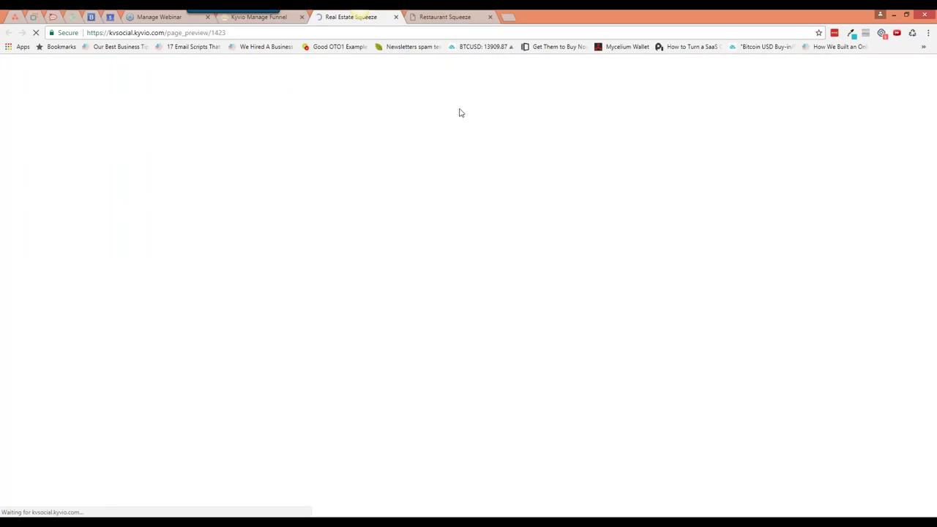
pyautogui.scroll(-1, 408, 317)
pyautogui.scroll(1, 408, 316)
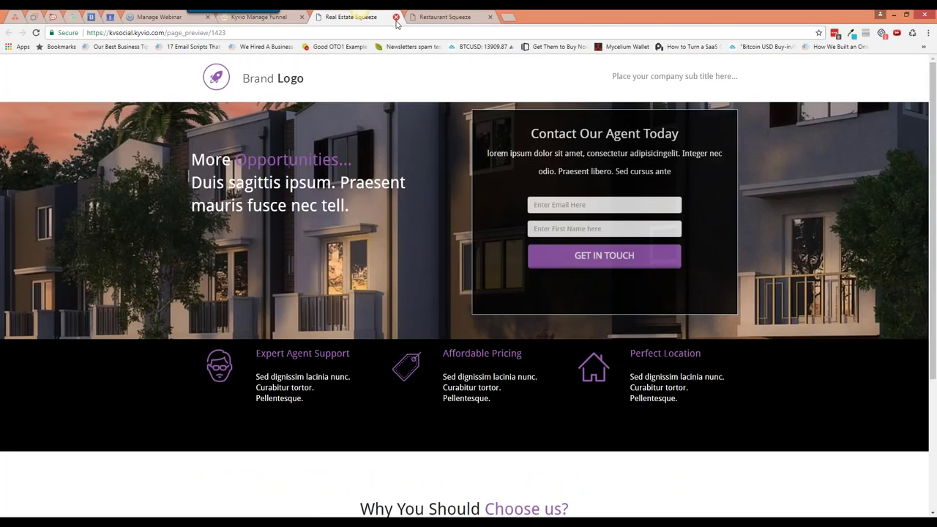
pyautogui.click(396, 17)
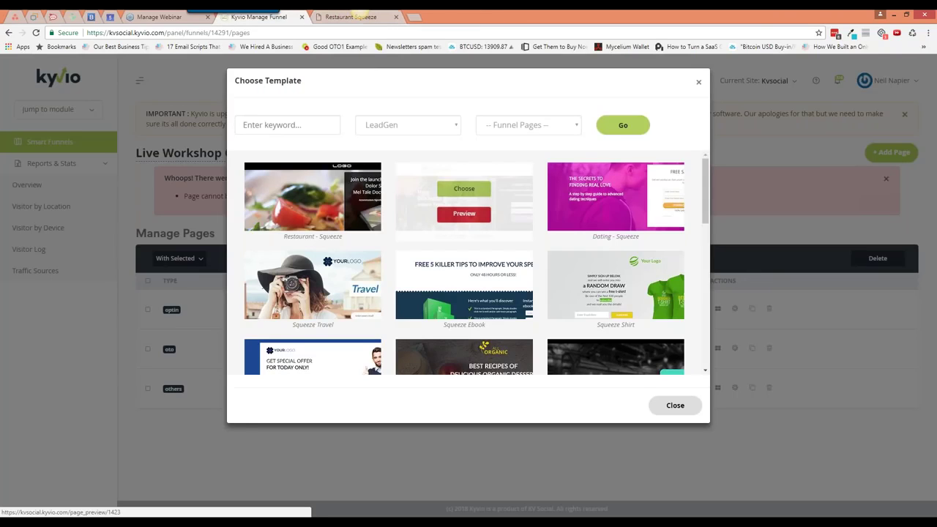
pyautogui.click(383, 21)
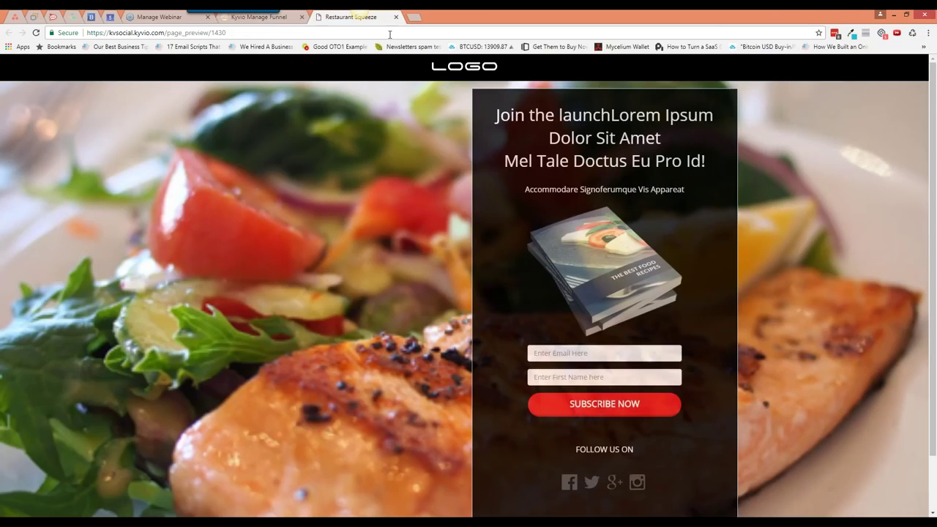
pyautogui.click(289, 22)
# Choose the Restaurant - Squeeze template for the Squeeze Page and look over its layout in the page builder
pyautogui.moveTo(320, 196)
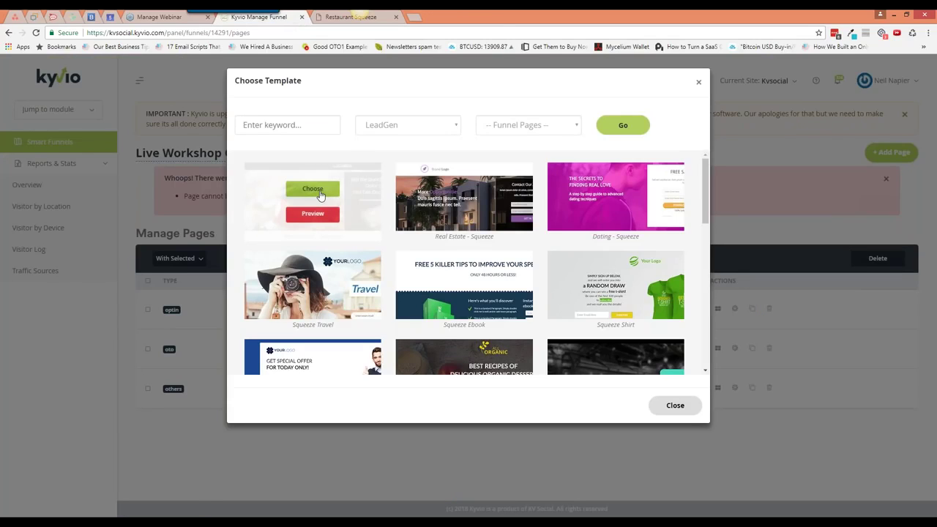
pyautogui.click(320, 196)
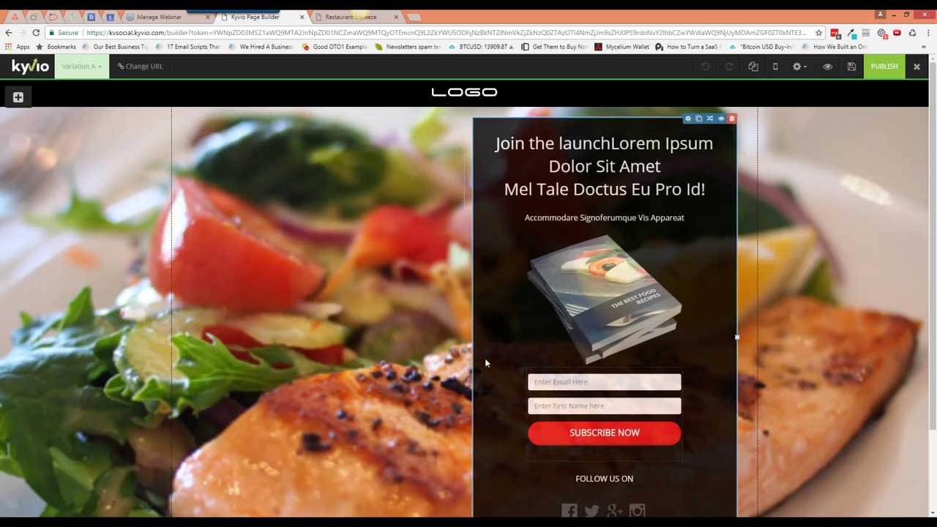
pyautogui.scroll(-1, 488, 363)
pyautogui.scroll(1, 488, 362)
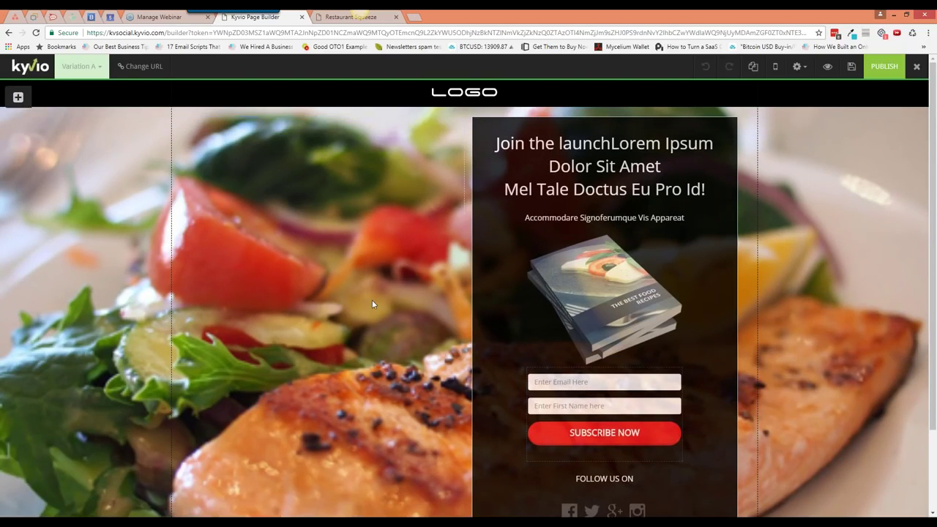
pyautogui.scroll(-3, 773, 287)
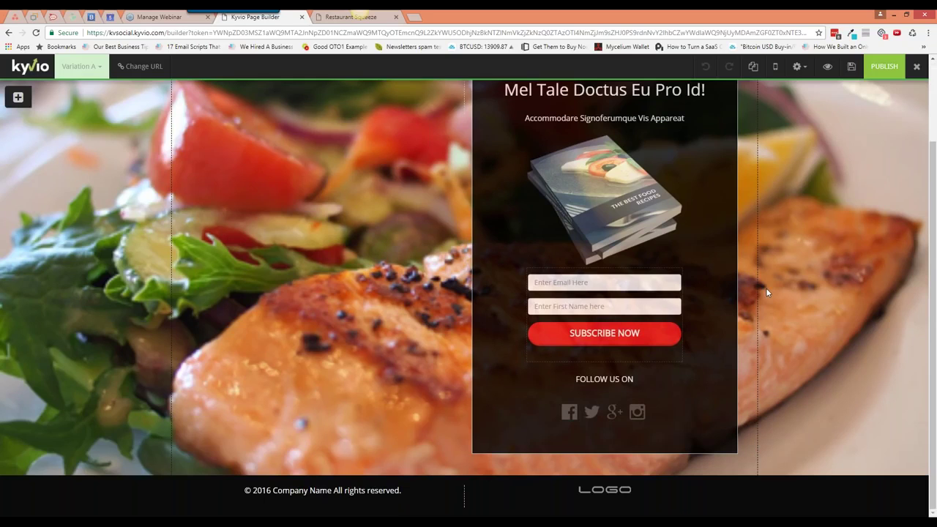
pyautogui.scroll(3, 766, 288)
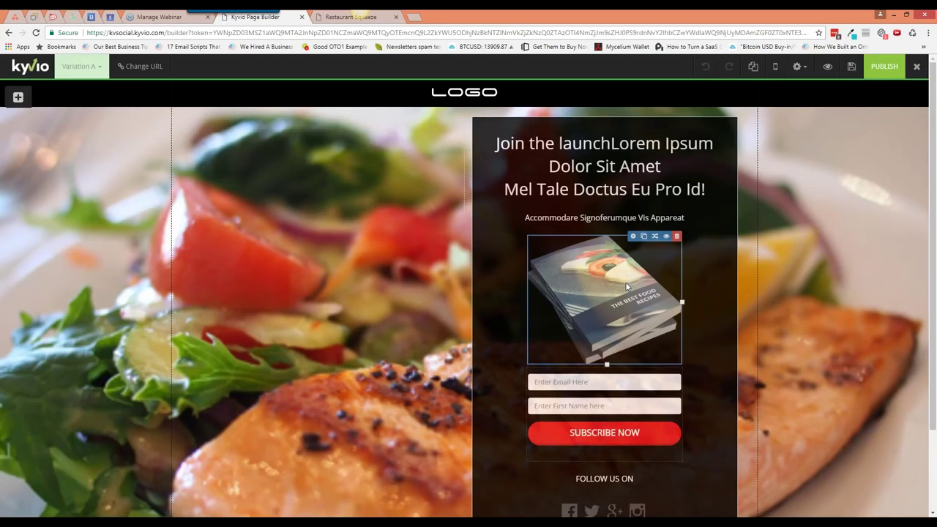
pyautogui.click(19, 97)
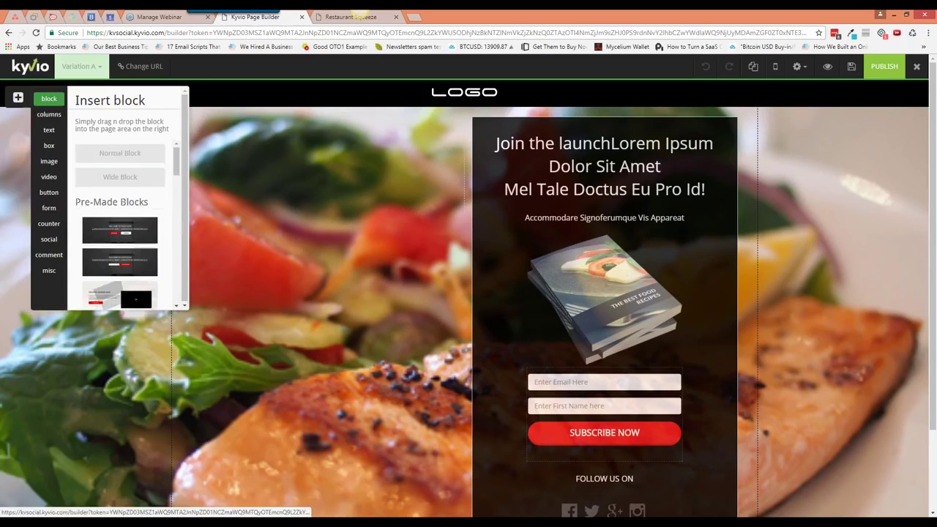
pyautogui.click(18, 97)
pyautogui.moveTo(905, 86)
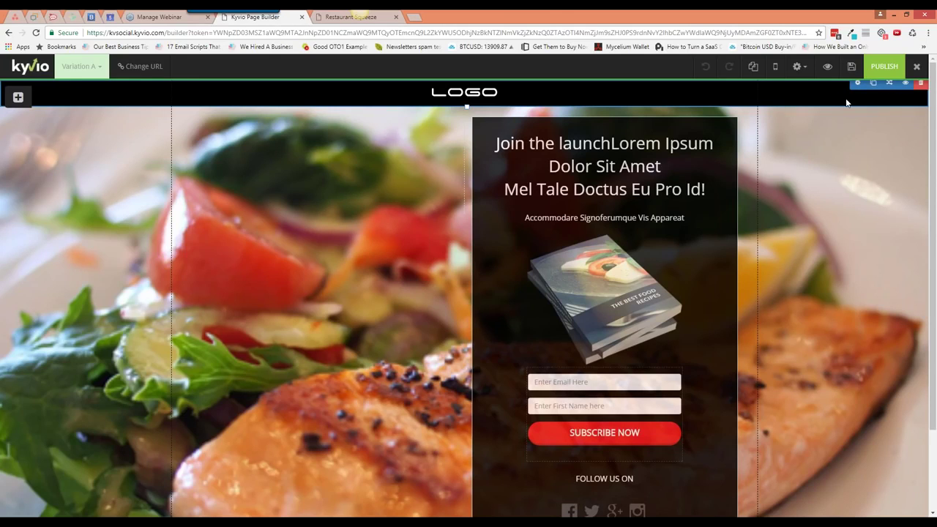
pyautogui.moveTo(805, 108)
pyautogui.mouseDown()
pyautogui.moveTo(802, 267)
pyautogui.moveTo(801, 100)
pyautogui.mouseUp()
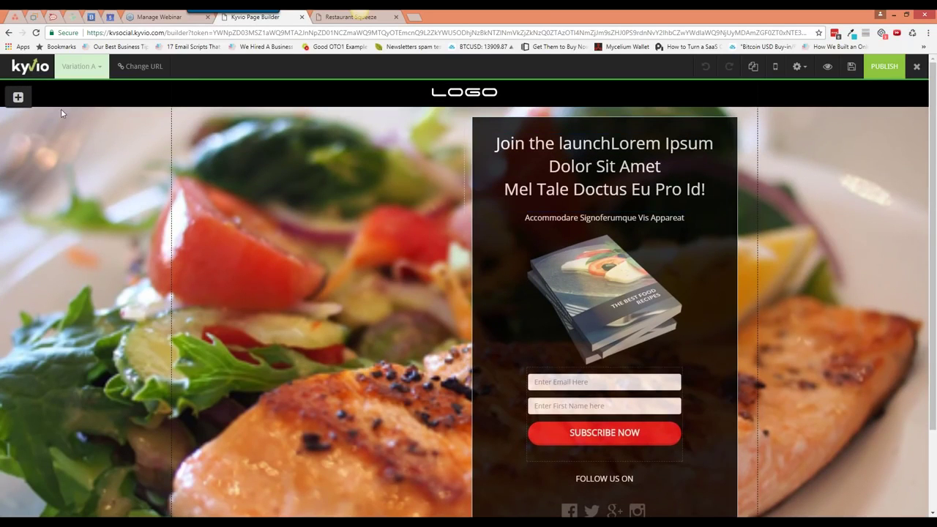
# Insert a Normal Block and a Wide Block between the logo header and the restaurant section
pyautogui.click(21, 99)
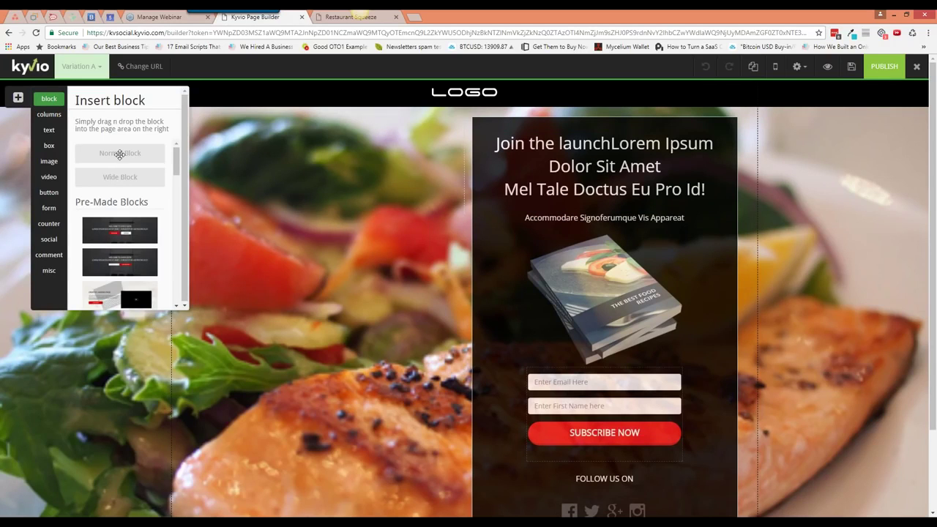
pyautogui.moveTo(120, 155); pyautogui.dragTo(3, 114)
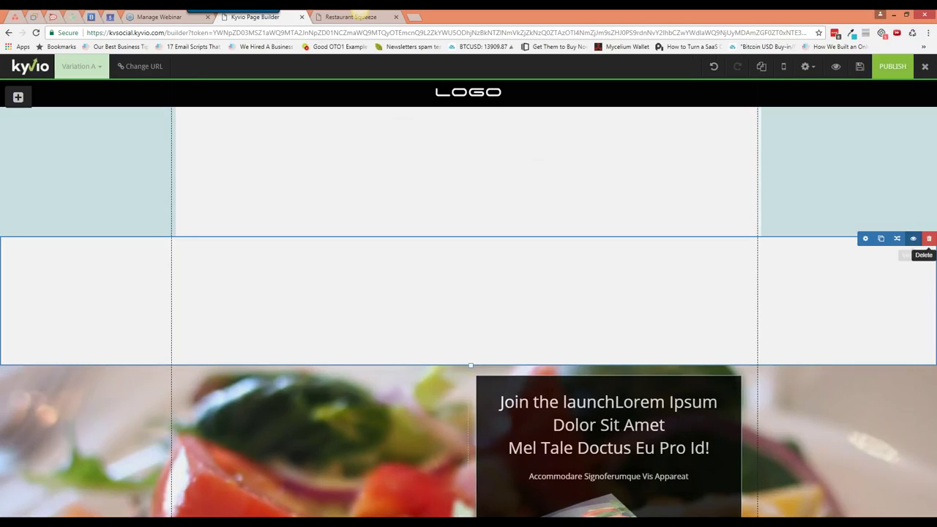
# Delete the empty wide block and the empty normal block below the logo header
pyautogui.click(921, 243)
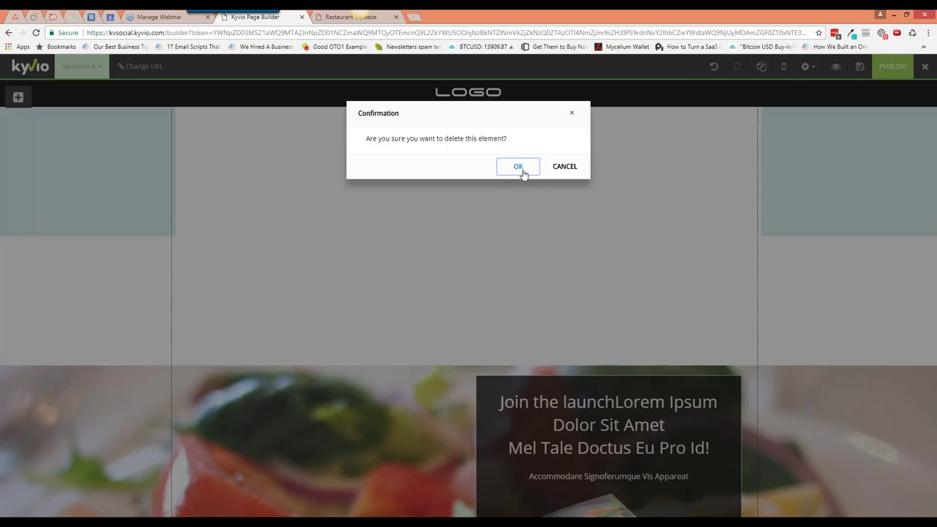
pyautogui.click(522, 170)
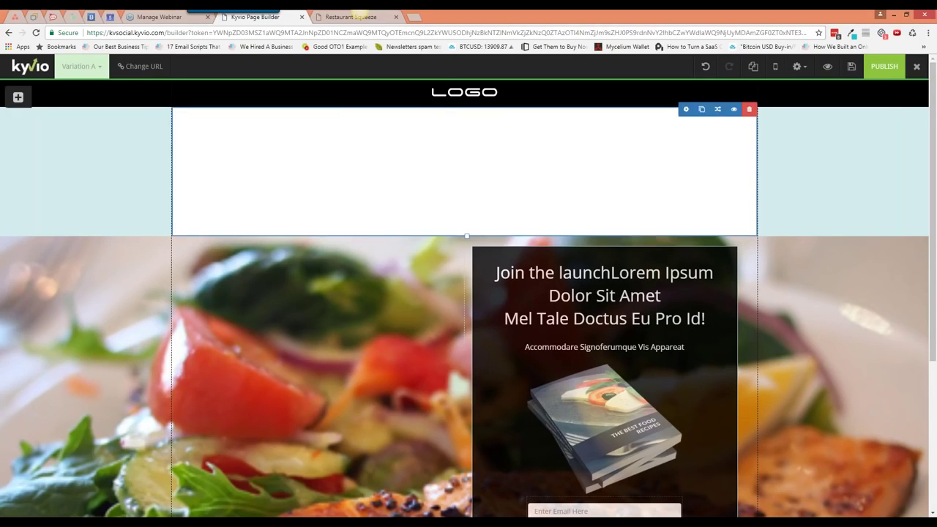
pyautogui.click(750, 111)
pyautogui.click(530, 168)
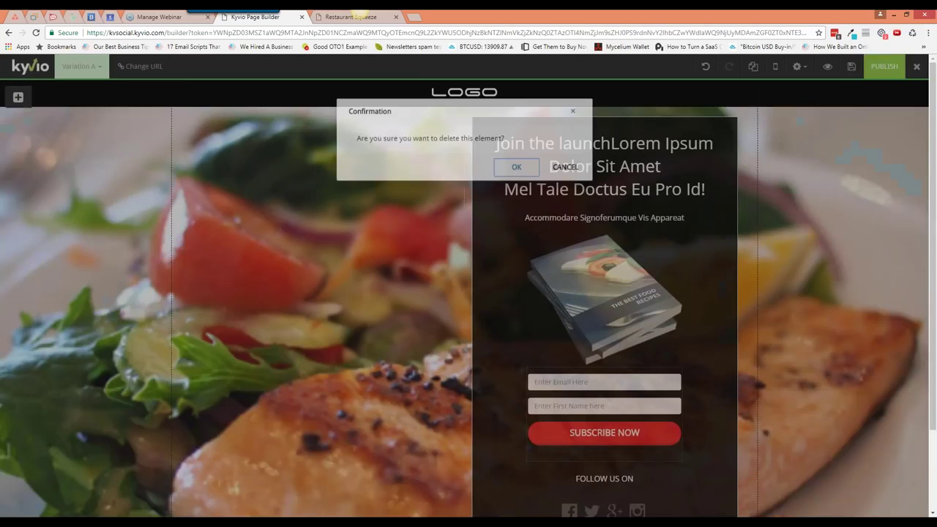
# Insert a 6 Columns row below the opt-in box, above the page footer
pyautogui.moveTo(177, 165)
pyautogui.mouseDown()
pyautogui.moveTo(176, 291)
pyautogui.moveTo(181, 153)
pyautogui.mouseUp()
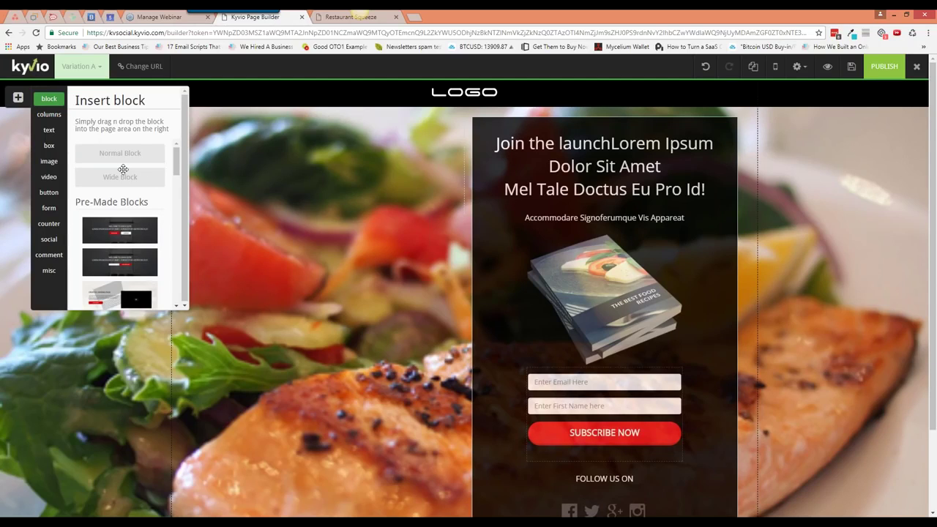
pyautogui.click(49, 115)
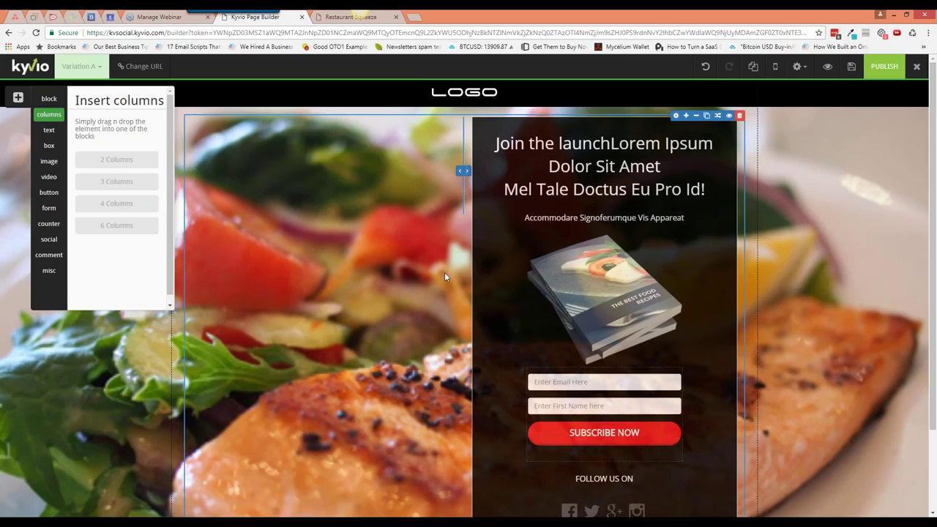
pyautogui.scroll(-1, 444, 274)
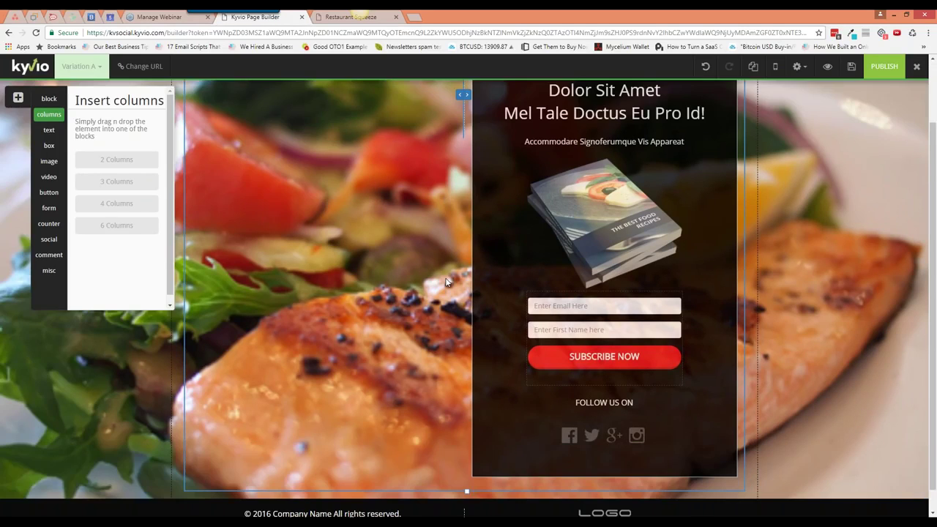
pyautogui.scroll(-1, 449, 282)
pyautogui.moveTo(116, 226); pyautogui.dragTo(384, 400)
pyautogui.scroll(-2, 284, 409)
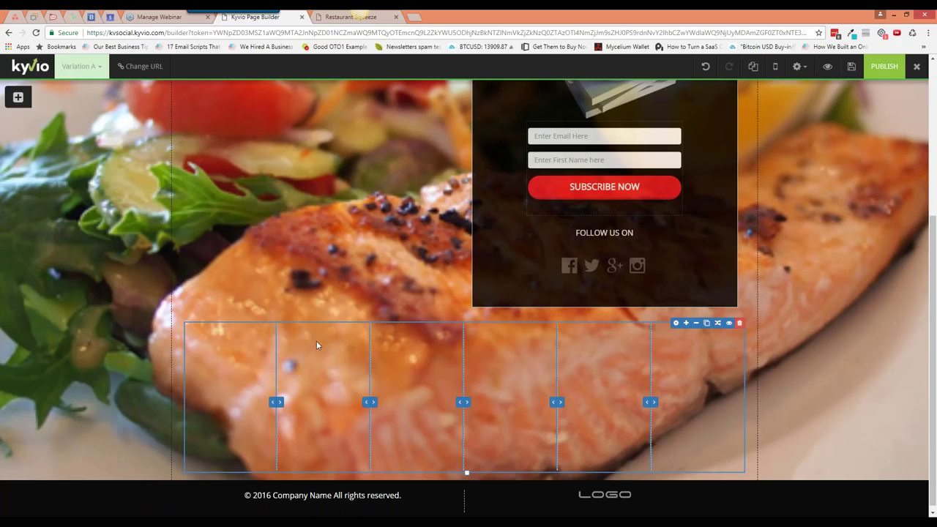
# Insert a Large Heading text element into the last column of the six-column row
pyautogui.click(18, 97)
pyautogui.click(49, 130)
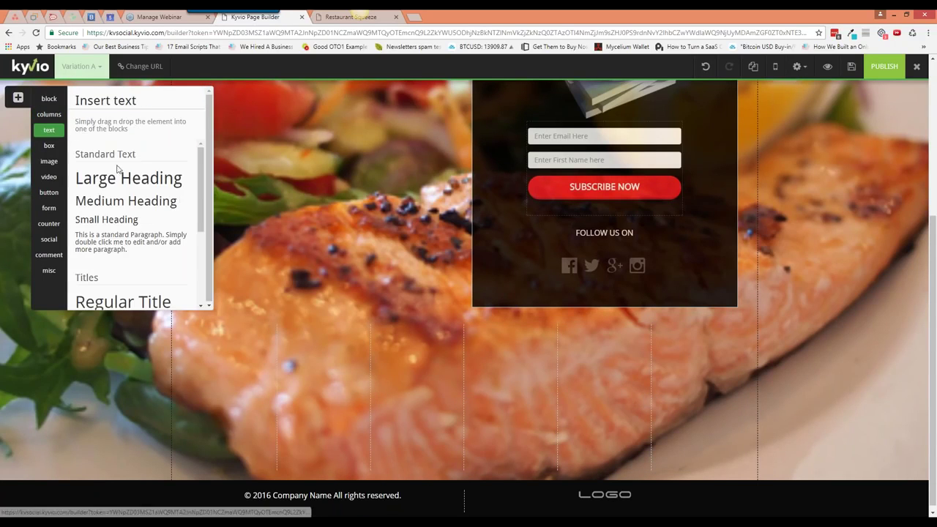
pyautogui.moveTo(131, 186); pyautogui.dragTo(750, 321)
# Delete the six-column row together with its Large Heading
pyautogui.moveTo(741, 326)
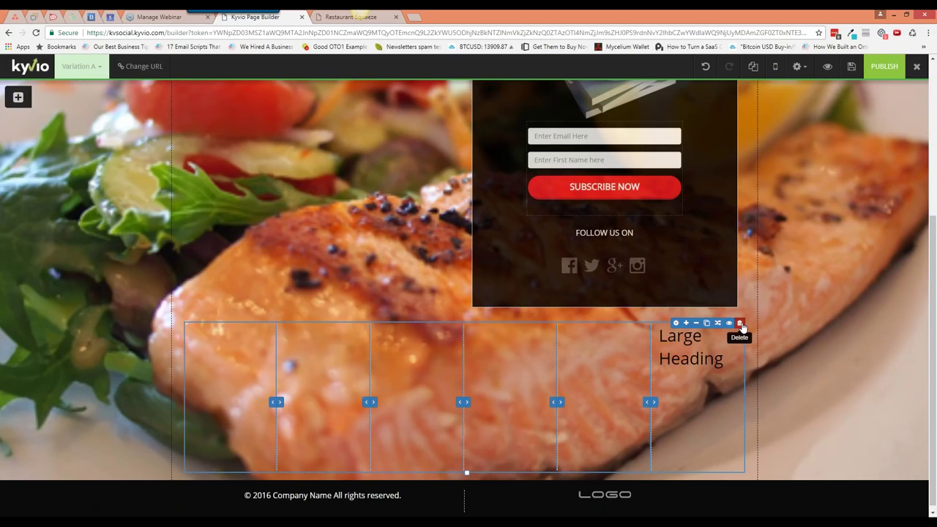
pyautogui.click(740, 323)
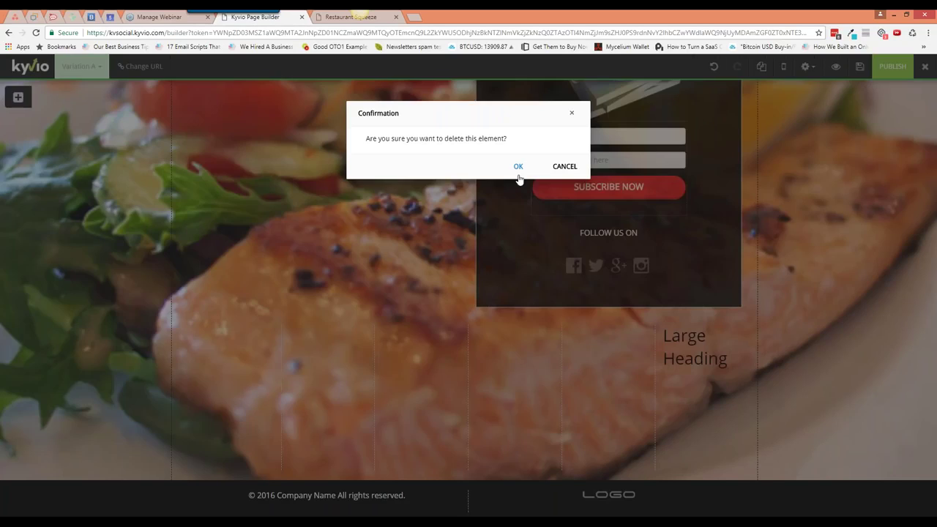
pyautogui.click(517, 174)
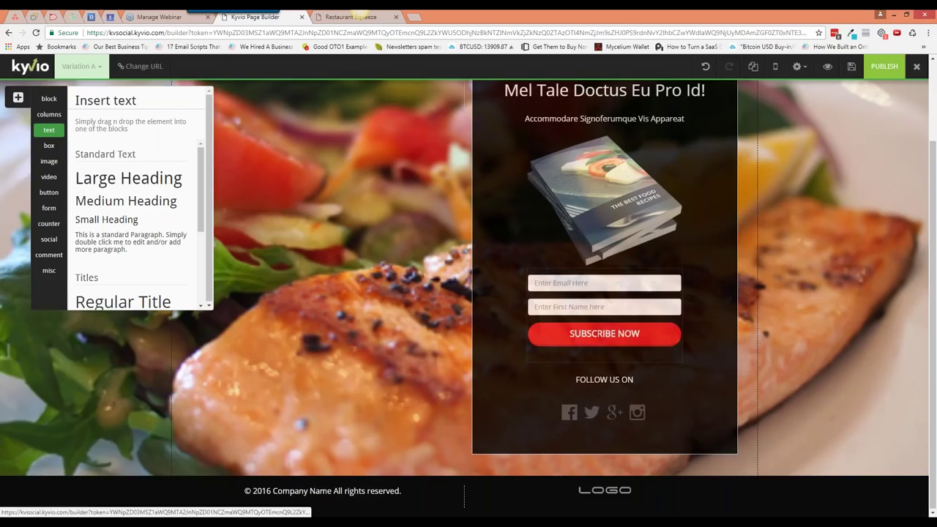
# Insert a 3 Columns row below the opt-in box and extend it to four columns
pyautogui.click(49, 114)
pyautogui.moveTo(128, 185); pyautogui.dragTo(459, 480)
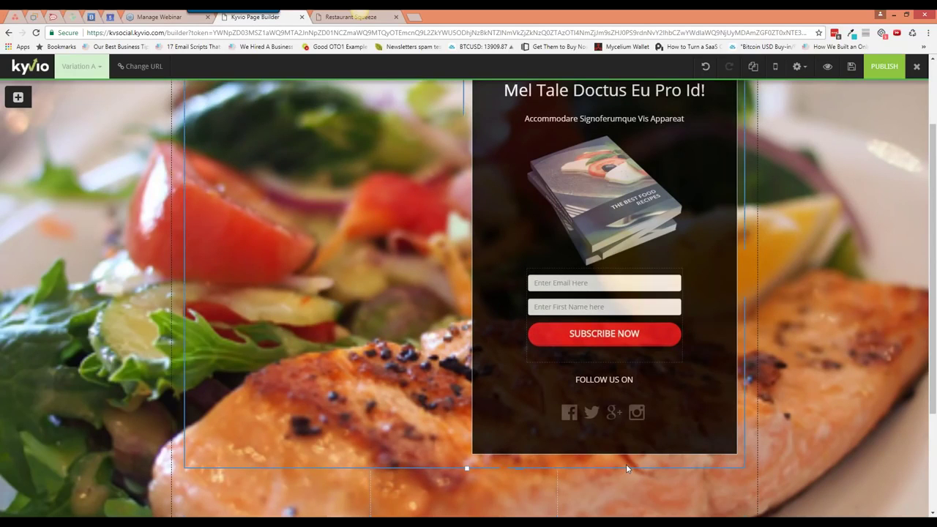
pyautogui.scroll(-2, 626, 469)
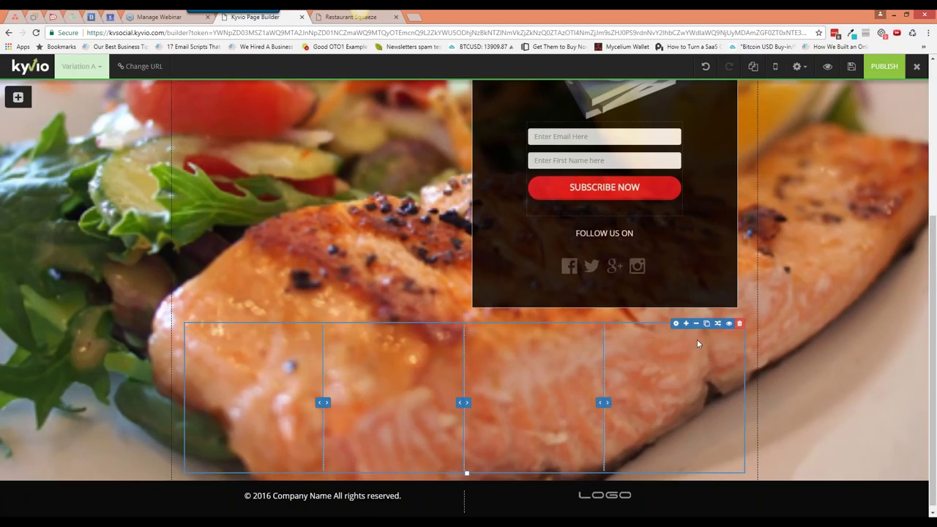
# Extend the empty row below the opt-in box to six columns, and reduce it to two columns
pyautogui.click(686, 323)
pyautogui.click(686, 323)
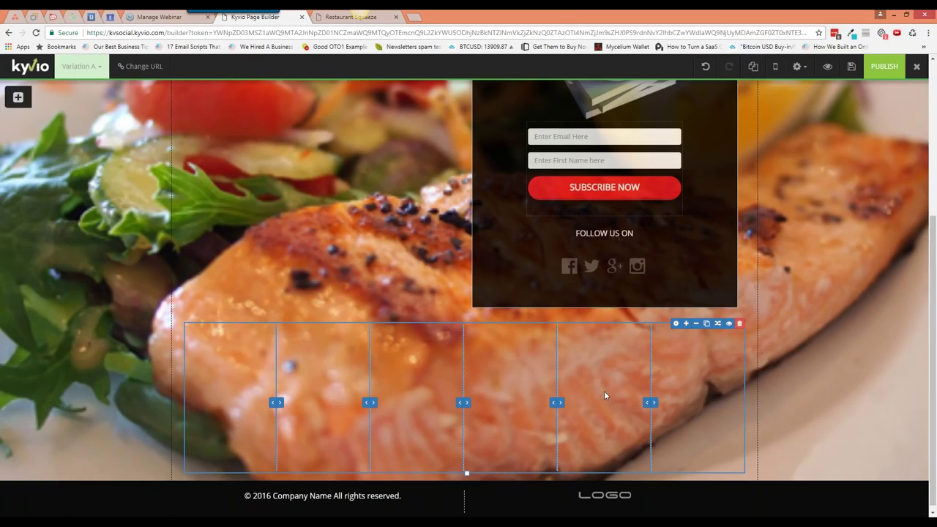
pyautogui.click(696, 323)
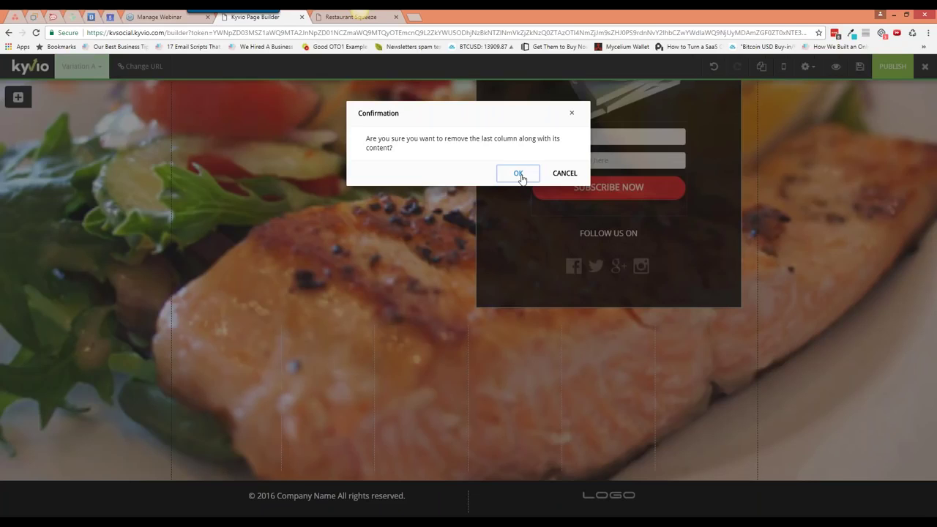
pyautogui.click(519, 174)
pyautogui.click(696, 325)
pyautogui.click(516, 176)
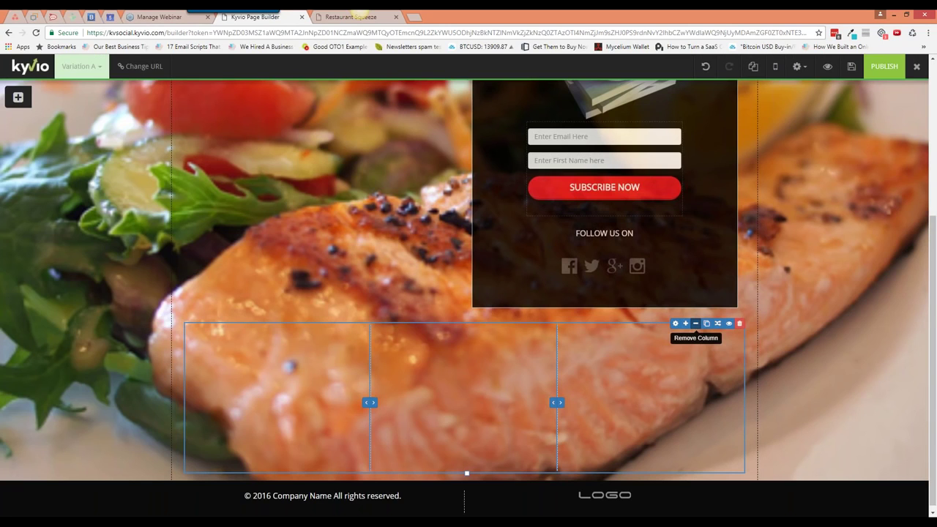
pyautogui.click(696, 324)
pyautogui.click(517, 174)
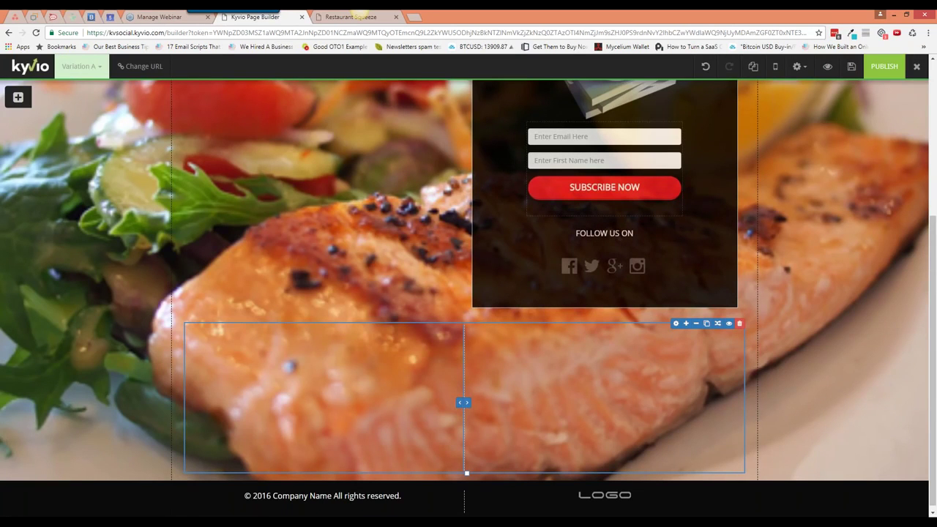
# Shift the column divider beside the opt-in box to narrow the box, and move it back to equal column widths
pyautogui.scroll(1, 463, 346)
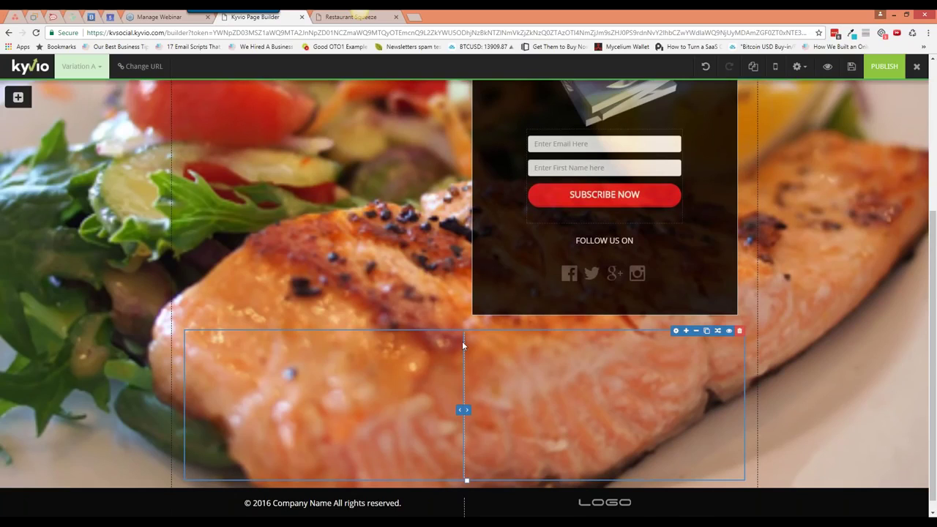
pyautogui.scroll(5, 463, 346)
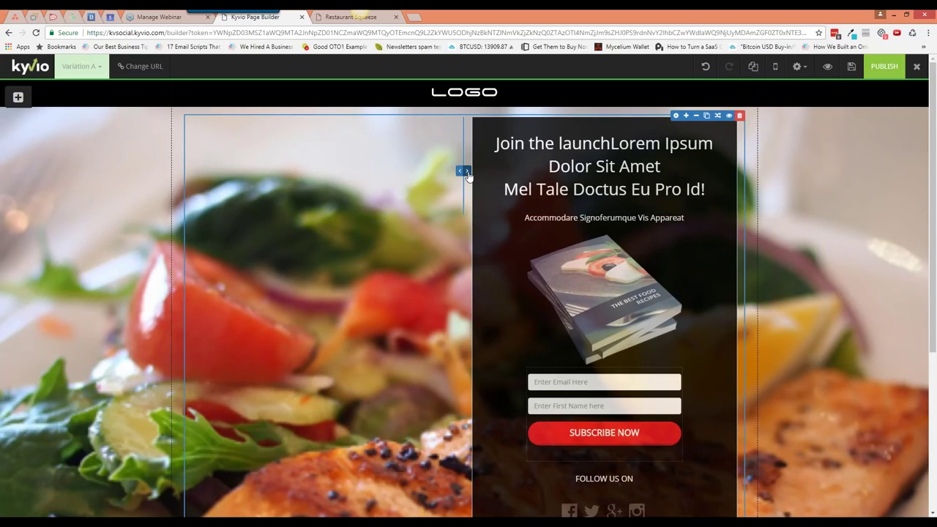
pyautogui.moveTo(467, 174); pyautogui.dragTo(519, 172)
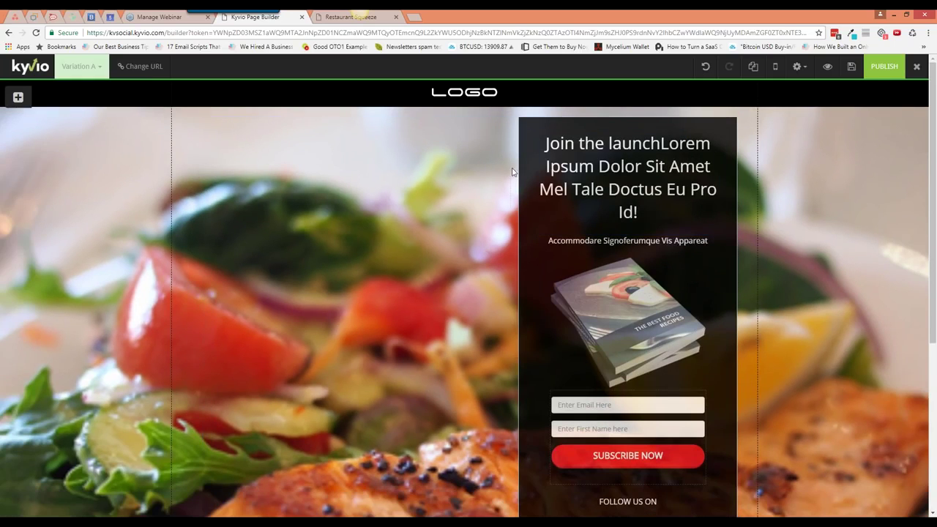
pyautogui.moveTo(506, 174); pyautogui.dragTo(429, 180)
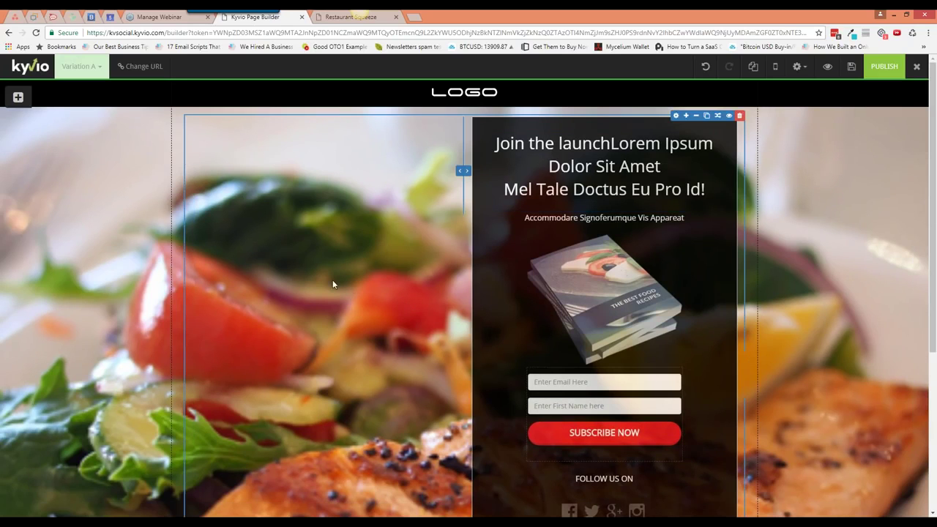
# Insert a Text + Image I element into the first column of the two-column row below the opt-in box
pyautogui.click(19, 97)
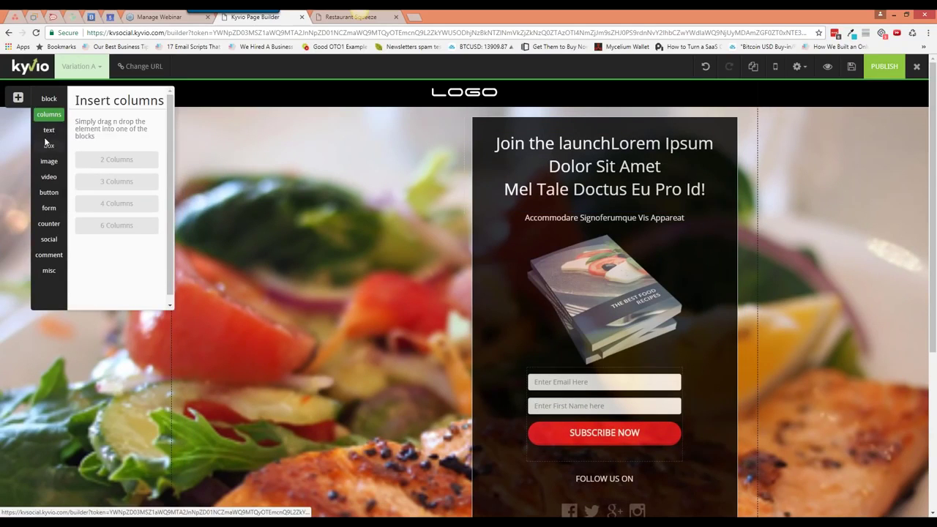
pyautogui.click(49, 130)
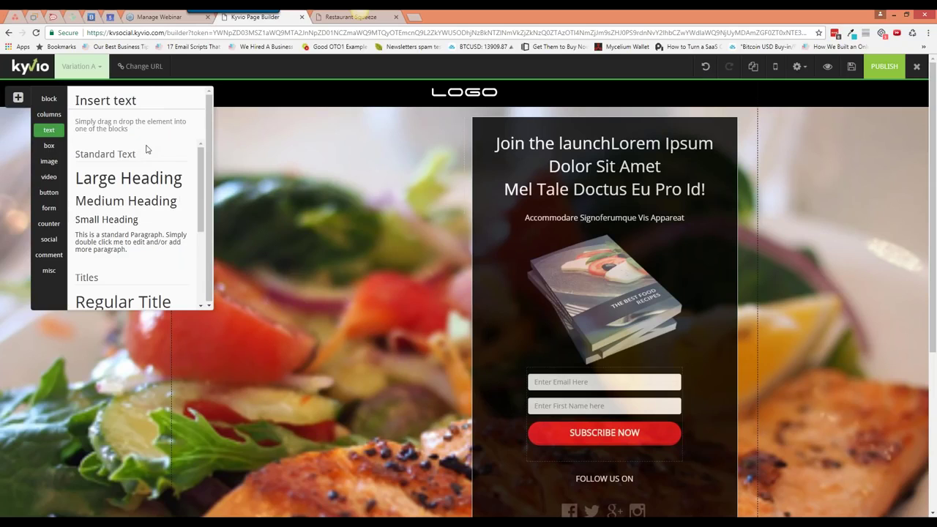
pyautogui.scroll(-2, 146, 150)
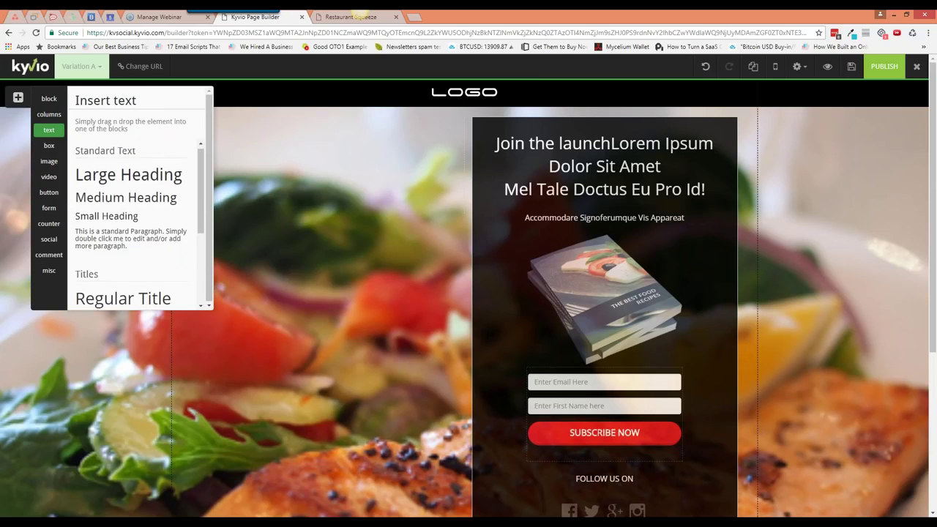
pyautogui.scroll(2, 144, 159)
pyautogui.scroll(-1, 144, 183)
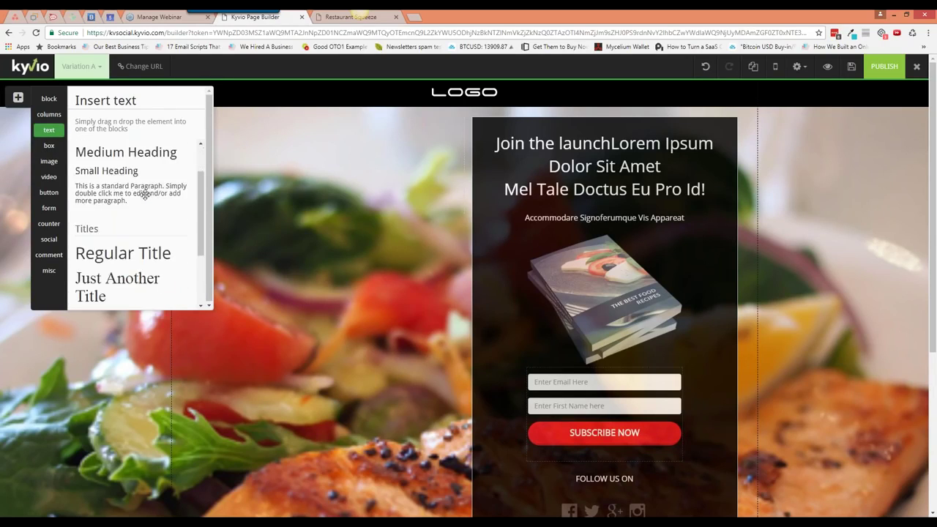
pyautogui.scroll(-2, 145, 217)
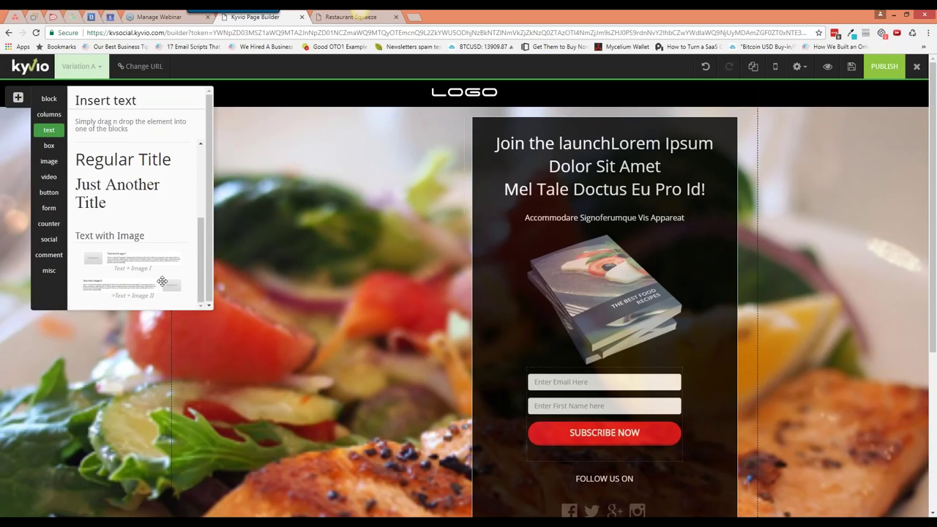
pyautogui.moveTo(161, 281); pyautogui.dragTo(366, 366)
pyautogui.scroll(-3, 285, 394)
pyautogui.scroll(-1, 285, 393)
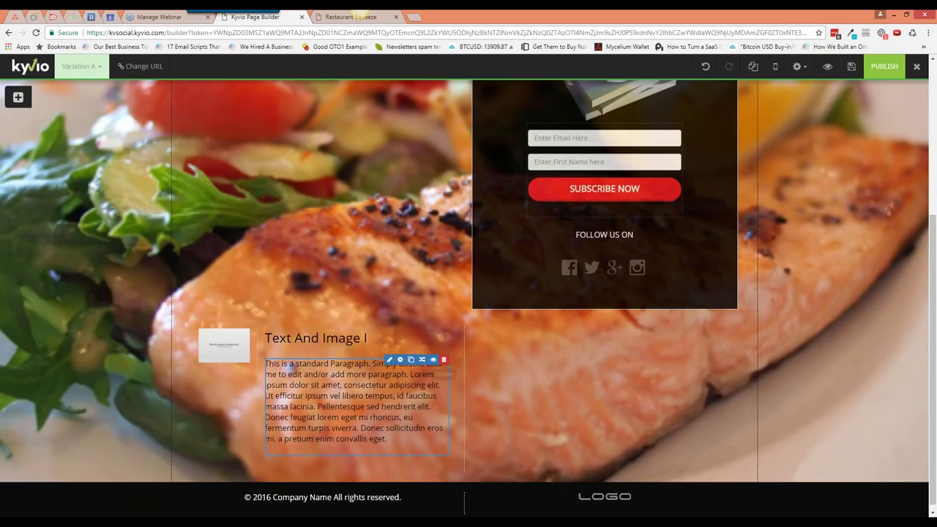
# Delete the paragraph of the Text And Image I element and reduce the height of its row
pyautogui.click(443, 364)
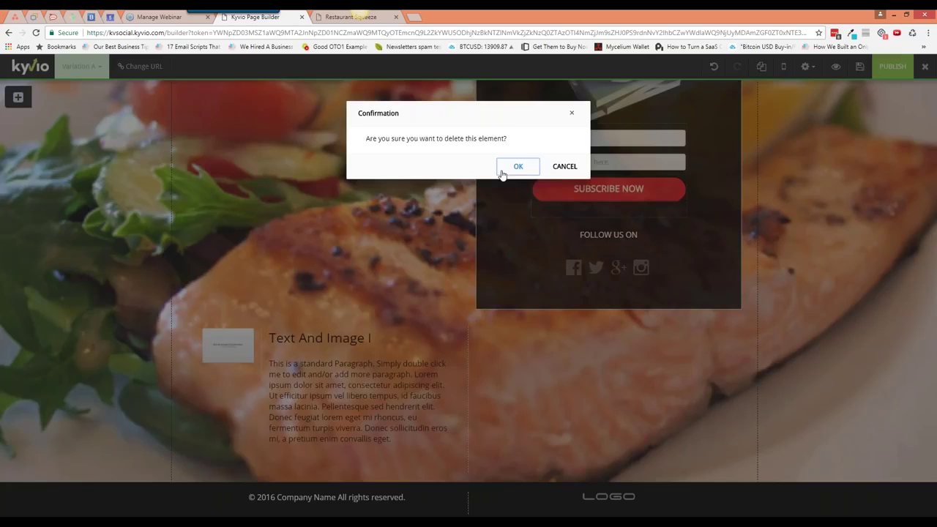
pyautogui.click(517, 168)
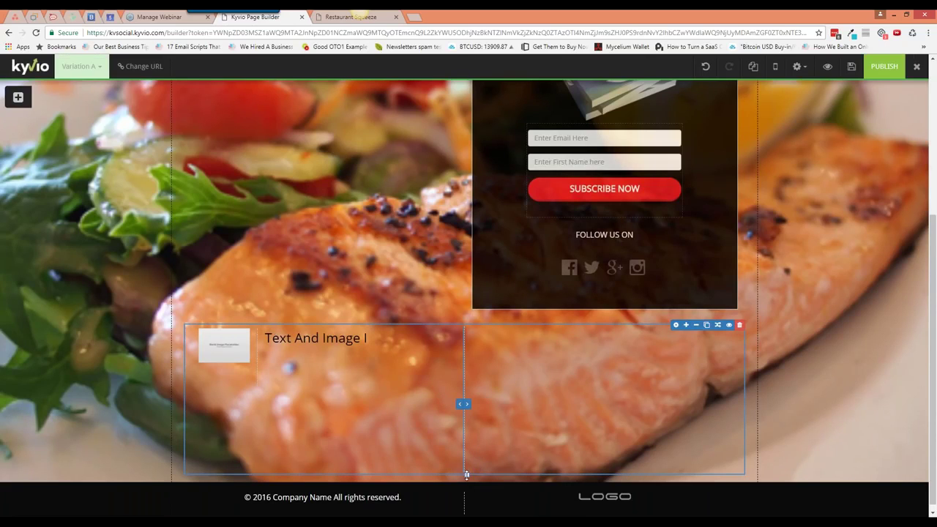
pyautogui.moveTo(467, 474); pyautogui.dragTo(467, 444)
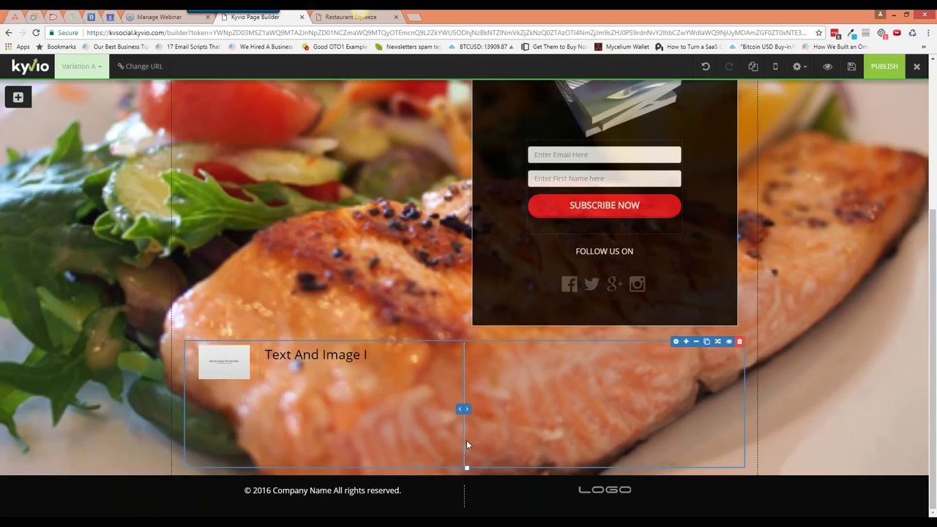
# Delete the two-column row below the opt-in box together with its content
pyautogui.moveTo(707, 400)
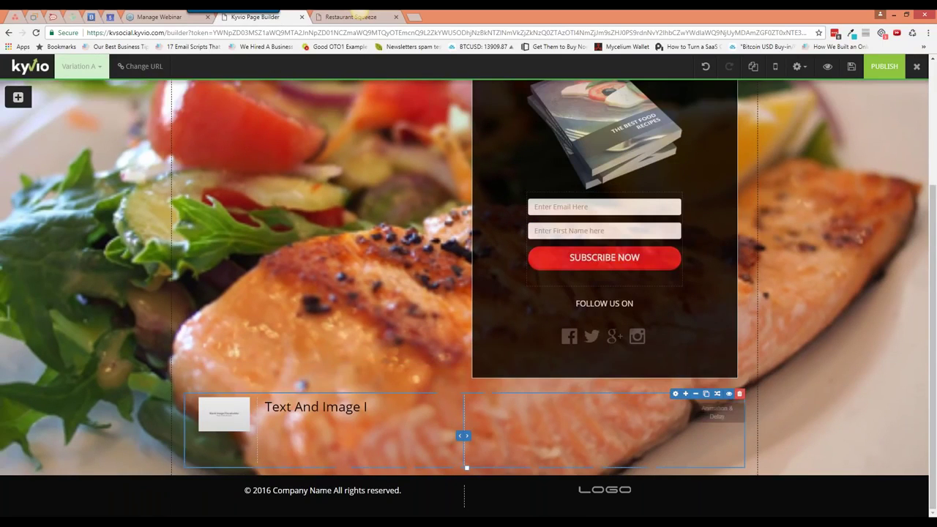
pyautogui.click(740, 395)
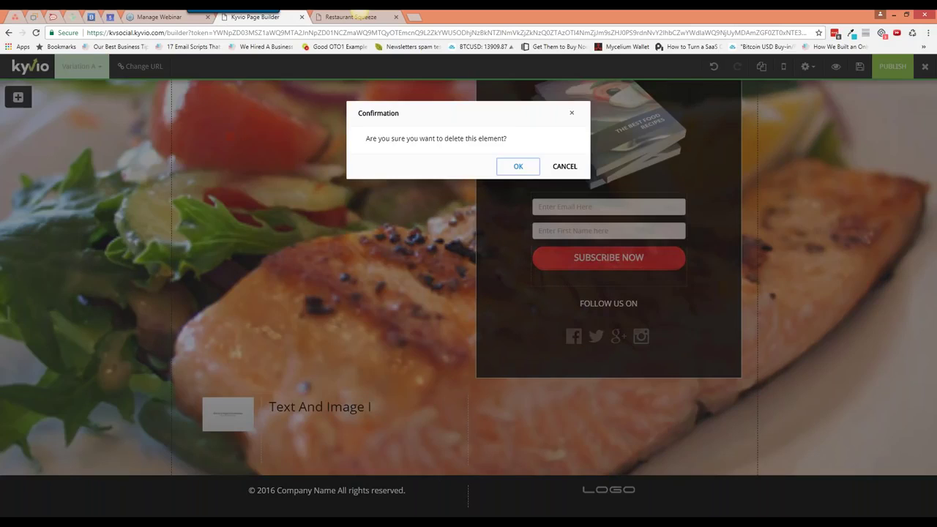
pyautogui.press('Return')
# Insert Product Box #1 from the product boxes below the opt-in box, above the page footer
pyautogui.click(18, 96)
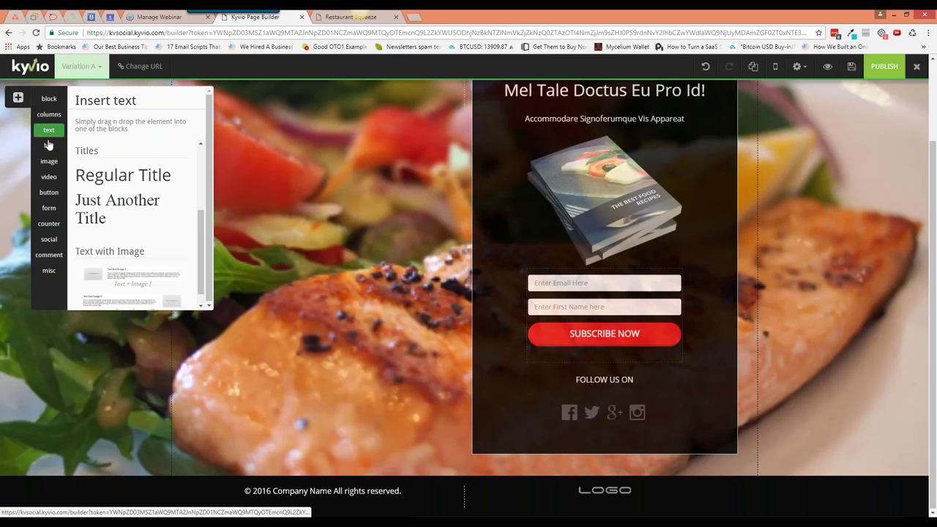
pyautogui.click(48, 145)
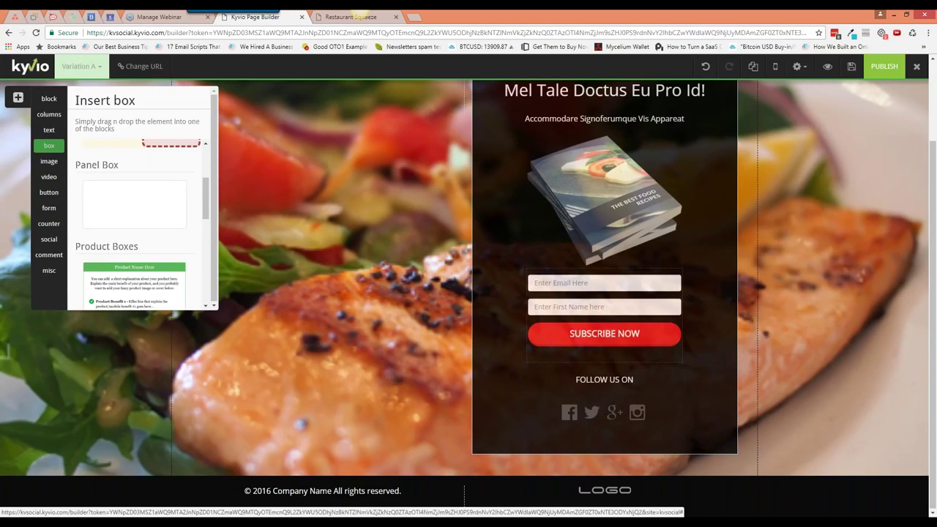
pyautogui.scroll(3, 142, 198)
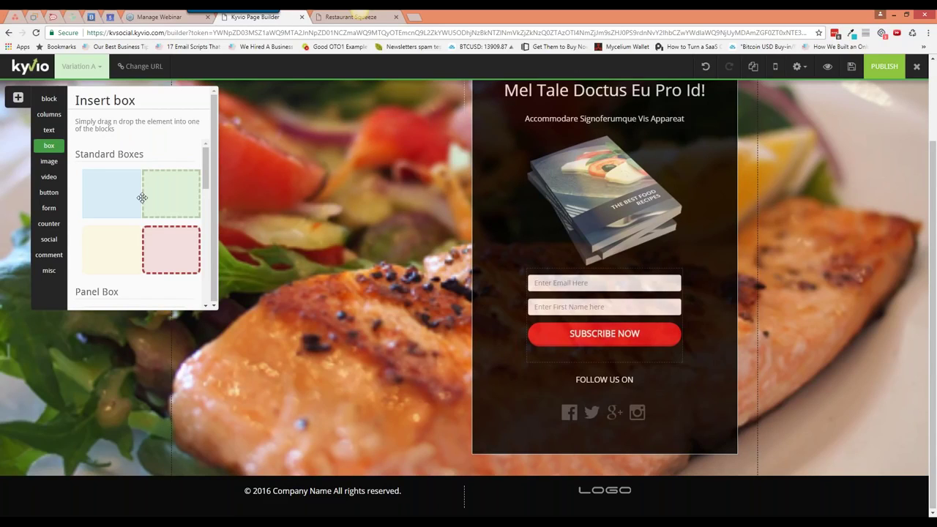
pyautogui.scroll(-6, 142, 197)
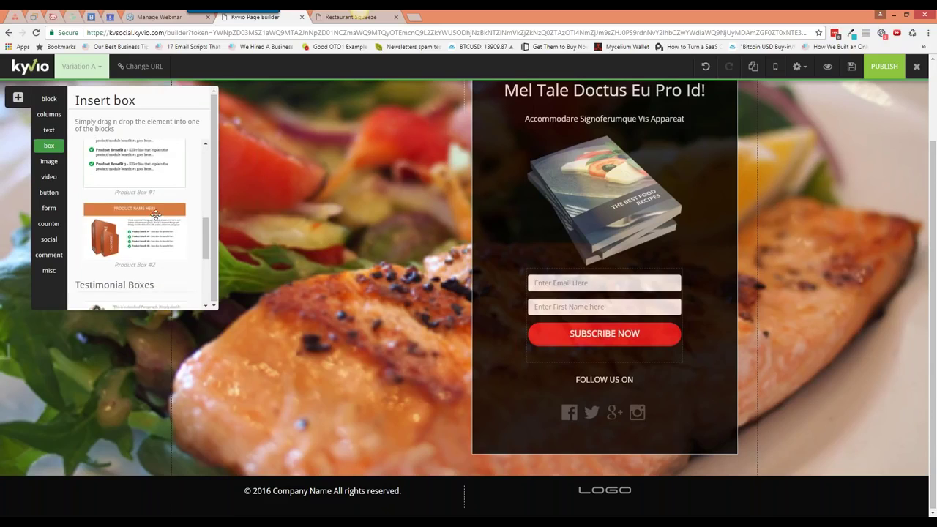
pyautogui.scroll(-1, 156, 212)
pyautogui.scroll(-1, 155, 214)
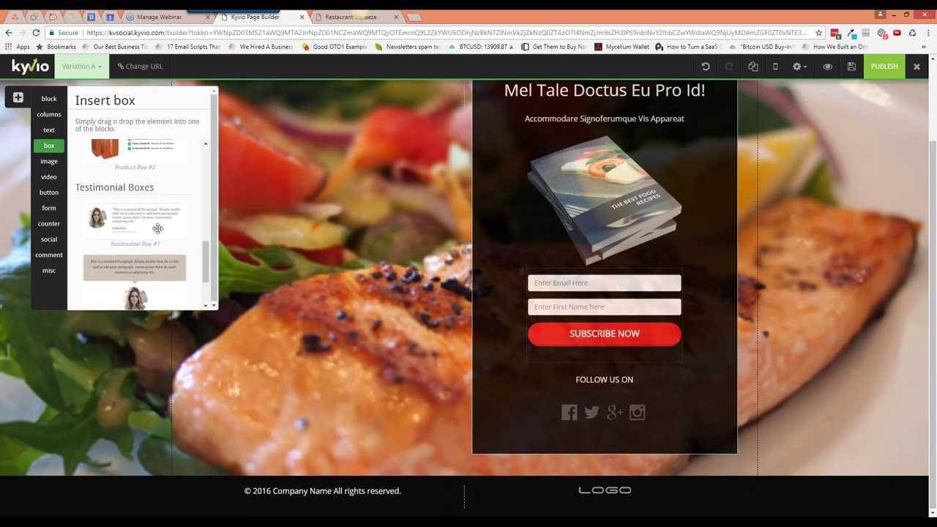
pyautogui.scroll(3, 155, 219)
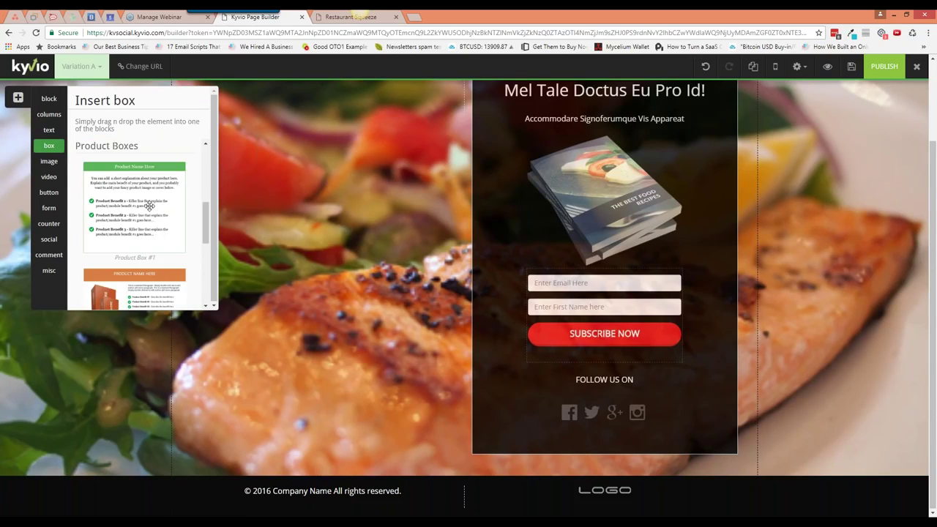
pyautogui.moveTo(149, 206); pyautogui.dragTo(430, 457)
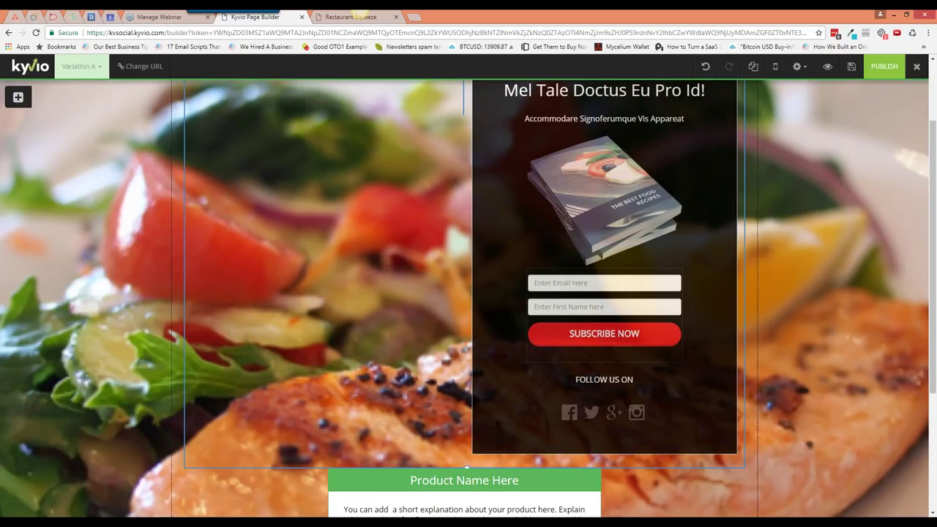
pyautogui.scroll(-3, 430, 456)
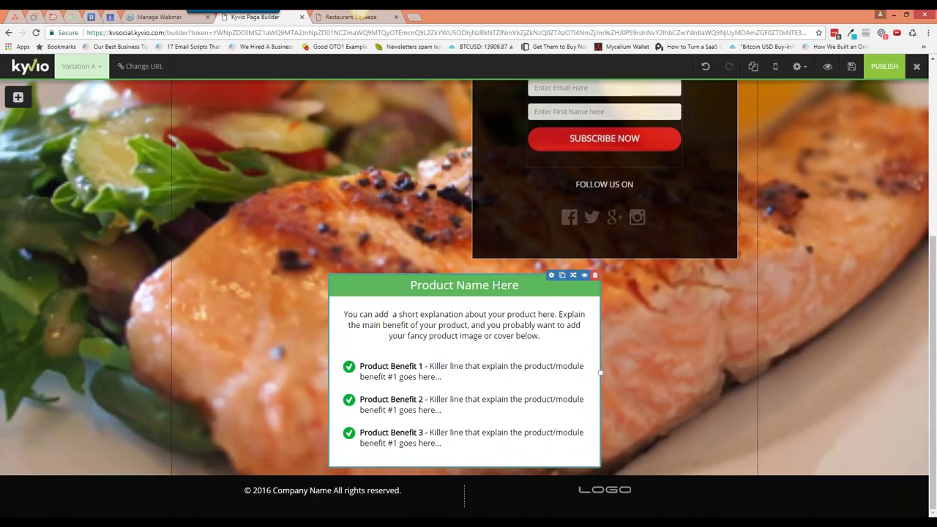
# View the product box's panel settings without changing them, and delete the product box
pyautogui.click(551, 275)
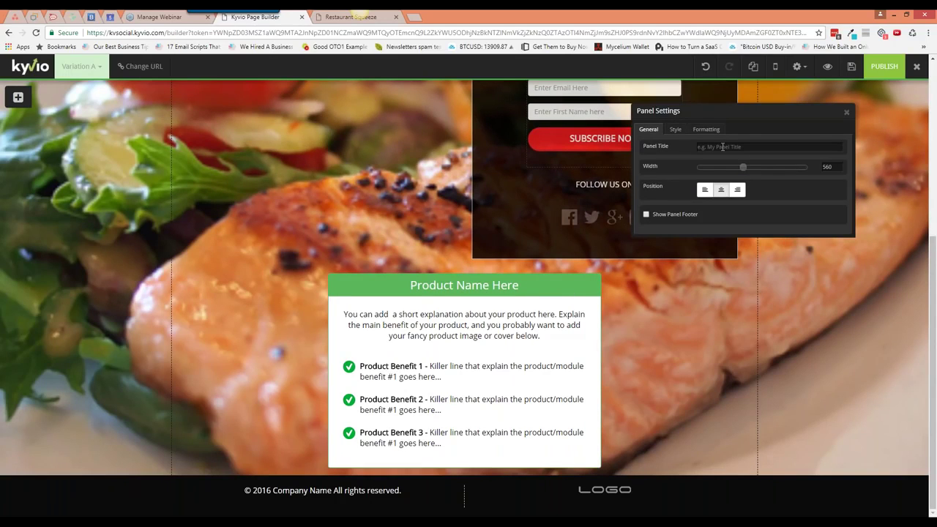
pyautogui.click(706, 146)
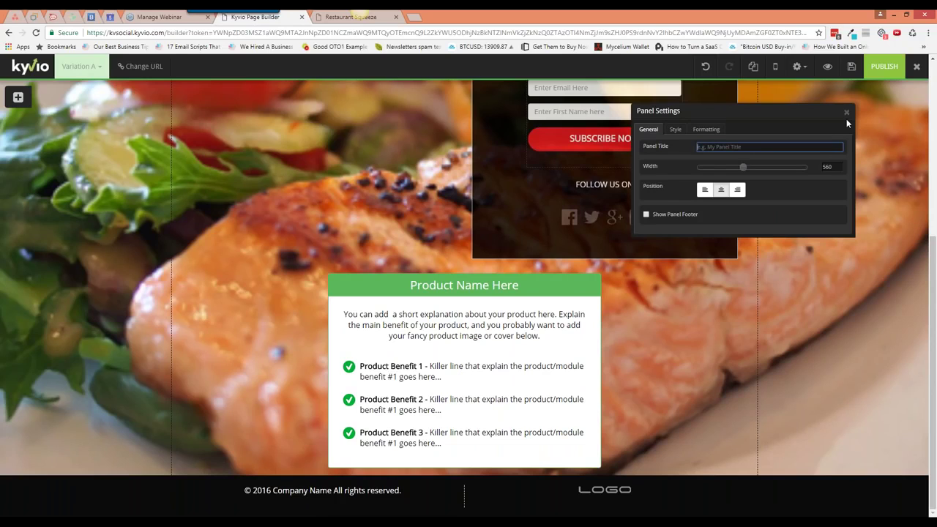
pyautogui.click(846, 113)
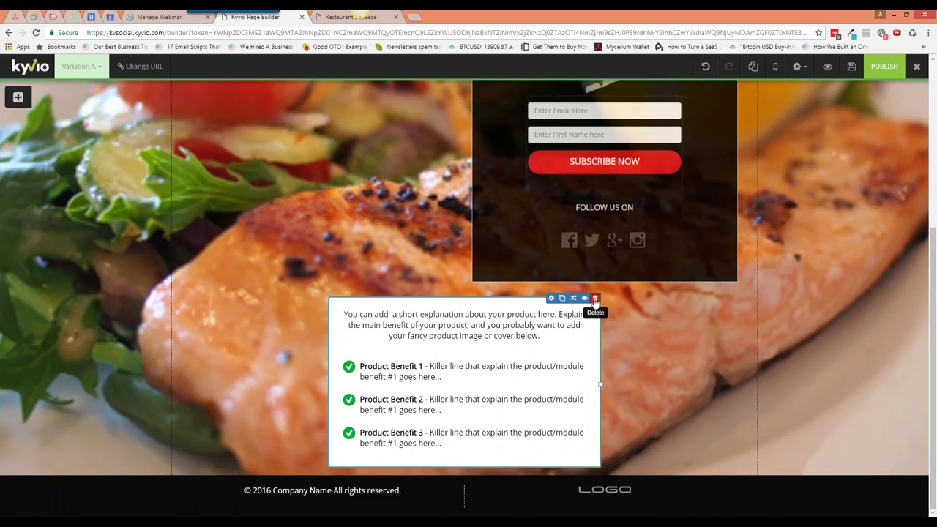
pyautogui.click(595, 300)
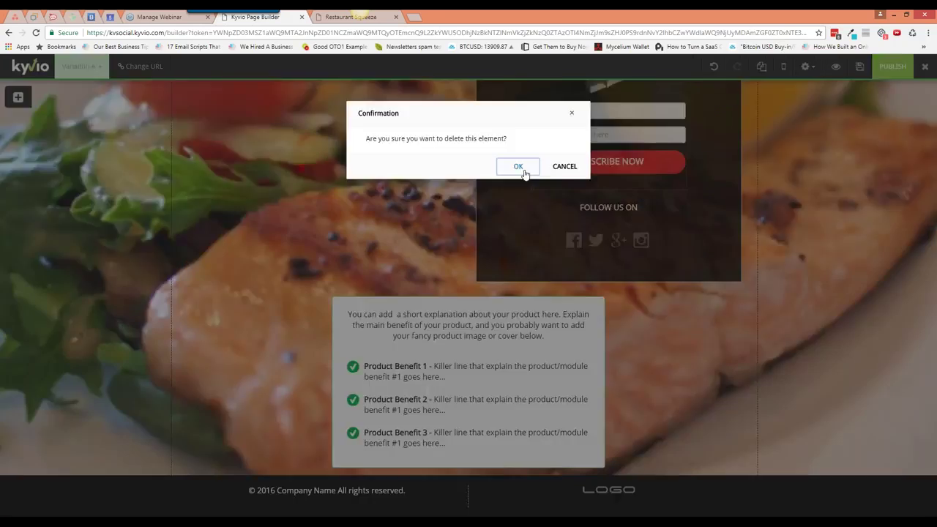
pyautogui.click(512, 169)
# Insert a blank image placeholder into the opt-in box between the recipe book picture and the email form
pyautogui.click(49, 161)
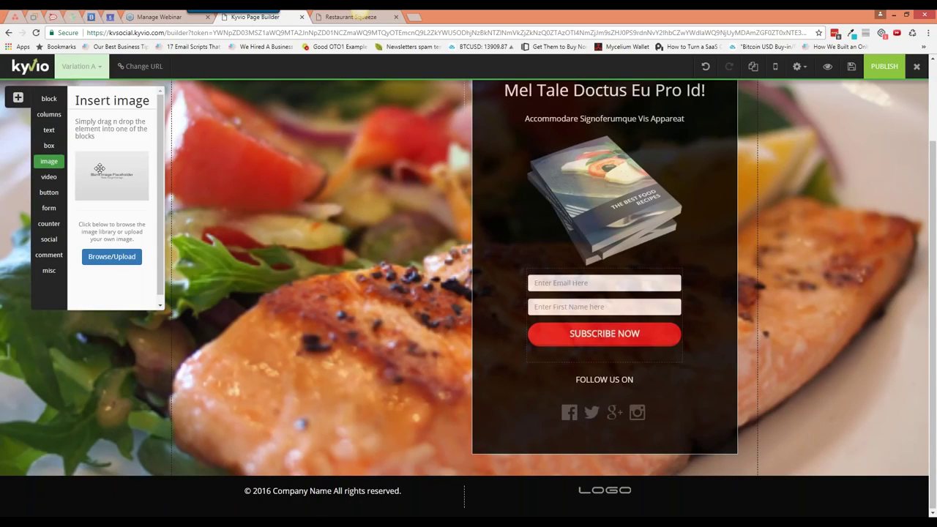
pyautogui.moveTo(100, 168); pyautogui.dragTo(521, 216)
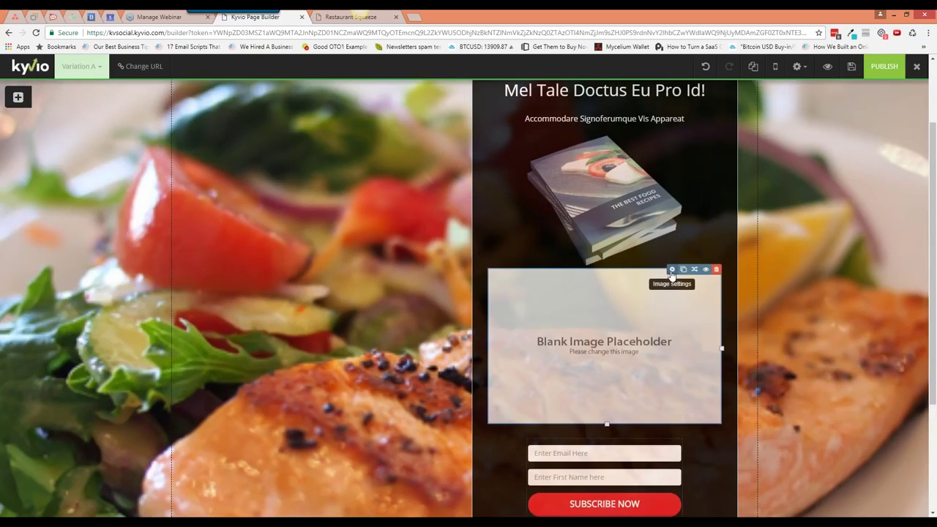
# Examine the uploaded media, Marketing Graphics and YouZign sources in the media manager for the blank image placeholder
pyautogui.click(671, 270)
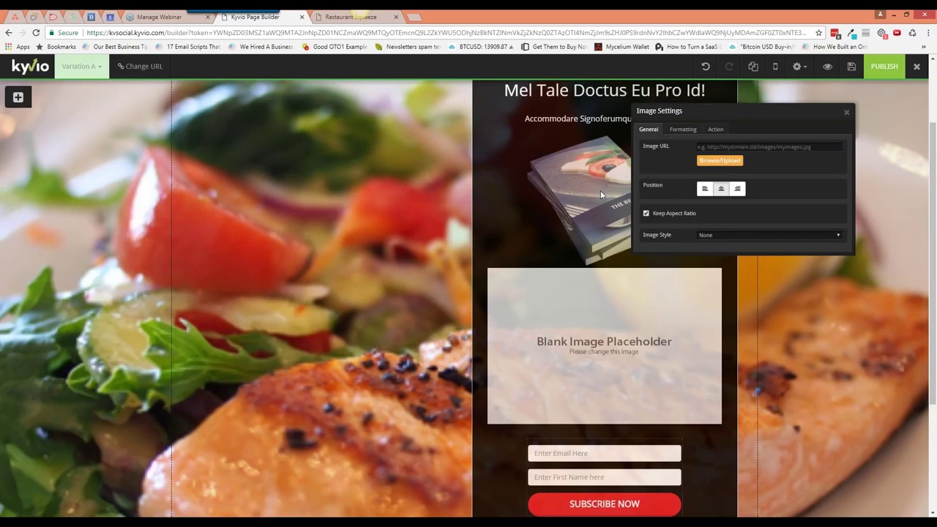
pyautogui.click(710, 164)
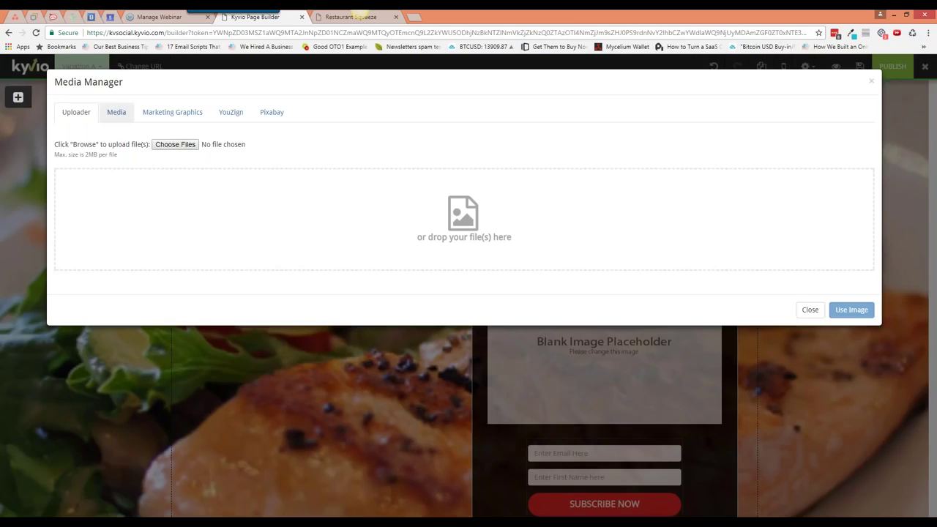
pyautogui.click(116, 113)
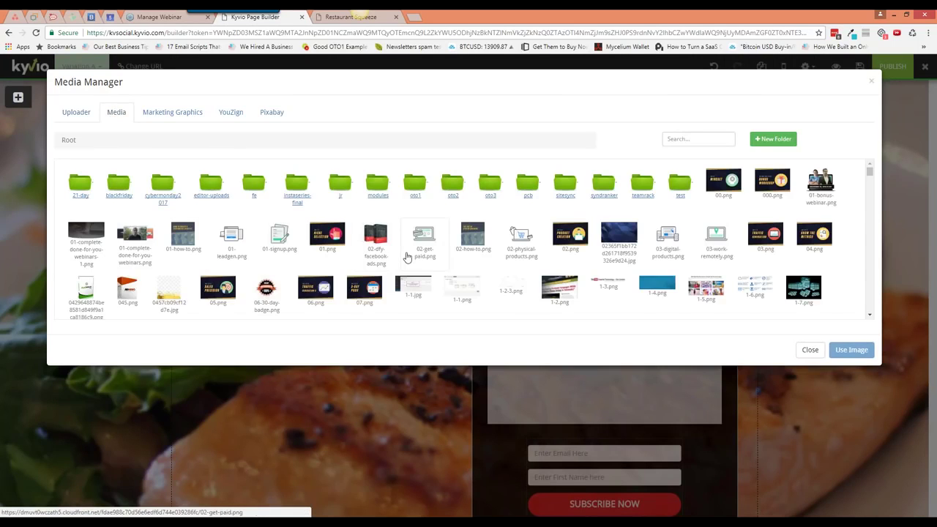
pyautogui.scroll(-5, 408, 258)
pyautogui.scroll(5, 408, 257)
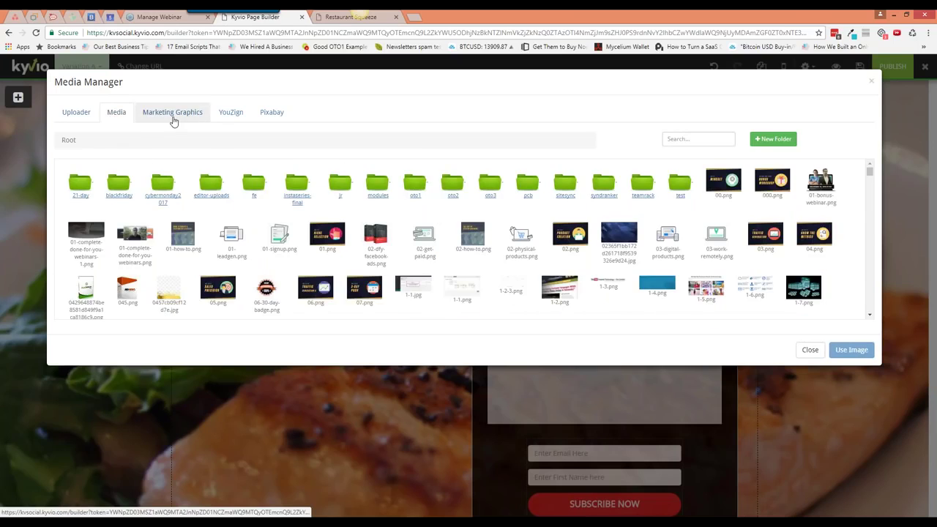
pyautogui.click(173, 120)
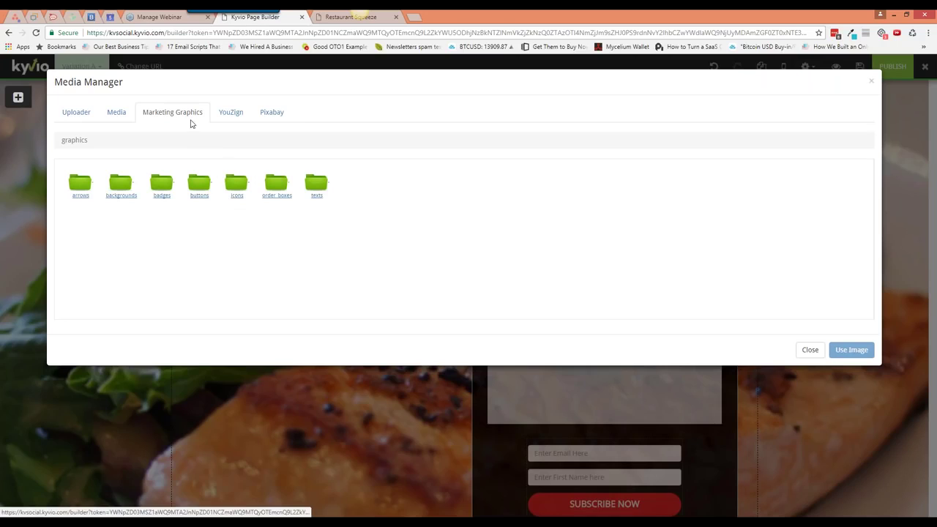
pyautogui.click(230, 118)
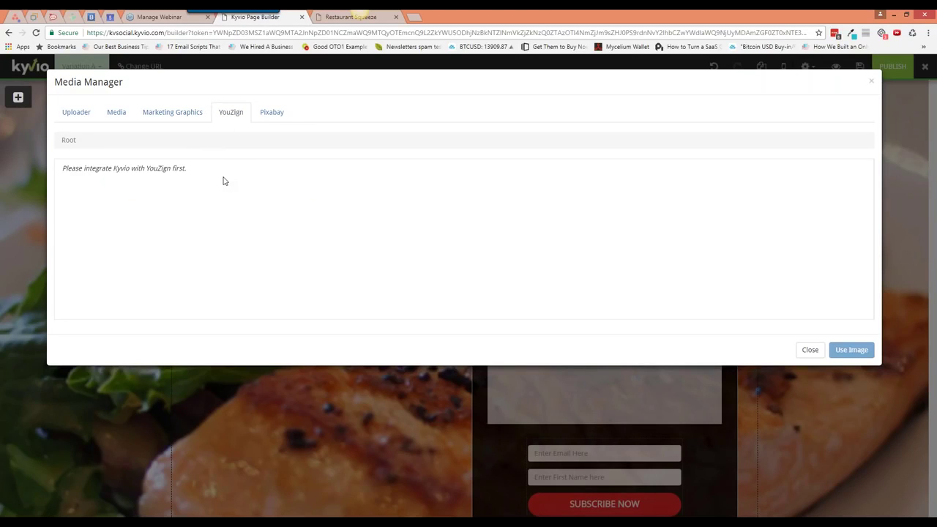
# Search the Pixabay image source for "cookie"
pyautogui.click(266, 119)
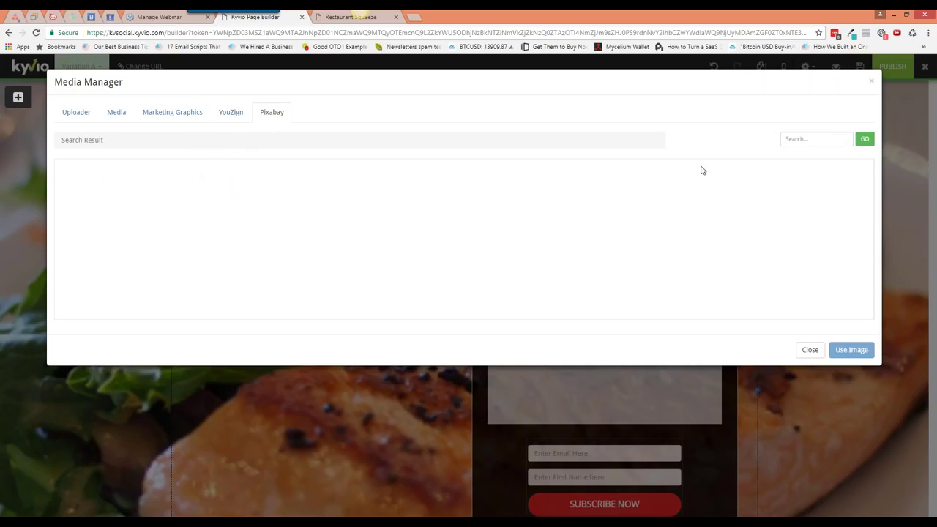
pyautogui.click(801, 142)
pyautogui.write('cookie')
pyautogui.press('Left')
pyautogui.press('Left')
pyautogui.press('Left')
pyautogui.press('BackSpace')
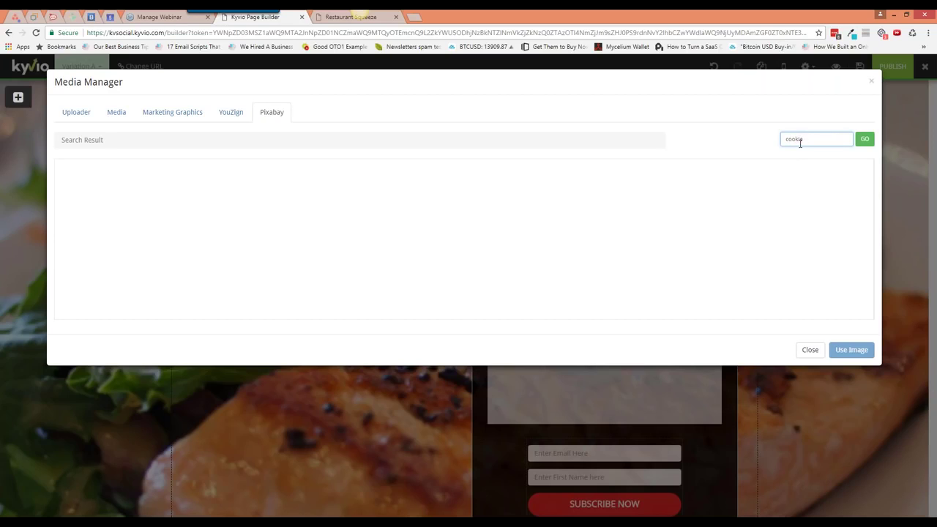
pyautogui.press('Return')
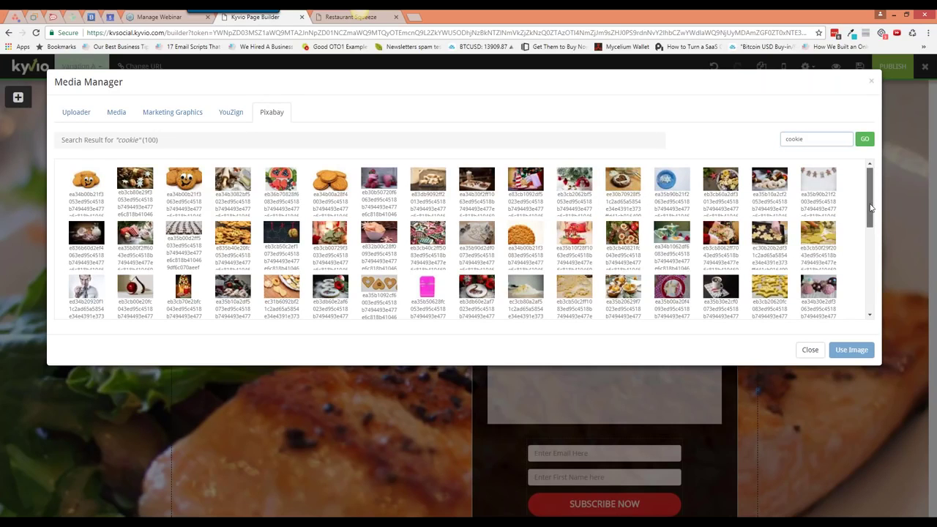
# Pick the photo of a pie slice on a white plate from the search results and use it in the image placeholder
pyautogui.moveTo(871, 208); pyautogui.dragTo(871, 249)
pyautogui.scroll(1, 871, 249)
pyautogui.click(818, 270)
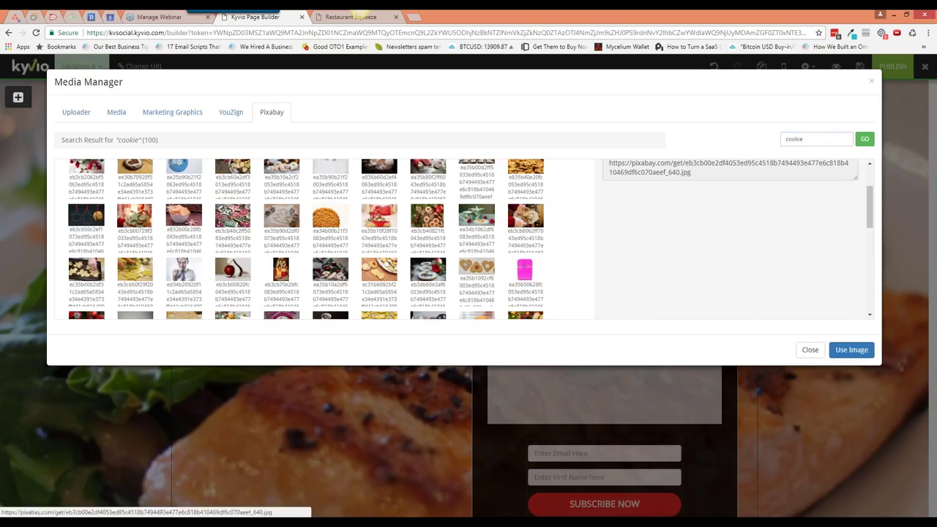
pyautogui.scroll(1, 820, 283)
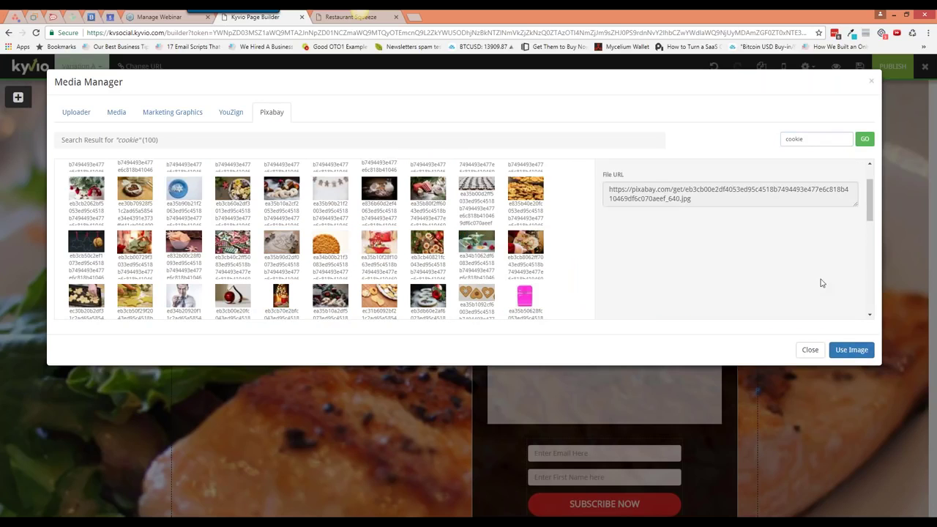
pyautogui.click(851, 349)
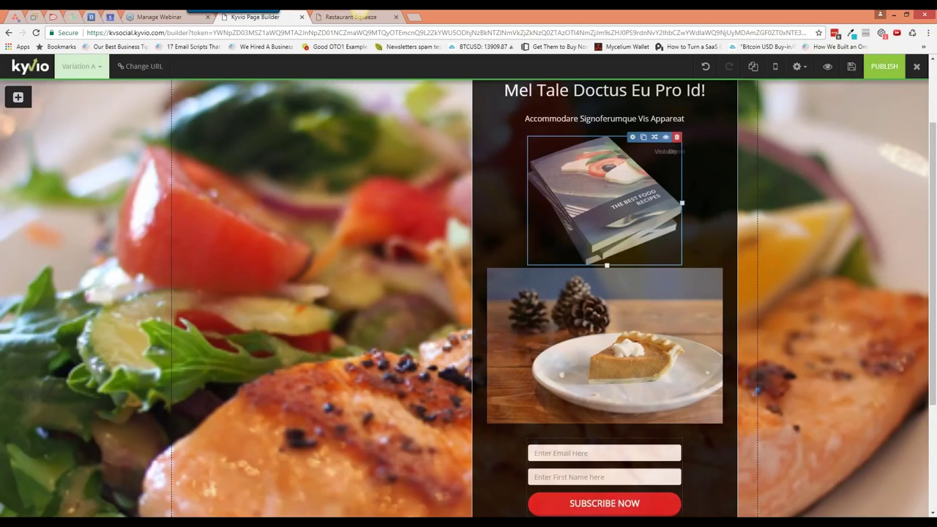
# Delete the recipe book picture above the pie photo in the opt-in box
pyautogui.click(676, 136)
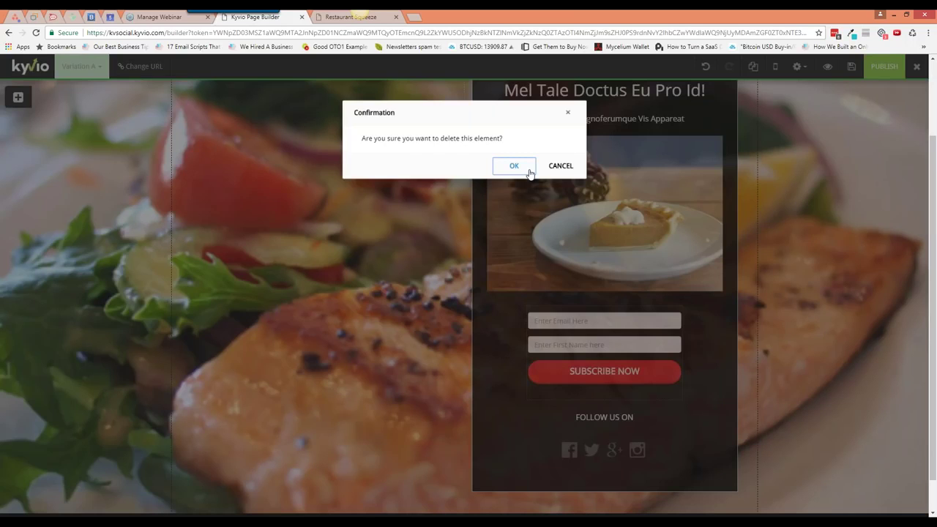
pyautogui.click(514, 166)
pyautogui.scroll(3, 594, 317)
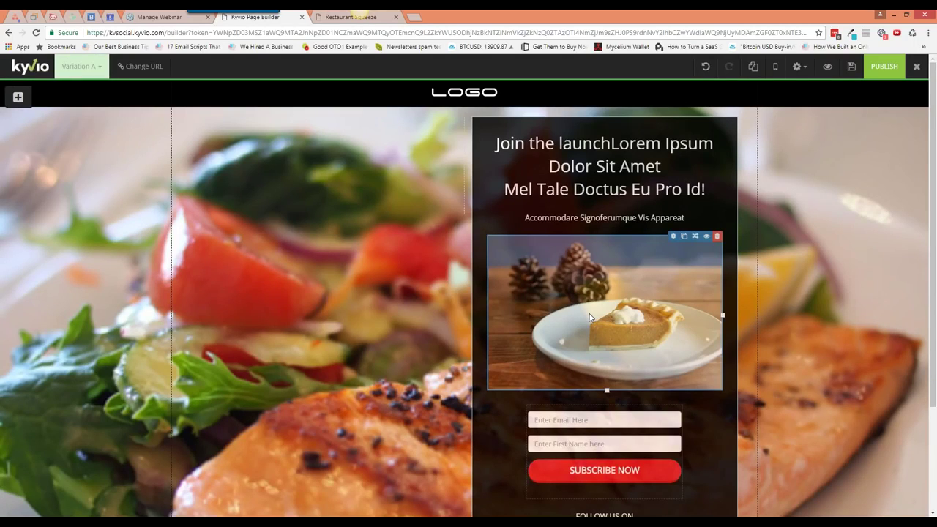
# Insert a YouTube video element in the empty column beside the opt-in box and try to enlarge it
pyautogui.click(18, 98)
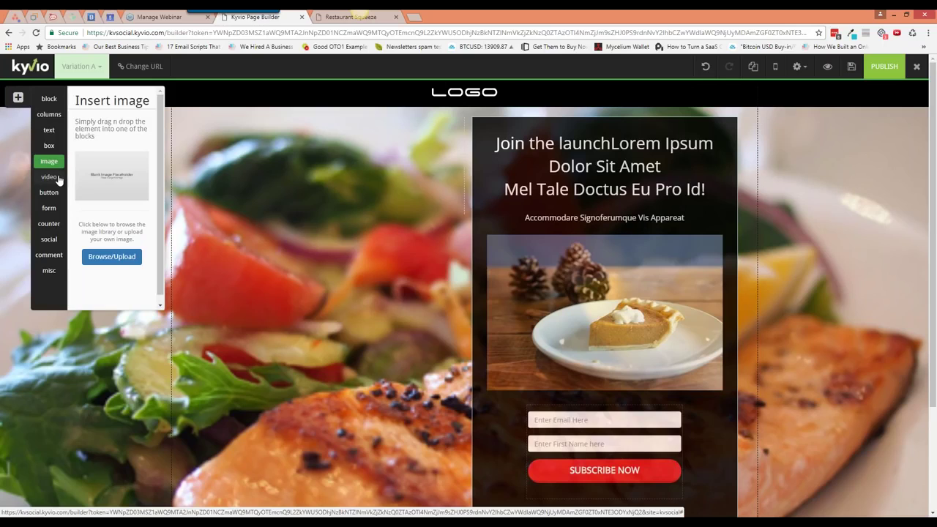
pyautogui.click(58, 178)
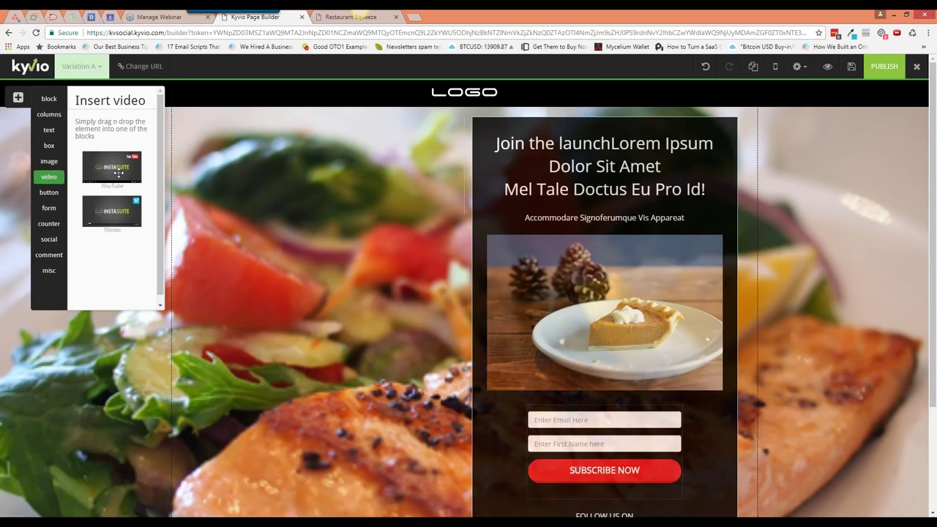
pyautogui.moveTo(119, 173); pyautogui.dragTo(382, 250)
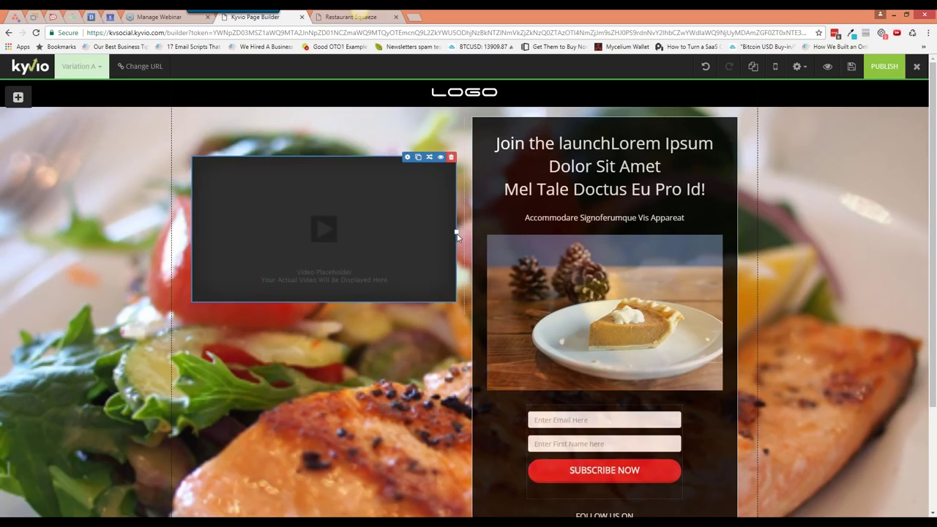
pyautogui.moveTo(454, 232); pyautogui.dragTo(503, 299)
# Change the video element's type to Vimeo, and switch it to Embed to show the embed code field
pyautogui.click(407, 158)
pyautogui.click(725, 146)
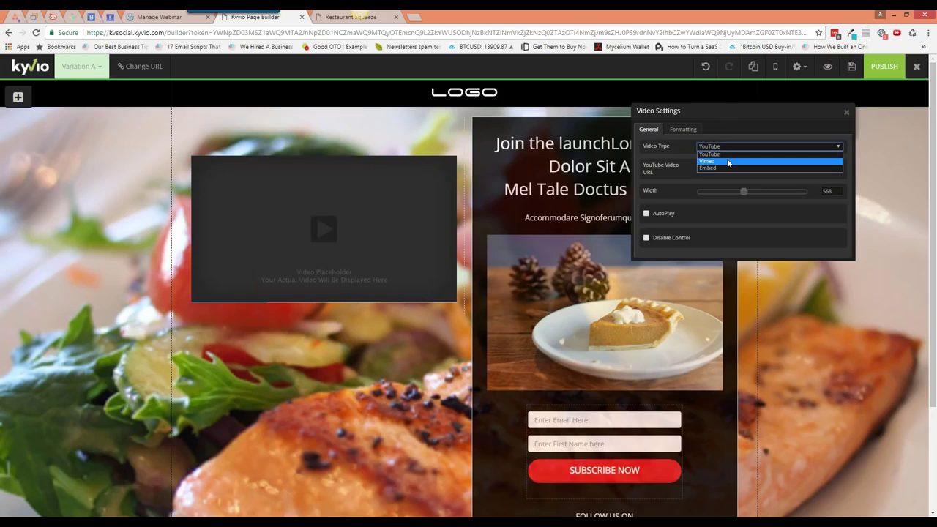
pyautogui.click(727, 161)
pyautogui.click(721, 145)
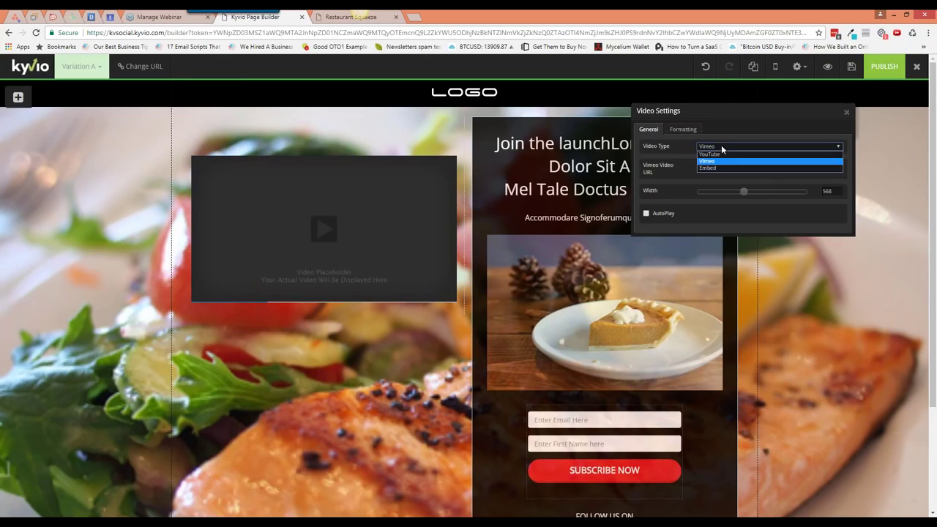
pyautogui.click(720, 169)
pyautogui.click(720, 174)
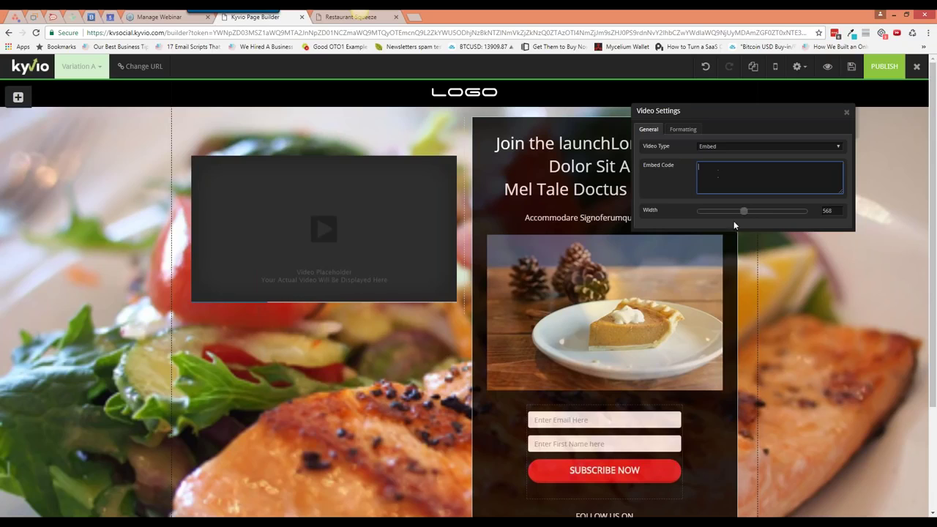
# Set the video element's width to 734 and delete the element from the page
pyautogui.moveTo(742, 212)
pyautogui.mouseDown()
pyautogui.moveTo(717, 211)
pyautogui.moveTo(760, 212)
pyautogui.mouseUp()
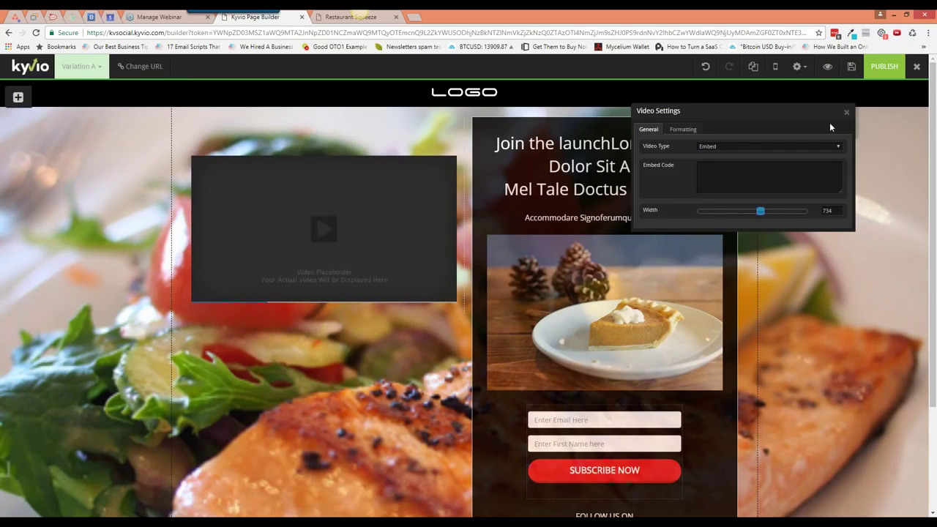
pyautogui.click(847, 112)
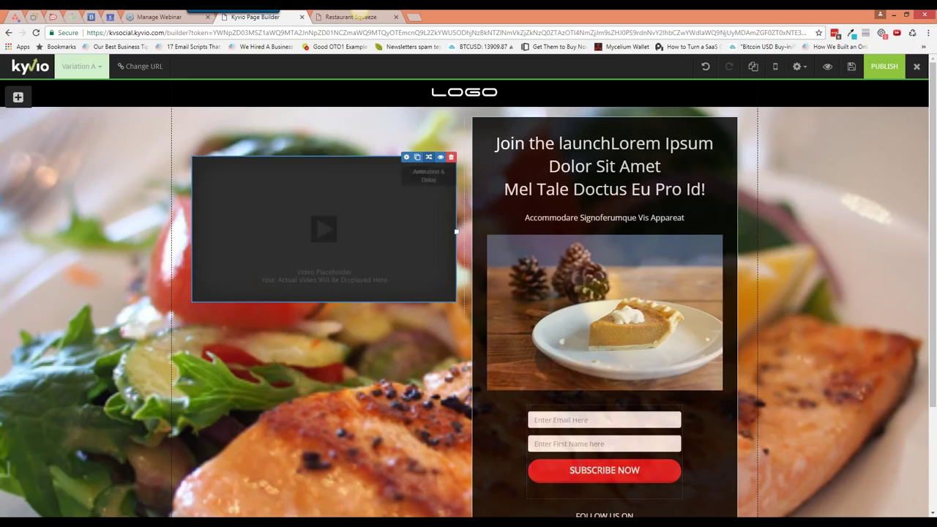
pyautogui.click(450, 158)
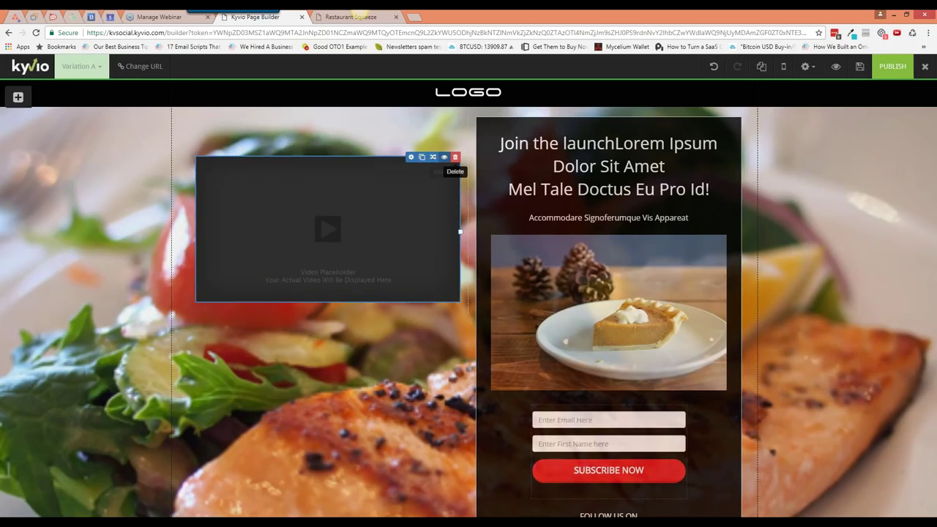
# Insert a green flat button below the Subscribe Now button in the opt-in box
pyautogui.click(18, 96)
pyautogui.click(49, 192)
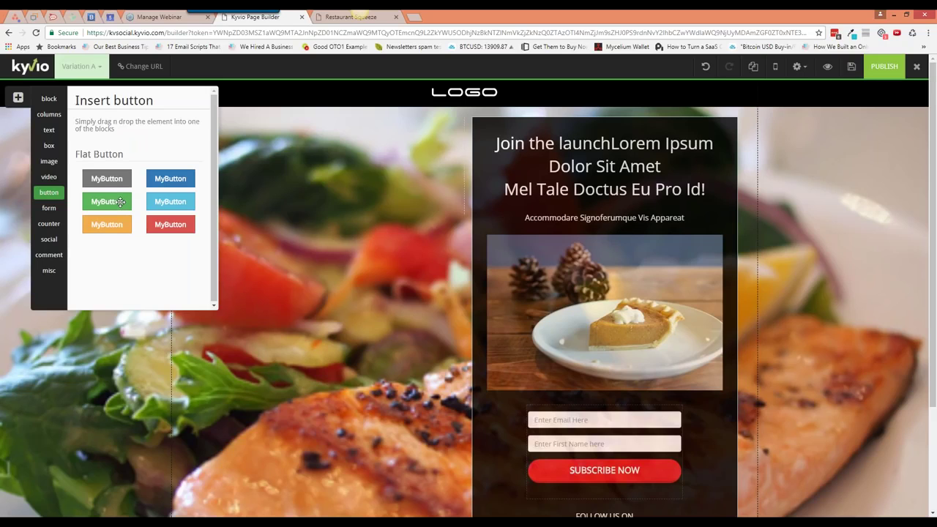
pyautogui.moveTo(121, 202); pyautogui.dragTo(599, 493)
pyautogui.scroll(-3, 615, 442)
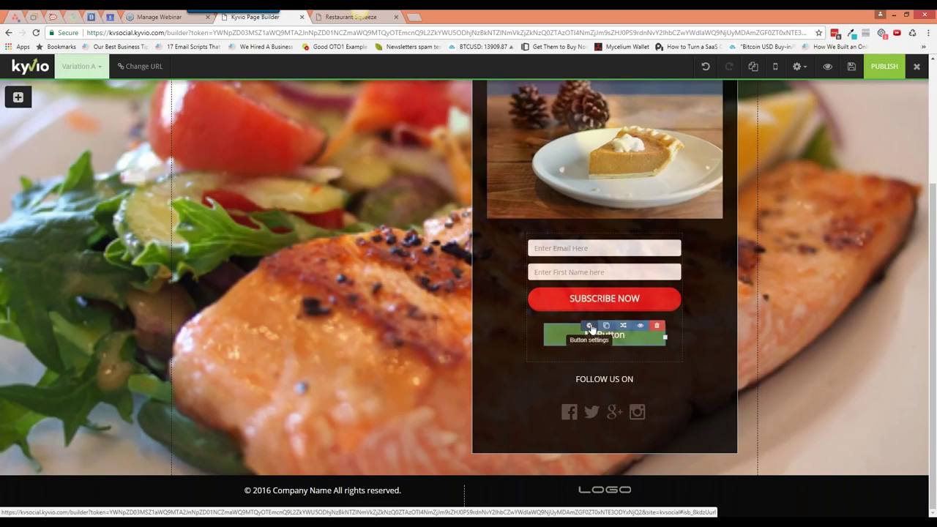
# Label the green button "RESERVE MY COPY" and give it the sub-text "This is sub-text"
pyautogui.click(590, 326)
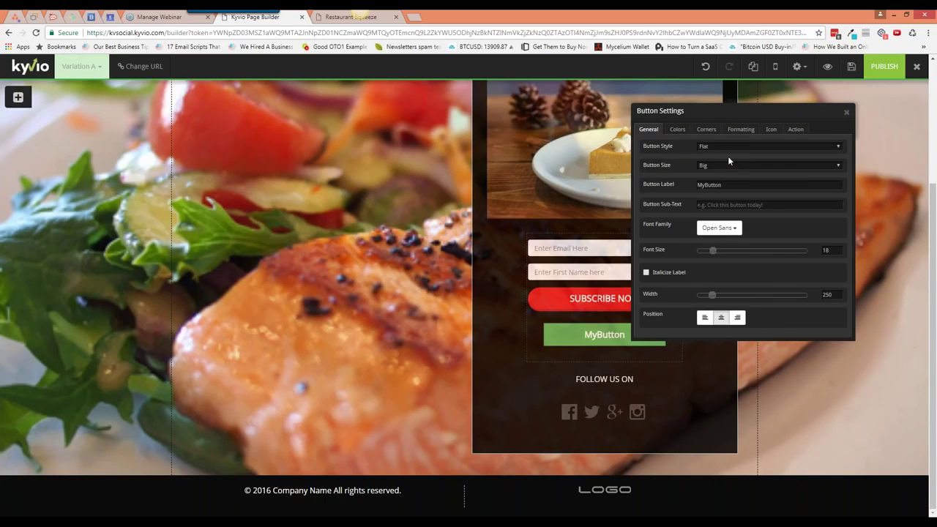
pyautogui.moveTo(723, 185); pyautogui.dragTo(683, 188)
pyautogui.write('RESERVE MY COPY')
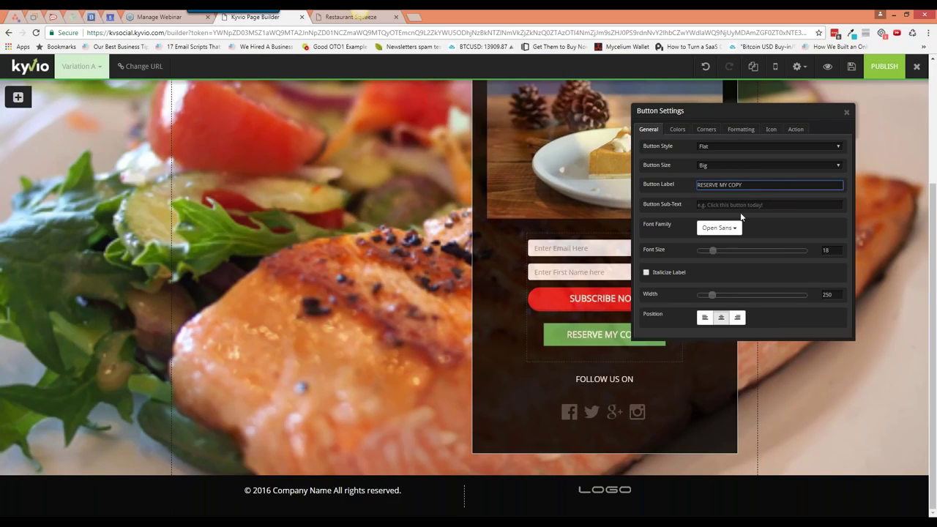
pyautogui.click(736, 205)
pyautogui.write('T')
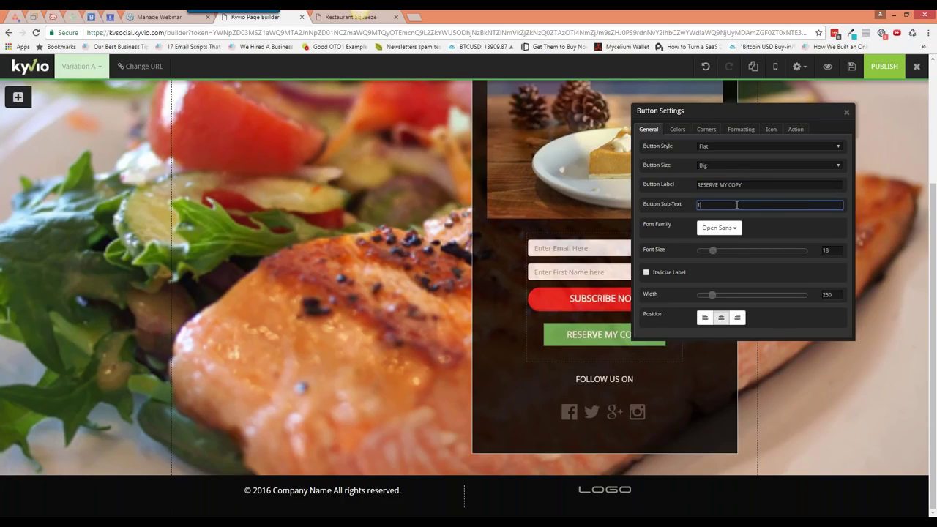
pyautogui.write('his is sub-text')
# Set the green button's font to Montserrat at size 18, and try the italicized label before turning it off again
pyautogui.click(720, 227)
pyautogui.scroll(-5, 753, 322)
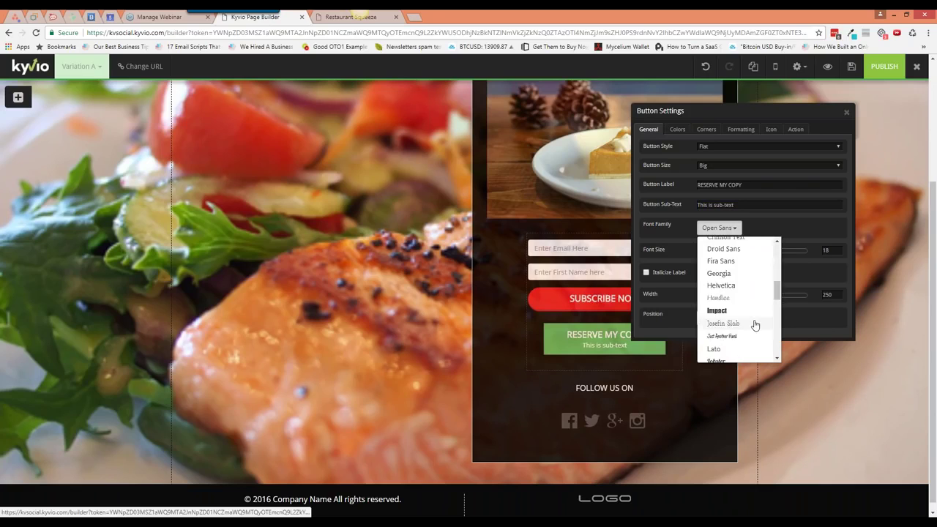
pyautogui.scroll(-2, 754, 329)
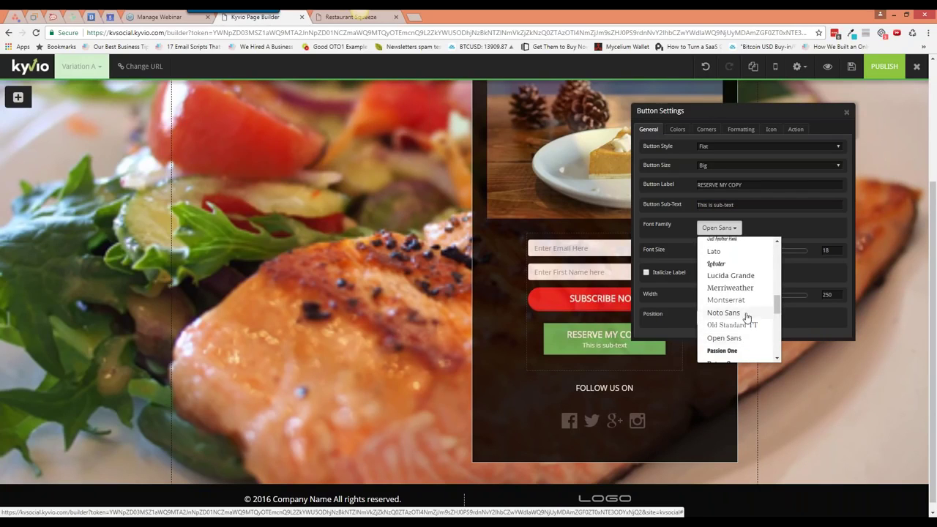
pyautogui.click(734, 302)
pyautogui.moveTo(714, 251)
pyautogui.mouseDown()
pyautogui.moveTo(750, 251)
pyautogui.moveTo(712, 251)
pyautogui.mouseUp()
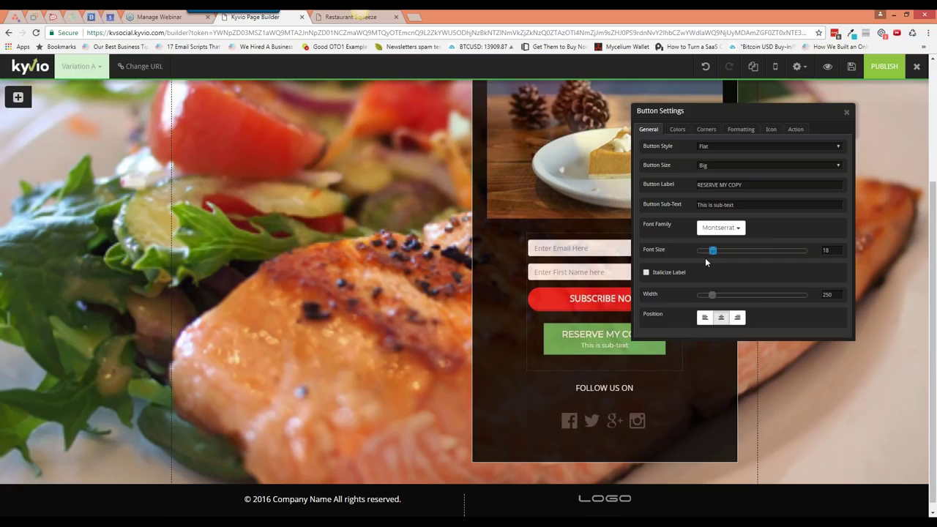
pyautogui.click(677, 274)
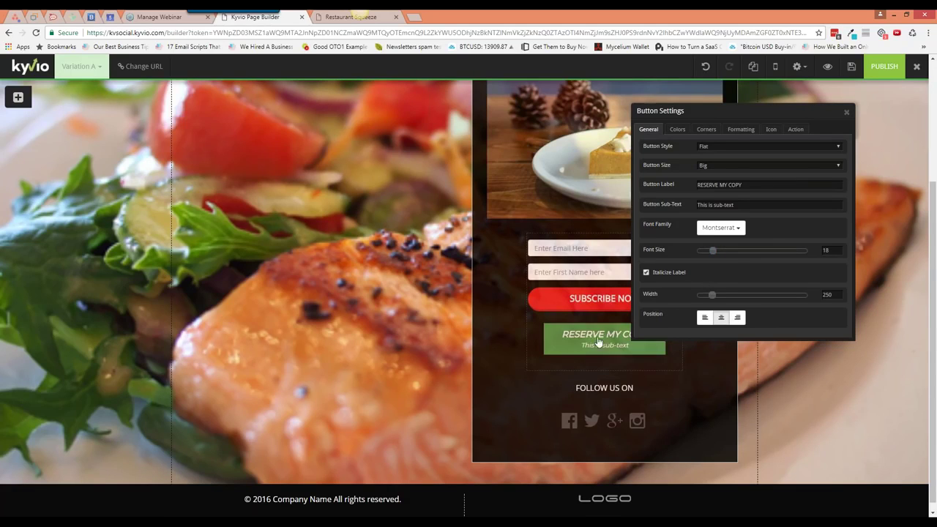
pyautogui.click(647, 273)
# Try several widths and positions for the green button, ending with a width of 296 and right alignment
pyautogui.moveTo(711, 296); pyautogui.dragTo(736, 296)
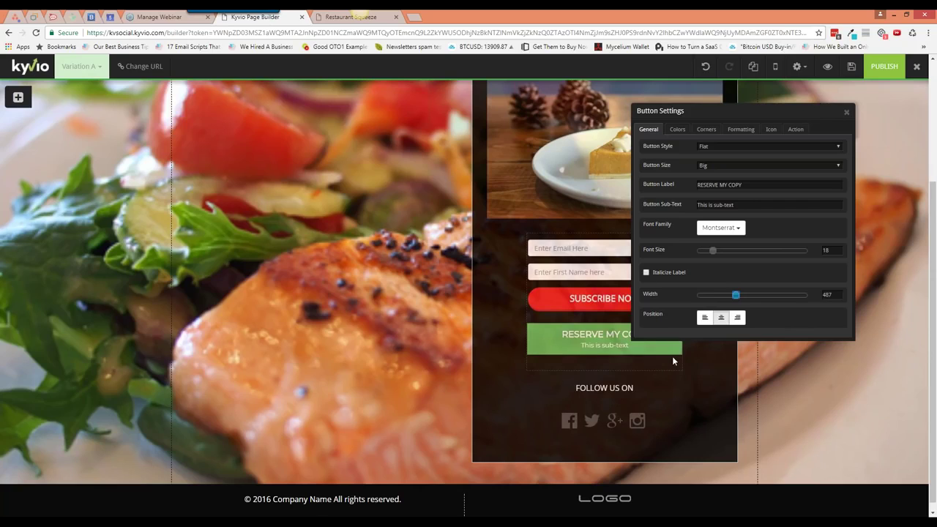
pyautogui.moveTo(735, 296); pyautogui.dragTo(697, 297)
pyautogui.moveTo(697, 295); pyautogui.dragTo(716, 300)
pyautogui.click(704, 317)
pyautogui.click(721, 317)
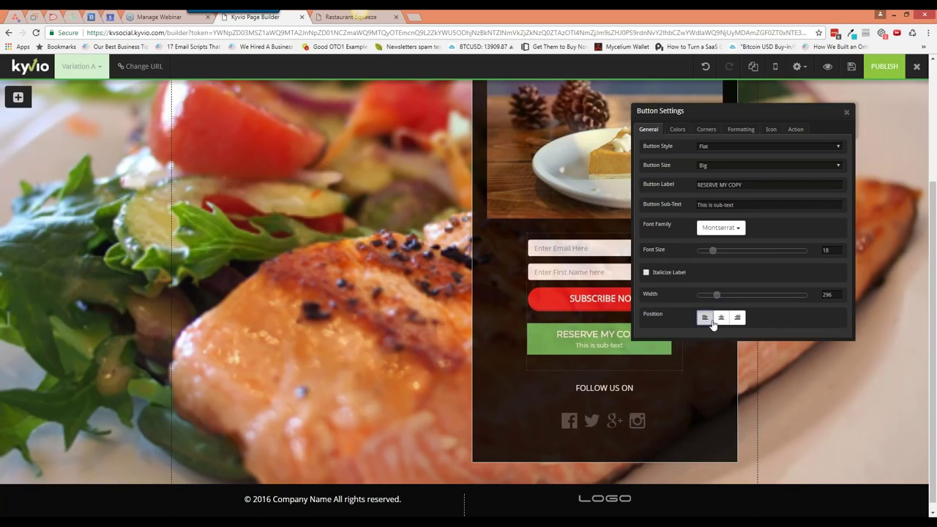
pyautogui.click(738, 318)
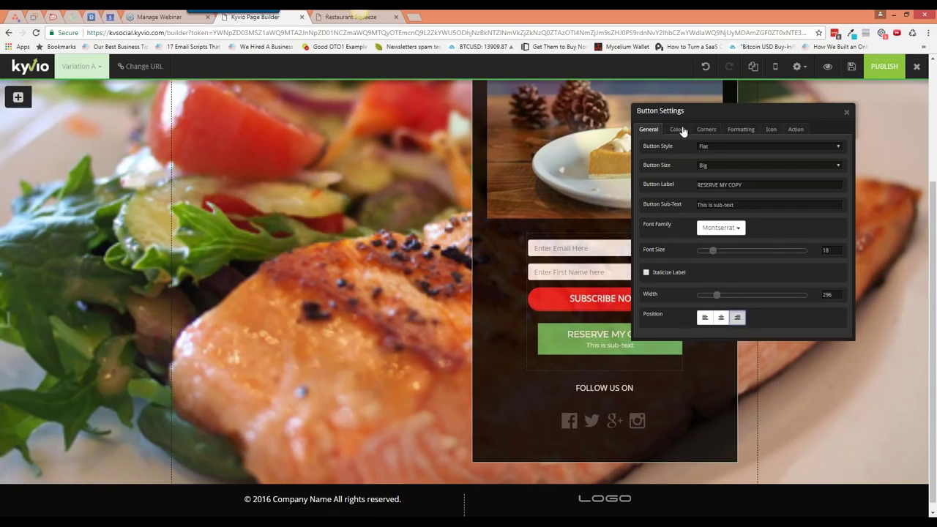
# Review the green button's corner settings and set its bottom margin to 13
pyautogui.click(678, 129)
pyautogui.click(706, 130)
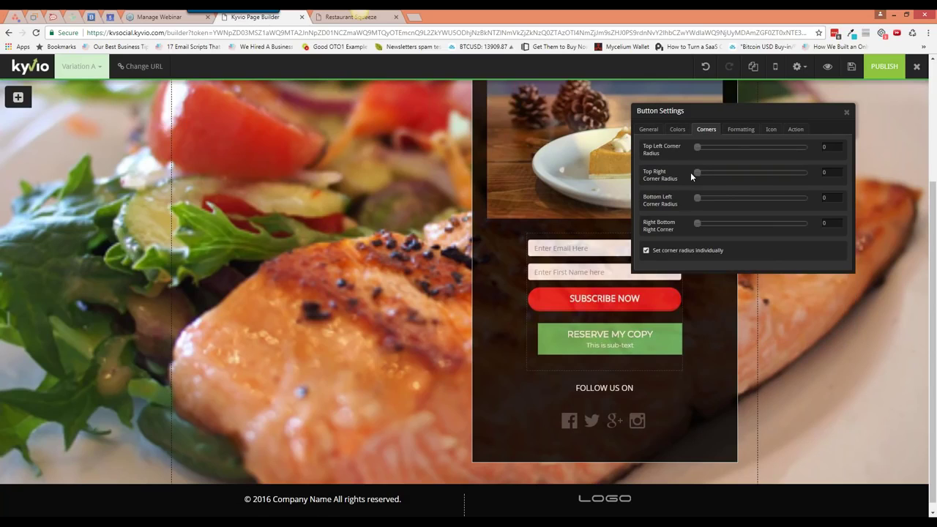
pyautogui.click(736, 131)
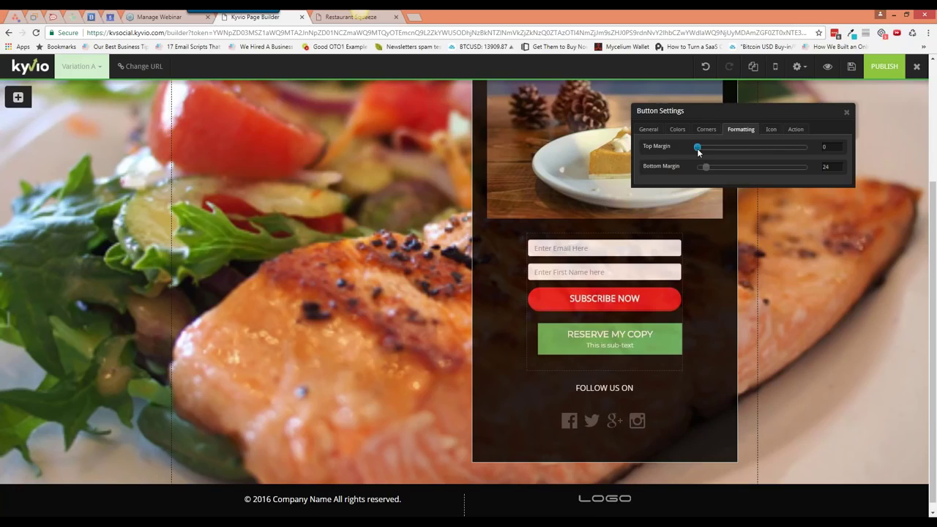
pyautogui.moveTo(697, 148); pyautogui.dragTo(703, 170)
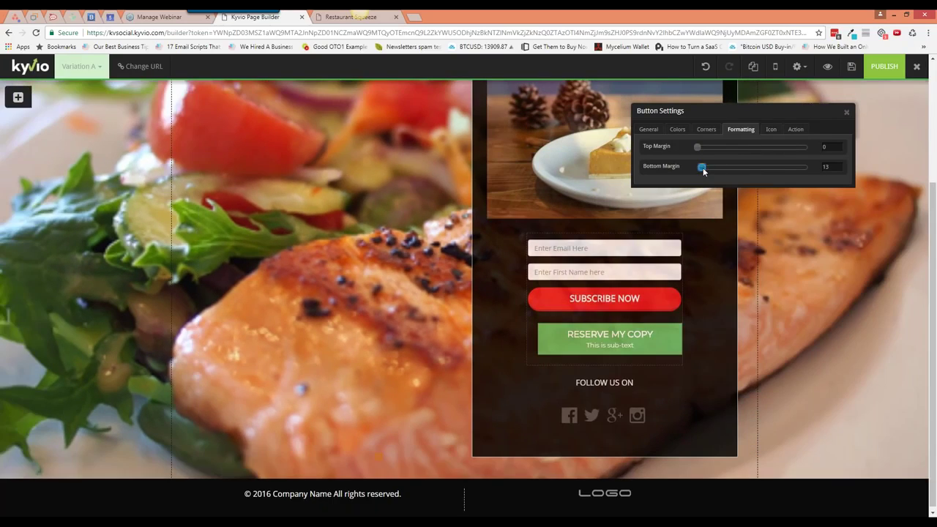
# Examine the green button's left and right icon choices and its available on-click actions
pyautogui.click(770, 130)
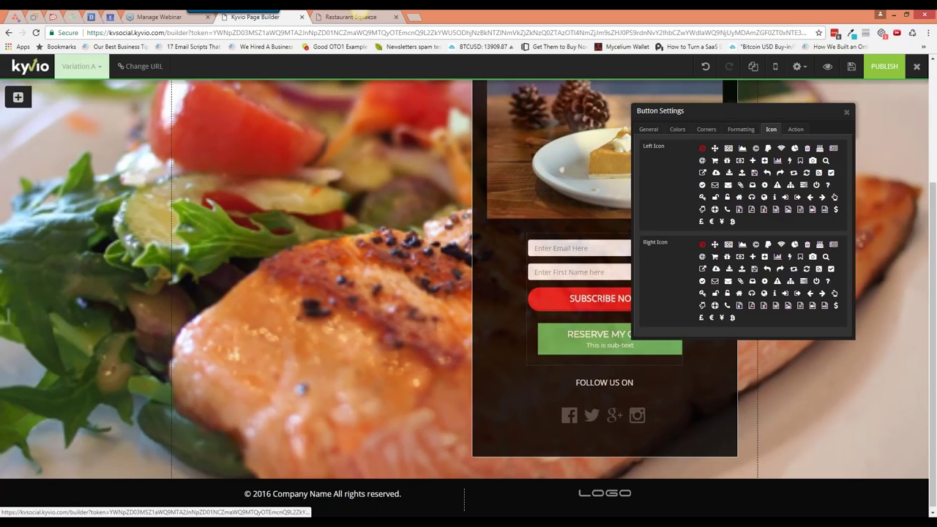
pyautogui.click(796, 130)
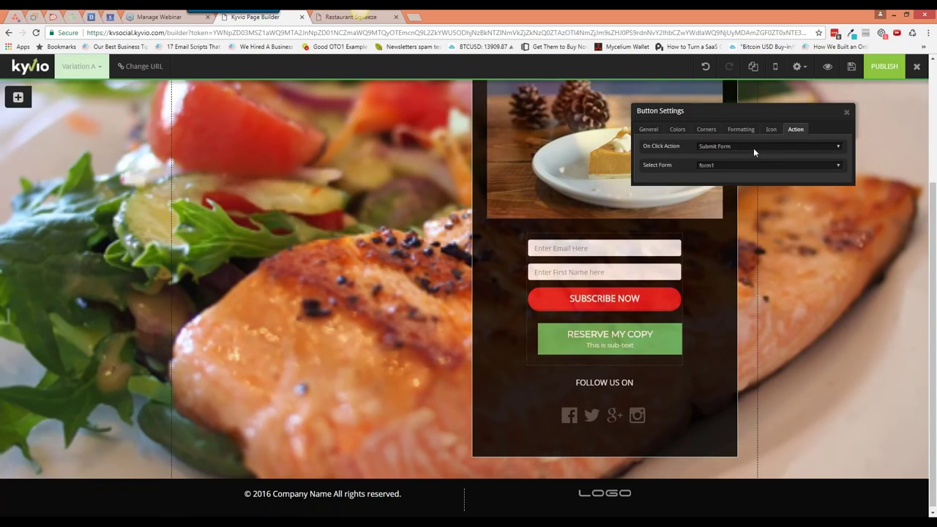
pyautogui.click(753, 148)
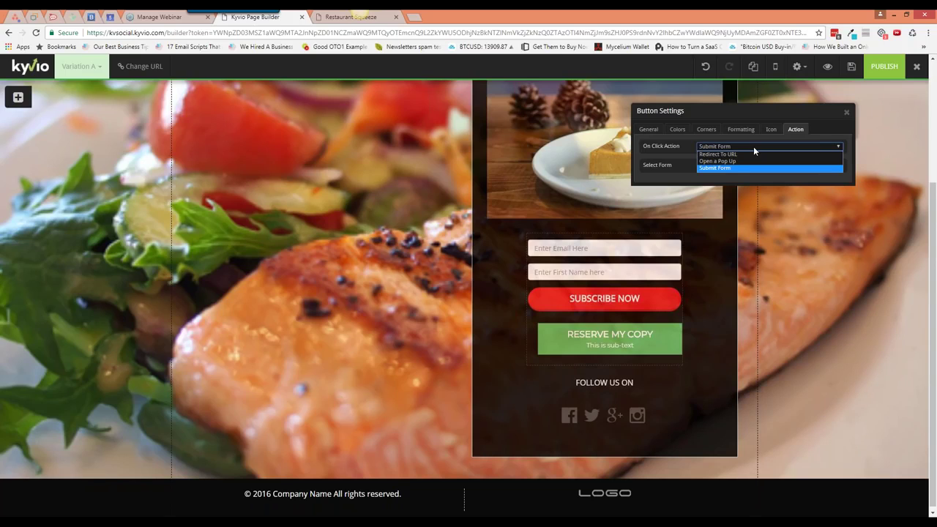
pyautogui.click(692, 246)
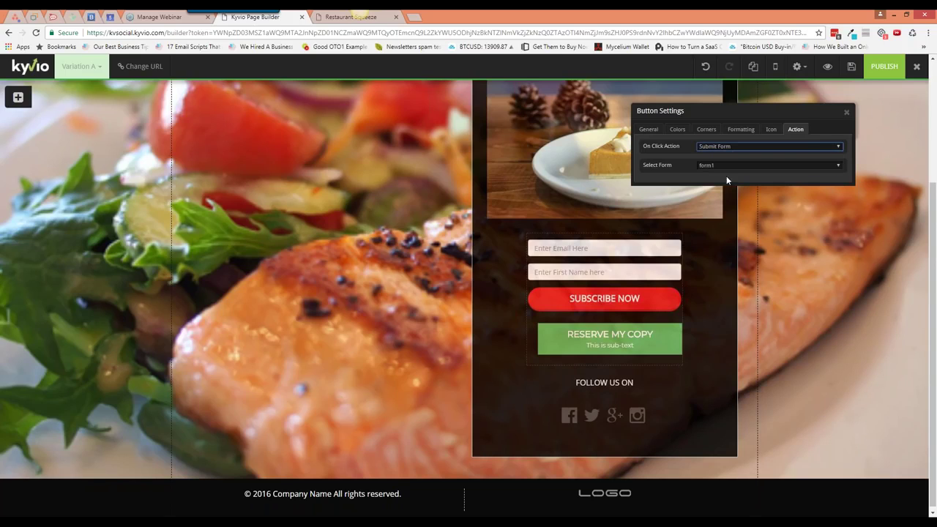
pyautogui.click(653, 244)
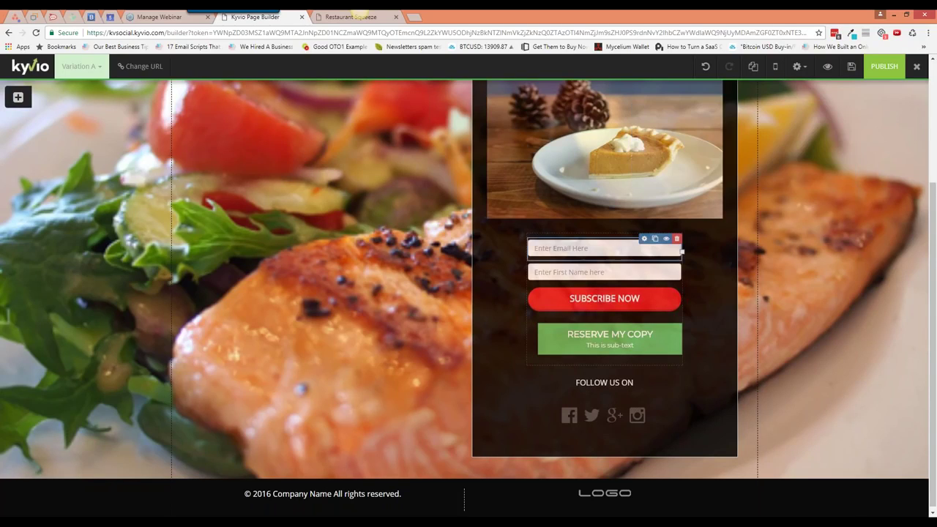
# Examine the email field's settings and the general settings of the opt-in form
pyautogui.click(643, 240)
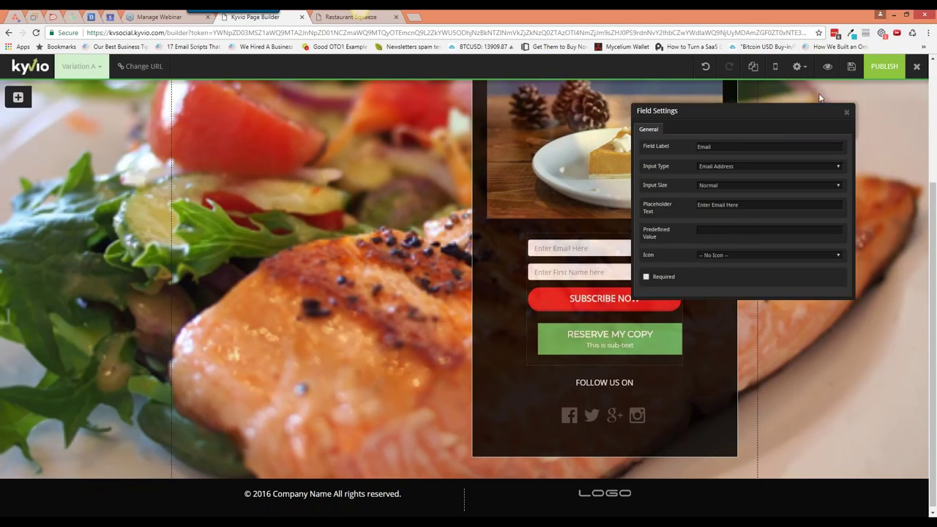
pyautogui.click(846, 113)
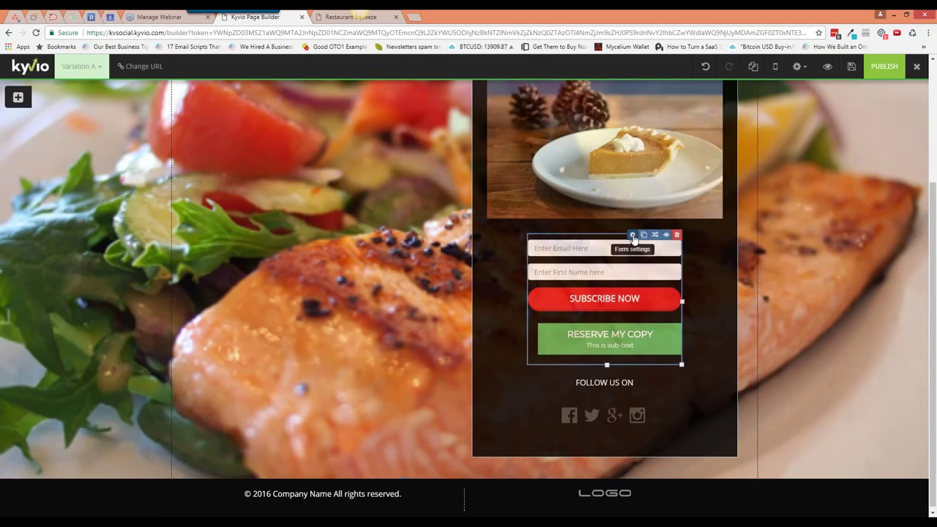
pyautogui.click(633, 234)
pyautogui.click(714, 149)
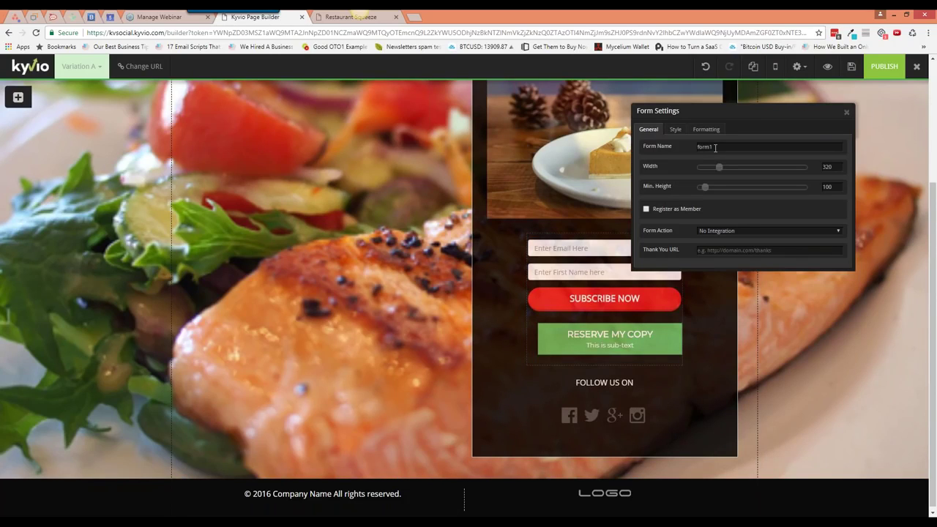
pyautogui.click(847, 112)
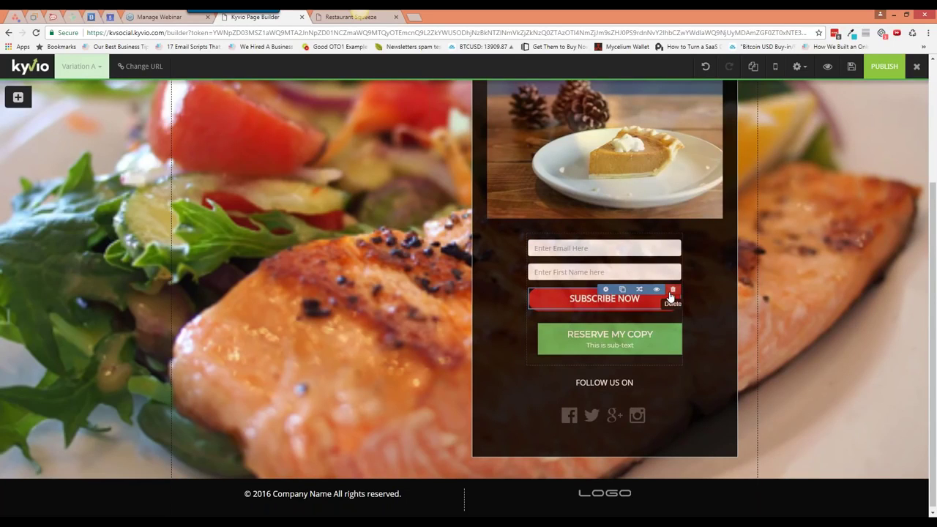
# Delete the red SUBSCRIBE NOW button from the opt-in form
pyautogui.click(670, 295)
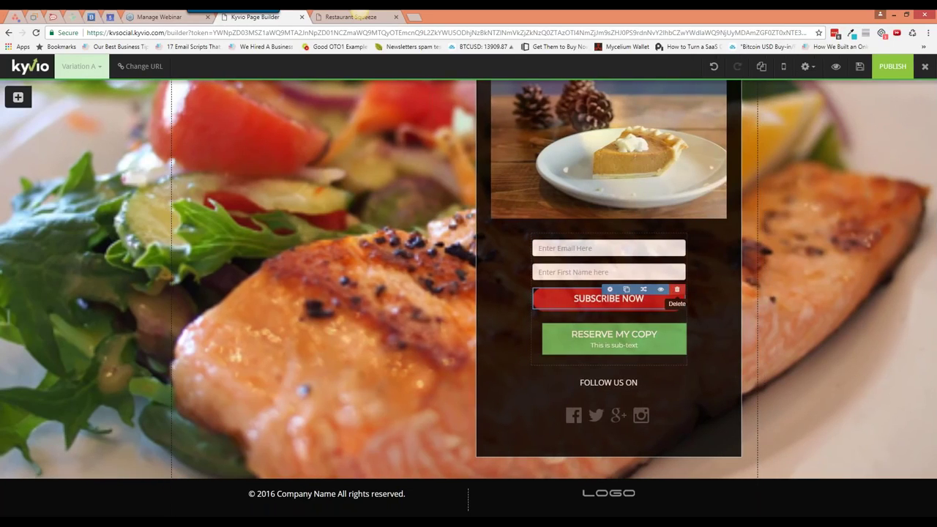
pyautogui.click(677, 289)
pyautogui.click(510, 163)
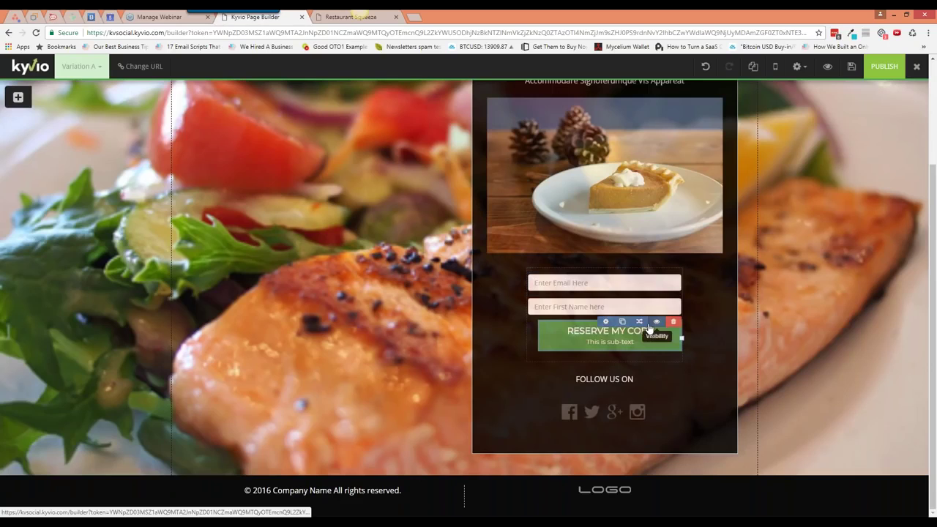
# Try the Redirect To URL click action on the RESERVE MY COPY button
pyautogui.click(607, 318)
pyautogui.click(796, 129)
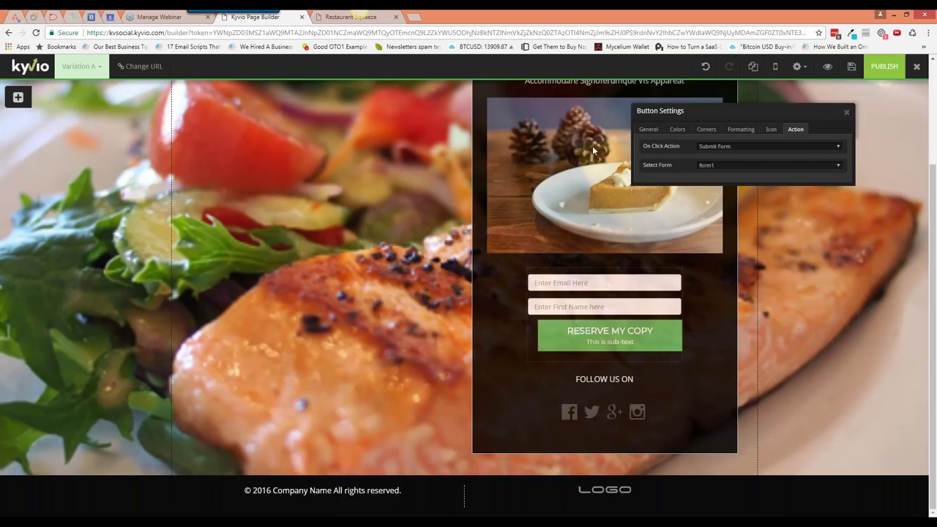
pyautogui.click(739, 146)
pyautogui.click(736, 155)
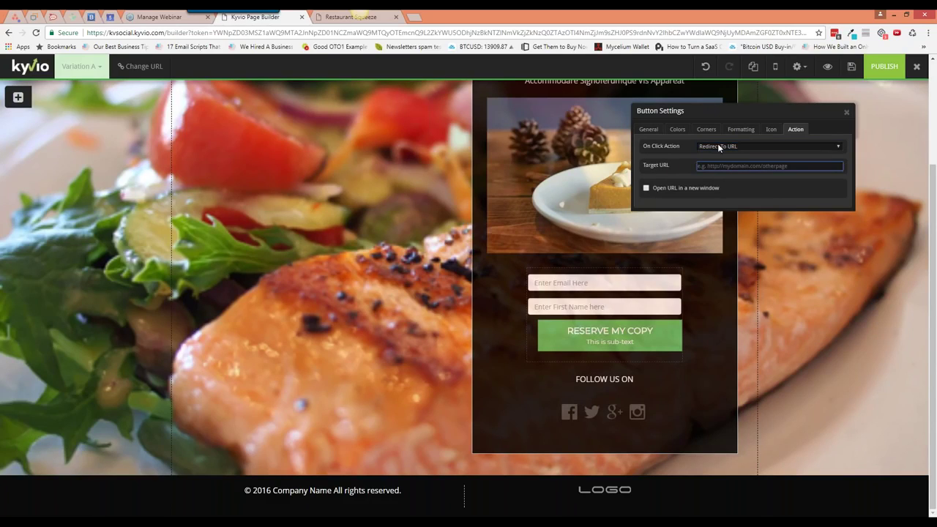
# Change the button's click action to Open a Pop Up and create a new pop-up
pyautogui.click(722, 147)
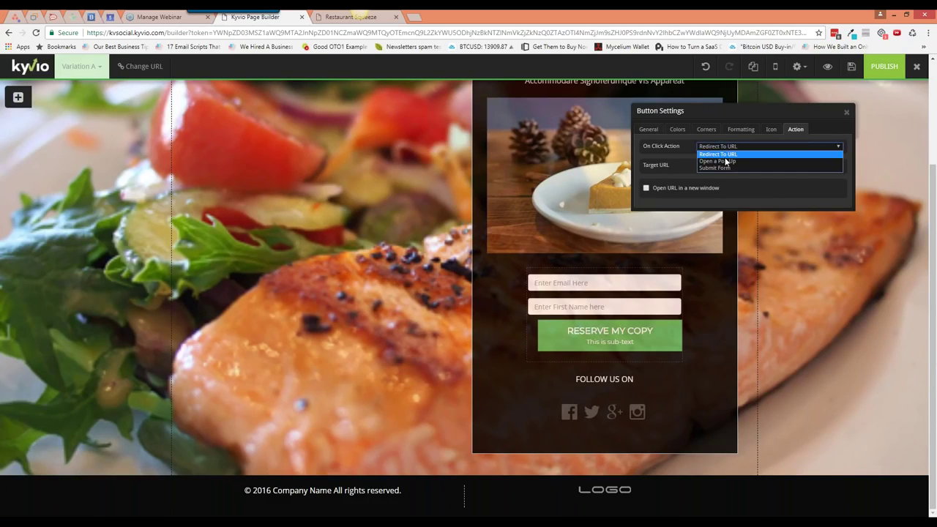
pyautogui.click(724, 160)
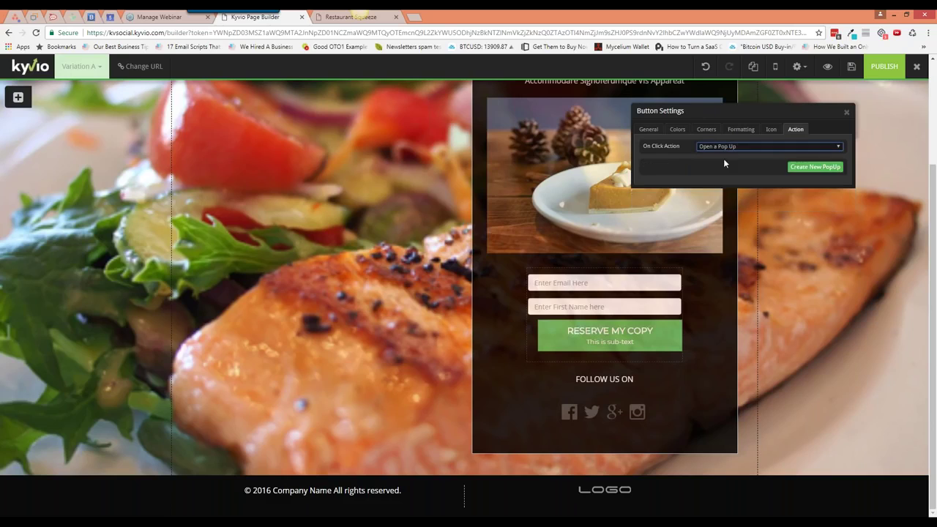
pyautogui.click(818, 170)
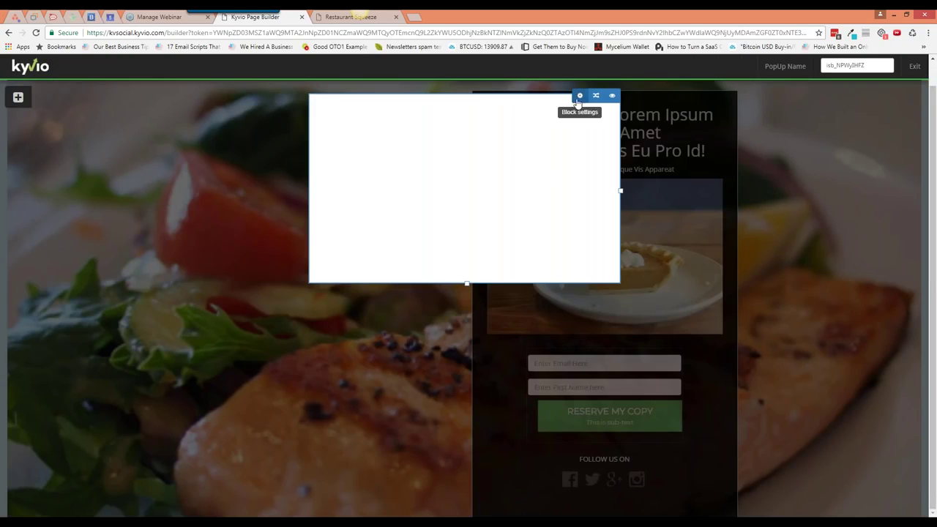
# Add a large heading to the blank pop-up and place a YouTube video element below it
pyautogui.click(18, 98)
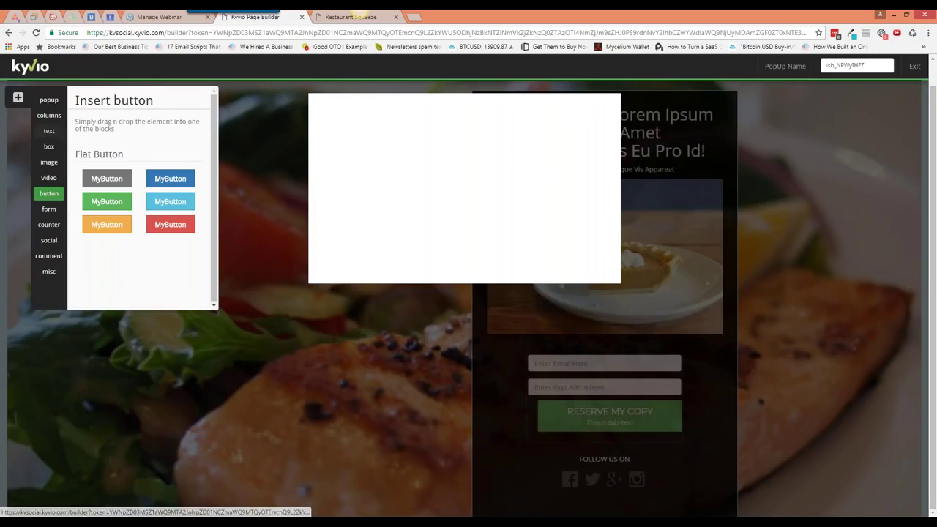
pyautogui.click(51, 132)
pyautogui.moveTo(106, 179); pyautogui.dragTo(483, 157)
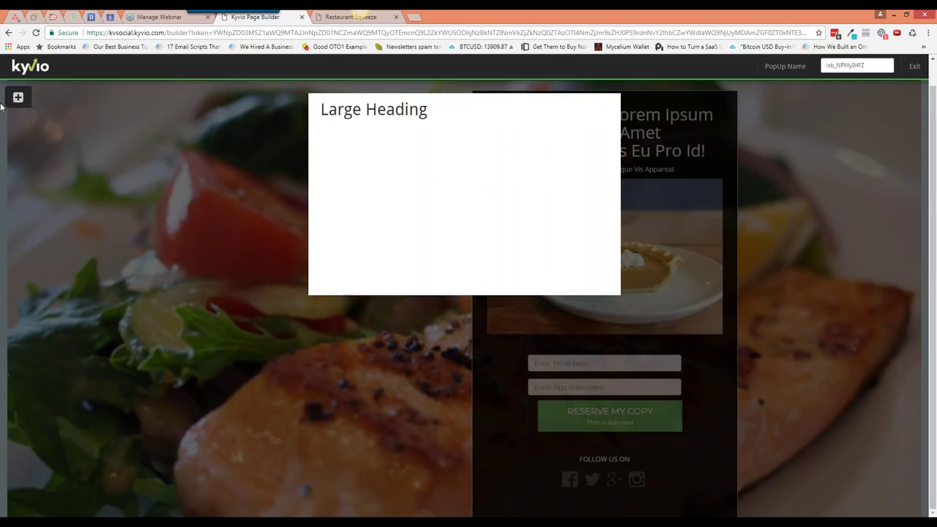
pyautogui.click(18, 98)
pyautogui.click(48, 178)
pyautogui.moveTo(127, 172); pyautogui.dragTo(463, 173)
# Add a green flat button below the video in the pop-up and exit the pop-up editor
pyautogui.click(18, 97)
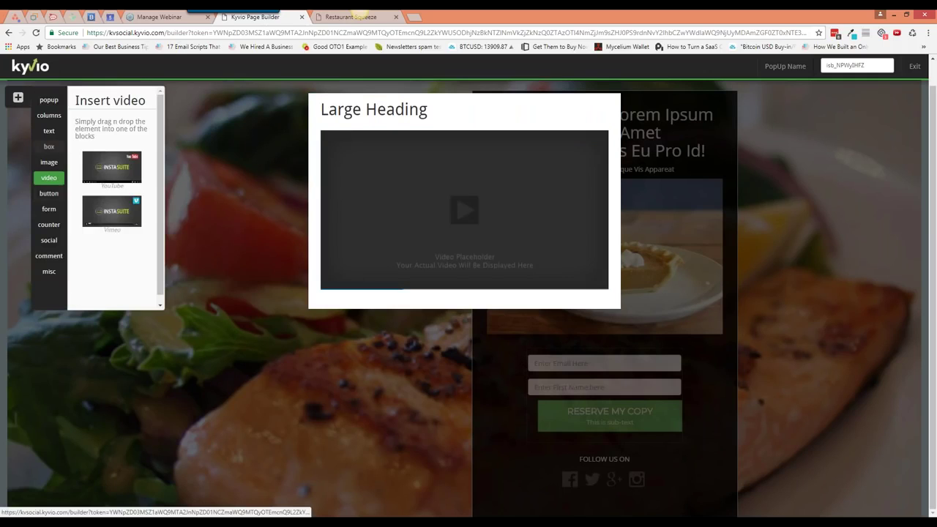
pyautogui.click(48, 193)
pyautogui.moveTo(205, 287); pyautogui.dragTo(410, 300)
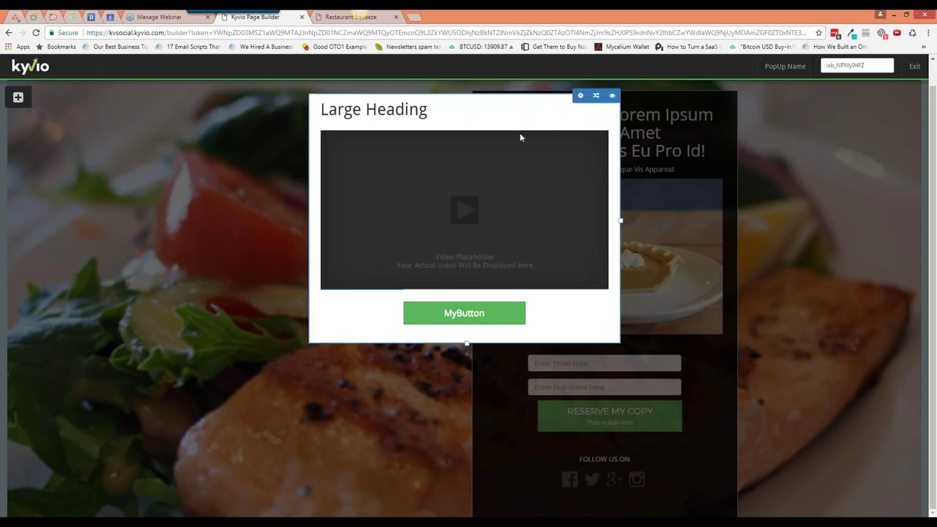
pyautogui.click(914, 69)
# Center the RESERVE MY COPY button and set its click action to Submit Form for form1
pyautogui.click(606, 323)
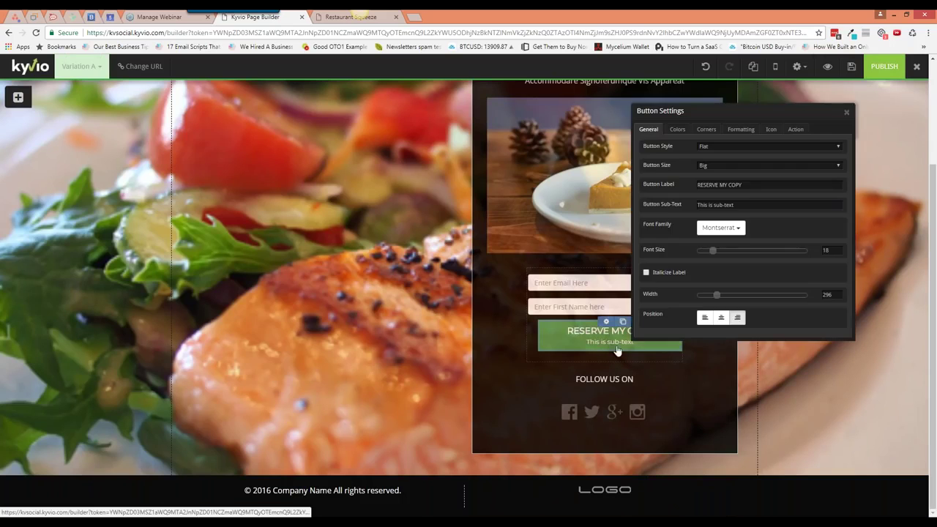
pyautogui.click(791, 132)
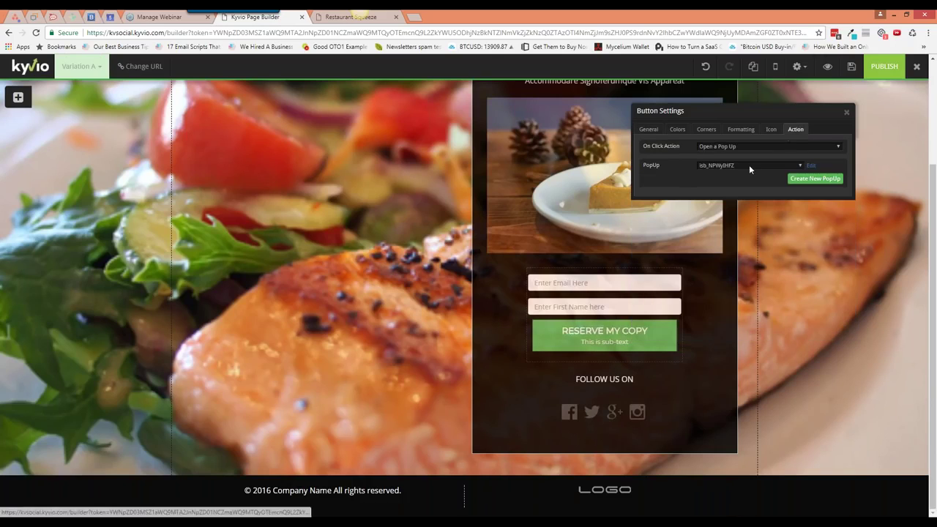
pyautogui.click(745, 150)
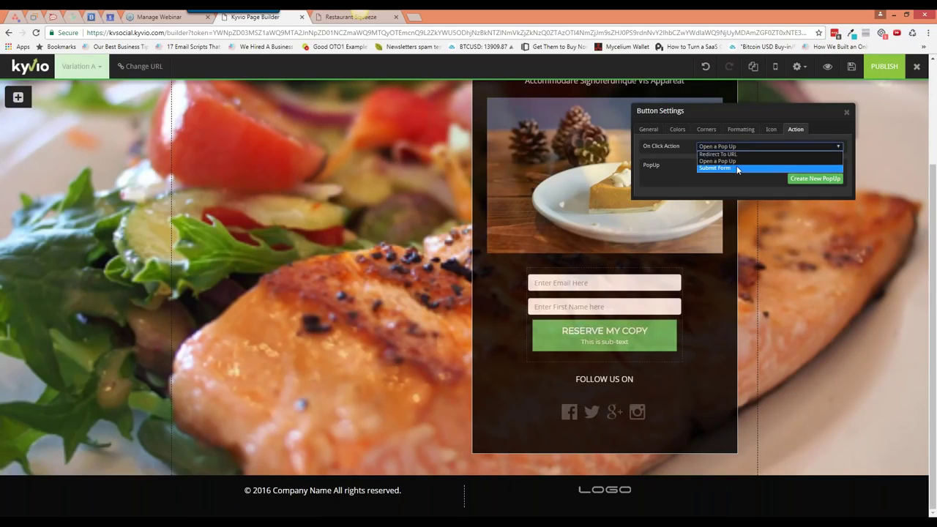
pyautogui.click(738, 169)
pyautogui.click(847, 112)
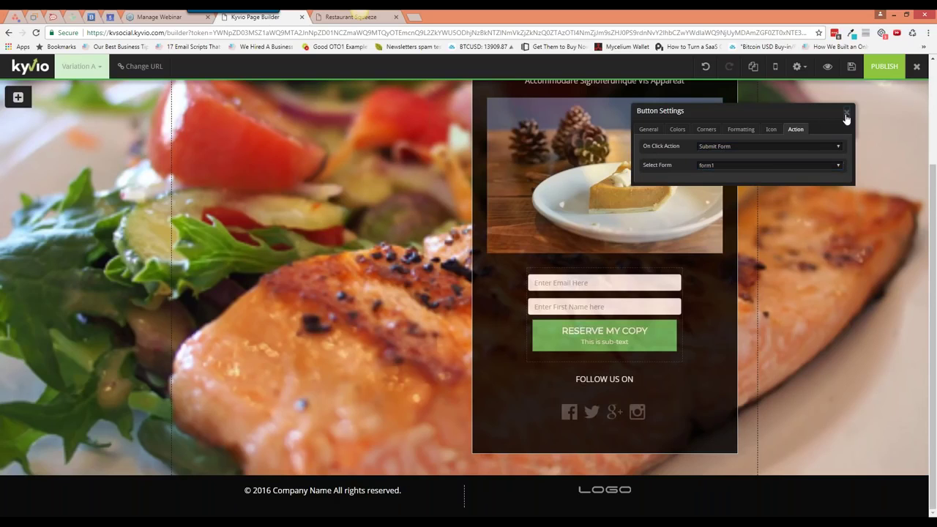
pyautogui.click(848, 73)
# Insert a Phone Input Field between the first name field and the RESERVE MY COPY button
pyautogui.click(19, 97)
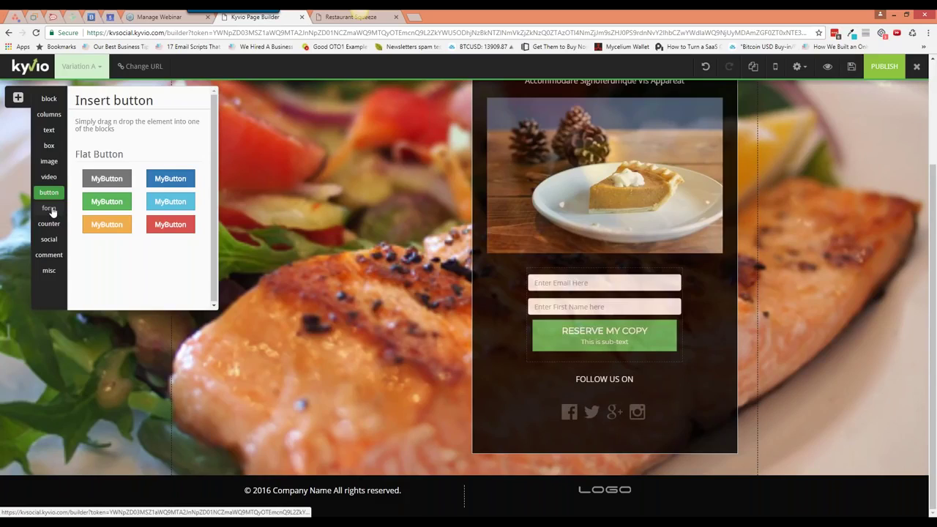
pyautogui.click(49, 209)
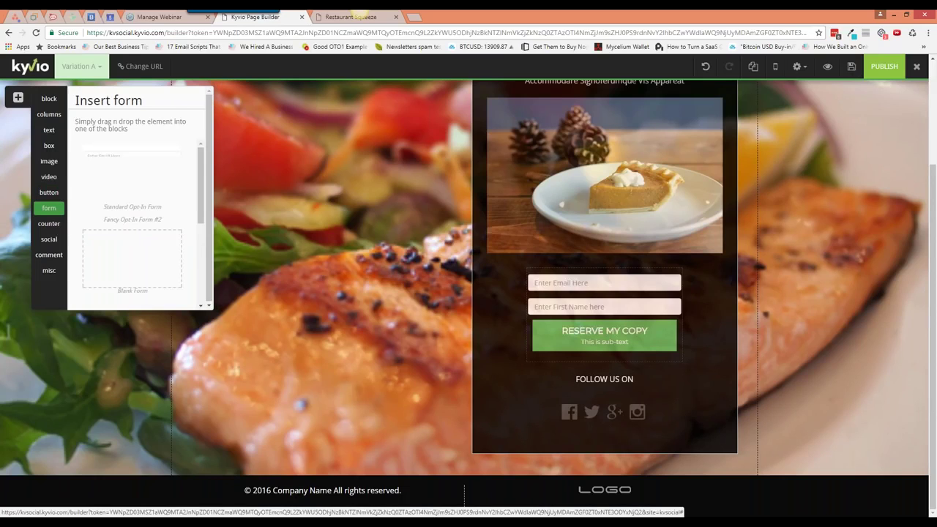
pyautogui.moveTo(199, 178); pyautogui.dragTo(200, 263)
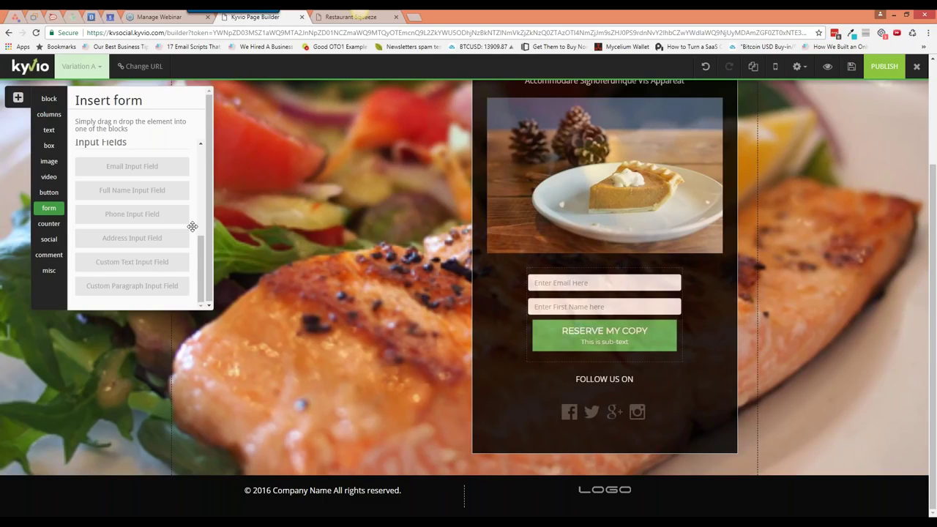
pyautogui.moveTo(192, 226); pyautogui.dragTo(579, 341)
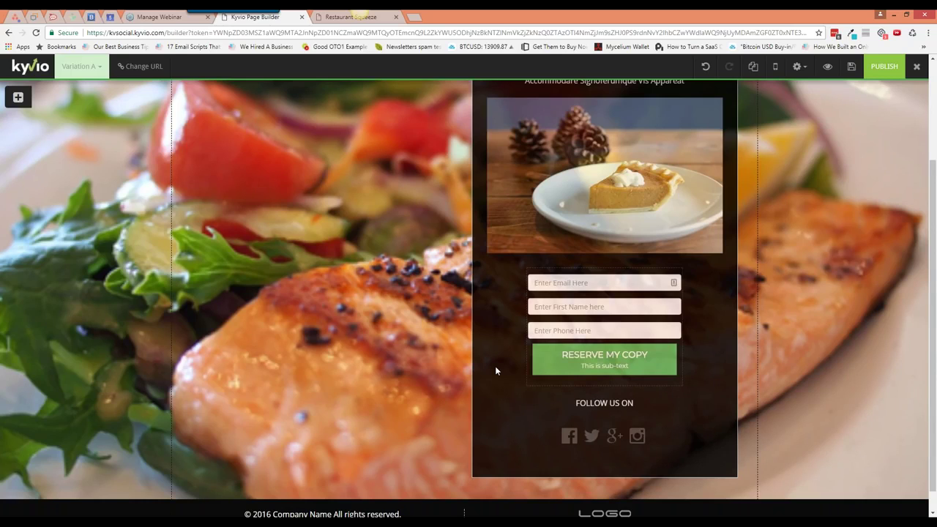
# Delete the phone field from the opt-in form
pyautogui.moveTo(670, 327)
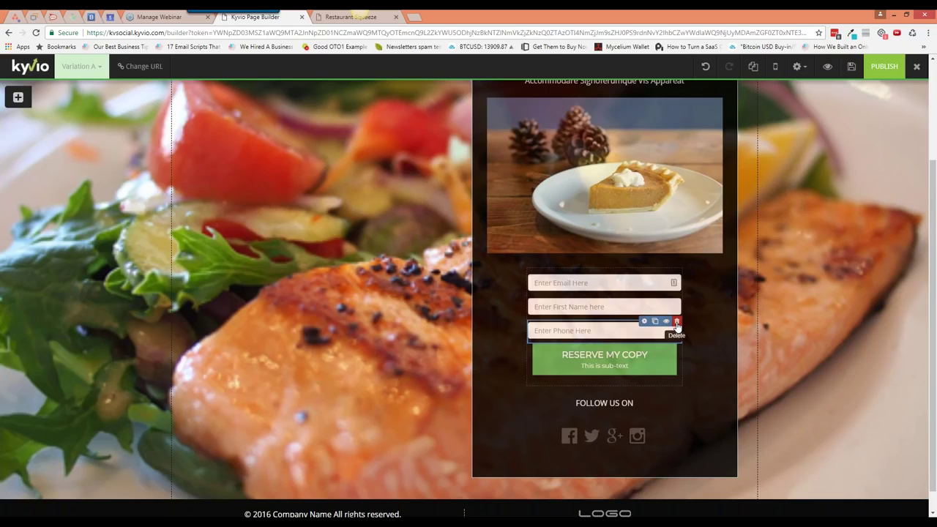
pyautogui.click(677, 325)
pyautogui.press('Return')
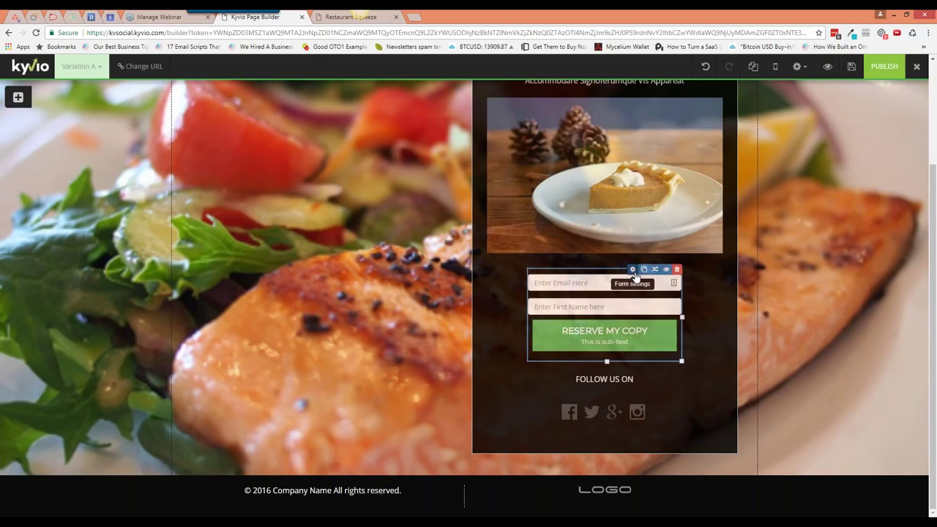
# Set the opt-in form's width to 365 and its minimum height to 148
pyautogui.click(634, 271)
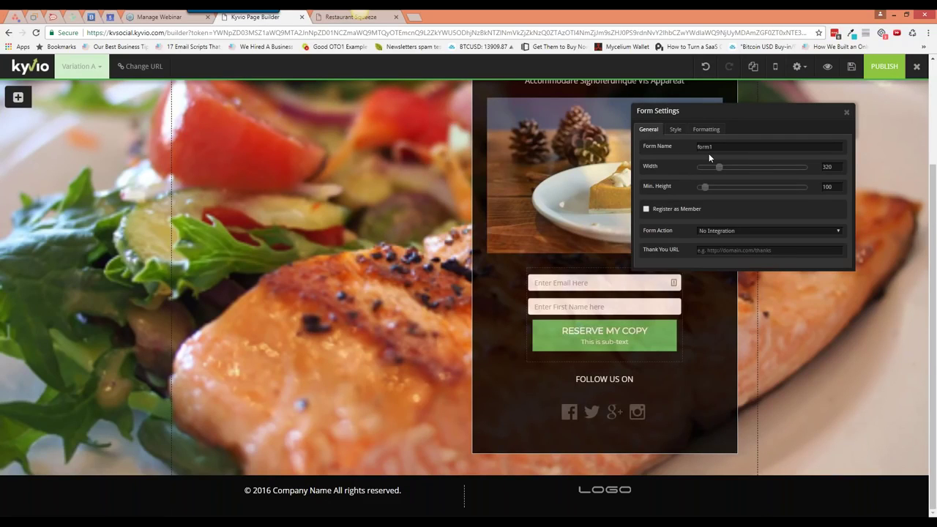
pyautogui.moveTo(720, 167); pyautogui.dragTo(711, 186)
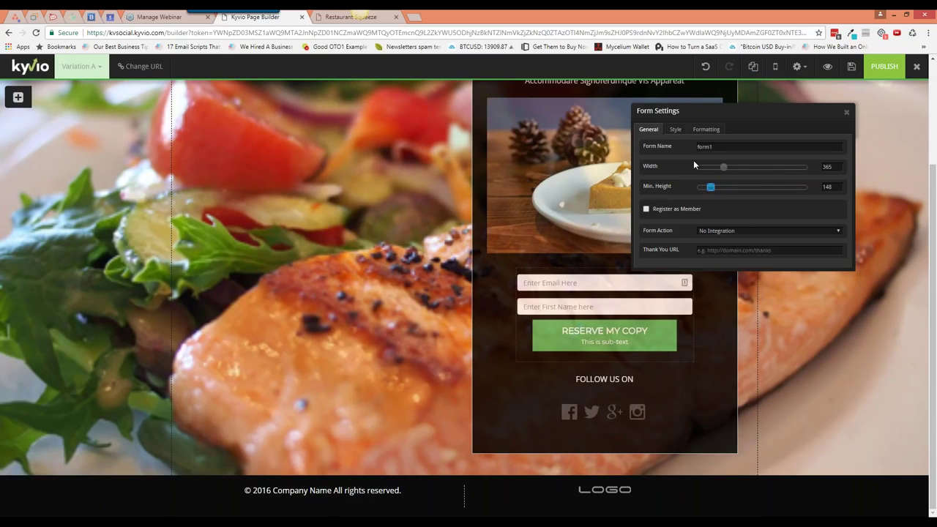
# Give the opt-in form Sharp fields with the Stack form style, and slightly increase the form's top margin
pyautogui.click(675, 129)
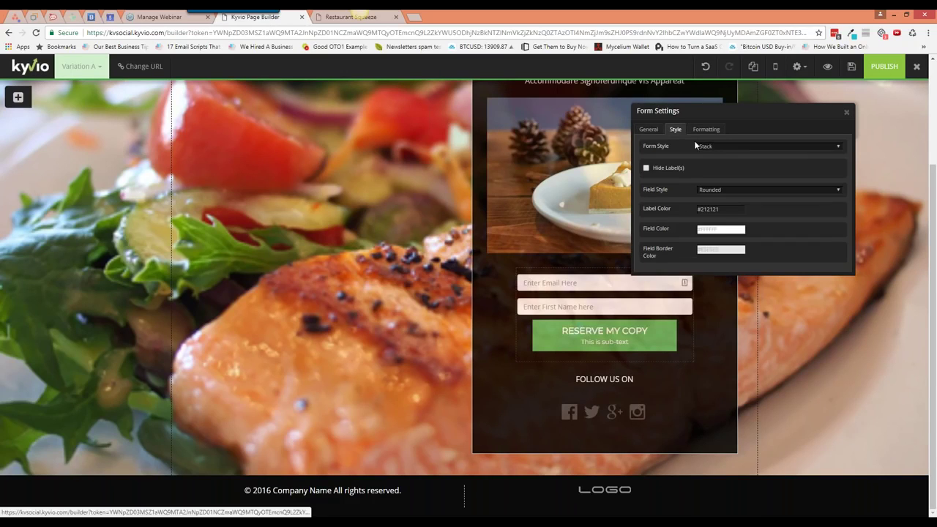
pyautogui.click(721, 189)
pyautogui.click(721, 198)
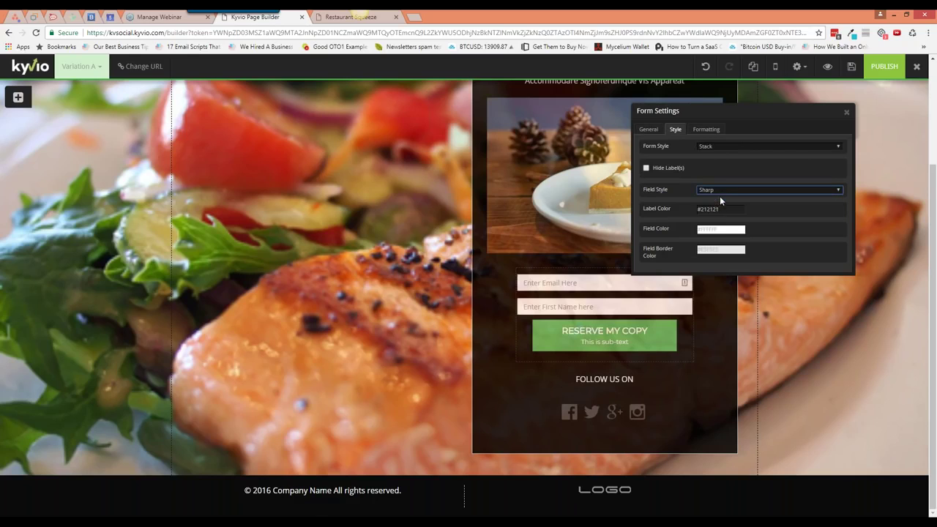
pyautogui.click(710, 146)
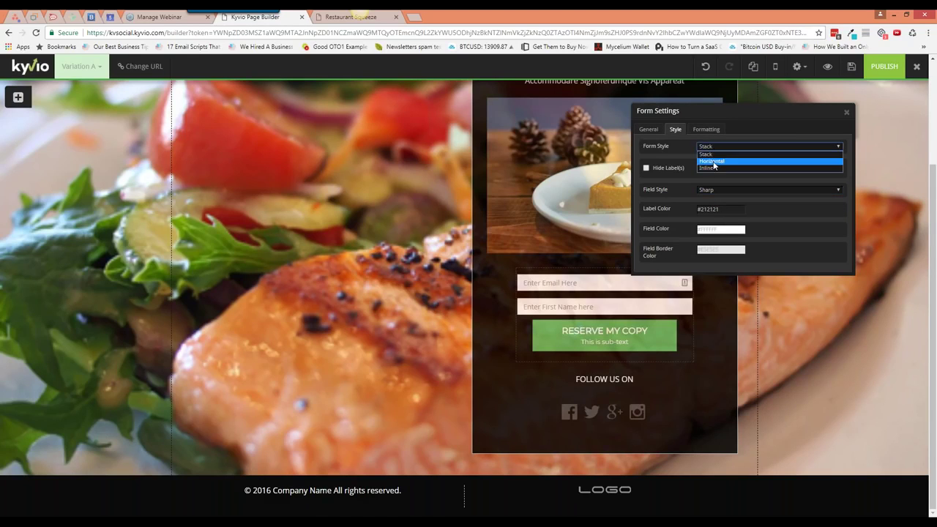
pyautogui.click(714, 155)
pyautogui.click(707, 129)
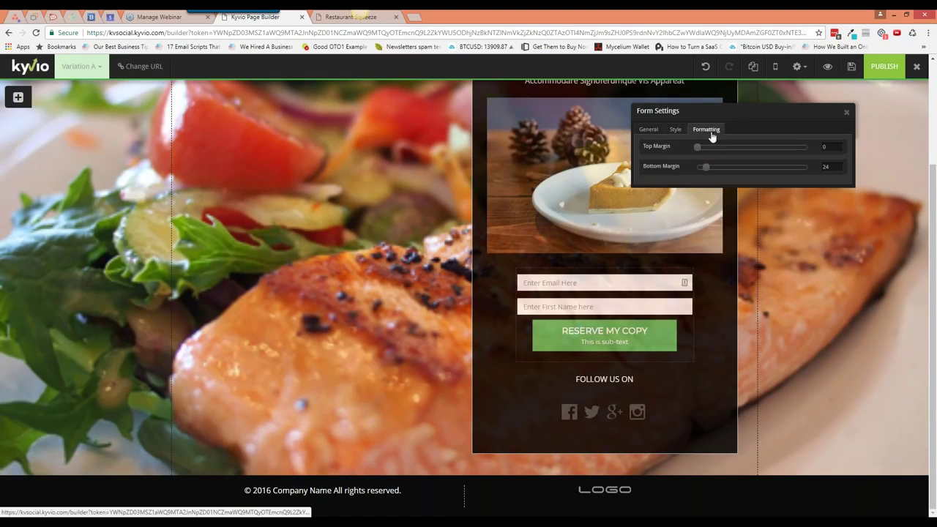
pyautogui.moveTo(701, 148); pyautogui.dragTo(713, 148)
# Try enabling Register as Member for the form and look through the available member product access levels
pyautogui.click(658, 130)
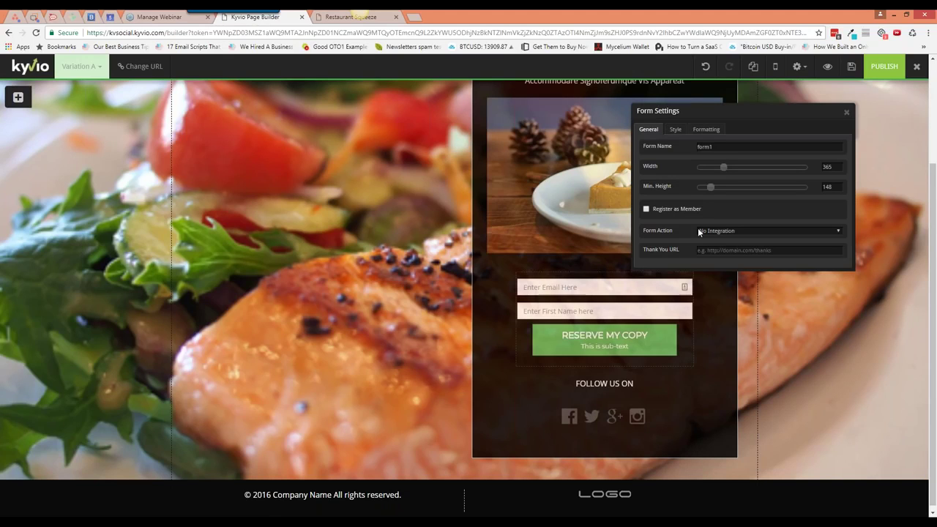
pyautogui.click(647, 210)
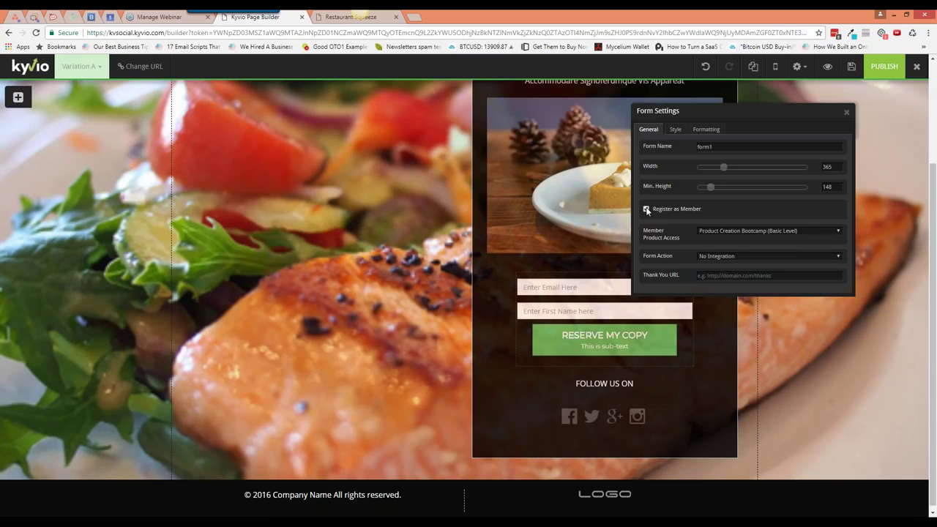
pyautogui.click(737, 230)
pyautogui.scroll(-2, 744, 336)
pyautogui.scroll(-3, 746, 337)
pyautogui.scroll(5, 746, 333)
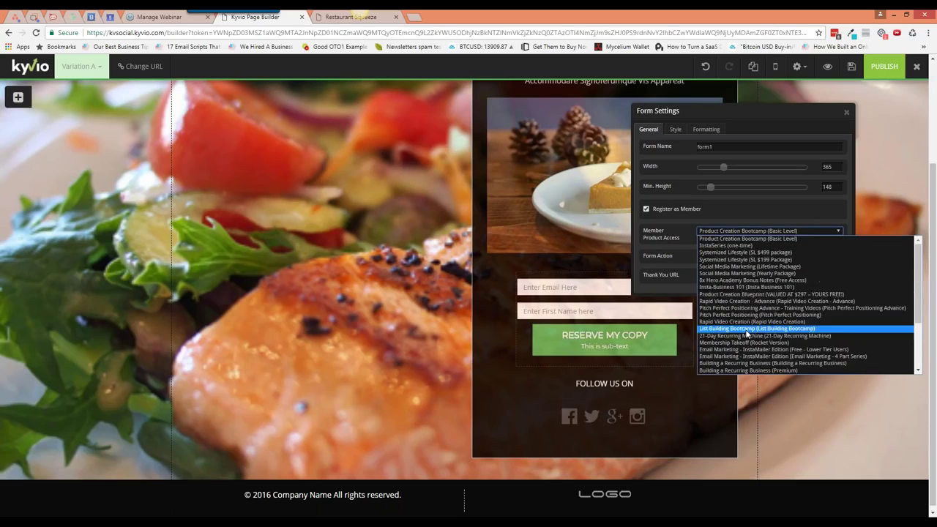
pyautogui.click(735, 219)
pyautogui.click(645, 208)
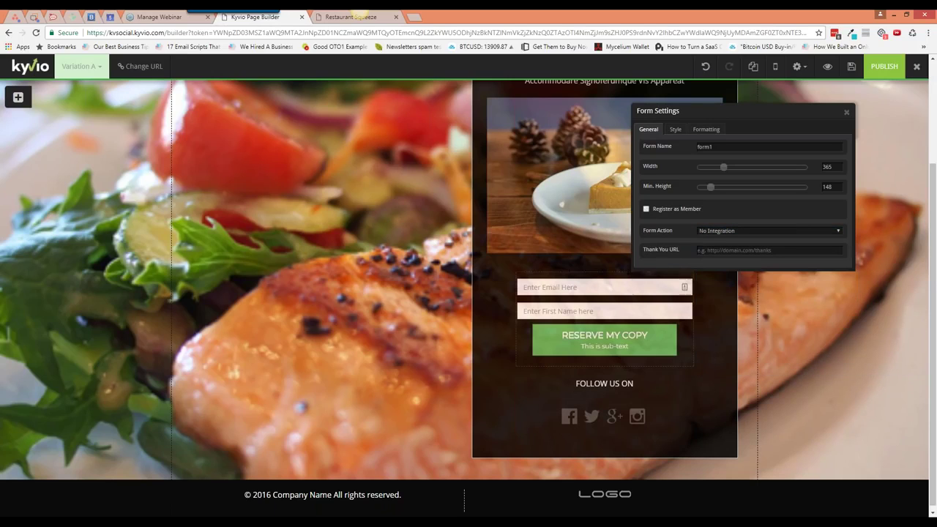
pyautogui.click(724, 231)
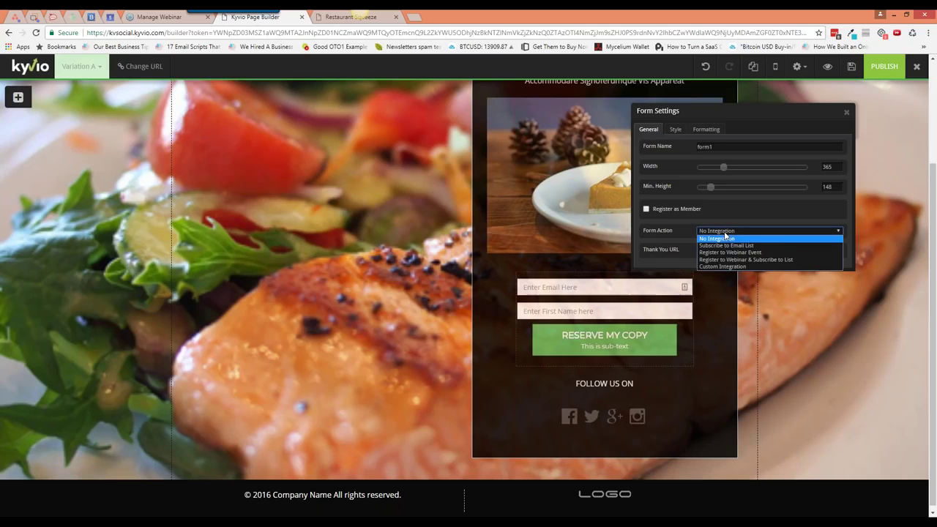
pyautogui.click(760, 246)
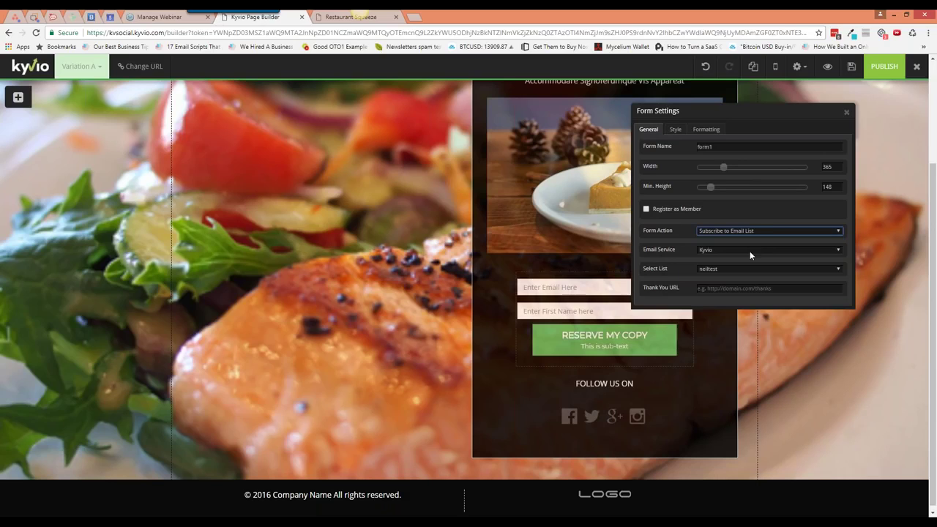
pyautogui.click(749, 255)
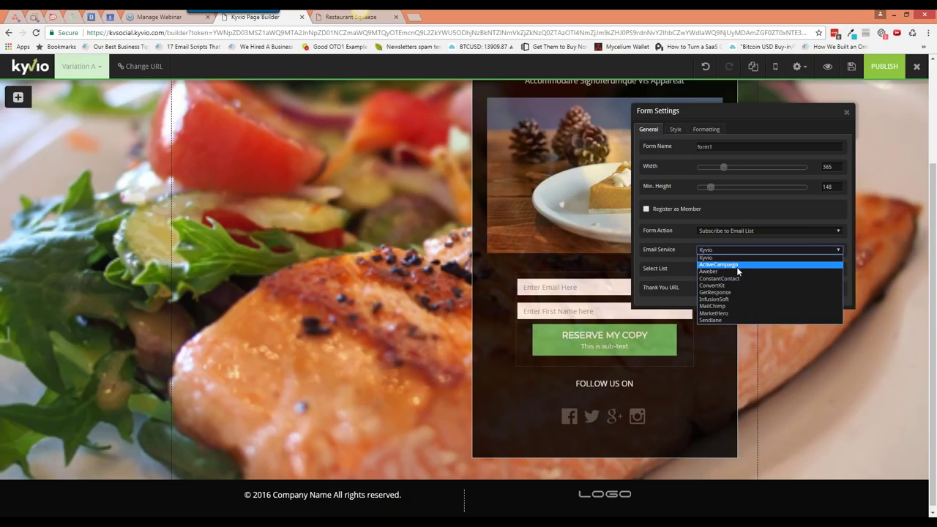
pyautogui.click(735, 258)
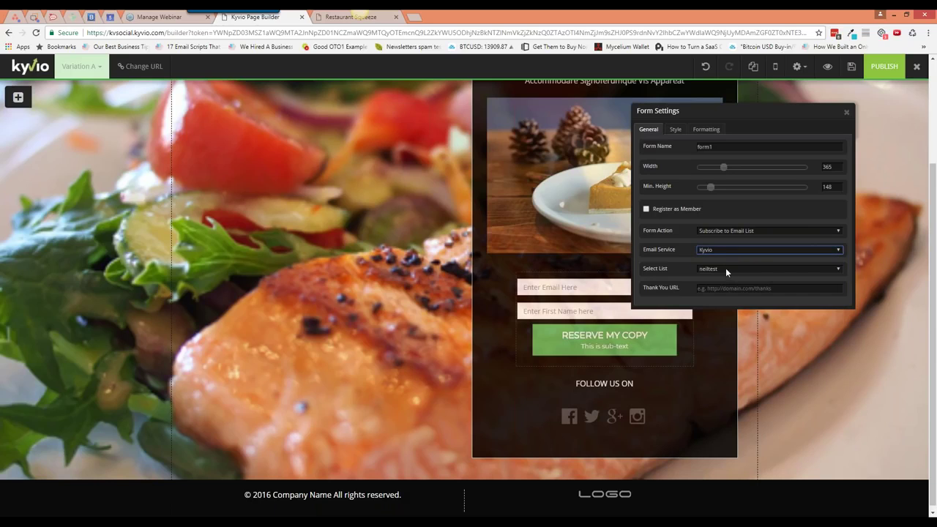
pyautogui.click(726, 269)
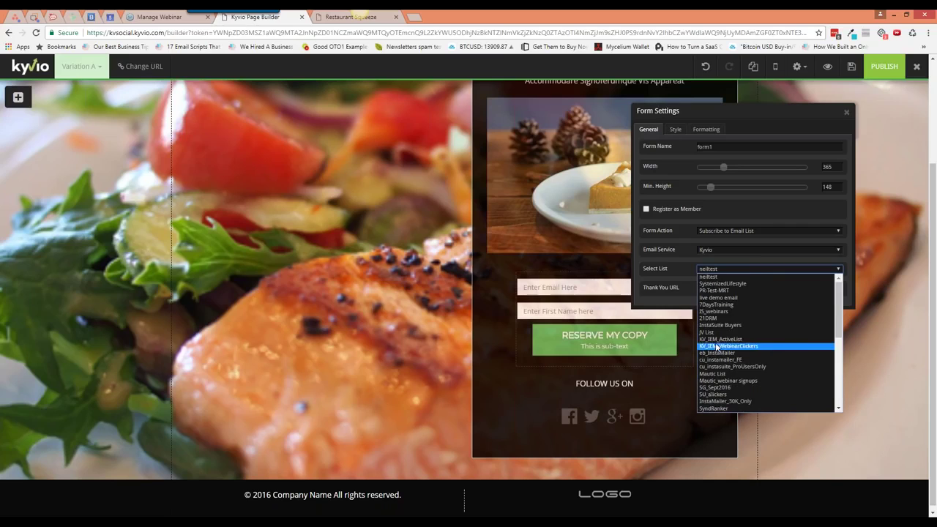
pyautogui.scroll(-5, 713, 322)
pyautogui.click(681, 274)
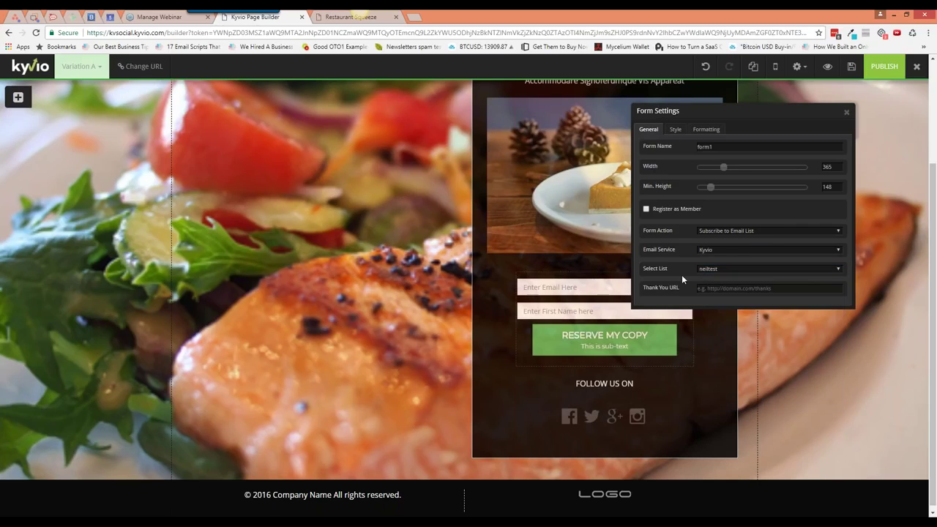
pyautogui.click(707, 288)
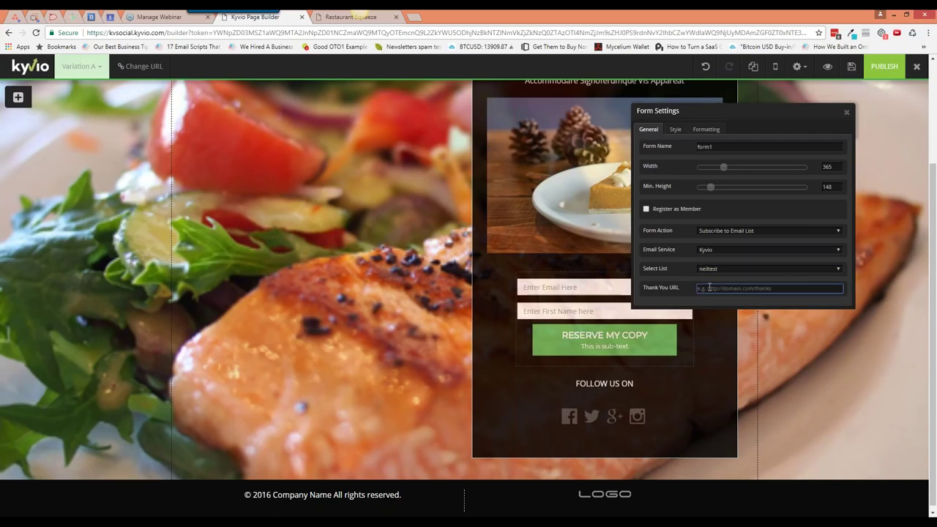
pyautogui.write('https://google.com')
# Try the Register to Webinar Event and Register to Webinar & Subscribe to List form actions and check the webinar services
pyautogui.click(748, 230)
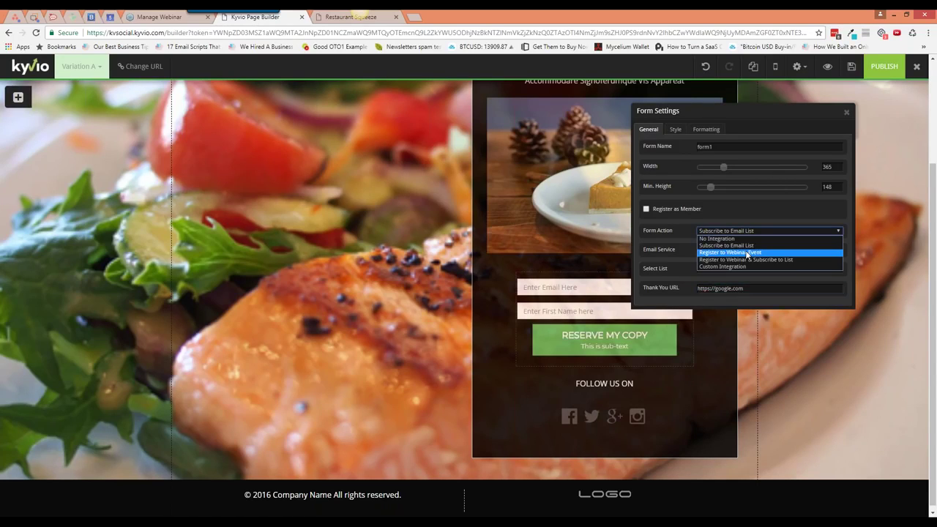
pyautogui.click(746, 253)
pyautogui.click(725, 248)
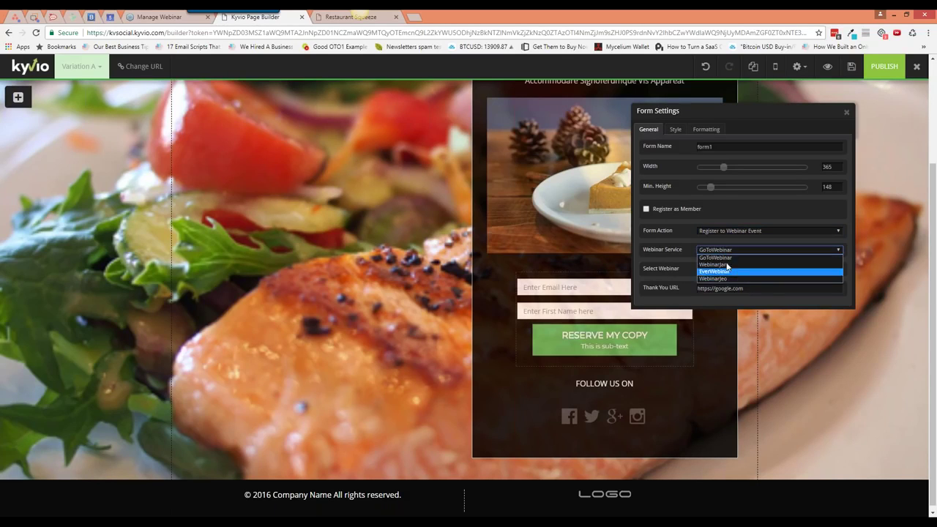
pyautogui.click(730, 249)
pyautogui.click(739, 231)
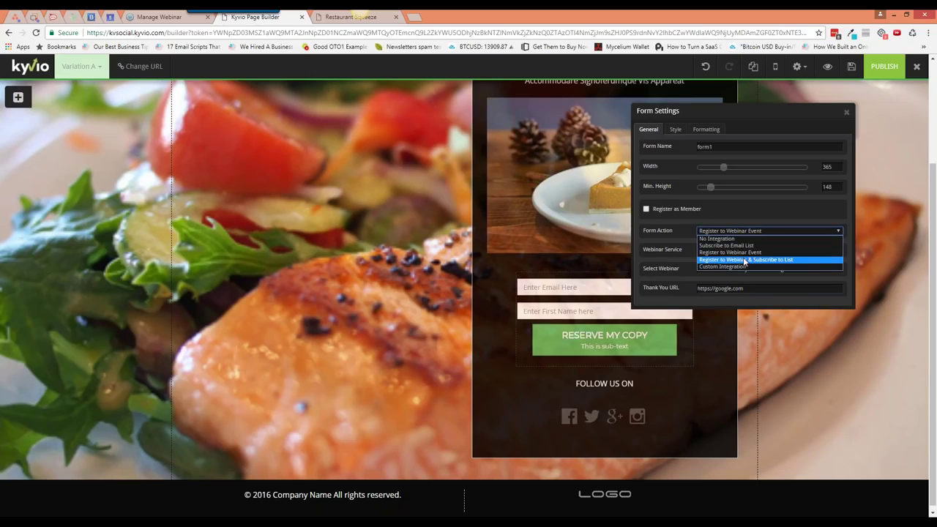
pyautogui.click(714, 254)
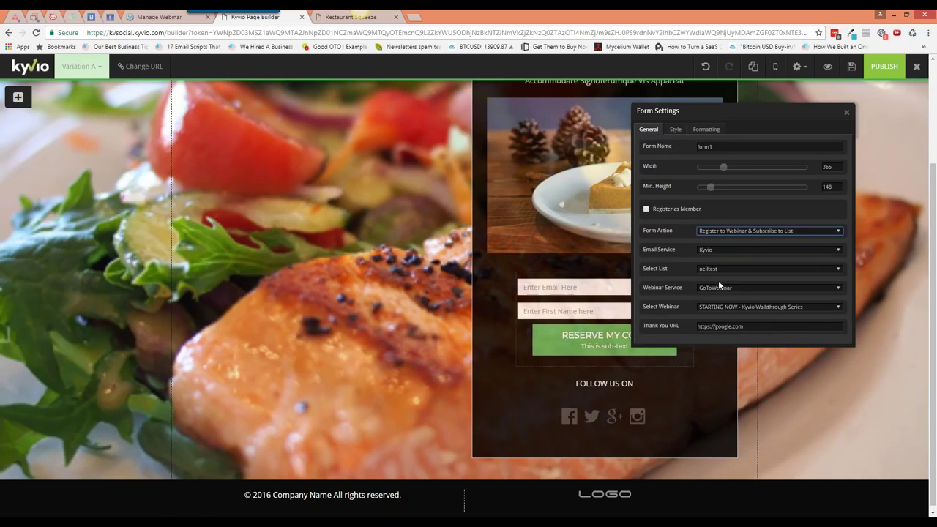
# Try the Custom Integration form action with its hidden fields and raw HTML form parsing
pyautogui.click(745, 230)
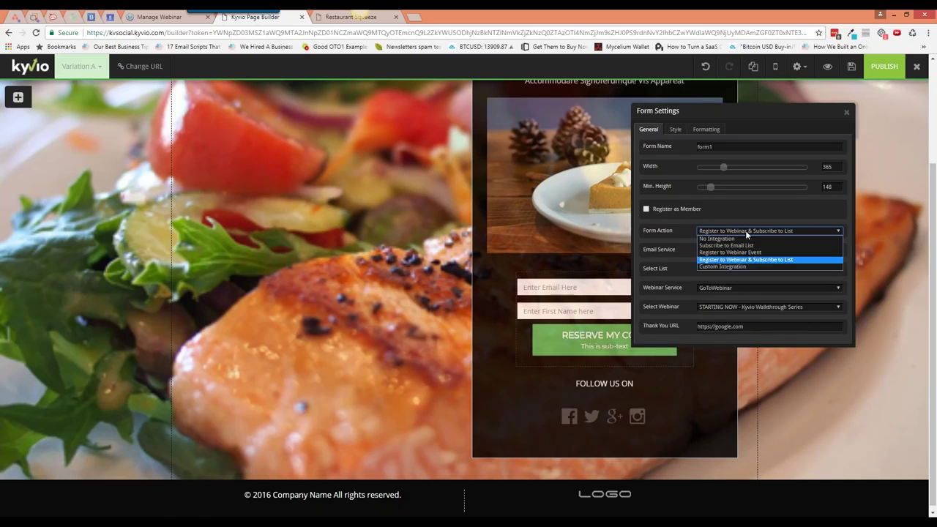
pyautogui.click(744, 266)
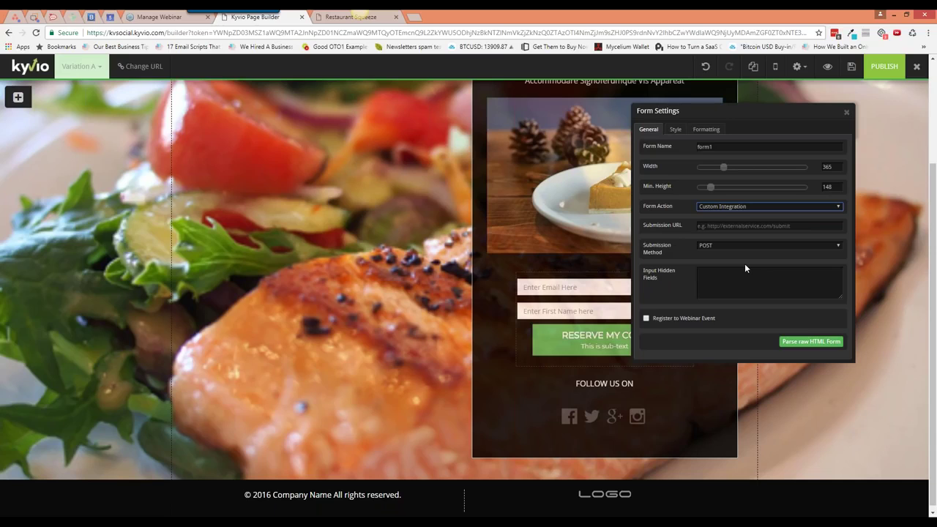
pyautogui.click(737, 270)
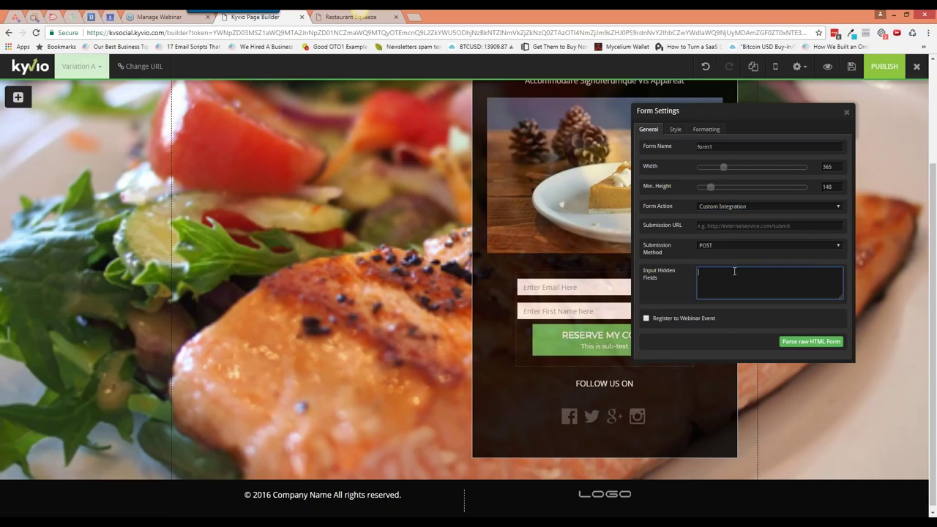
pyautogui.click(798, 343)
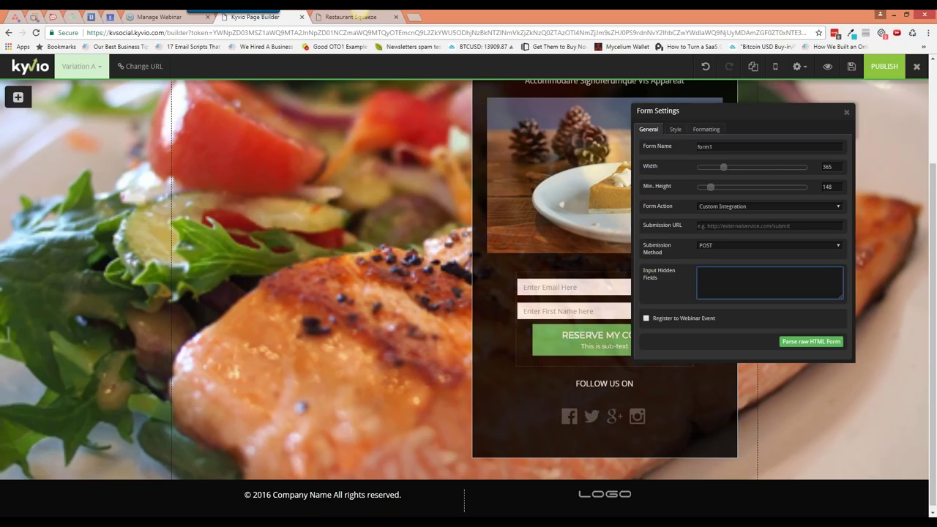
# Set the form action to Subscribe to Email List, close the form settings and save the page
pyautogui.click(765, 208)
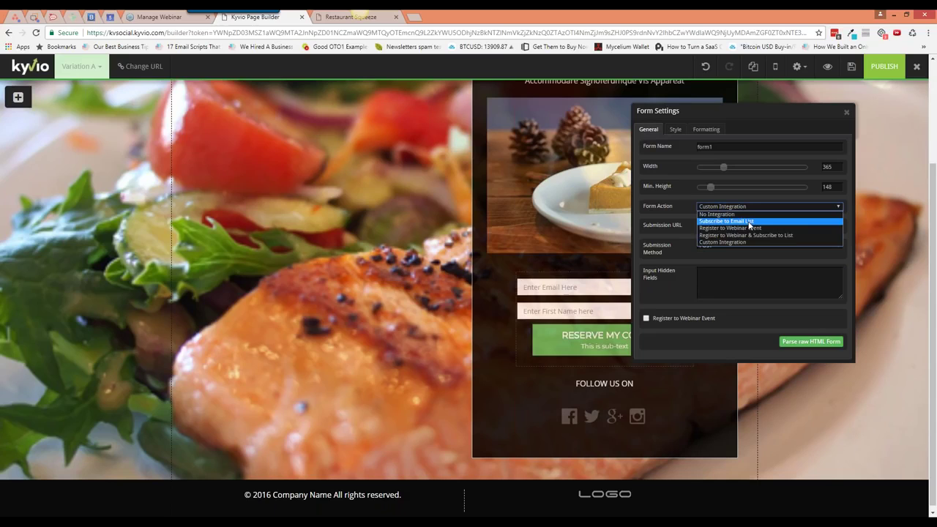
pyautogui.click(748, 221)
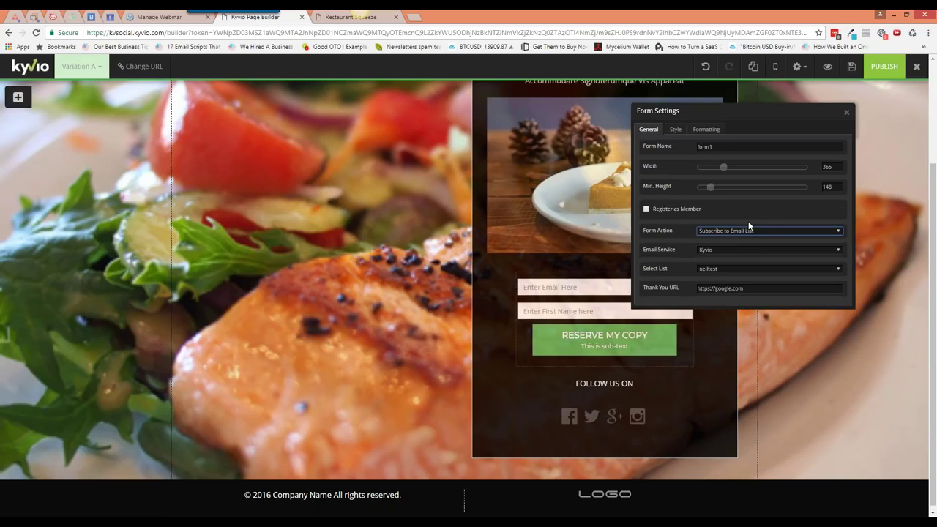
pyautogui.click(717, 271)
pyautogui.click(717, 270)
pyautogui.click(717, 269)
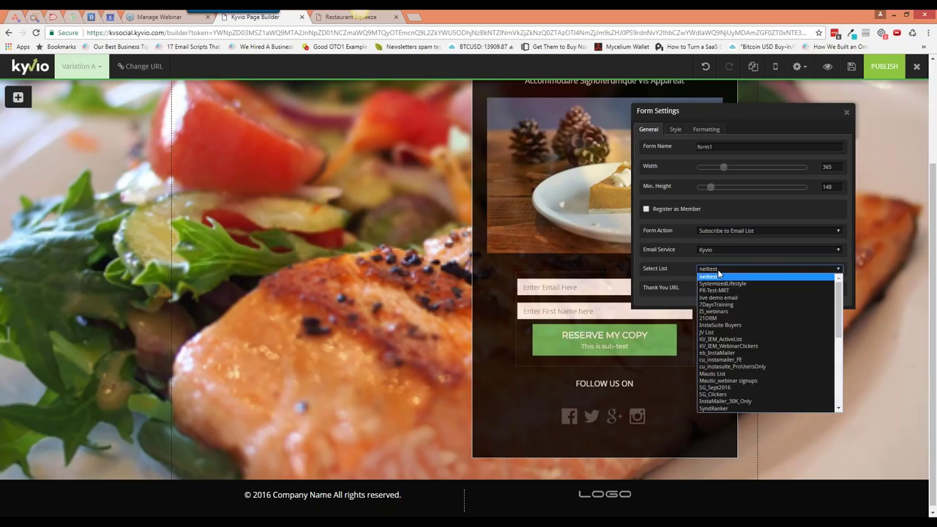
pyautogui.click(717, 272)
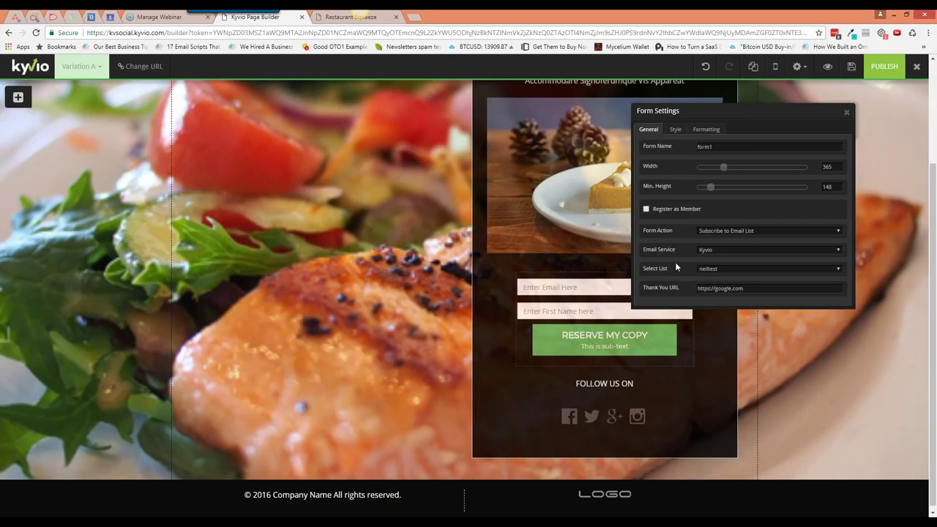
pyautogui.click(847, 114)
pyautogui.click(851, 69)
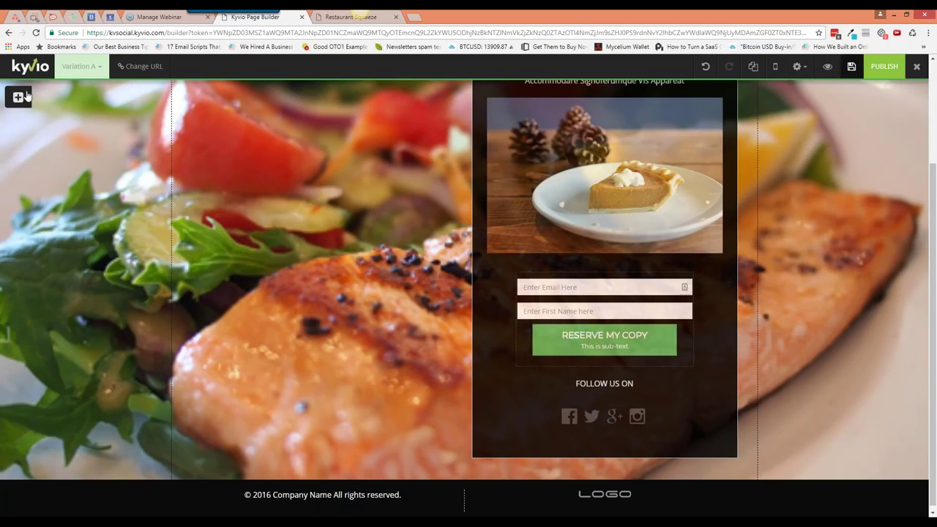
# Try to place a Countdown element in the empty background area beside the opt-in box
pyautogui.click(19, 97)
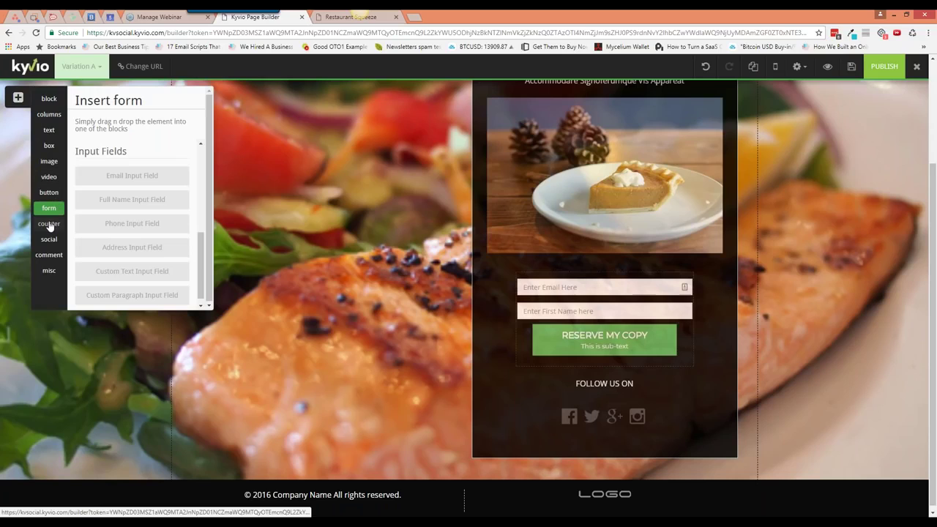
pyautogui.click(49, 224)
pyautogui.scroll(-1, 168, 202)
pyautogui.scroll(1, 168, 202)
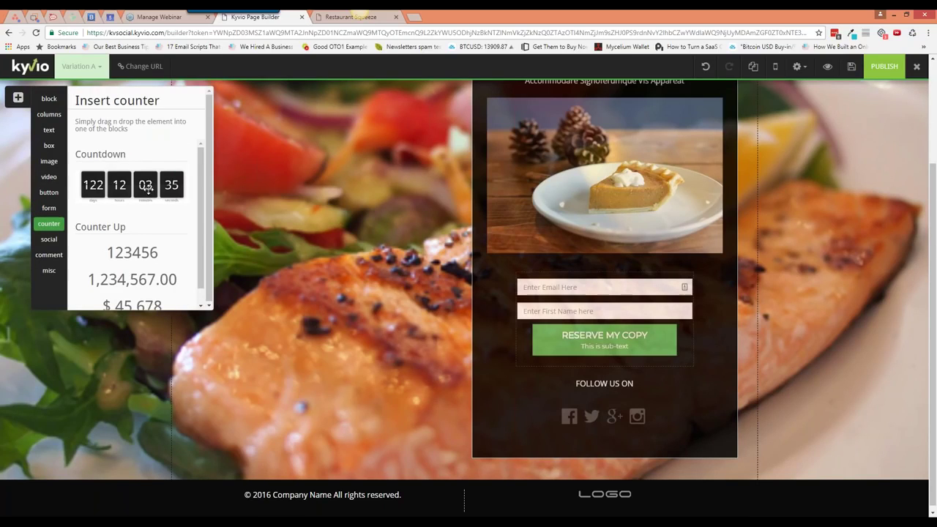
pyautogui.moveTo(149, 188); pyautogui.dragTo(302, 167)
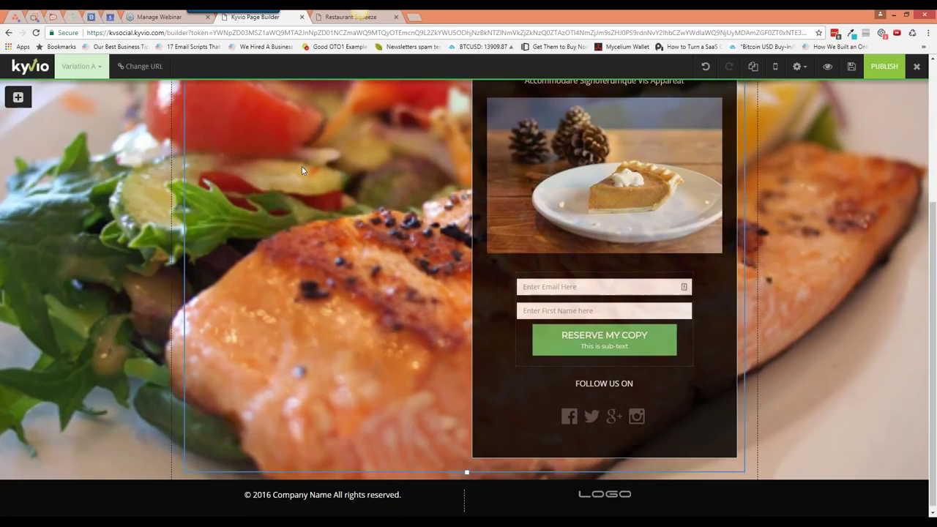
pyautogui.scroll(3, 309, 230)
pyautogui.click(19, 97)
pyautogui.moveTo(132, 185); pyautogui.dragTo(289, 218)
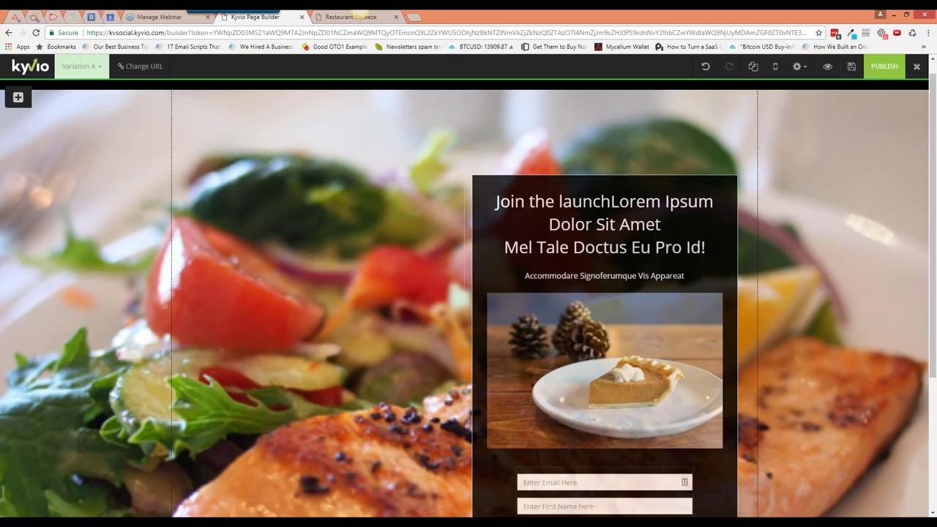
# Insert a Countdown element in the opt-in box between the subheadline and the pie image
pyautogui.click(18, 97)
pyautogui.moveTo(140, 189); pyautogui.dragTo(681, 296)
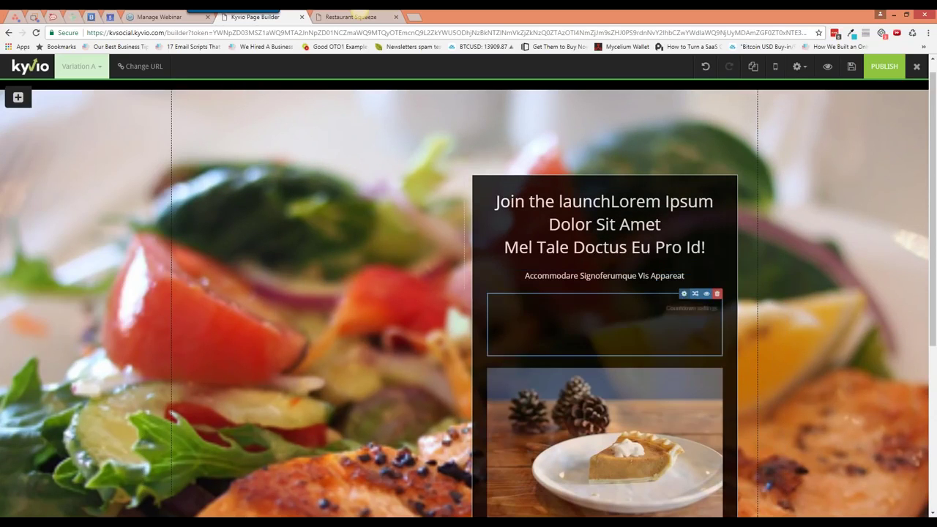
# Set the countdown timer's hour to 4, switch its type to Real scarcity countdown and check its On Finish Event options
pyautogui.click(681, 293)
pyautogui.moveTo(697, 245); pyautogui.dragTo(717, 249)
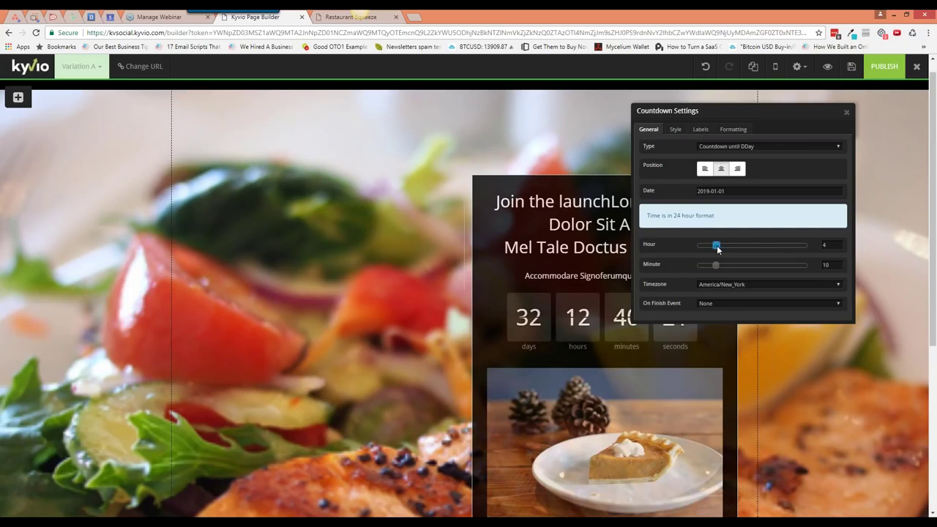
pyautogui.click(726, 149)
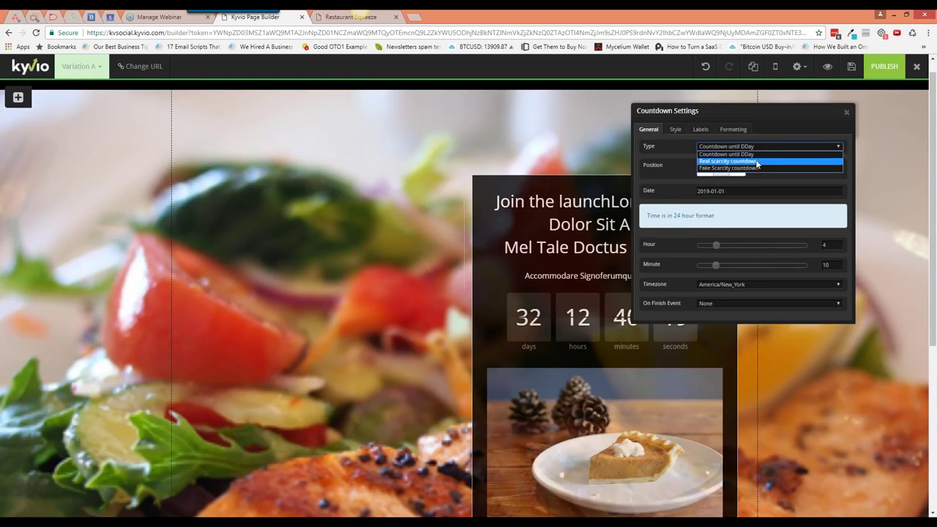
pyautogui.click(757, 162)
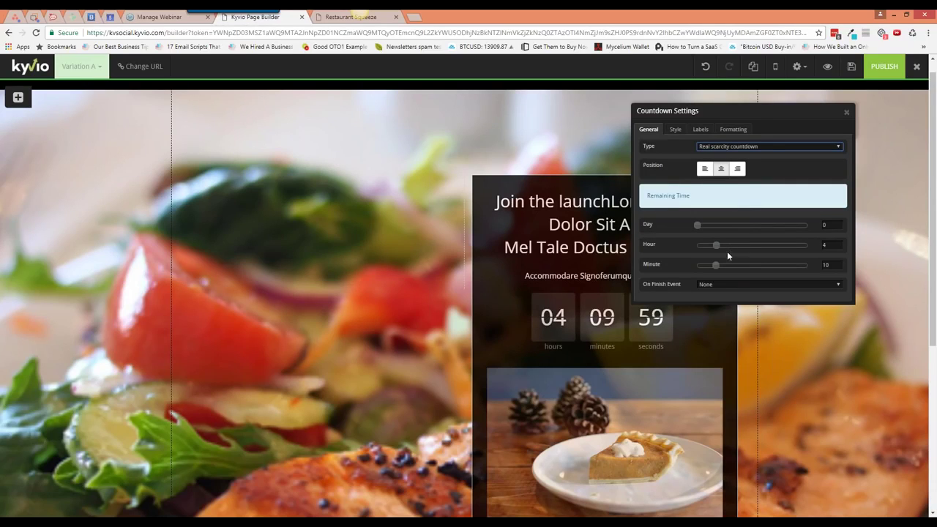
pyautogui.click(728, 284)
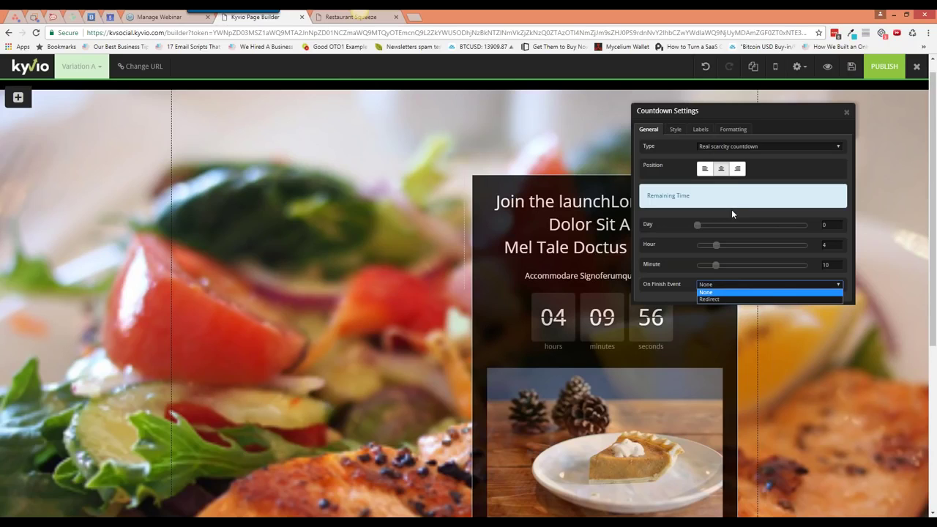
# Try the Fake Scarcity countdown type, return to Countdown until DDay and check the finish event choices
pyautogui.click(739, 148)
pyautogui.click(738, 148)
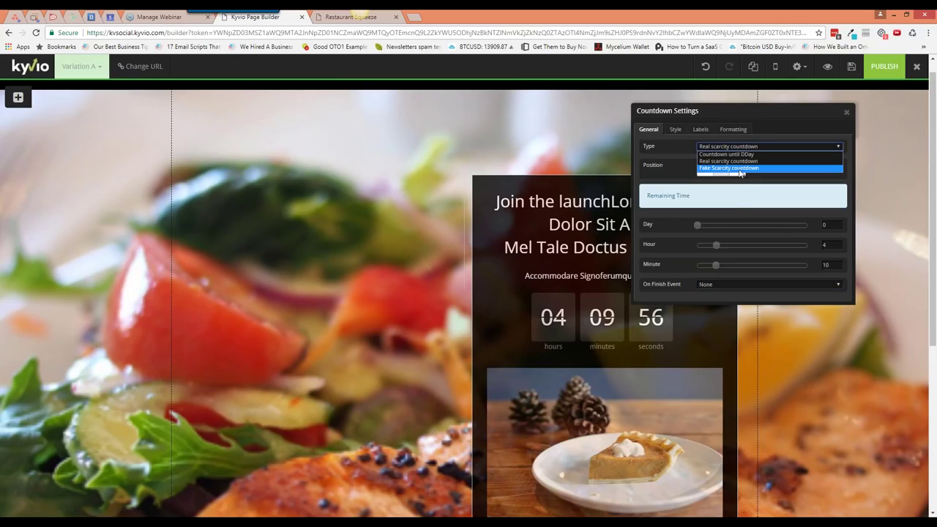
pyautogui.click(740, 169)
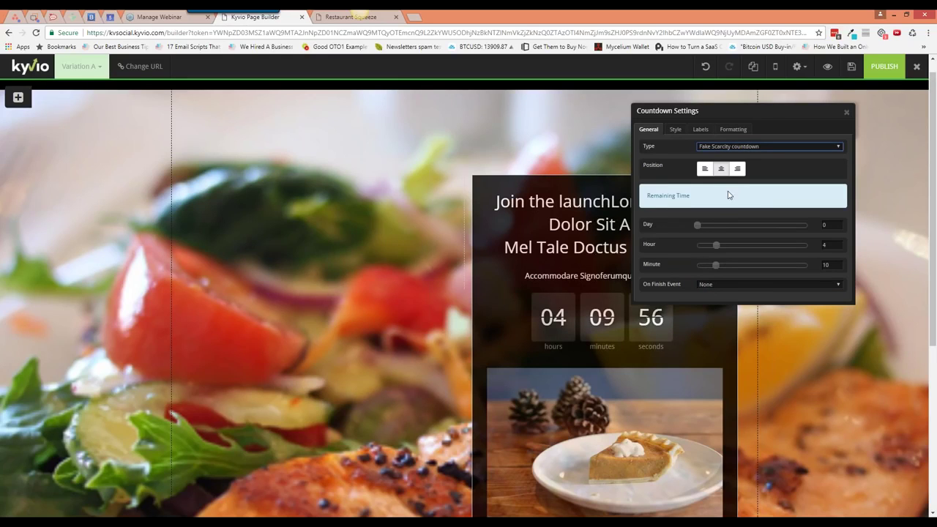
pyautogui.click(755, 148)
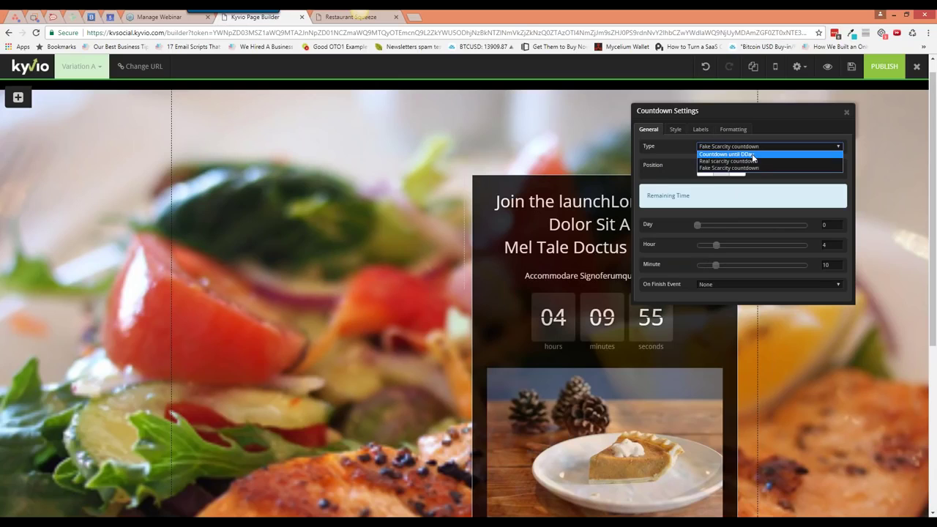
pyautogui.click(753, 155)
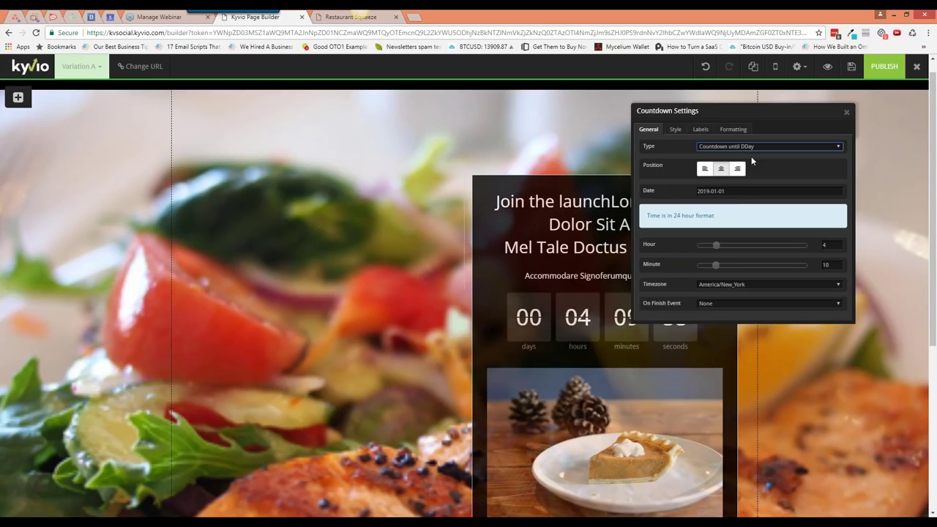
pyautogui.click(720, 304)
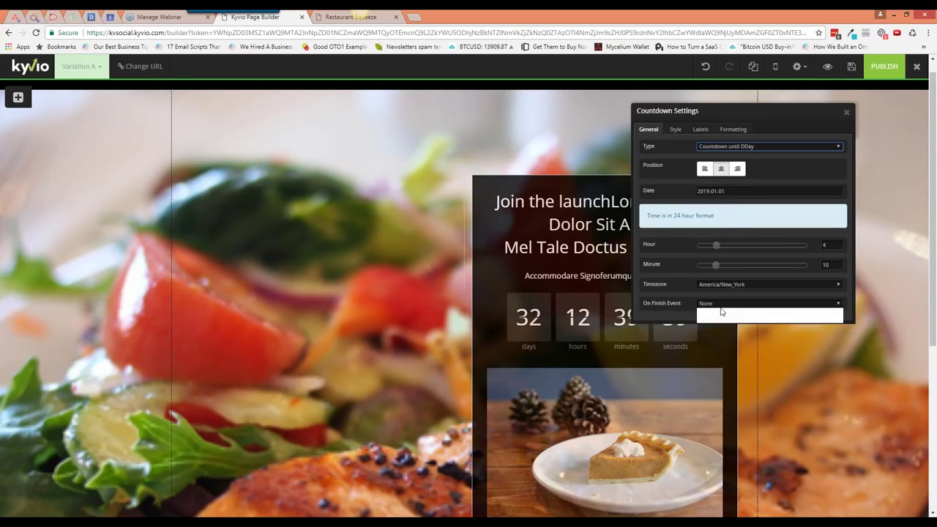
pyautogui.click(676, 270)
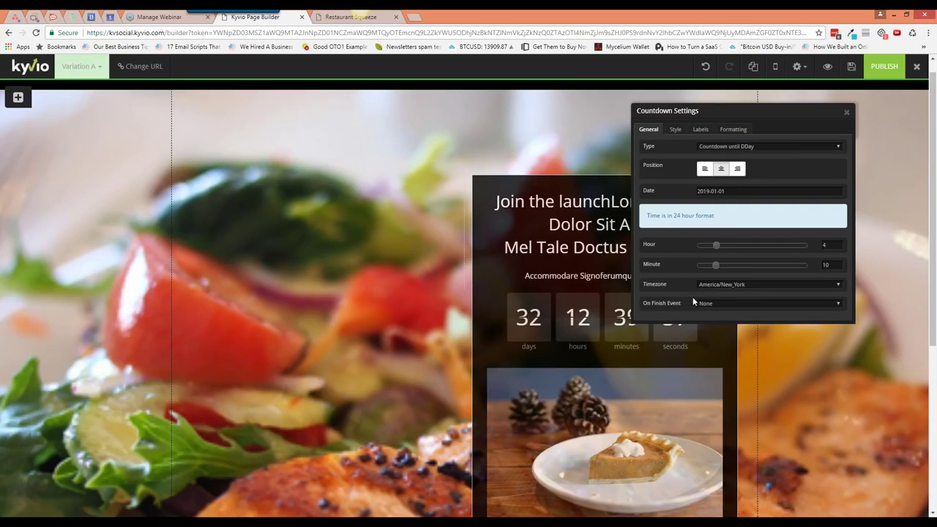
# Compare the Fake Scarcity type once more and set the timer to Real scarcity countdown
pyautogui.click(728, 146)
pyautogui.click(734, 167)
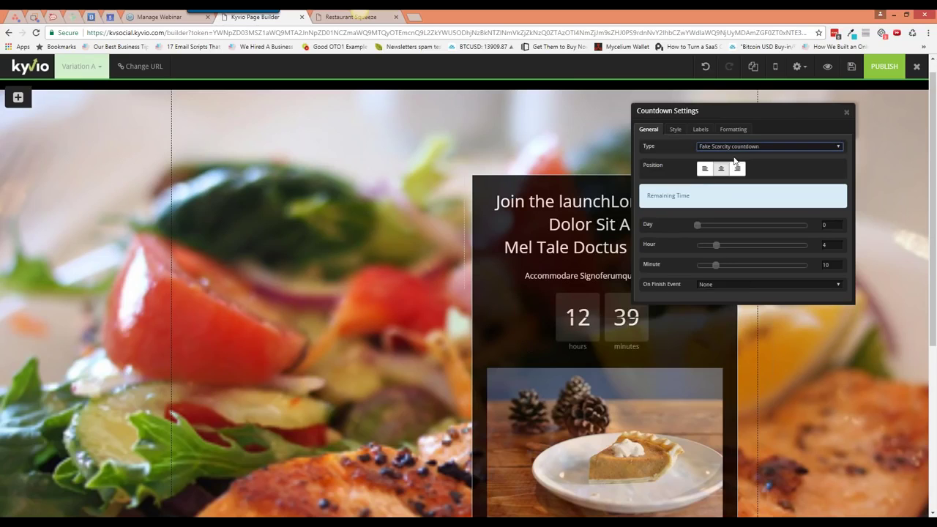
pyautogui.click(731, 145)
pyautogui.click(721, 159)
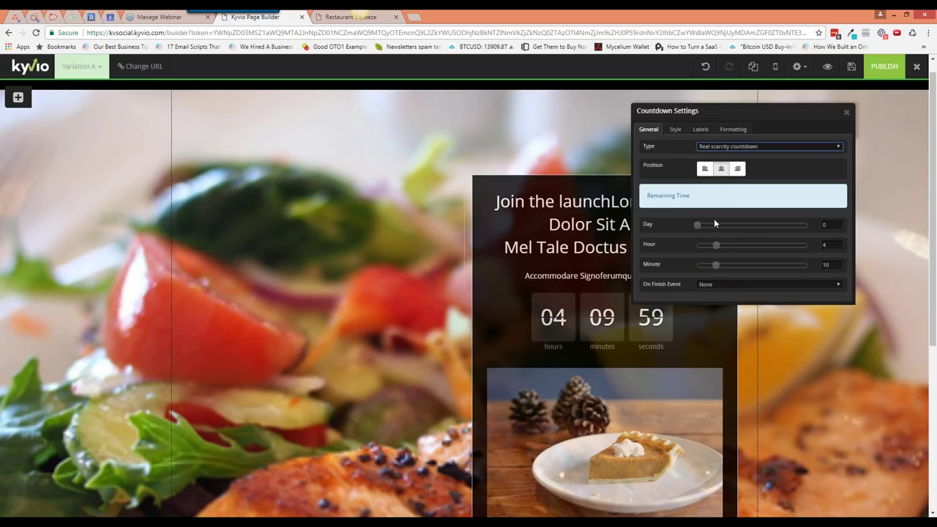
# Try the Box Standard, Circular and Box Flip (small version) styles on the countdown timer
pyautogui.click(678, 130)
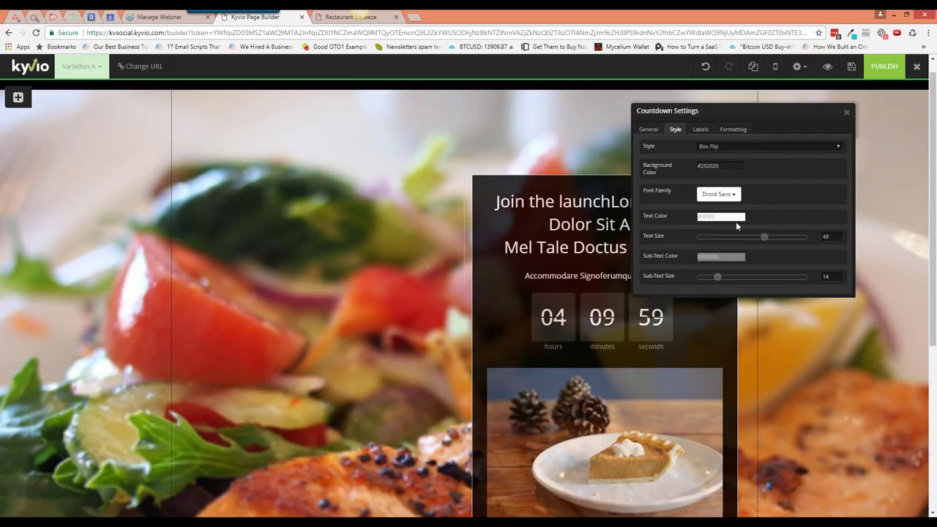
pyautogui.click(721, 148)
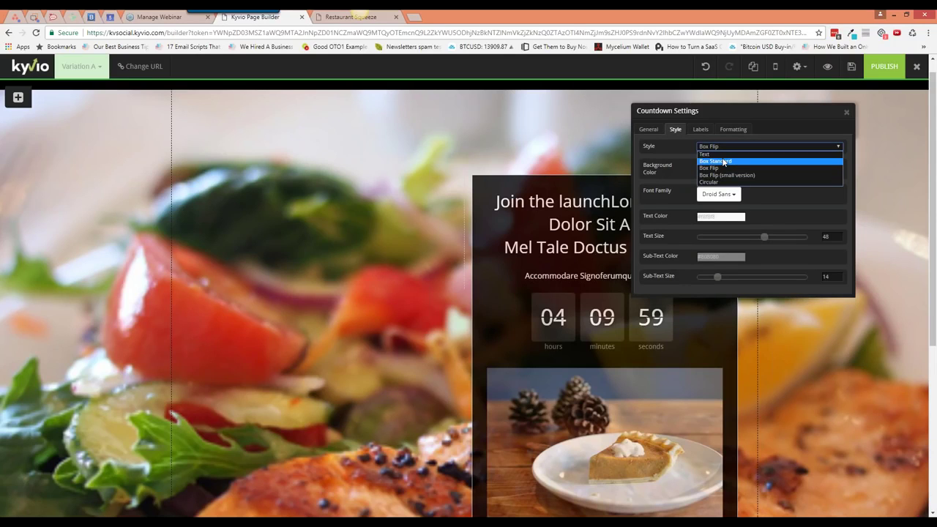
pyautogui.click(723, 162)
pyautogui.click(721, 146)
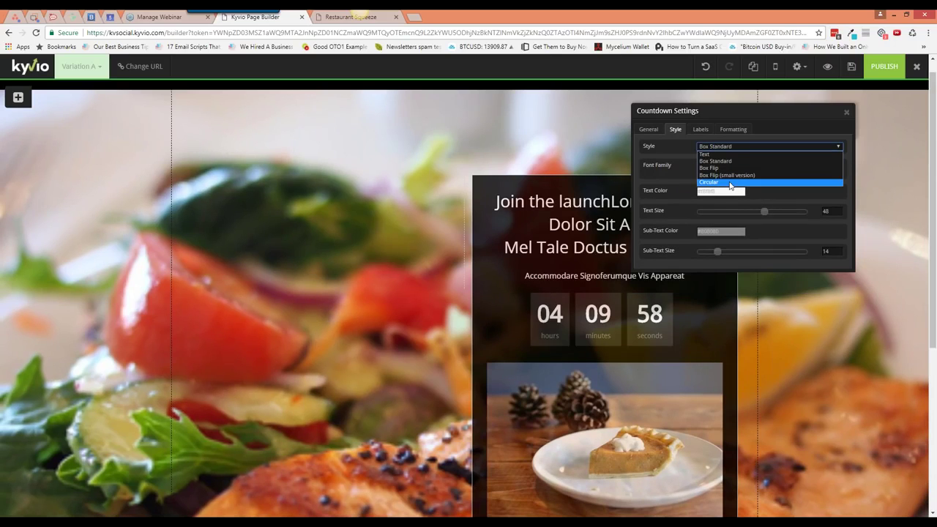
pyautogui.click(730, 183)
pyautogui.click(732, 146)
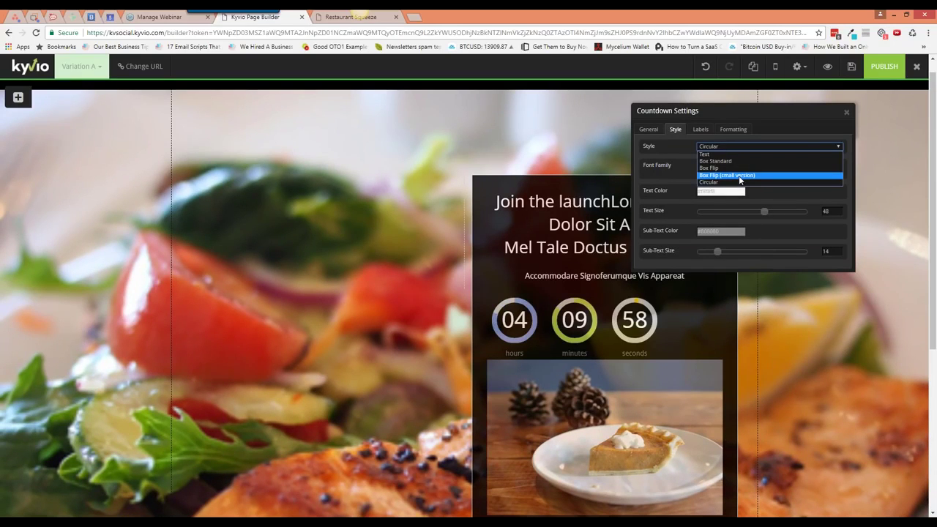
pyautogui.click(738, 176)
# Set the countdown style to Box Standard and close the countdown settings
pyautogui.click(732, 147)
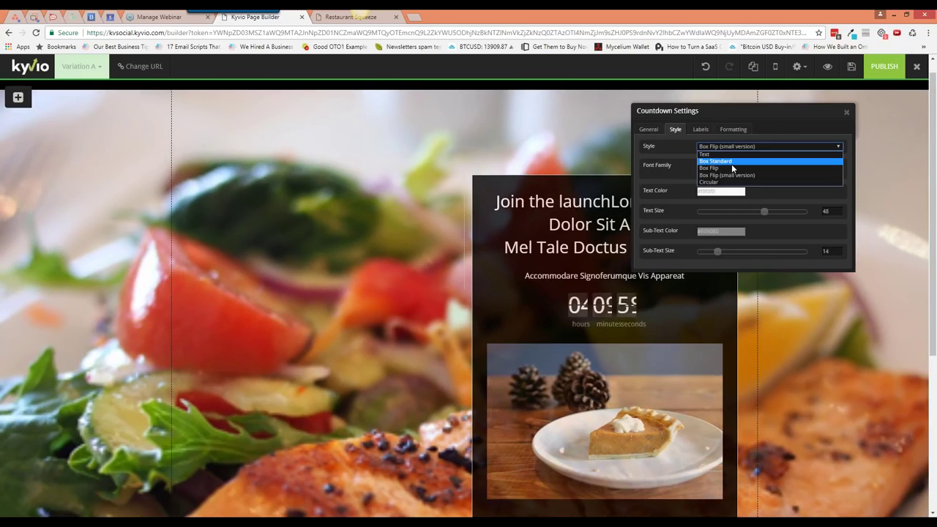
pyautogui.click(732, 161)
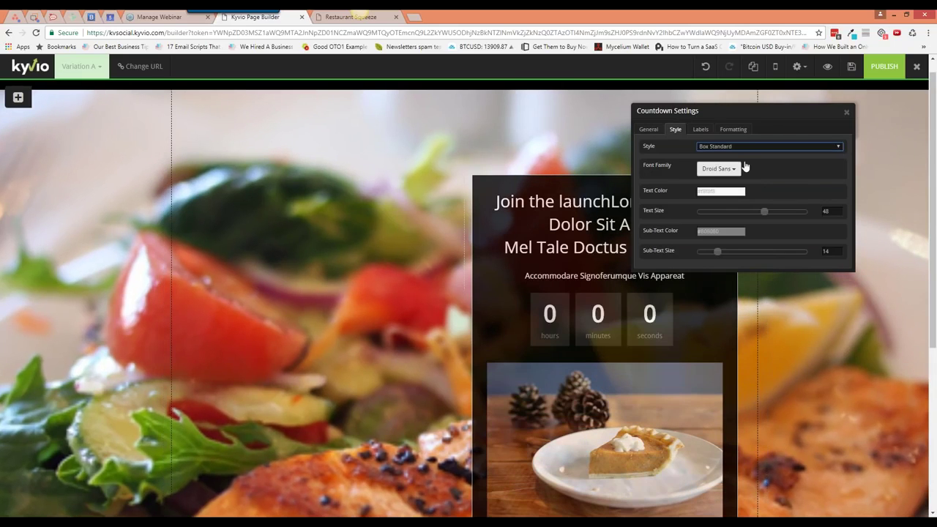
pyautogui.click(847, 115)
# Examine the insertable social bars and the Facebook, Twitter and Google Plus link fields of the social bar under FOLLOW US ON
pyautogui.click(17, 97)
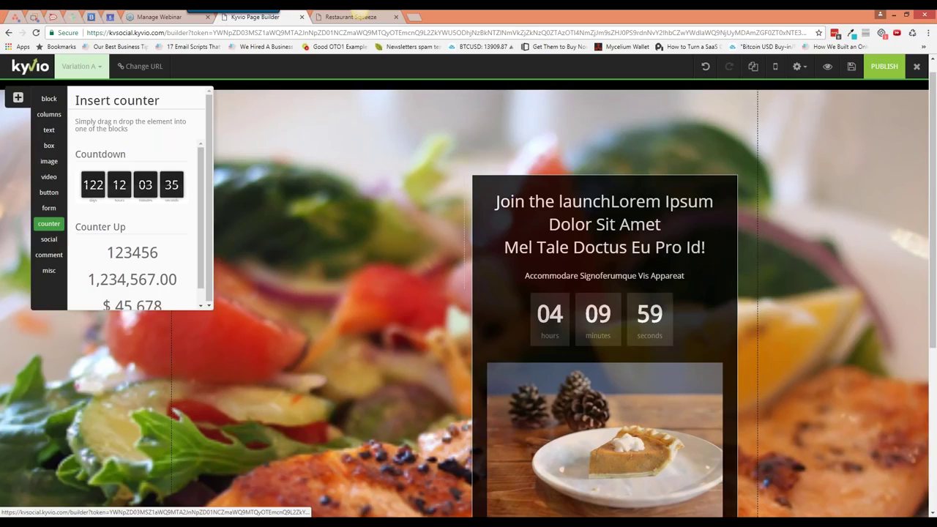
pyautogui.click(48, 239)
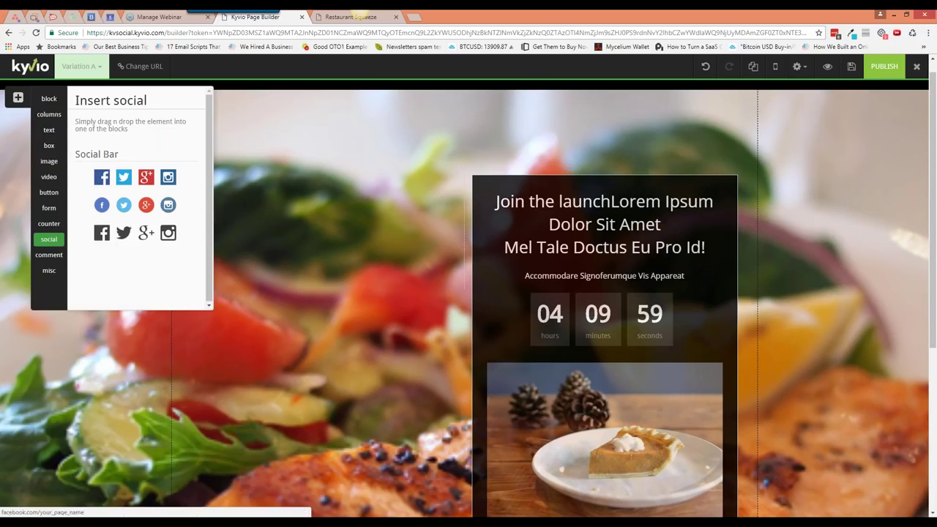
pyautogui.scroll(-1, 572, 353)
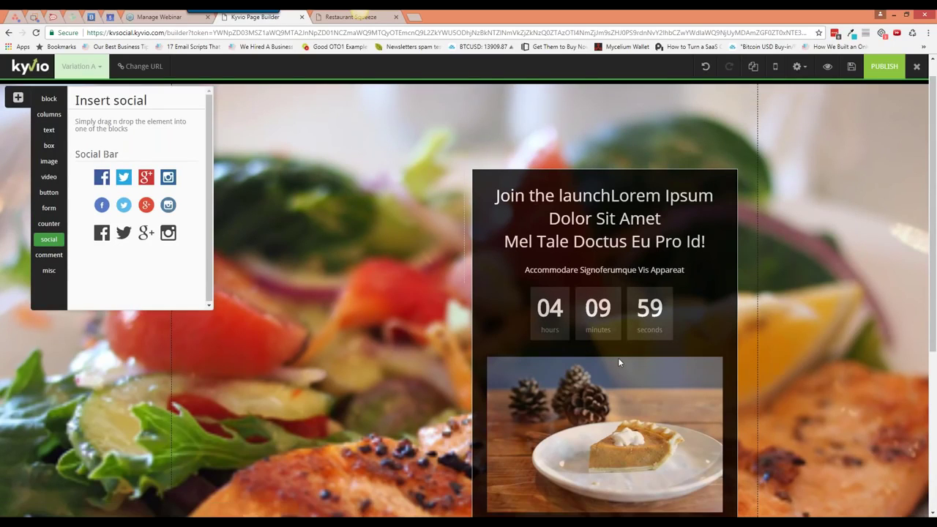
pyautogui.scroll(-4, 619, 360)
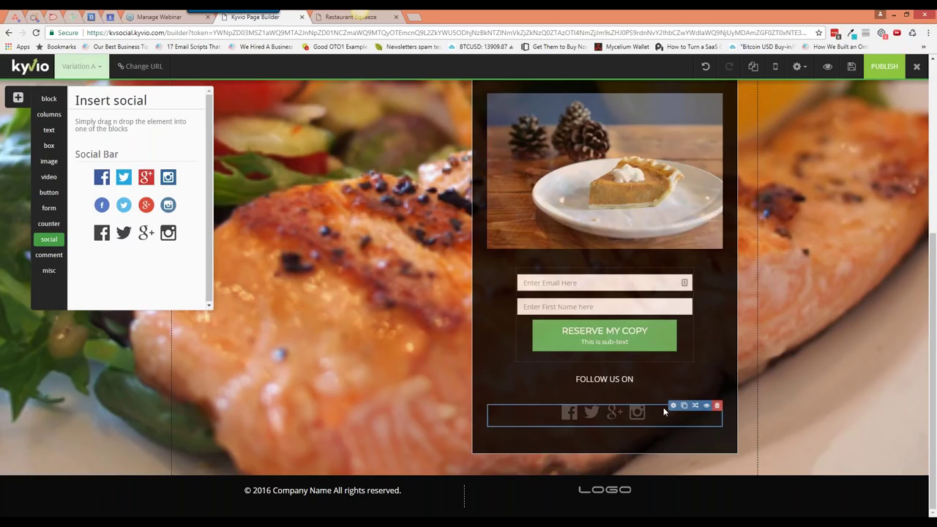
pyautogui.click(672, 406)
pyautogui.click(762, 211)
pyautogui.tripleClick(761, 211)
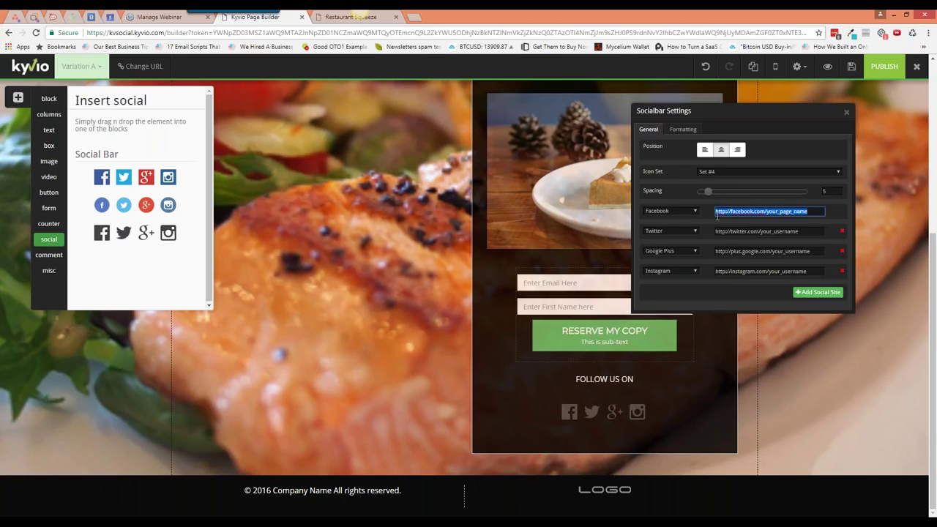
pyautogui.tripleClick(754, 231)
pyautogui.click(743, 251)
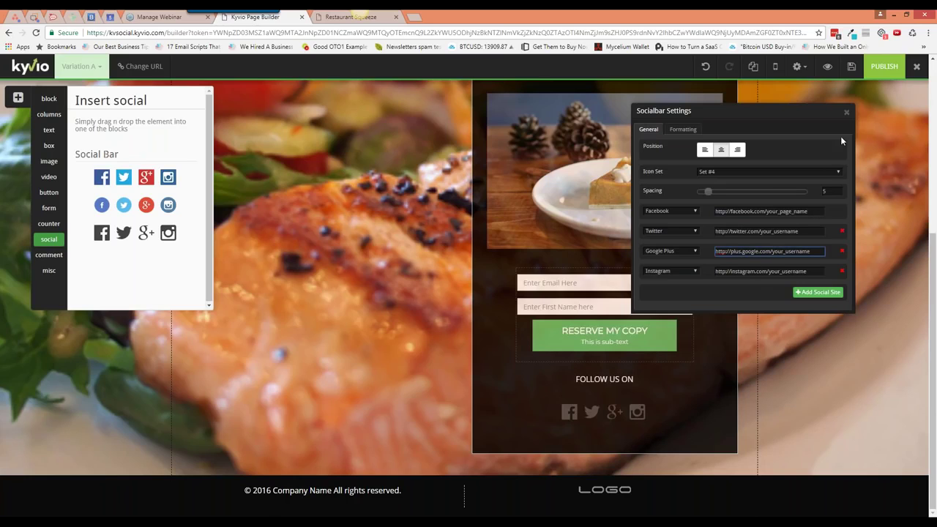
pyautogui.click(846, 112)
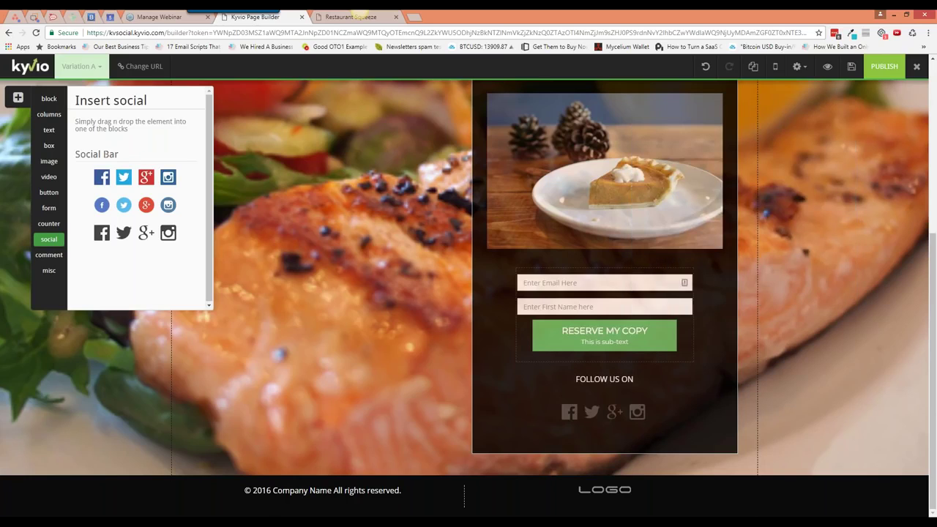
# Insert a Disqus comment element below the opt-in box as a trial and delete it
pyautogui.click(44, 256)
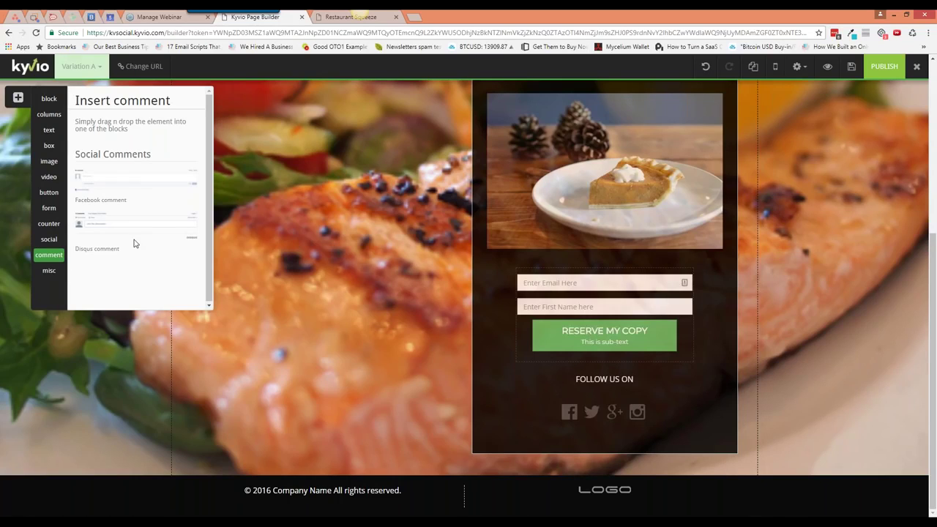
pyautogui.moveTo(134, 218); pyautogui.dragTo(300, 349)
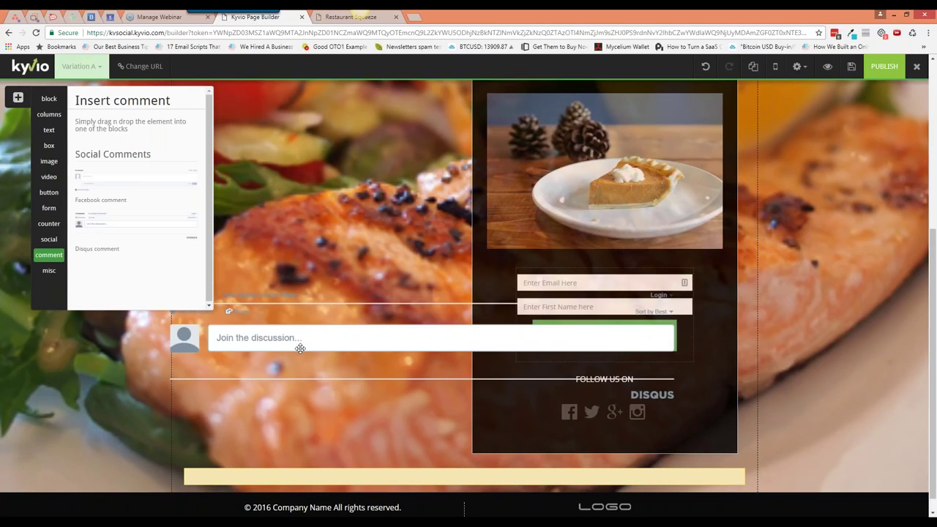
pyautogui.moveTo(300, 348); pyautogui.dragTo(338, 414)
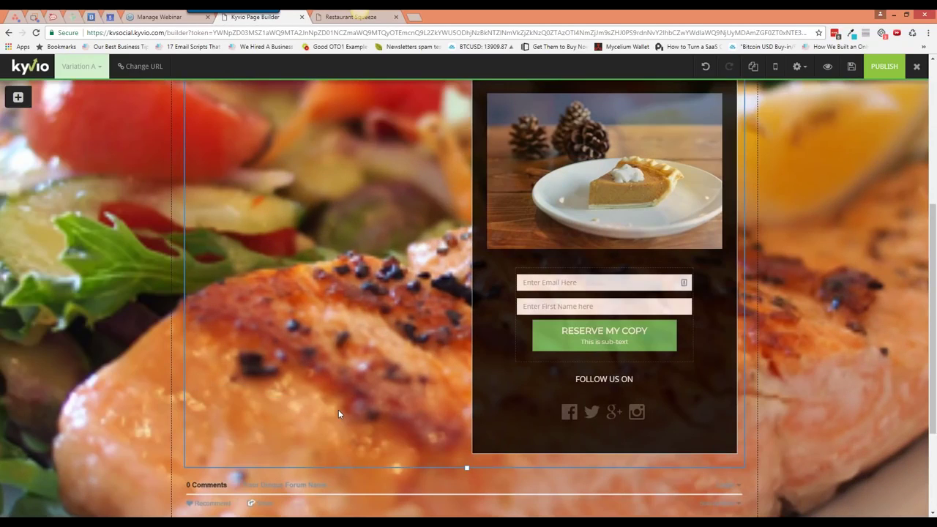
pyautogui.scroll(-2, 338, 414)
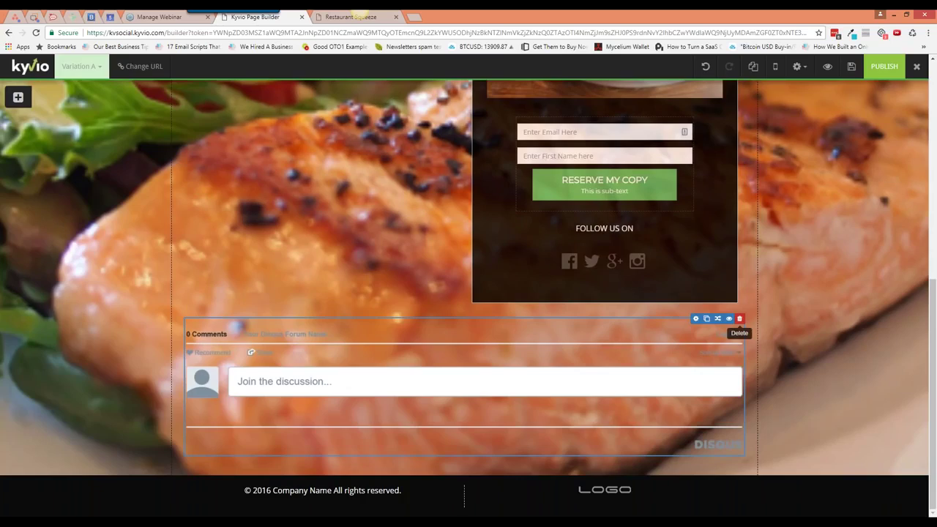
pyautogui.click(739, 319)
# Insert an Alert Message below the opt-in box, review its type and message settings, and delete it
pyautogui.click(48, 270)
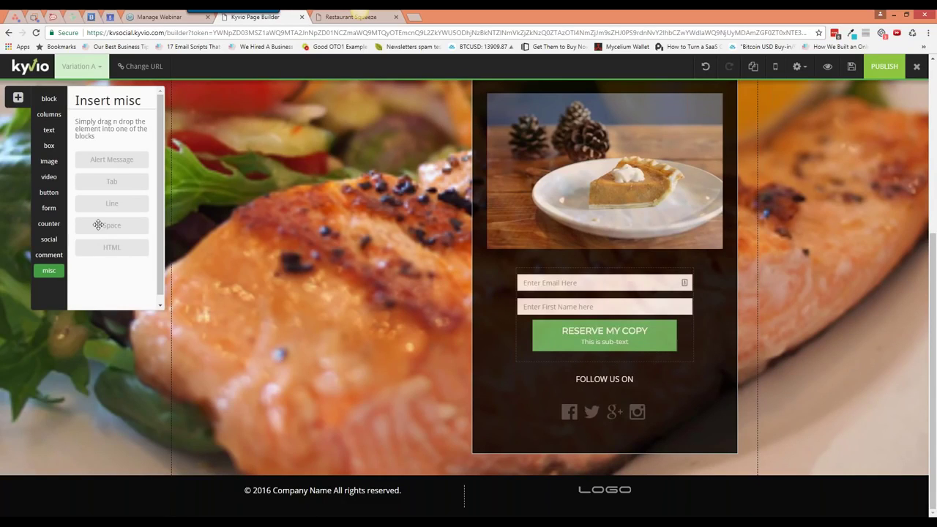
pyautogui.moveTo(111, 160); pyautogui.dragTo(690, 440)
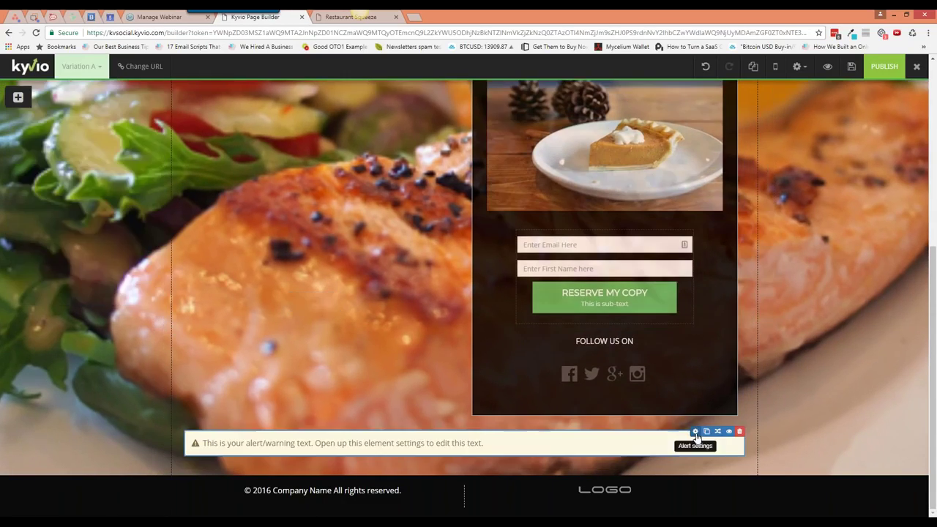
pyautogui.click(694, 431)
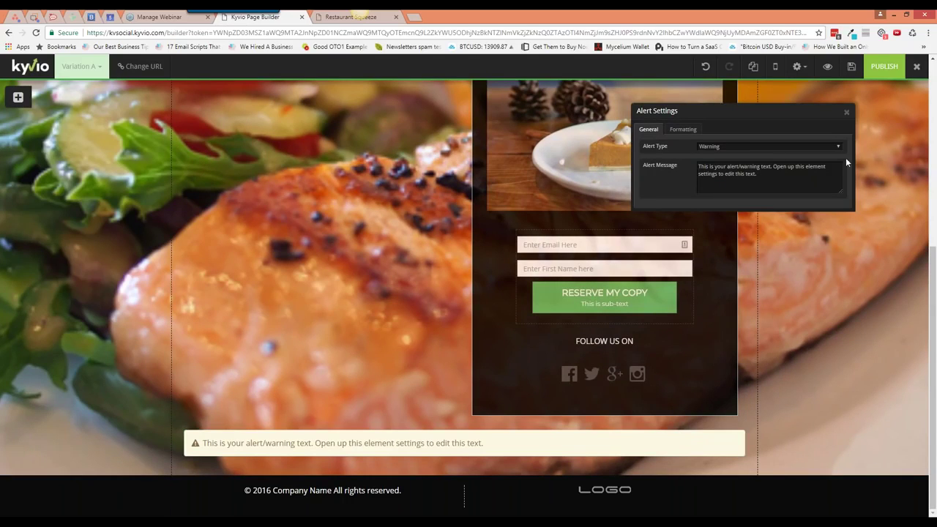
pyautogui.click(846, 115)
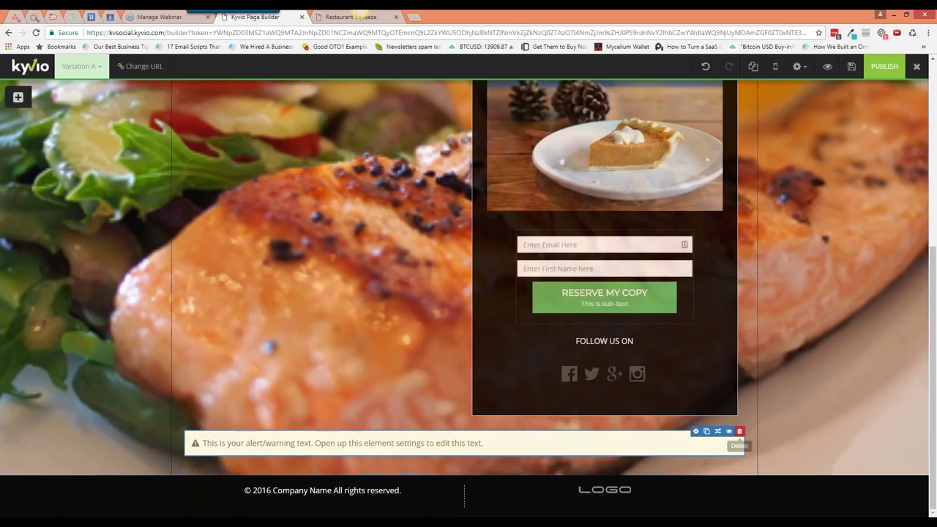
pyautogui.click(741, 433)
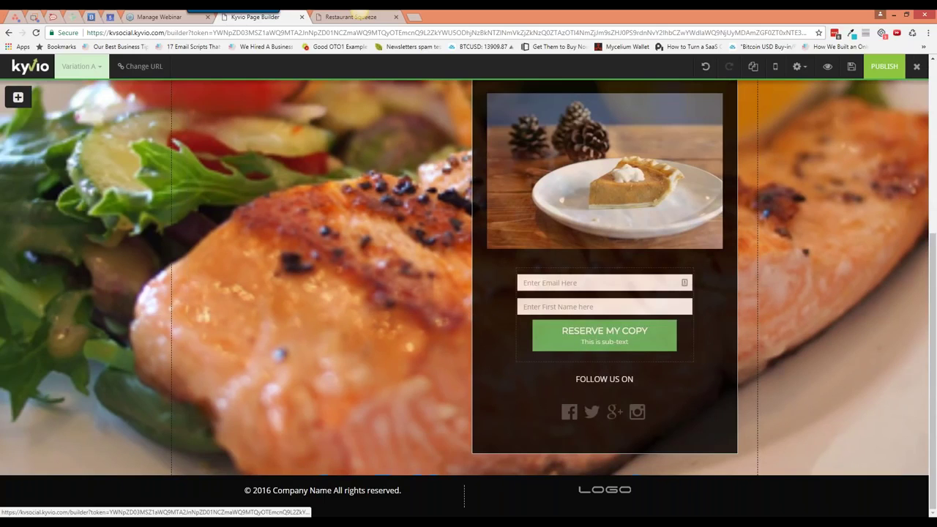
# Insert a Tab element below the opt-in box as a trial
pyautogui.click(18, 97)
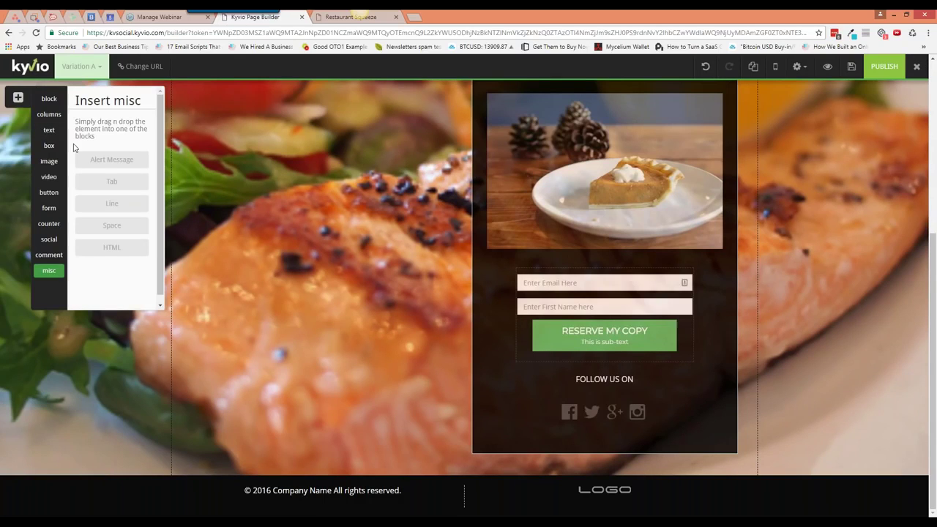
pyautogui.moveTo(109, 181); pyautogui.dragTo(338, 384)
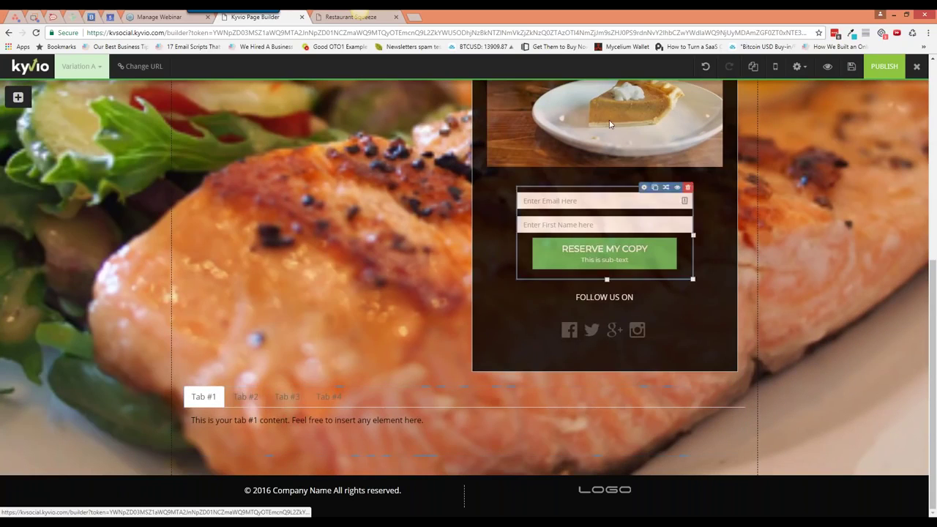
# Open kyvio.com/features in a new browser tab and go to the product feature overview
pyautogui.click(412, 16)
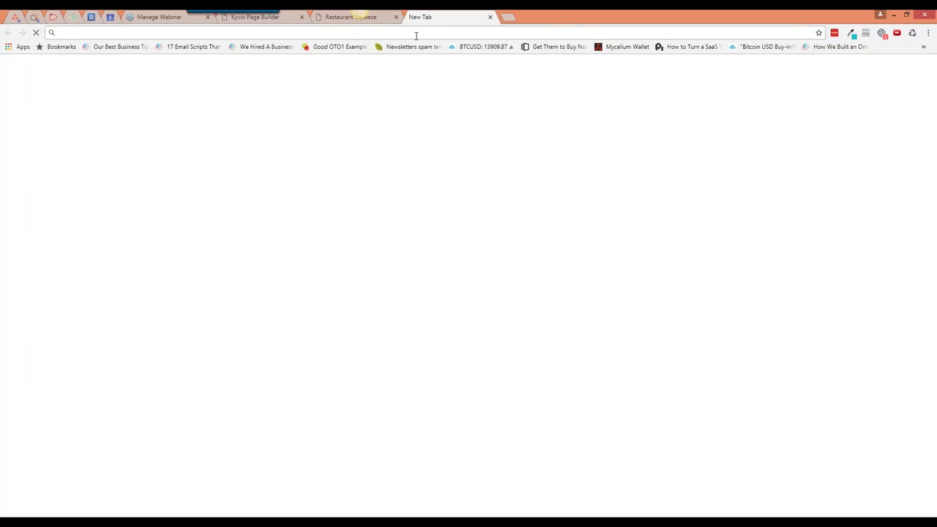
pyautogui.write('ky')
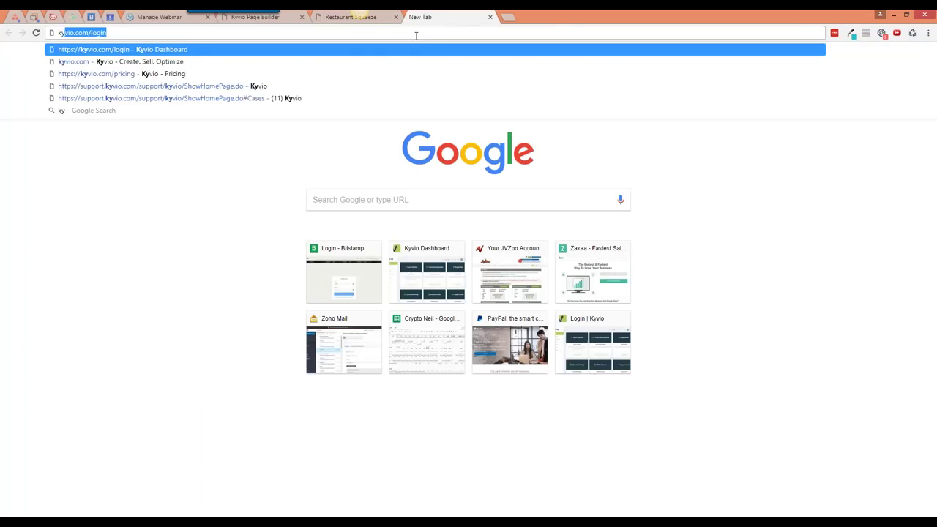
pyautogui.write('vio.com/features')
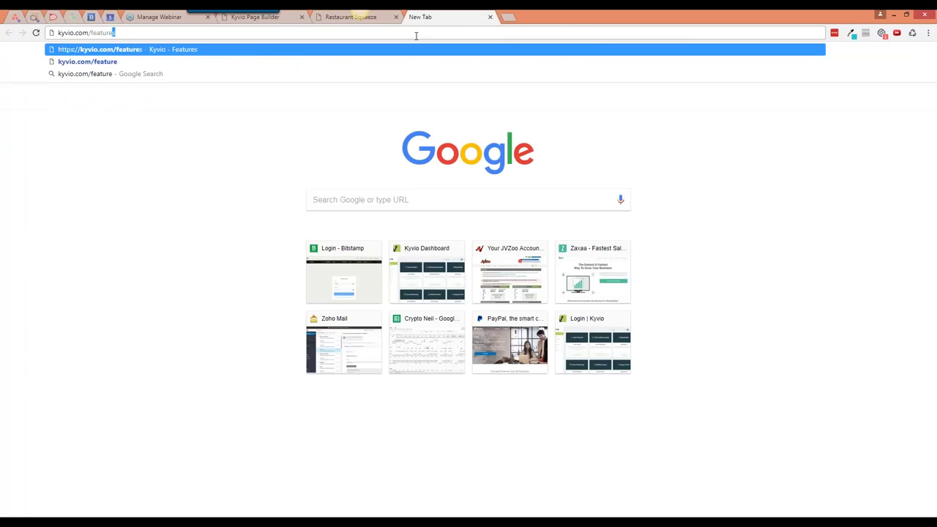
pyautogui.press('Return')
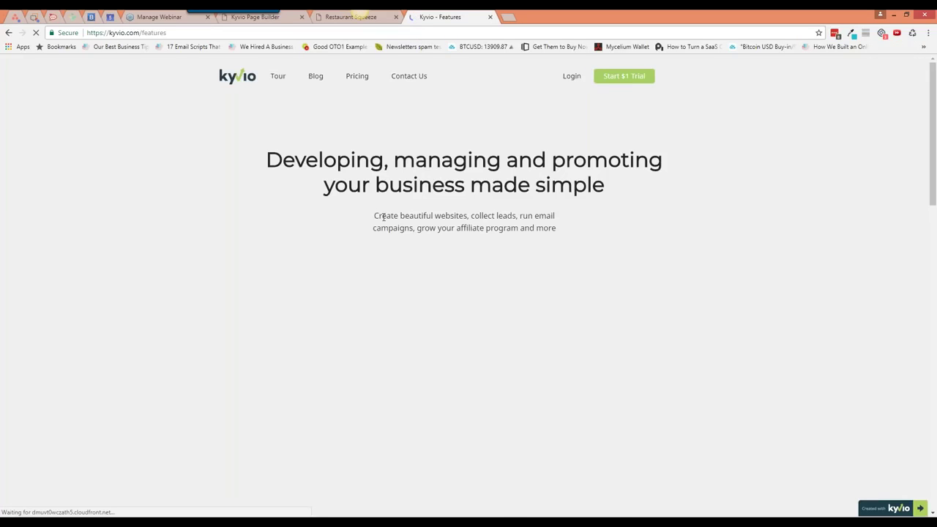
pyautogui.scroll(-5, 382, 218)
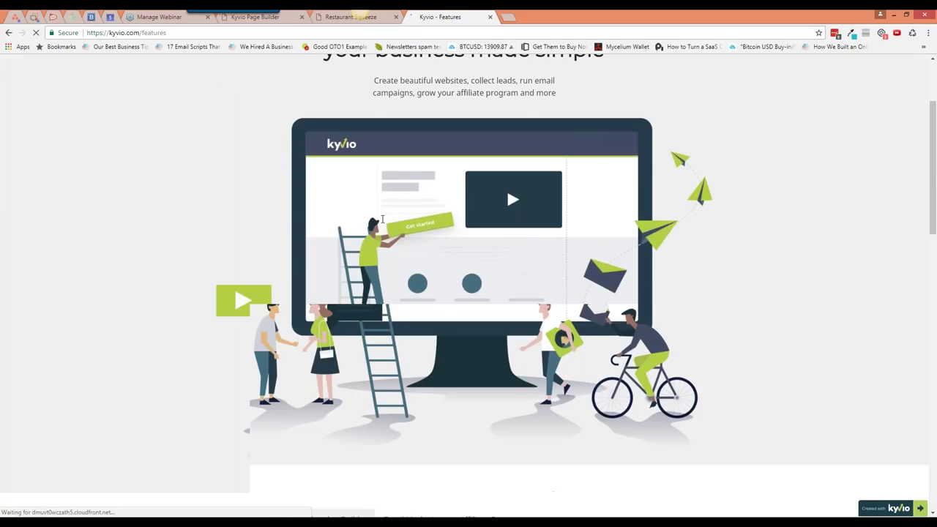
pyautogui.scroll(-1, 232, 259)
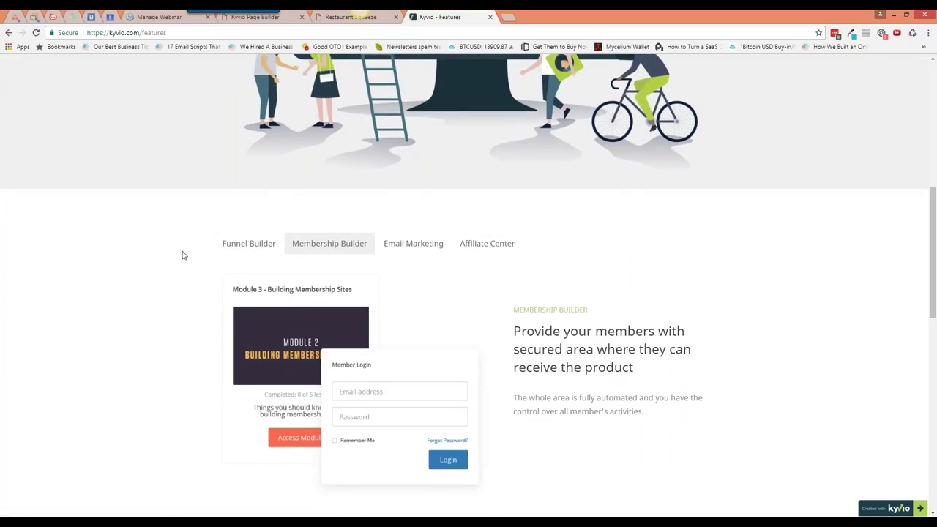
# Examine the Funnel Builder, Membership Builder, Email Marketing and Affiliate Center sections of the features page
pyautogui.click(246, 246)
pyautogui.click(315, 245)
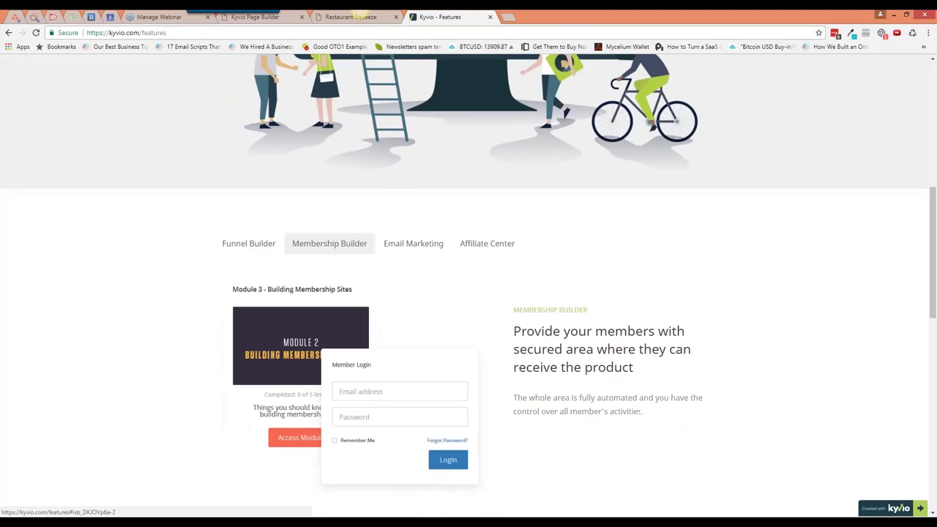
pyautogui.click(408, 249)
pyautogui.click(455, 248)
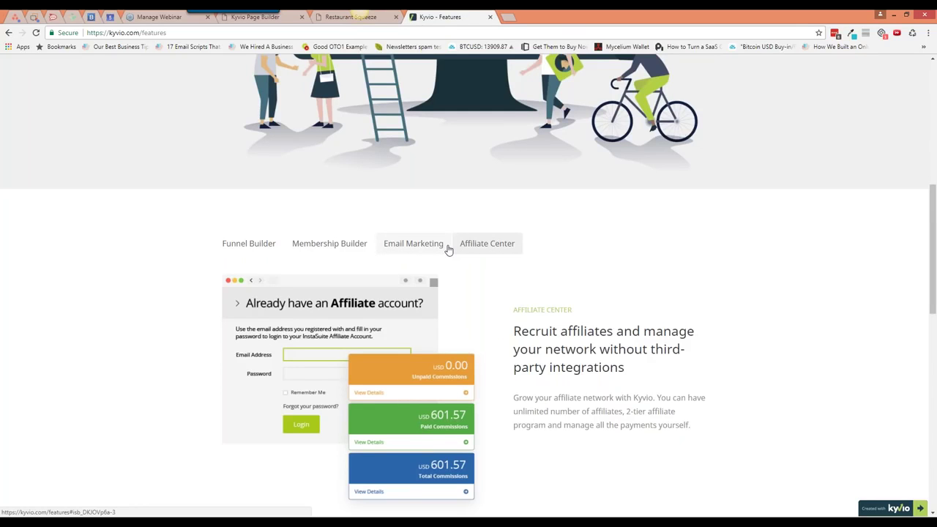
pyautogui.scroll(-1, 449, 250)
pyautogui.scroll(-2, 448, 250)
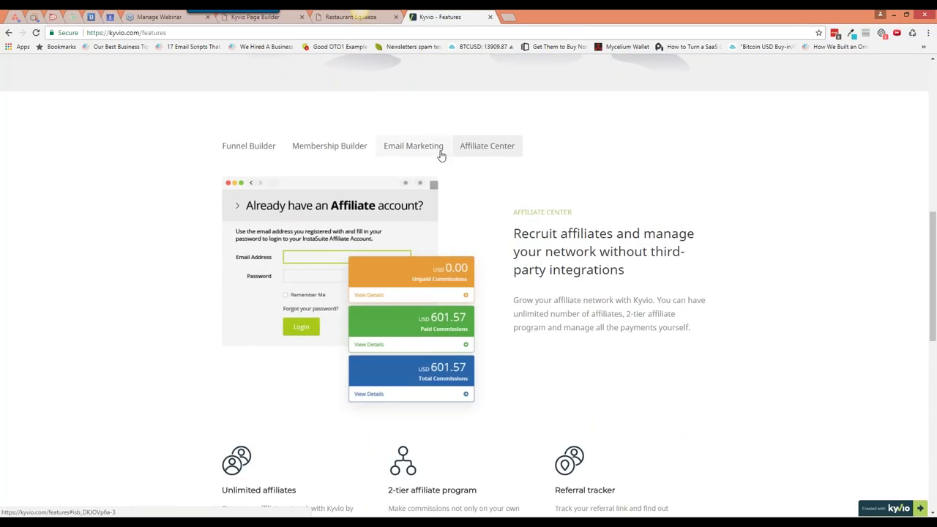
pyautogui.click(439, 152)
pyautogui.click(329, 149)
pyautogui.click(273, 151)
pyautogui.click(370, 150)
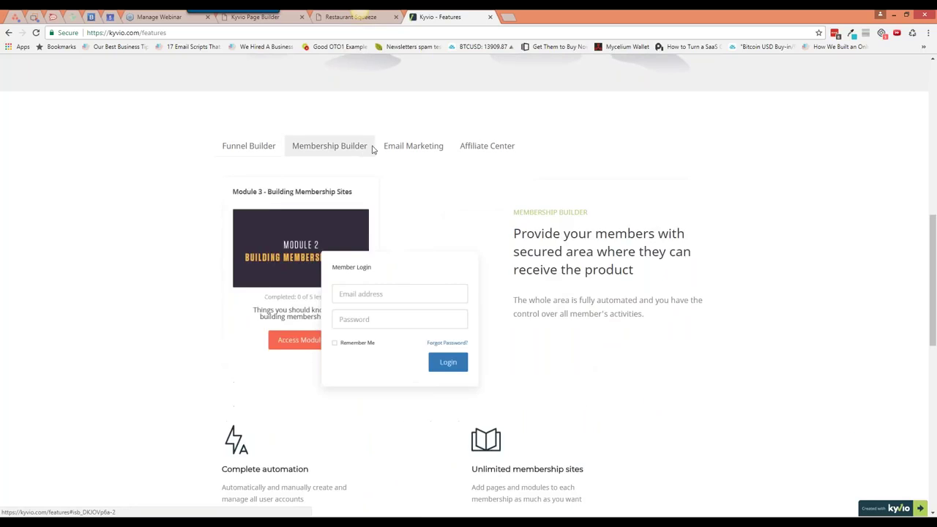
pyautogui.click(398, 150)
pyautogui.click(483, 149)
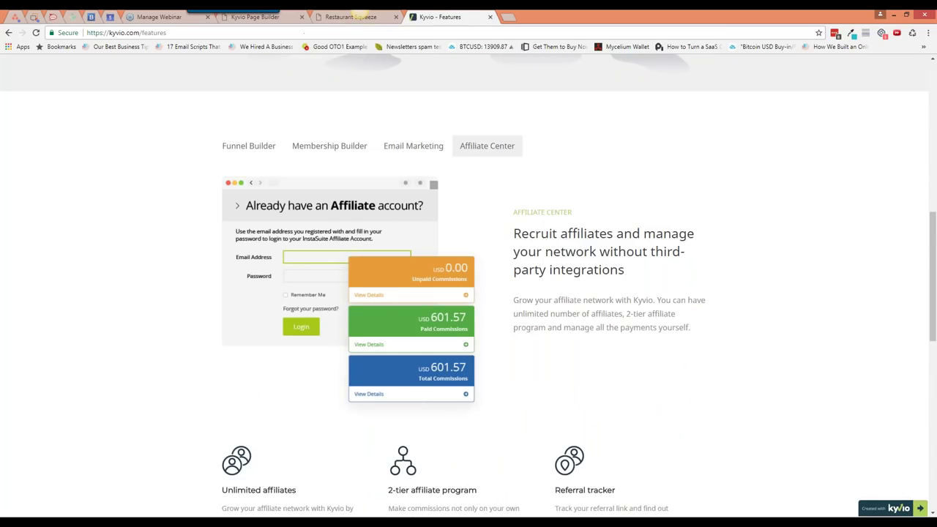
# Return to the page builder, insert a Line element above the trial Tab element, and set its thickness to 5
pyautogui.click(286, 19)
pyautogui.click(18, 97)
pyautogui.moveTo(116, 205); pyautogui.dragTo(342, 339)
pyautogui.click(659, 352)
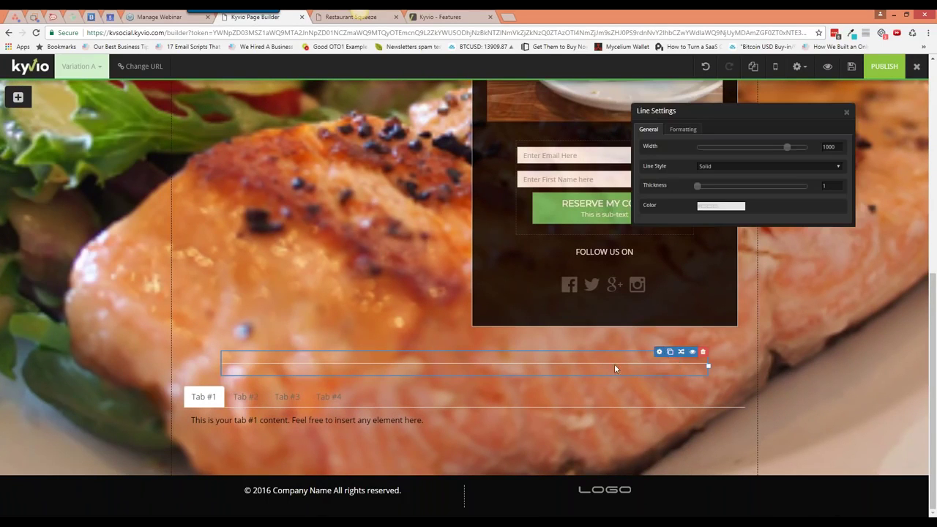
pyautogui.moveTo(700, 188); pyautogui.dragTo(721, 188)
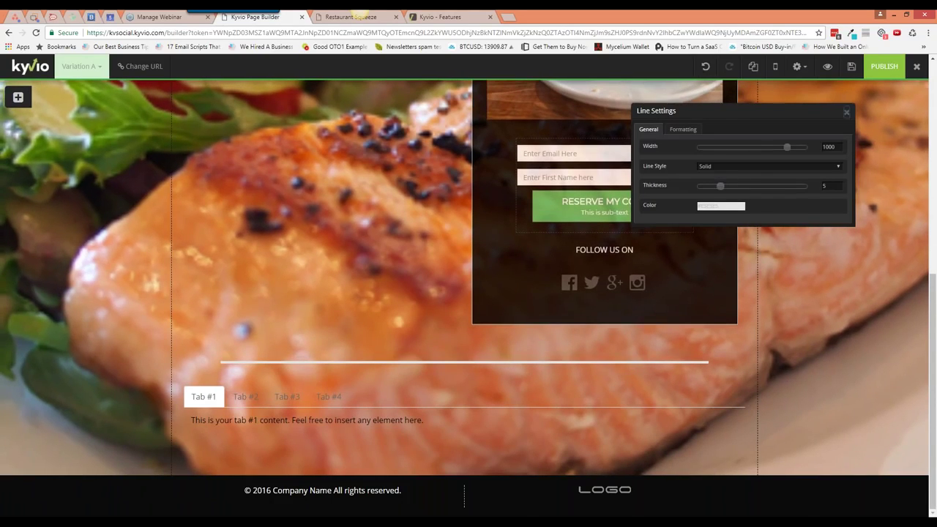
pyautogui.click(748, 267)
# Delete the trial Line and Tab elements below the opt-in box
pyautogui.moveTo(706, 360)
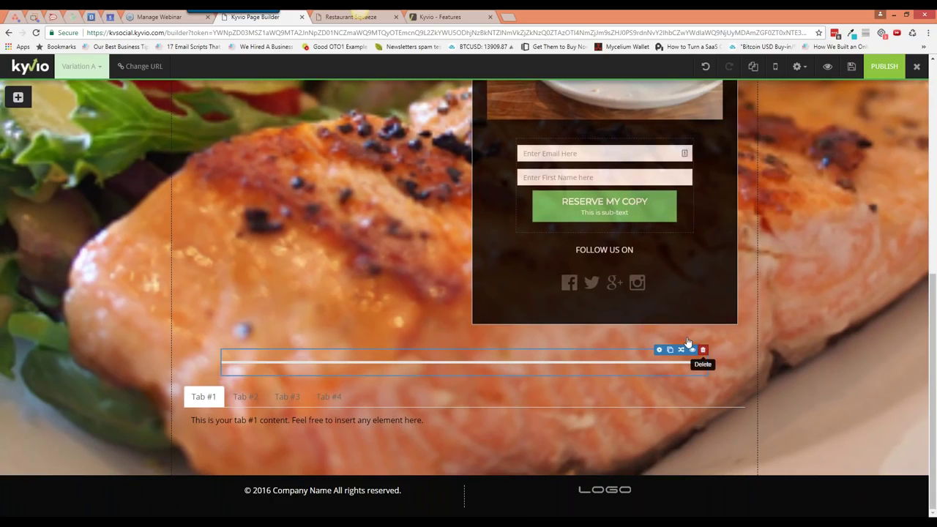
pyautogui.click(703, 349)
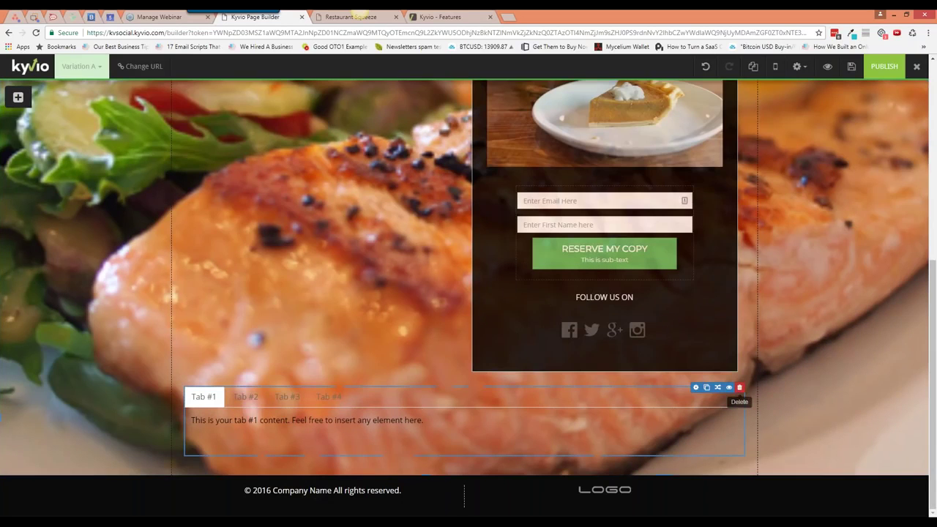
pyautogui.click(739, 388)
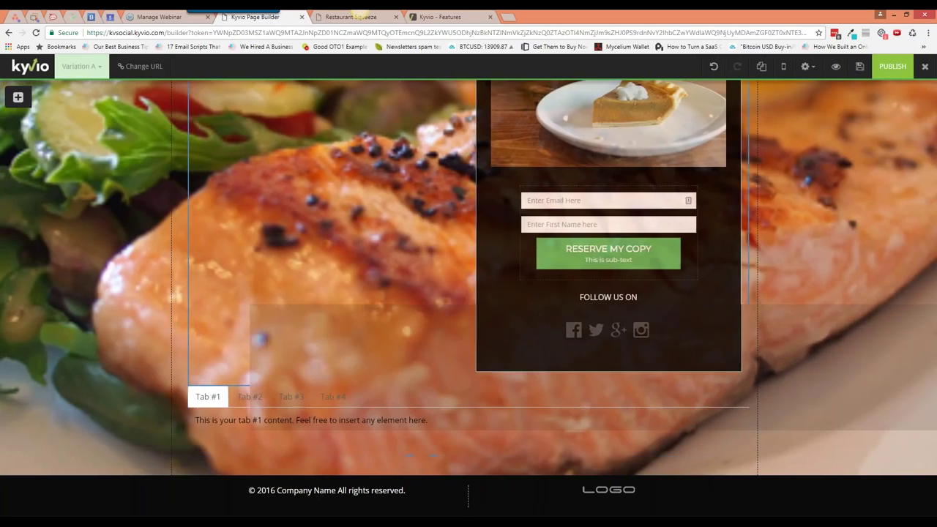
pyautogui.press('Return')
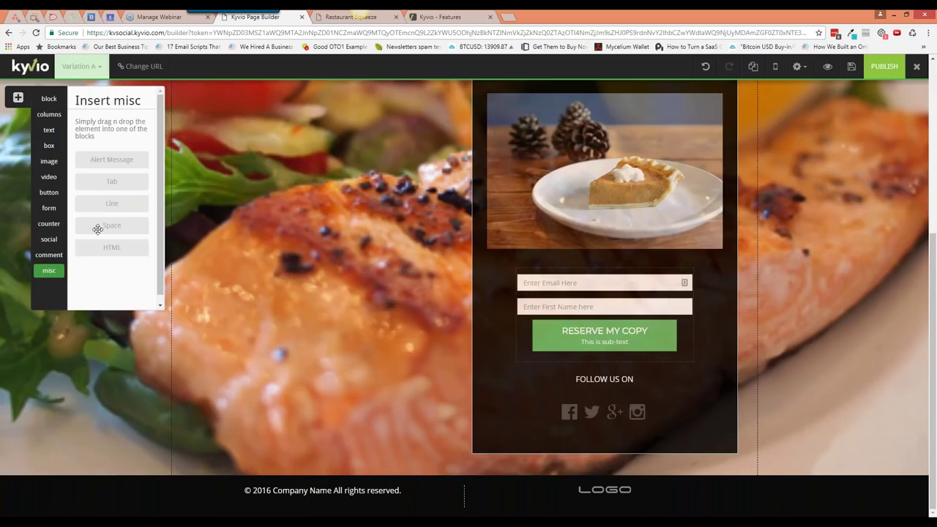
# Insert an HTML element below the opt-in box, review its HTML code setting, and delete the element
pyautogui.moveTo(122, 252); pyautogui.dragTo(372, 459)
pyautogui.click(695, 435)
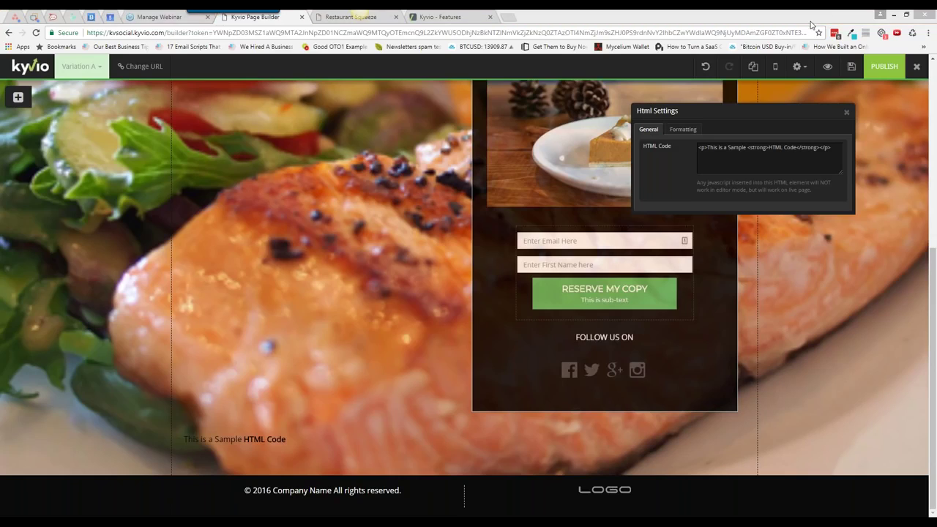
pyautogui.moveTo(764, 120); pyautogui.dragTo(590, 119)
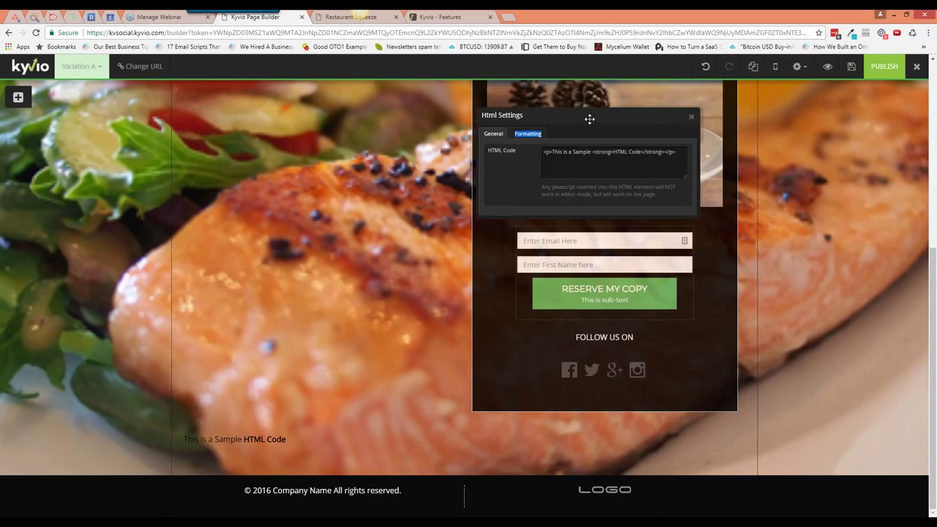
pyautogui.click(690, 117)
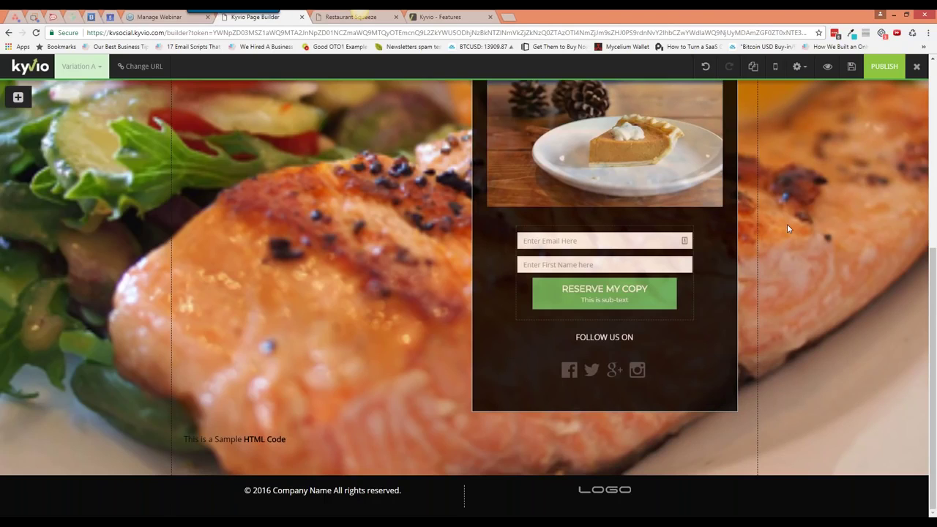
pyautogui.click(17, 97)
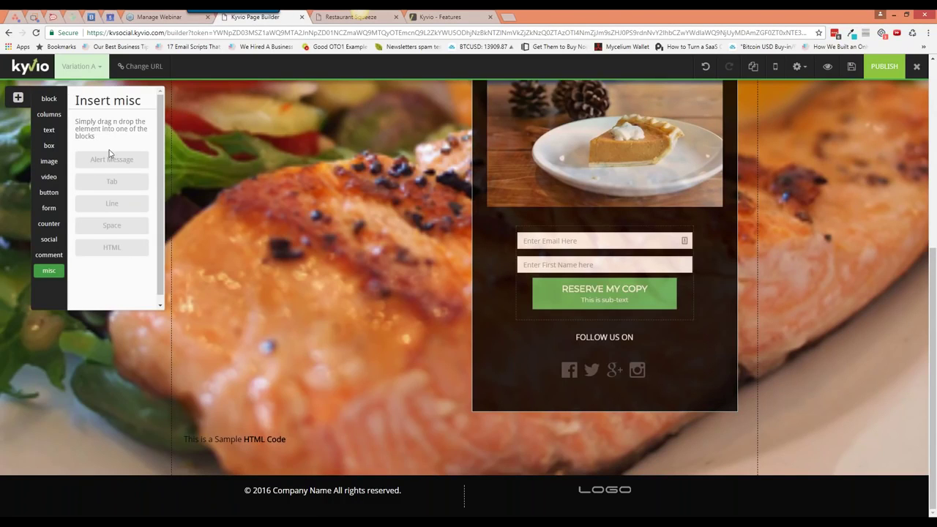
pyautogui.click(798, 67)
pyautogui.click(839, 148)
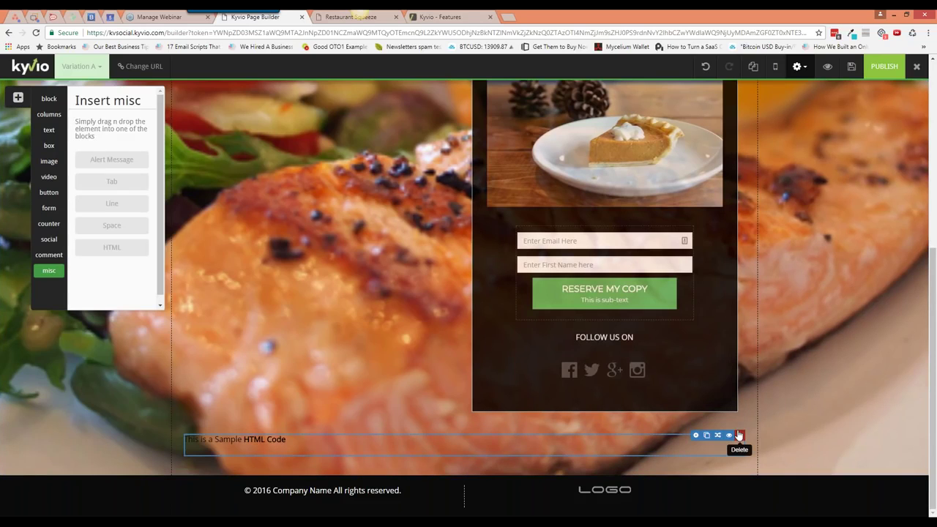
pyautogui.click(740, 435)
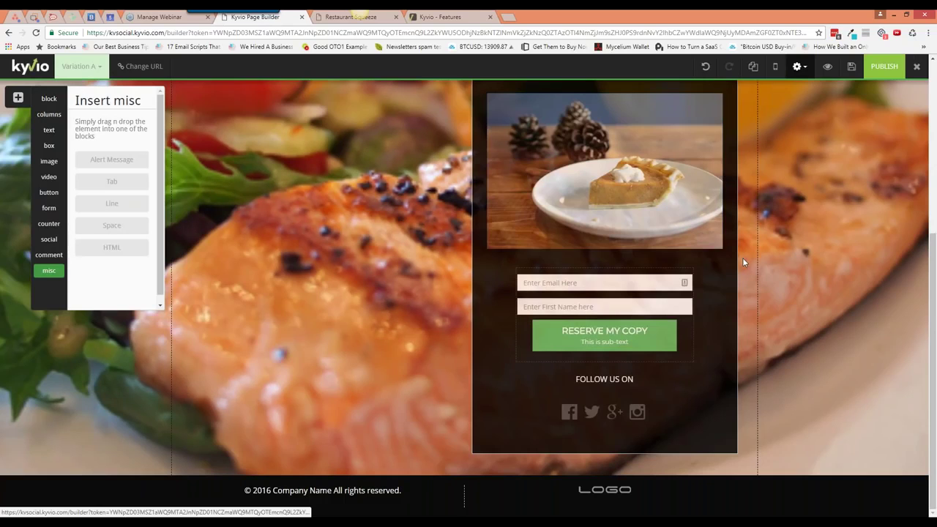
# Delete the empty countdown element above the opt-in box
pyautogui.scroll(2, 742, 258)
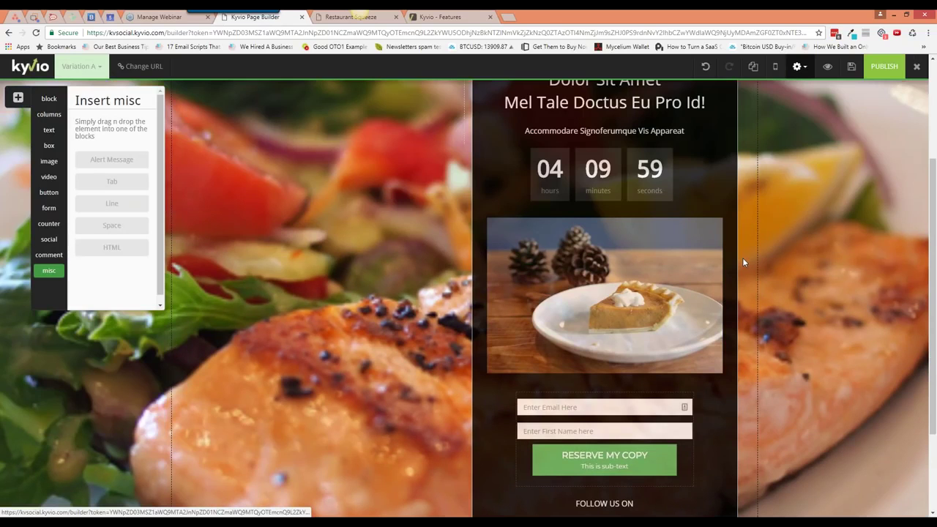
pyautogui.scroll(3, 742, 257)
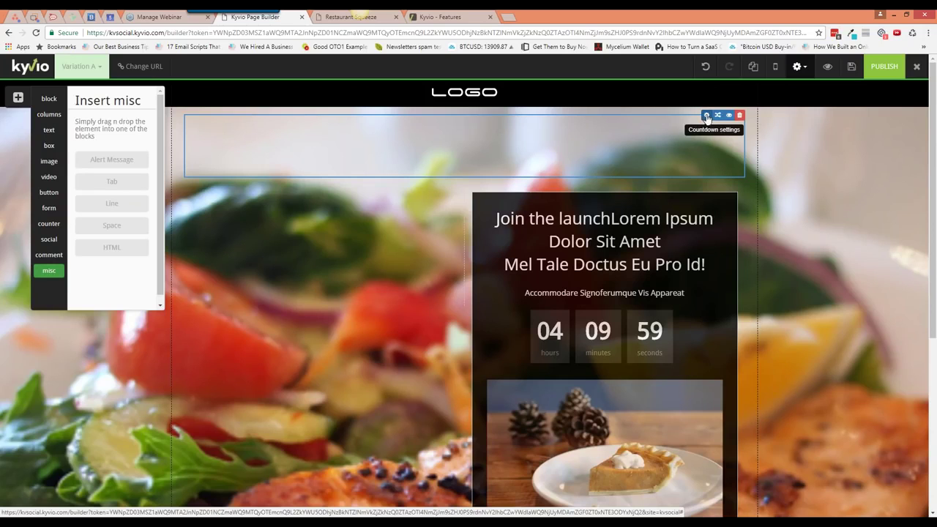
pyautogui.click(740, 117)
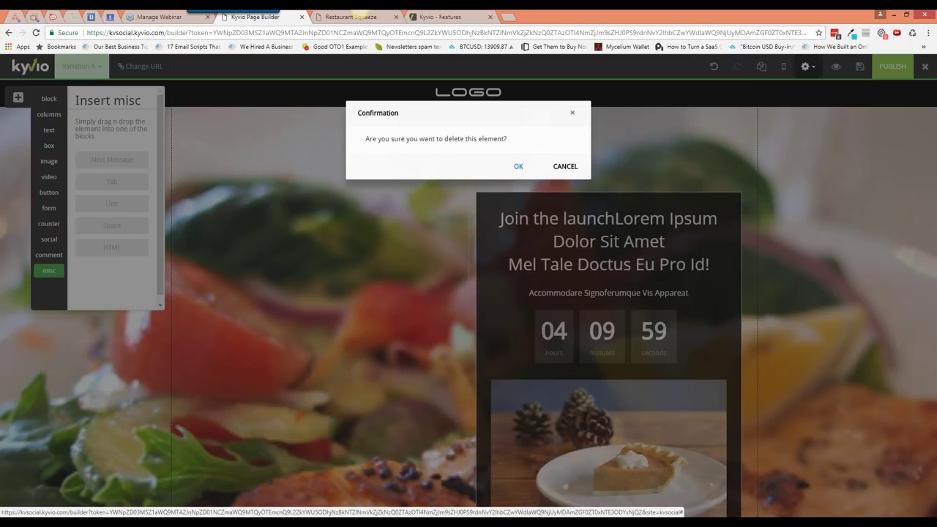
pyautogui.click(519, 166)
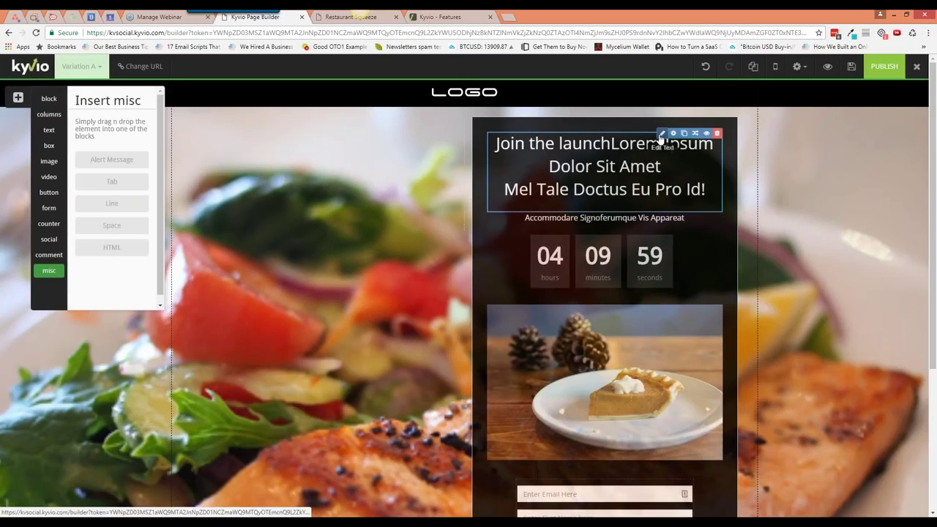
# Set the opt-in box's background color to white and close the box settings
pyautogui.click(661, 138)
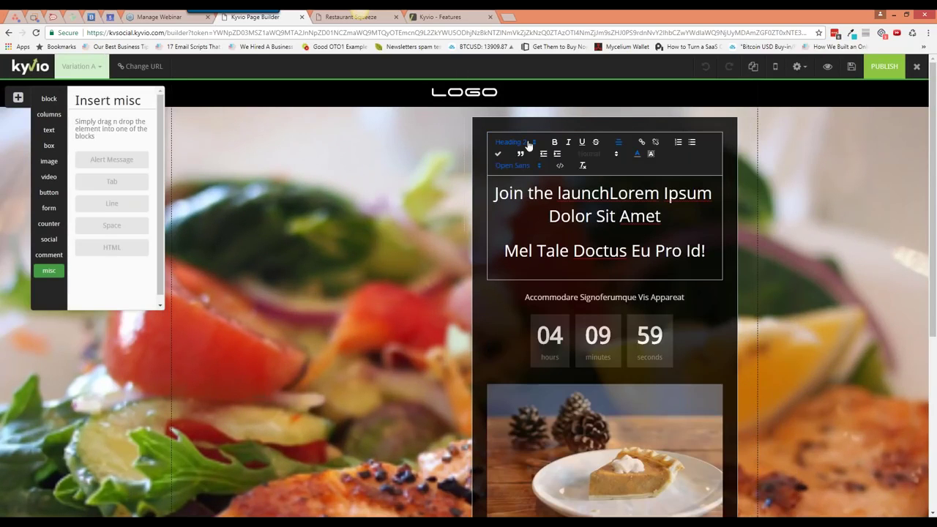
pyautogui.click(756, 165)
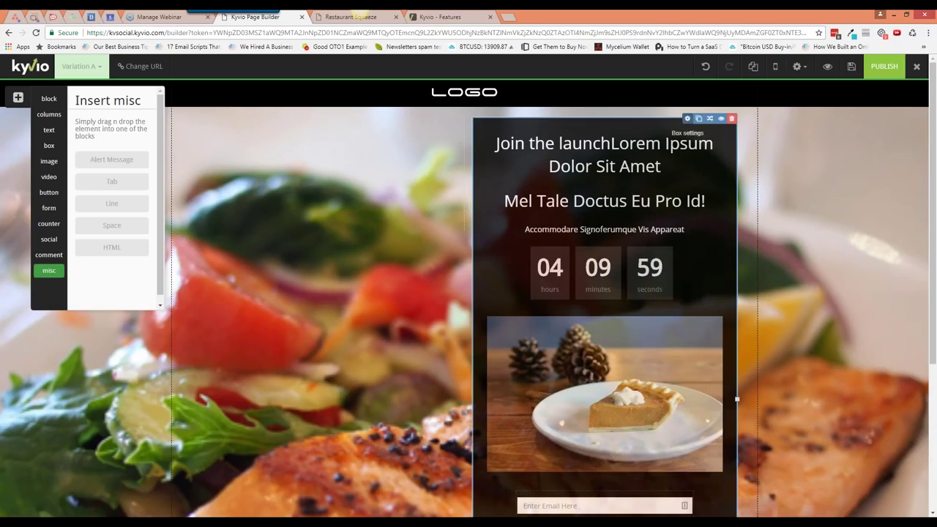
pyautogui.click(688, 121)
pyautogui.click(721, 212)
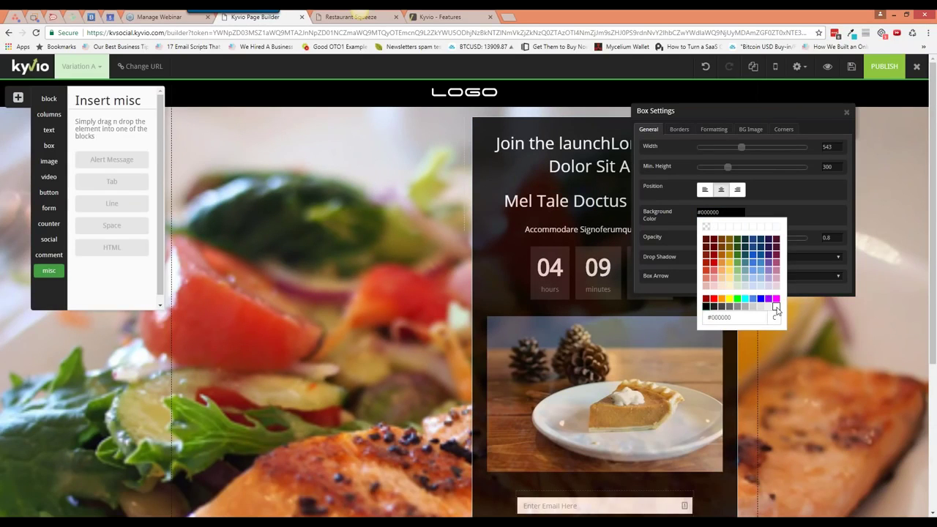
pyautogui.click(776, 307)
pyautogui.click(846, 112)
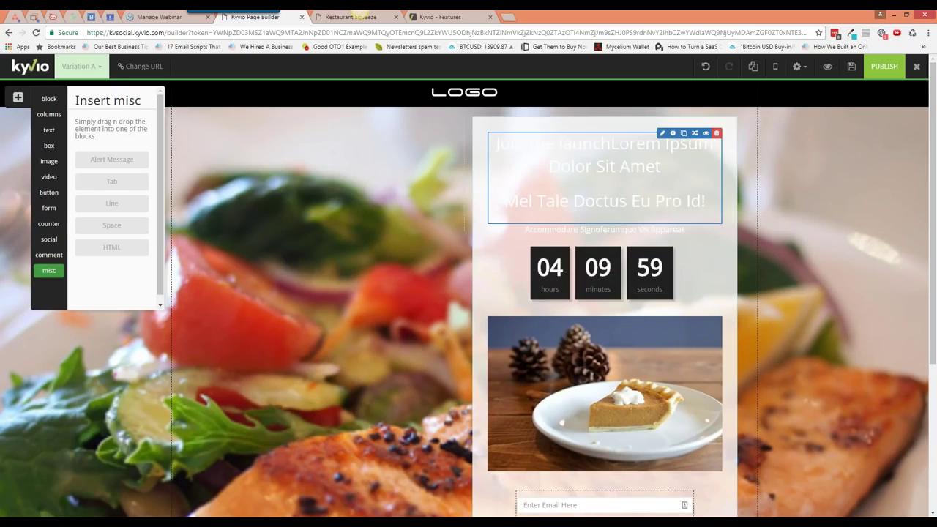
# Open the opt-in box headline for editing and set its text color to black
pyautogui.click(661, 134)
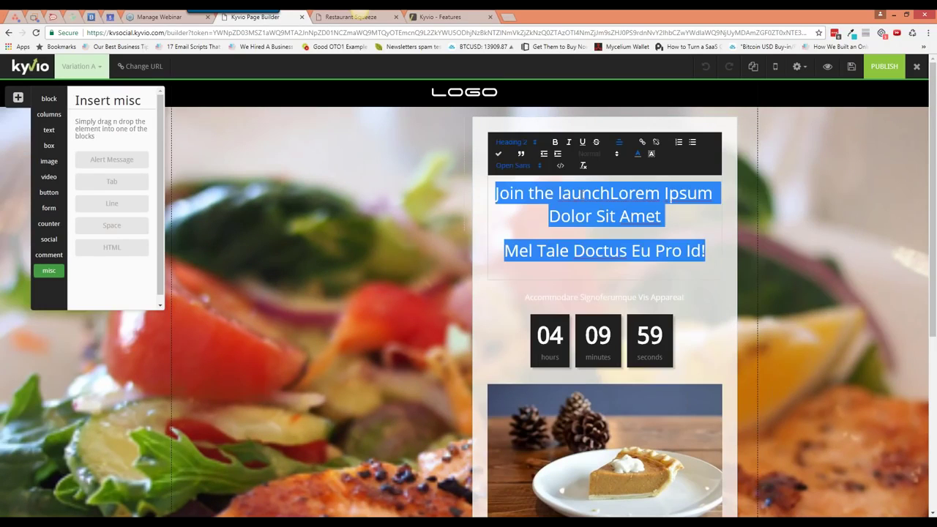
pyautogui.click(637, 153)
pyautogui.click(638, 154)
pyautogui.click(657, 236)
pyautogui.click(686, 230)
# Replace the headline text with "Interested In Cooking Amazing Food In 5 Minutes?" and close the text editor
pyautogui.hotkey('ctrl', 'a')
pyautogui.write('Interested In')
pyautogui.press('BackSpace')
pyautogui.write('n Our')
pyautogui.press('BackSpace')
pyautogui.press('BackSpace')
pyautogui.press('BackSpace')
pyautogui.press('BackSpace')
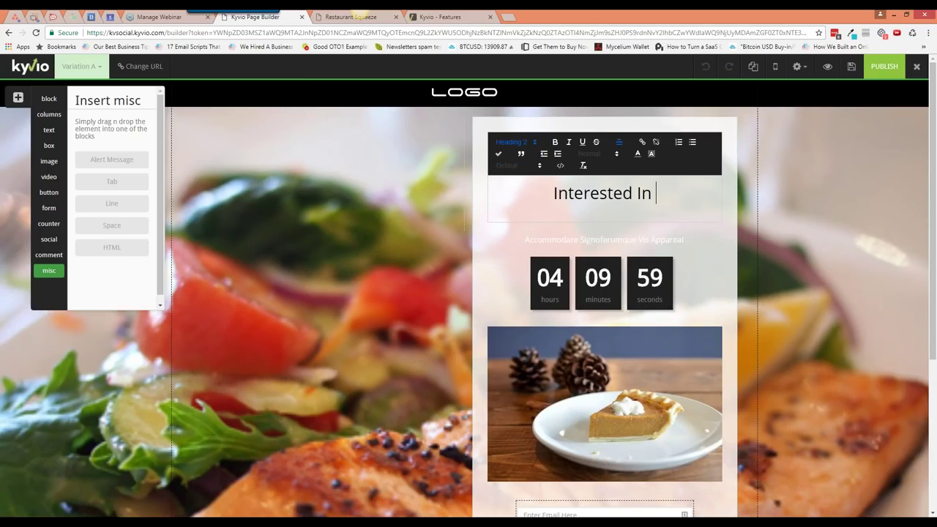
pyautogui.write('My Wei')
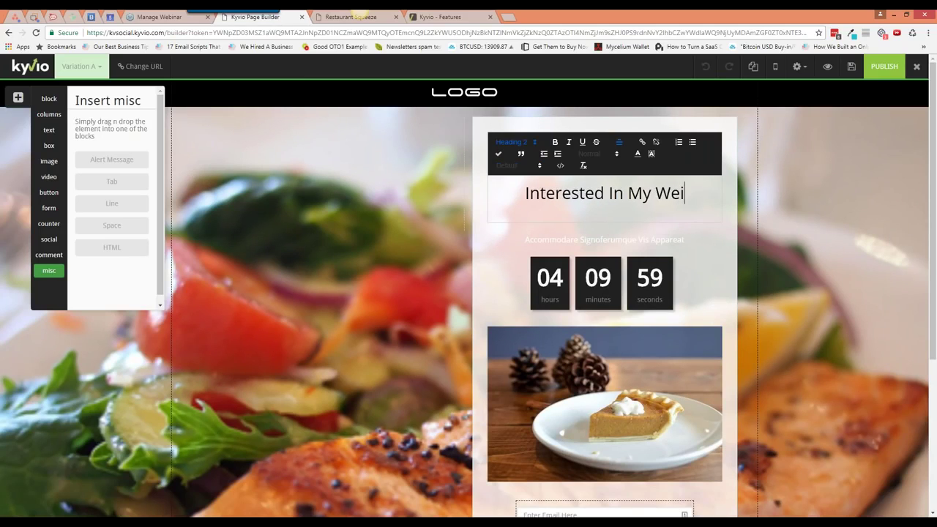
pyautogui.write('ghtLos')
pyautogui.press('BackSpace')
pyautogui.press('BackSpace')
pyautogui.press('BackSpace')
pyautogui.press('BackSpace')
pyautogui.press('BackSpace')
pyautogui.press('BackSpace')
pyautogui.press('BackSpace')
pyautogui.press('BackSpace')
pyautogui.press('BackSpace')
pyautogui.press('BackSpace')
pyautogui.press('BackSpace')
pyautogui.press('BackSpace')
pyautogui.write('Cooki')
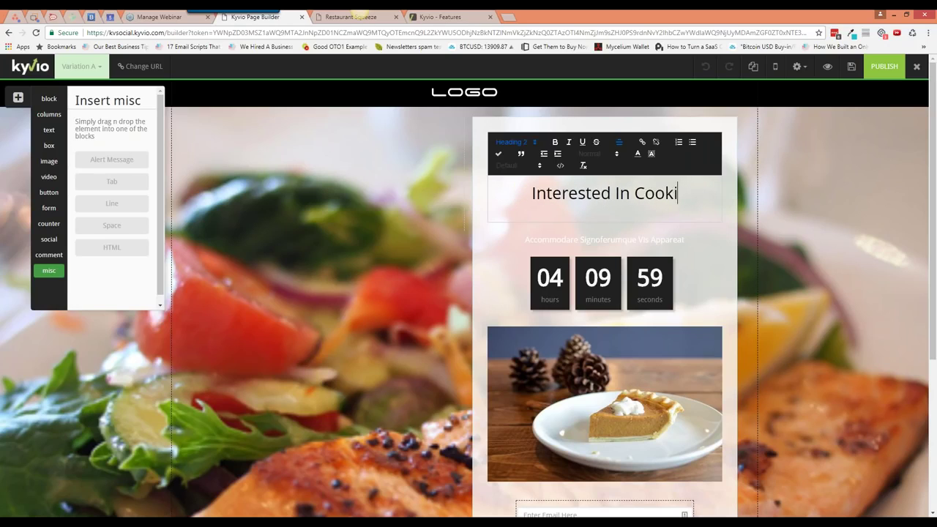
pyautogui.write('ng Amaz')
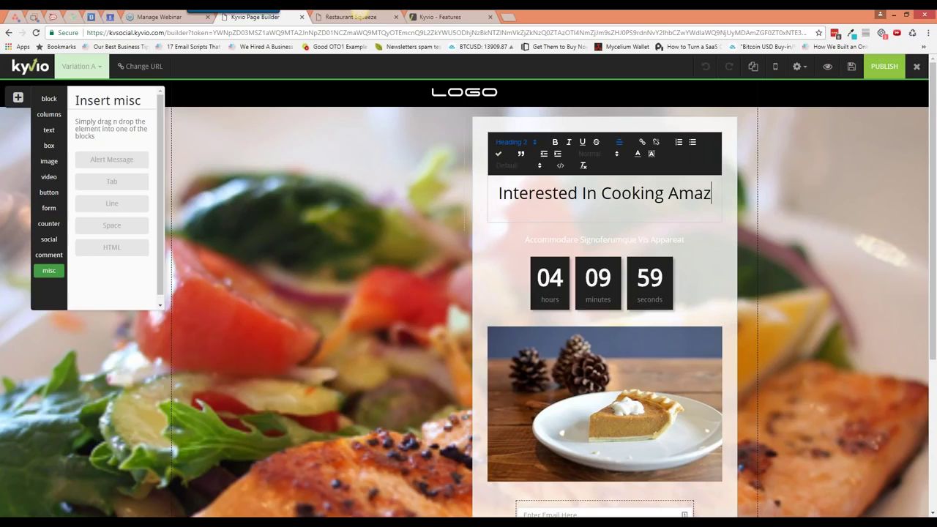
pyautogui.write('ing Food Without')
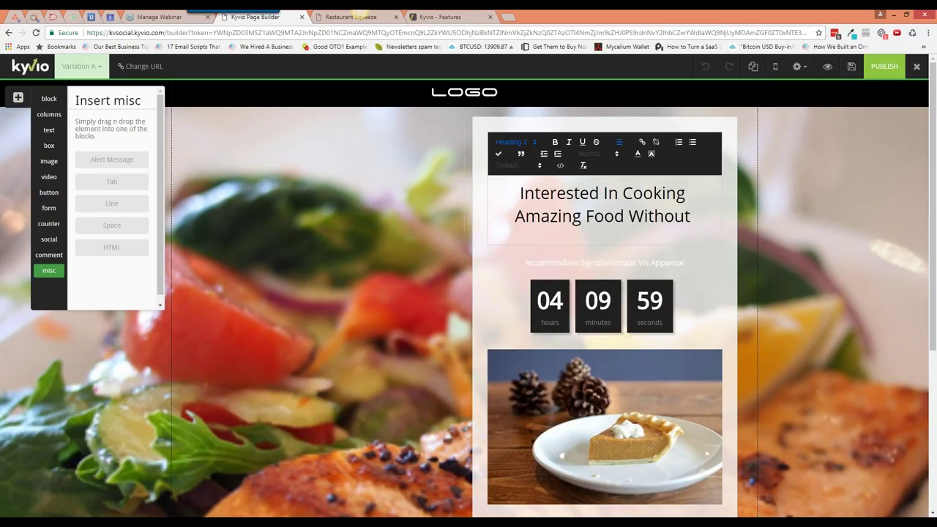
pyautogui.press('BackSpace')
pyautogui.press('BackSpace')
pyautogui.press('BackSpace')
pyautogui.press('BackSpace')
pyautogui.press('BackSpace')
pyautogui.press('BackSpace')
pyautogui.press('BackSpace')
pyautogui.write('In')
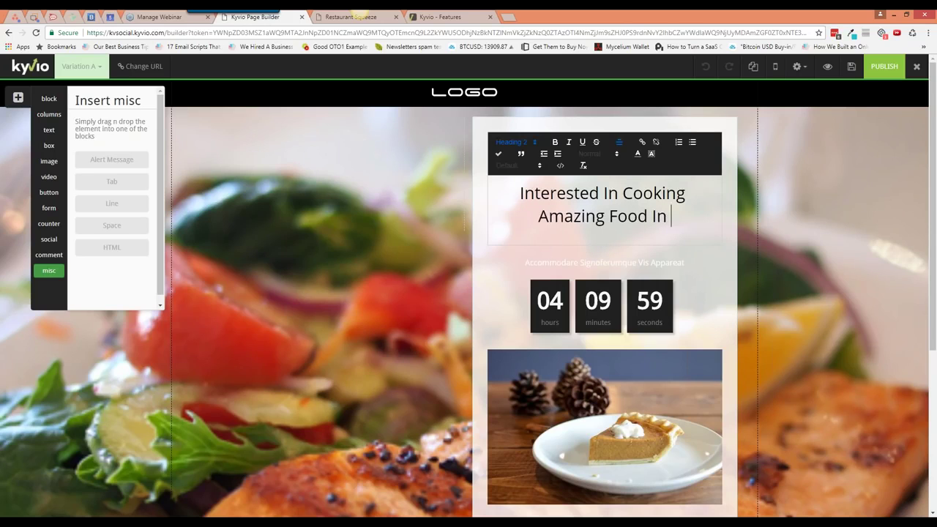
pyautogui.write(' 5 Minutes?')
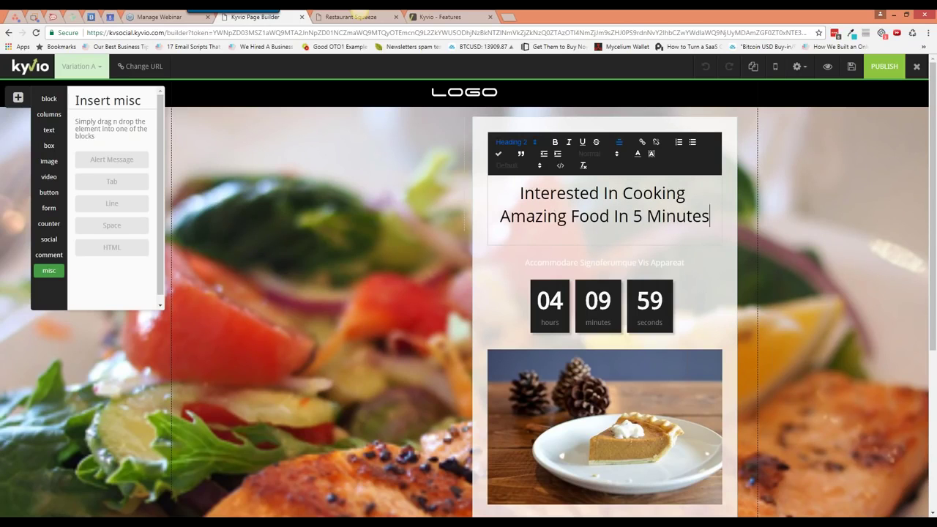
pyautogui.click(776, 229)
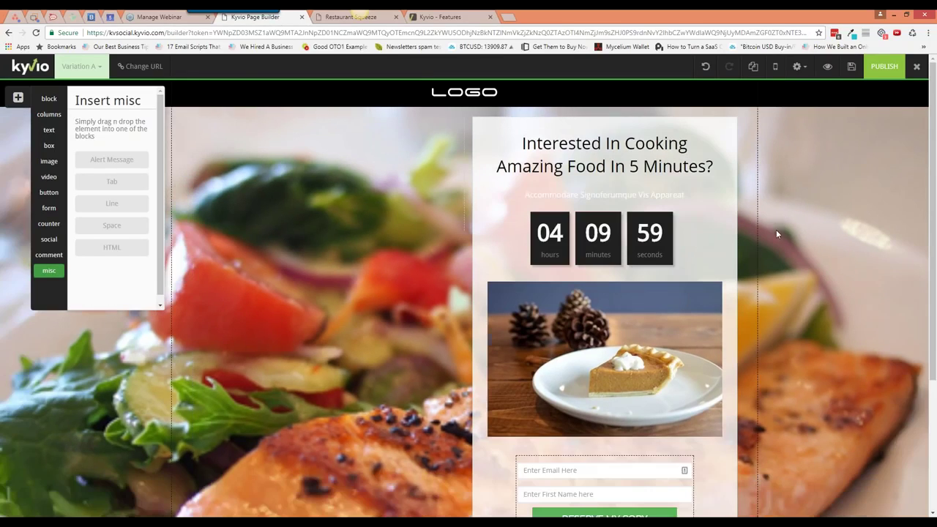
# Open the subheadline above the countdown for editing and review its font, heading style and text size options
pyautogui.click(629, 199)
pyautogui.tripleClick(589, 246)
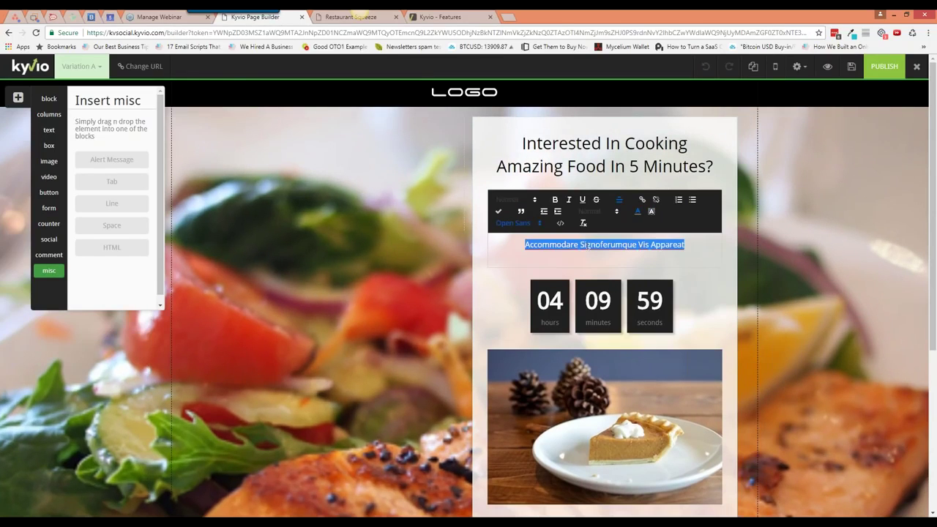
pyautogui.click(537, 223)
pyautogui.click(537, 226)
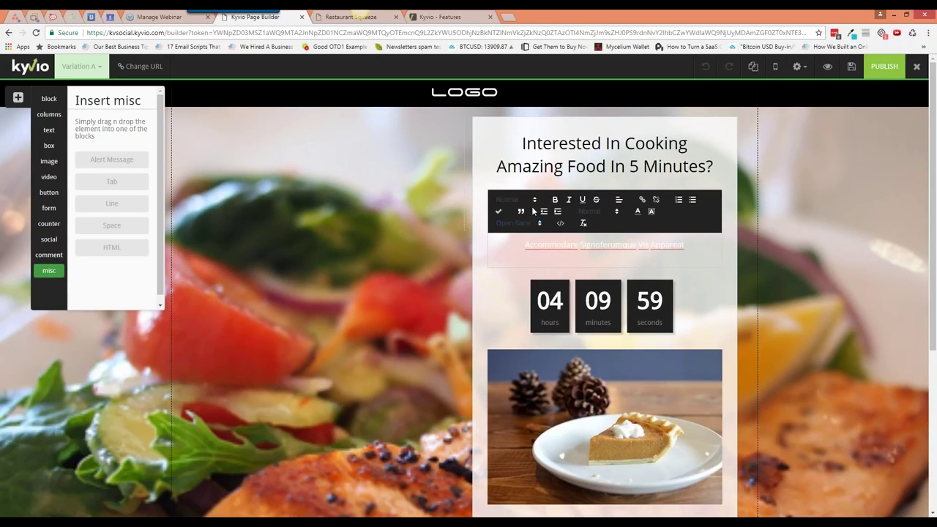
pyautogui.click(533, 202)
pyautogui.scroll(-1, 554, 259)
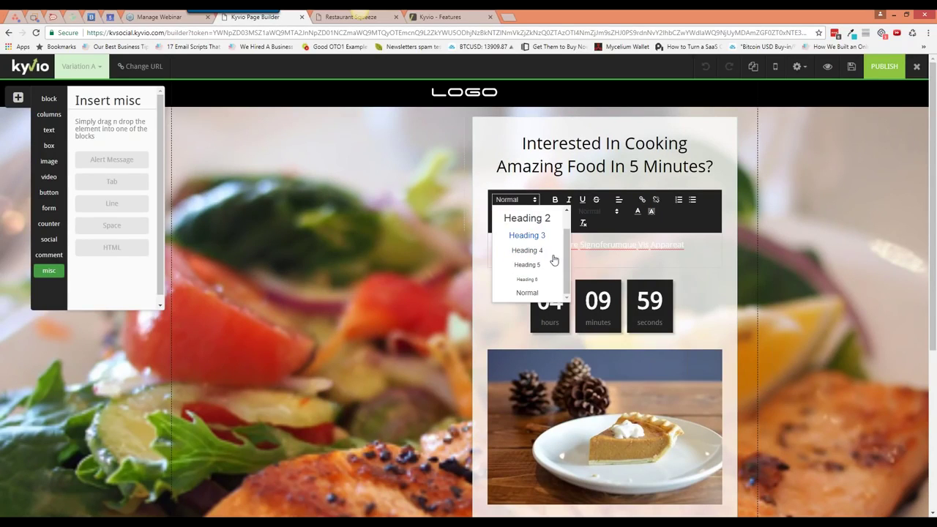
pyautogui.scroll(-1, 554, 260)
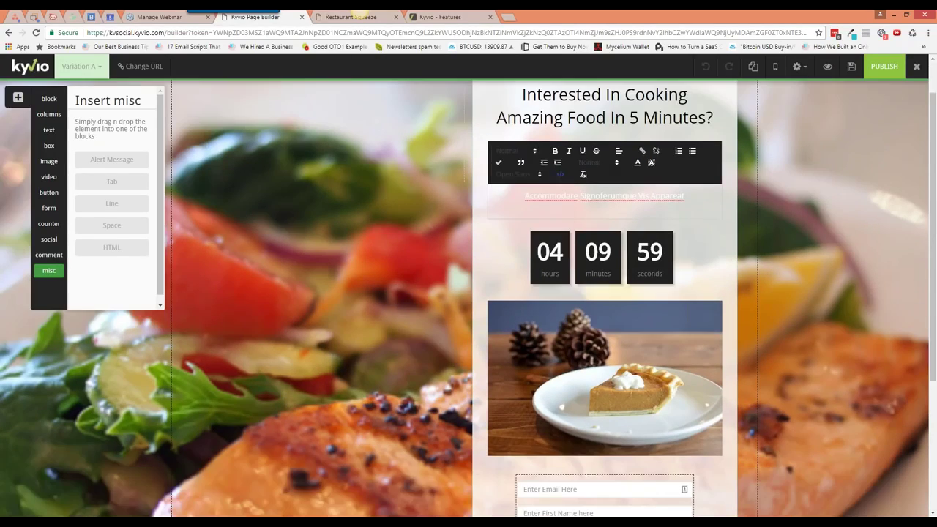
pyautogui.click(609, 164)
pyautogui.moveTo(617, 196)
pyautogui.mouseDown()
pyautogui.moveTo(617, 225)
pyautogui.moveTo(619, 188)
pyautogui.mouseUp()
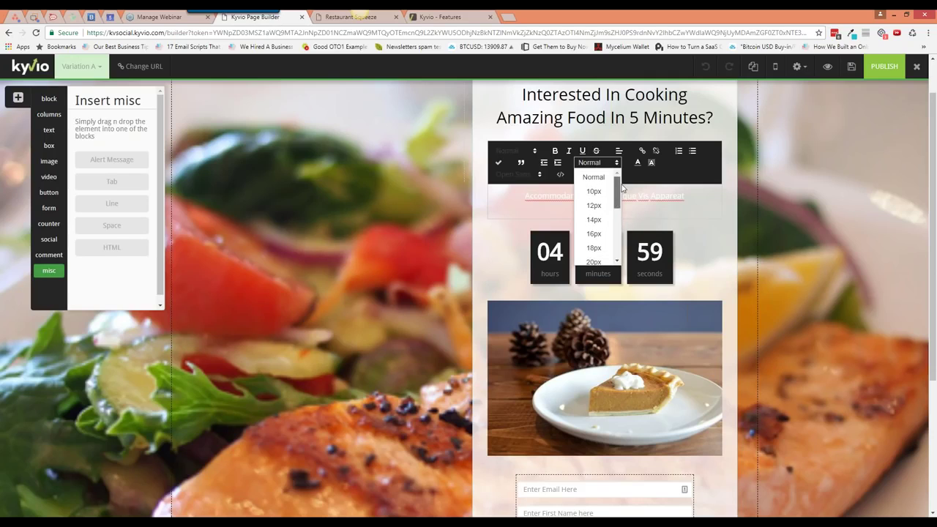
# Set the text color of the whole subheadline to black
pyautogui.doubleClick(656, 197)
pyautogui.tripleClick(656, 197)
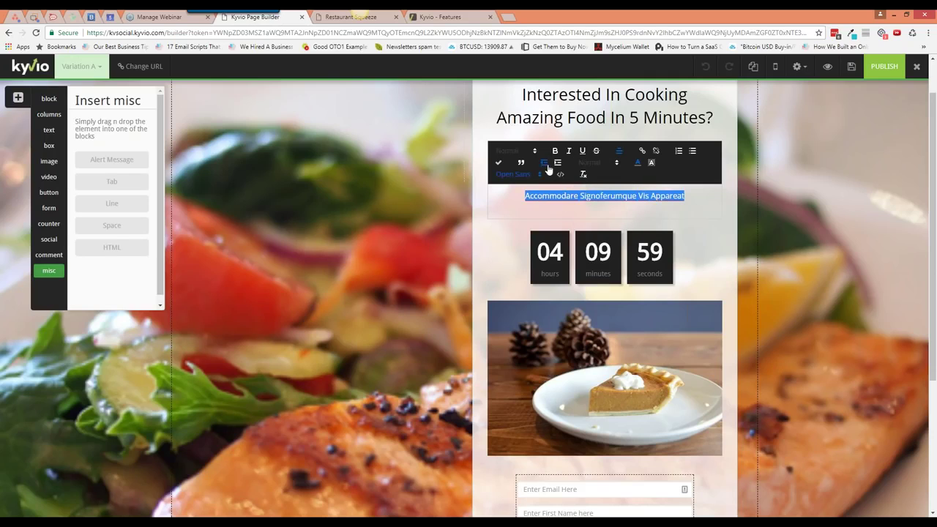
pyautogui.click(637, 162)
pyautogui.click(639, 175)
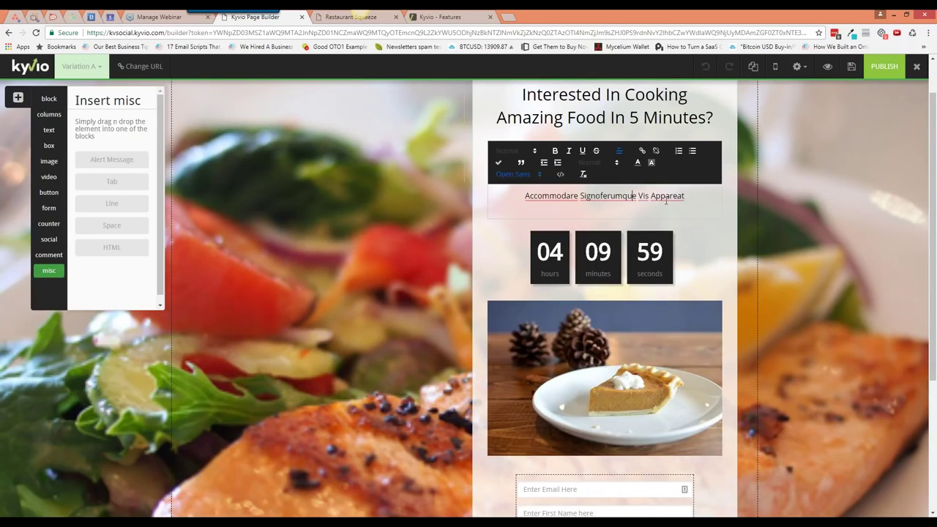
# Replace the subheadline text with "Simple treats - available for short time" and close the text editor
pyautogui.write('Simpl')
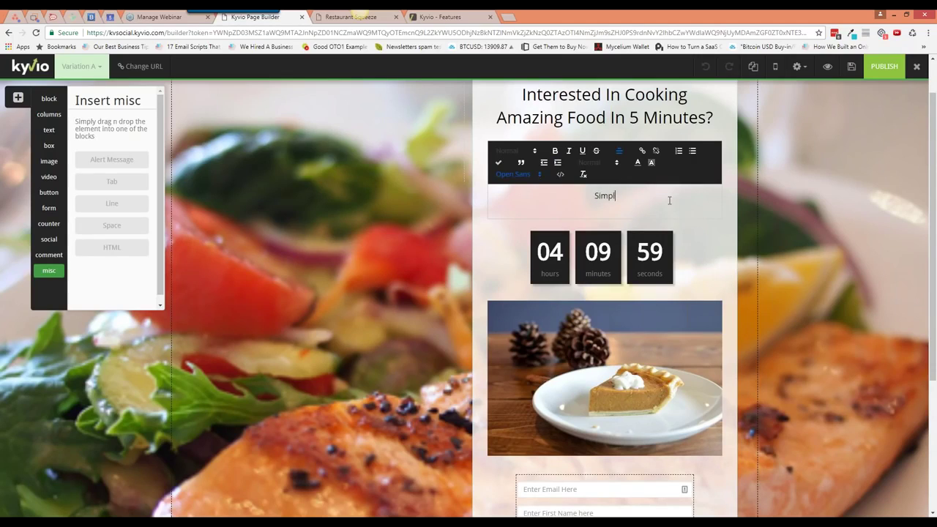
pyautogui.write('e treats - available for short time')
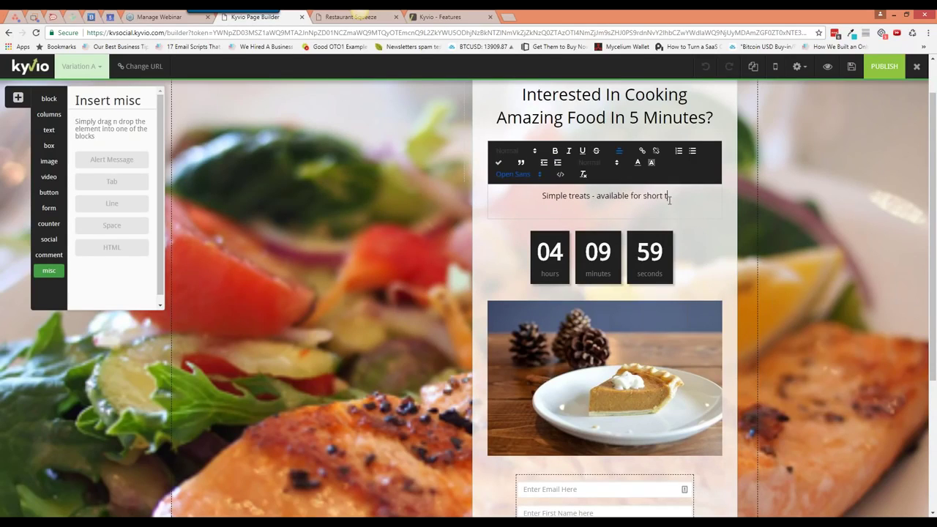
pyautogui.click(786, 220)
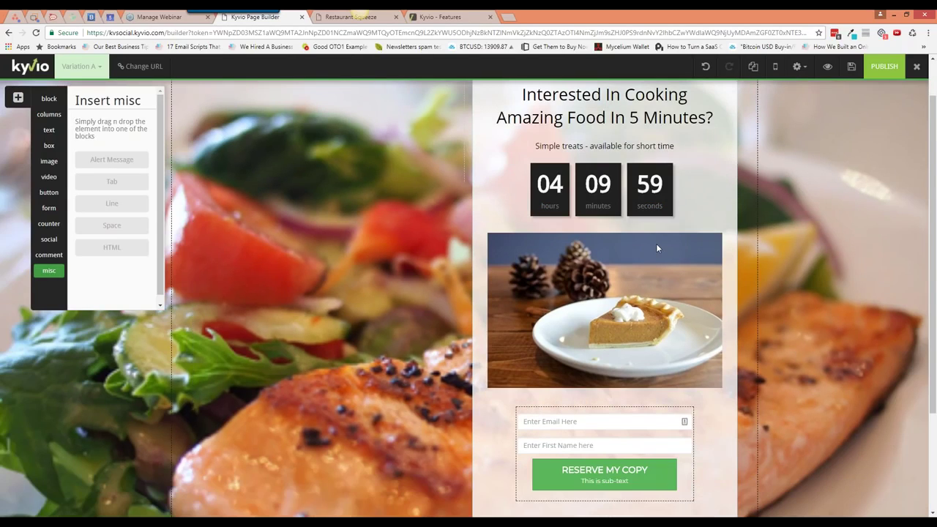
# Save the restaurant squeeze page and open its preview
pyautogui.scroll(-2, 656, 243)
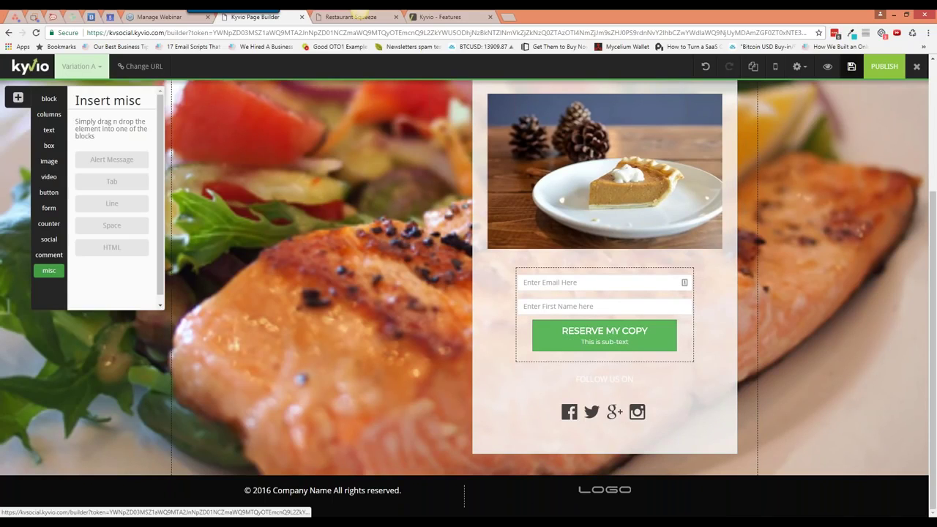
pyautogui.click(851, 66)
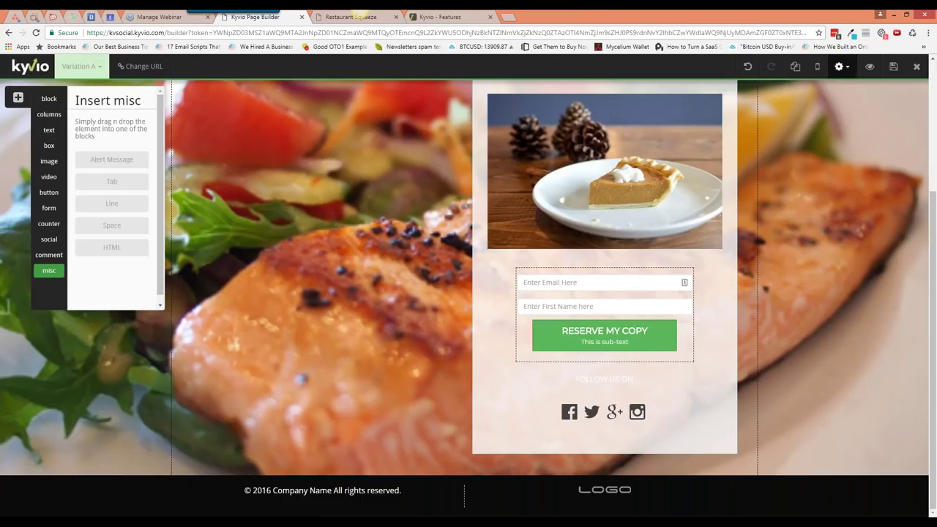
pyautogui.click(870, 66)
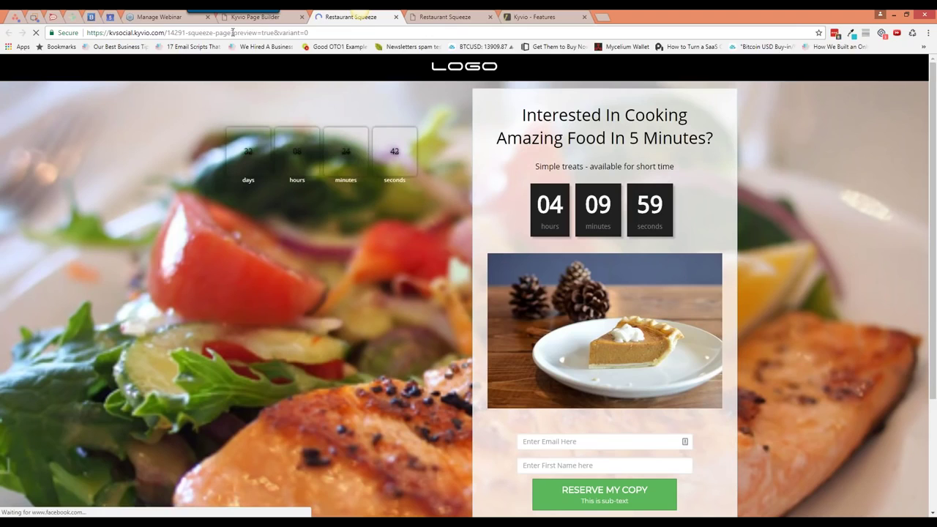
# Return to the page builder and delete the extra countdown element in the column beside the content box
pyautogui.hotkey('ctrl', 'shift', 'Tab')
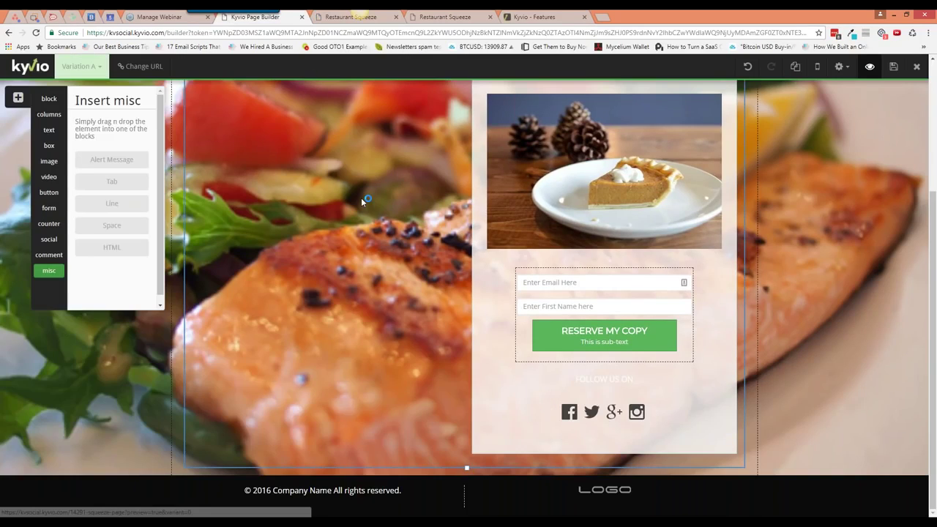
pyautogui.scroll(3, 361, 198)
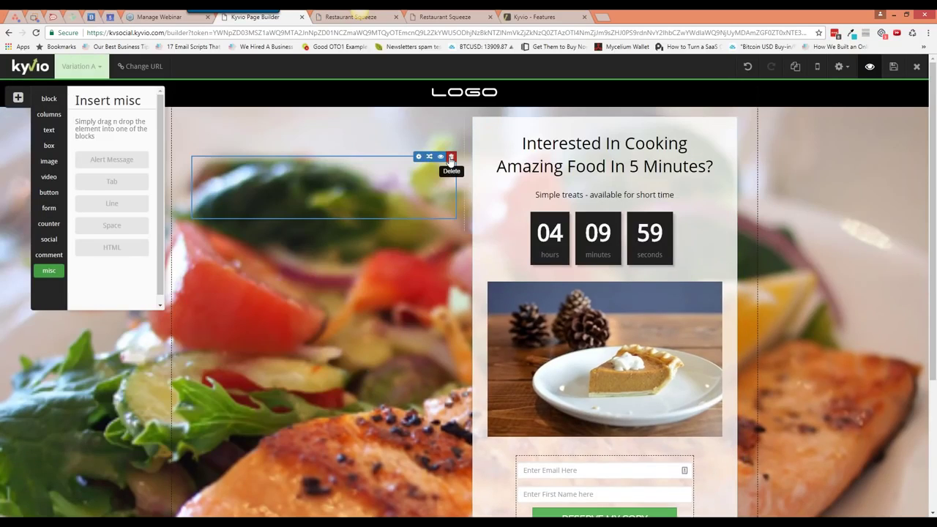
pyautogui.click(451, 158)
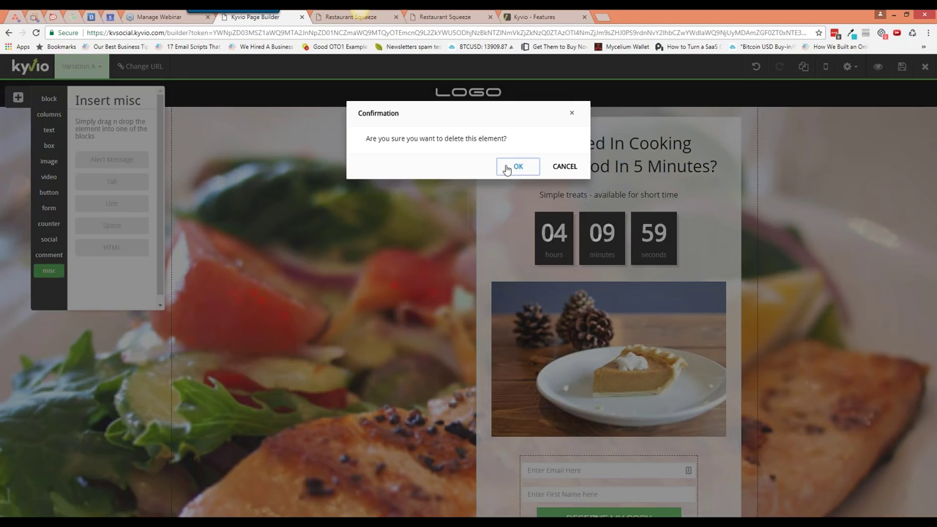
pyautogui.click(516, 167)
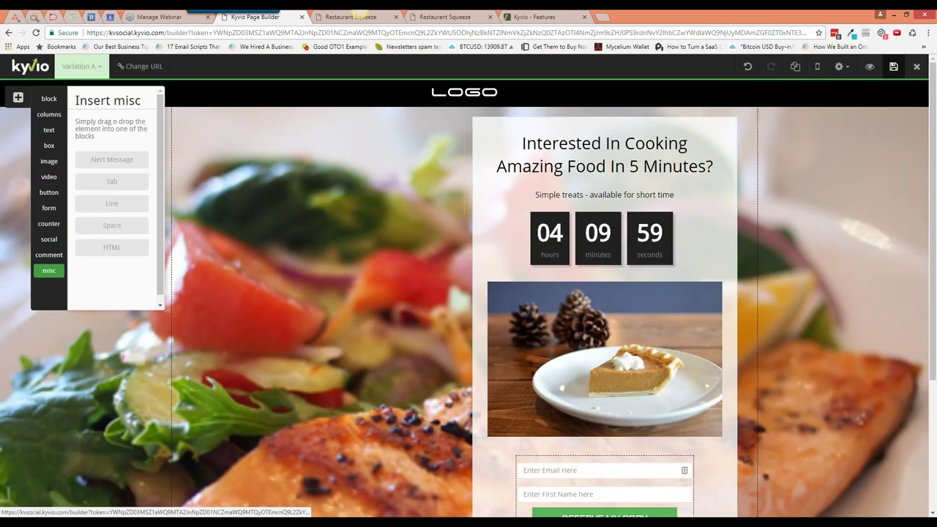
# Test the opt-in form on the published squeeze page by entering an e-mail address and full name and submitting it
pyautogui.click(351, 16)
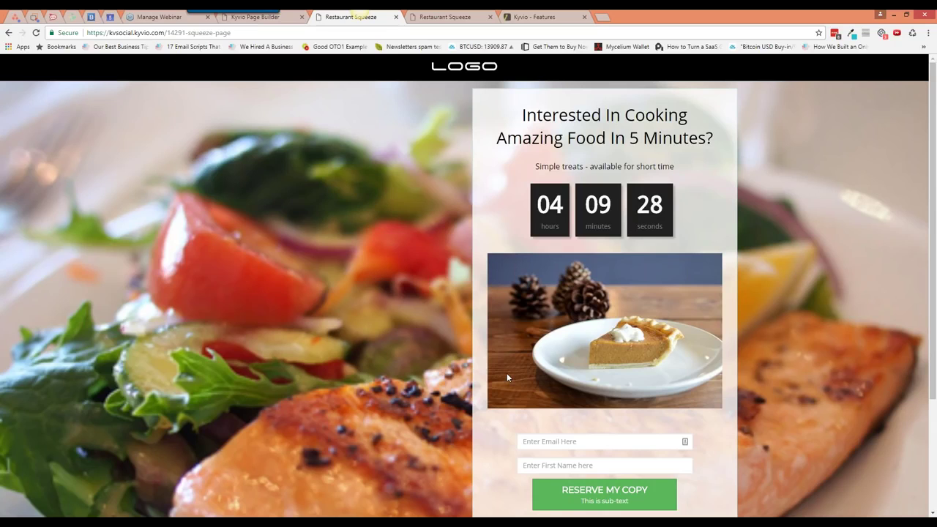
pyautogui.scroll(-2, 507, 377)
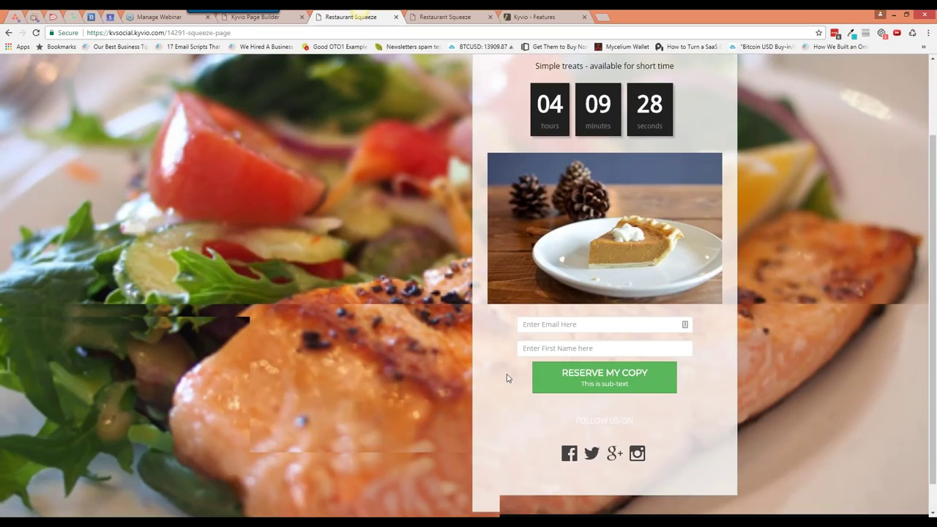
pyautogui.scroll(-1, 507, 377)
pyautogui.click(578, 291)
pyautogui.click(578, 305)
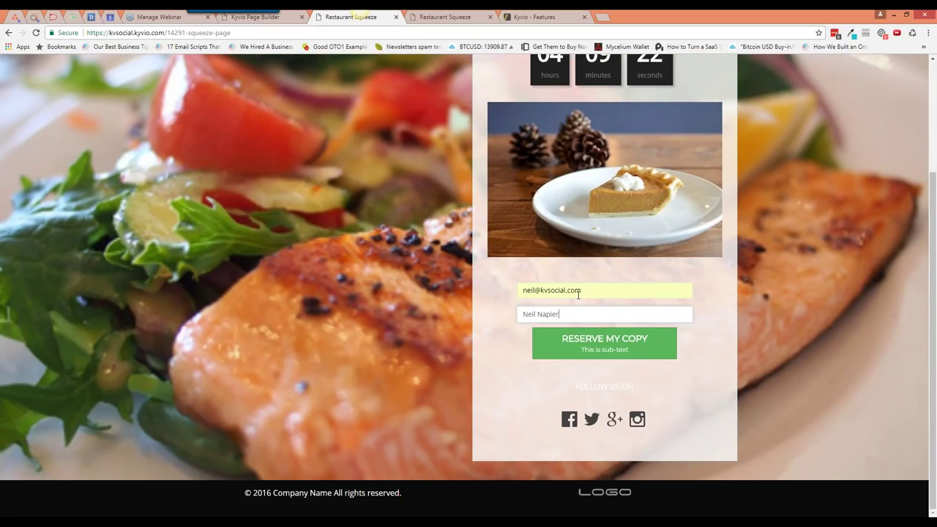
pyautogui.click(600, 347)
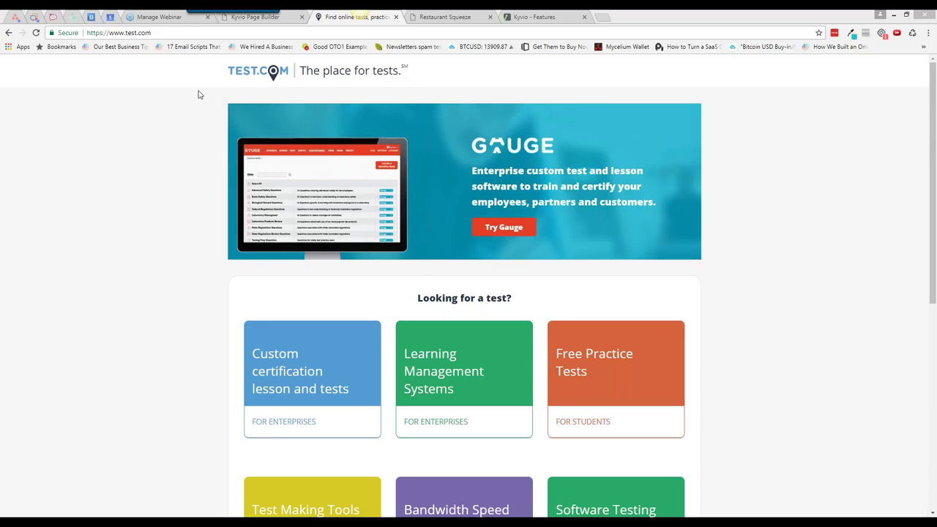
# Return to the page builder and review the General and Action settings of the RESERVE MY COPY button
pyautogui.click(255, 16)
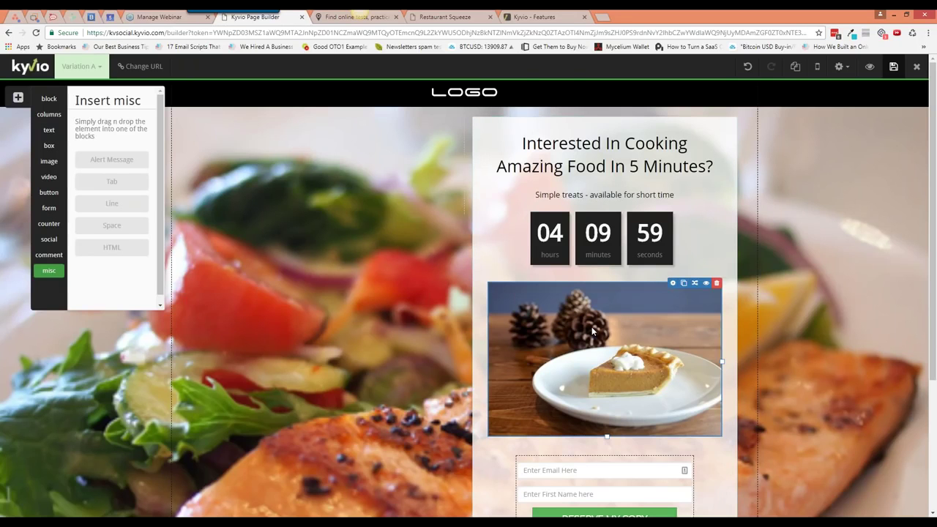
pyautogui.scroll(-3, 593, 331)
pyautogui.click(633, 320)
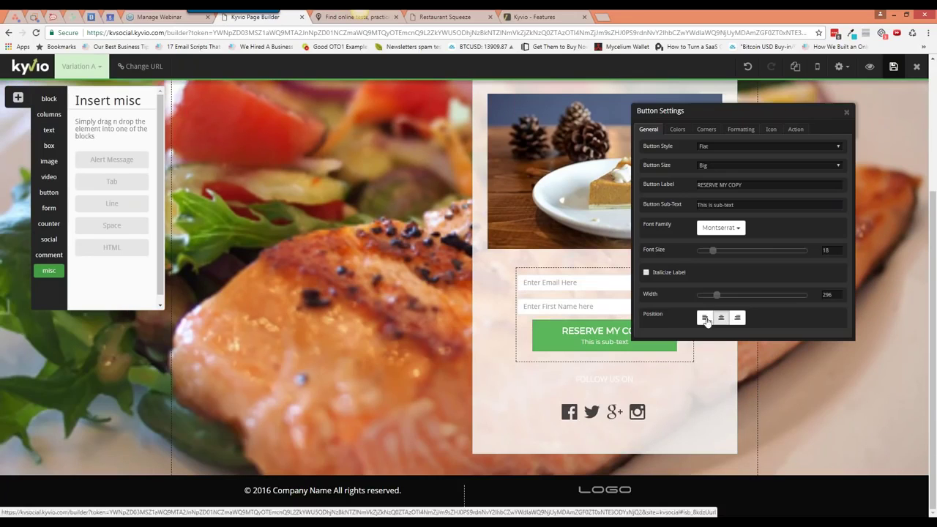
pyautogui.click(796, 129)
pyautogui.click(649, 129)
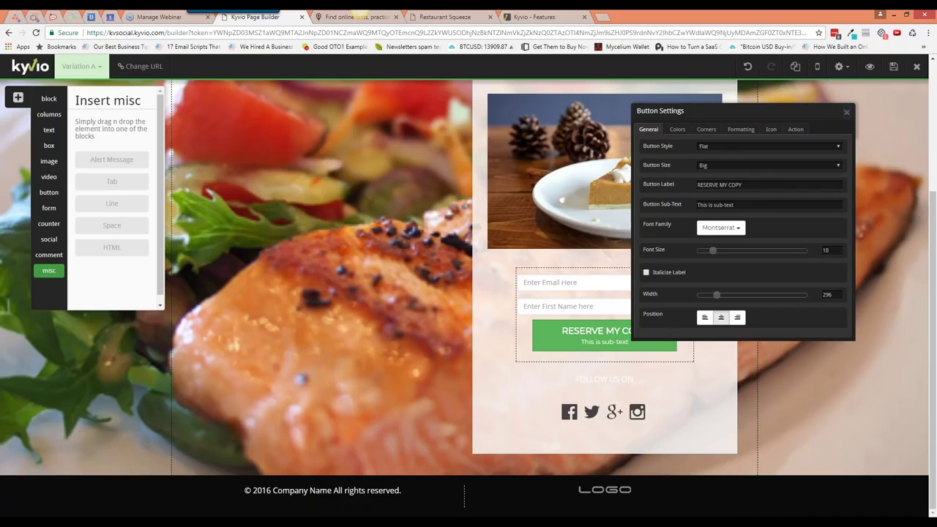
# Open the opt-in form's settings, compare its Thank You URL with the redirected page, and view the available email lists
pyautogui.click(648, 283)
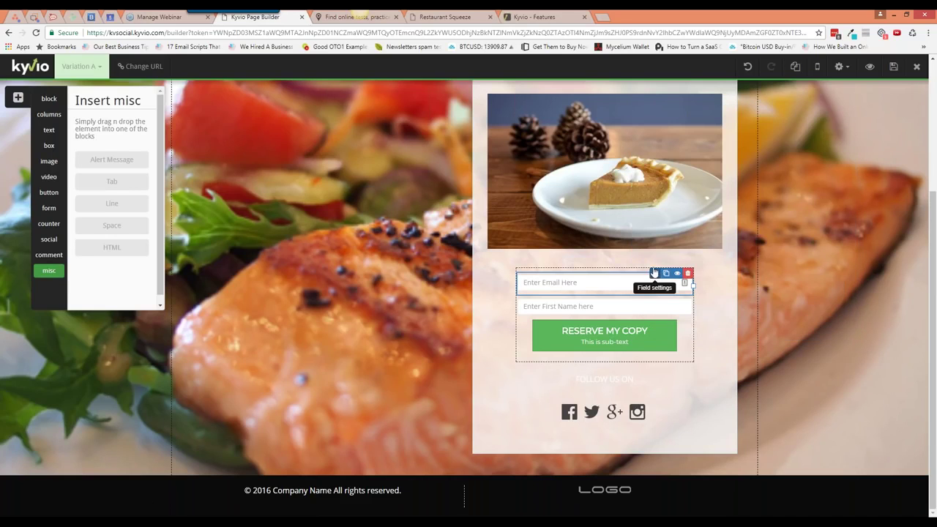
pyautogui.click(654, 275)
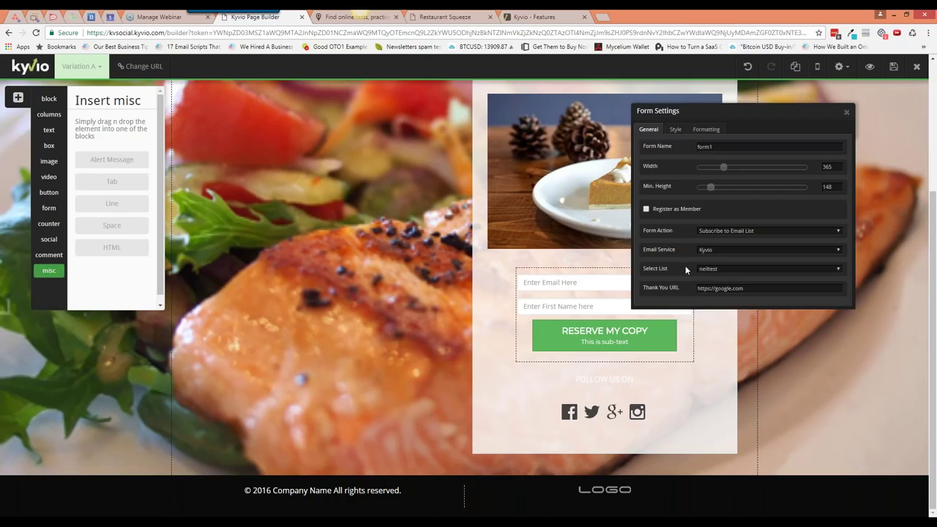
pyautogui.click(357, 16)
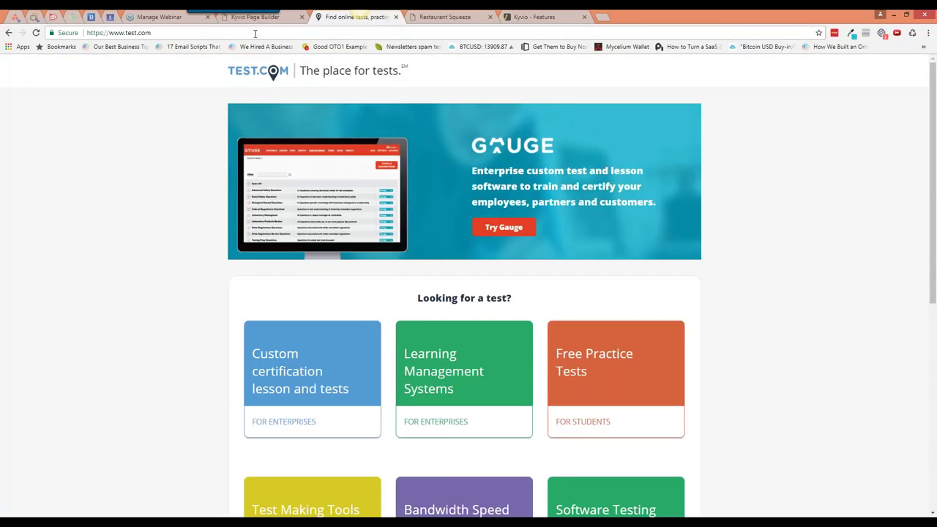
pyautogui.click(255, 16)
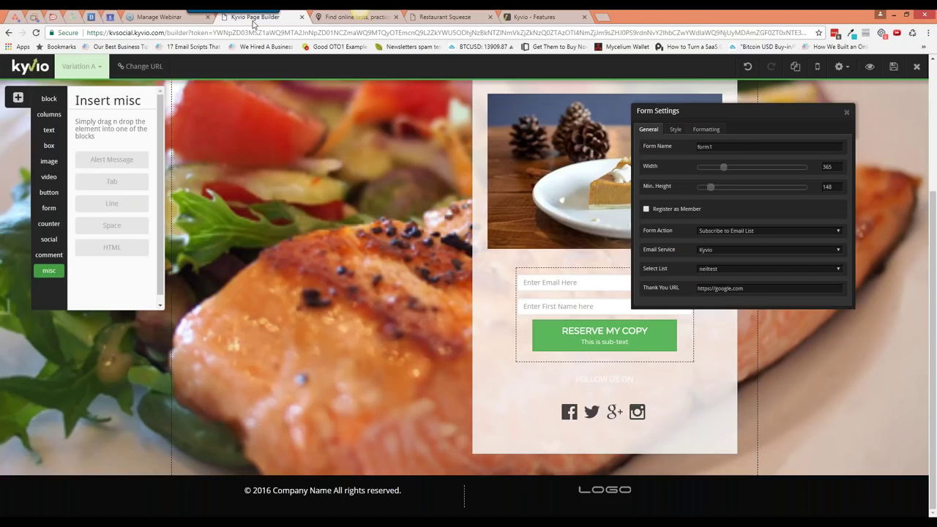
pyautogui.click(718, 268)
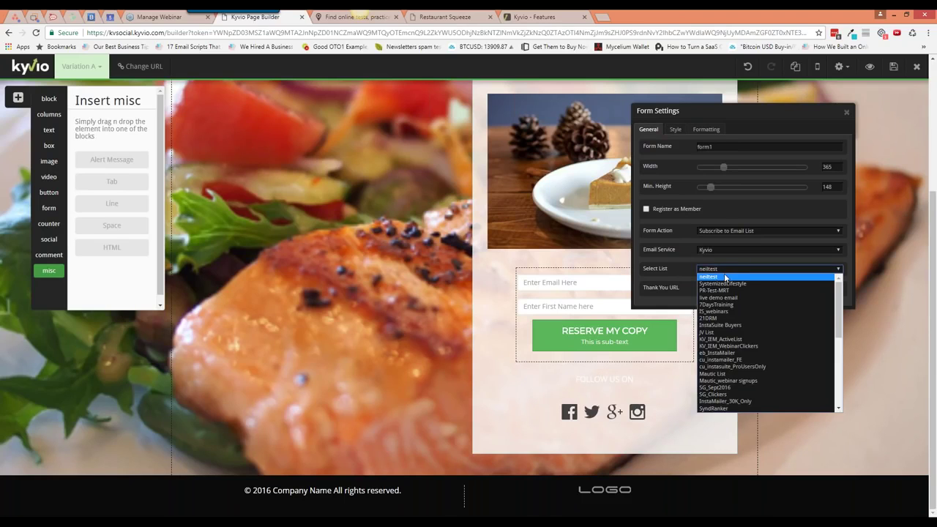
pyautogui.click(687, 273)
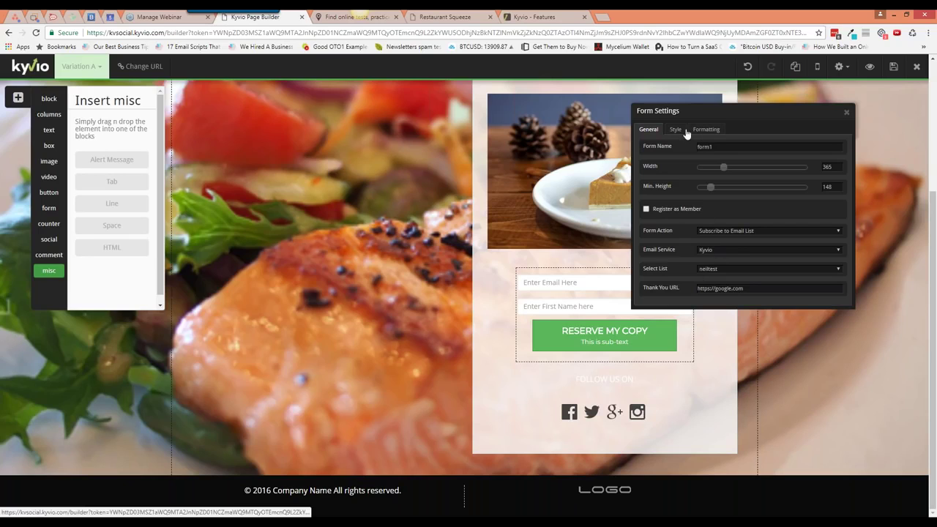
# Try the form actions Custom Integration, Subscribe to Email List and Register to Webinar Event on the opt-in form
pyautogui.click(736, 231)
pyautogui.click(735, 266)
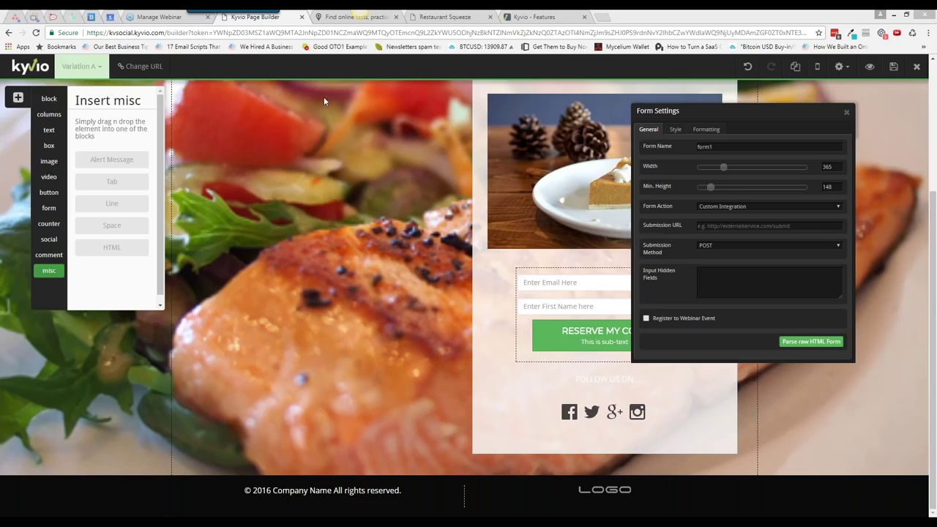
pyautogui.moveTo(724, 115); pyautogui.dragTo(594, 126)
pyautogui.click(606, 217)
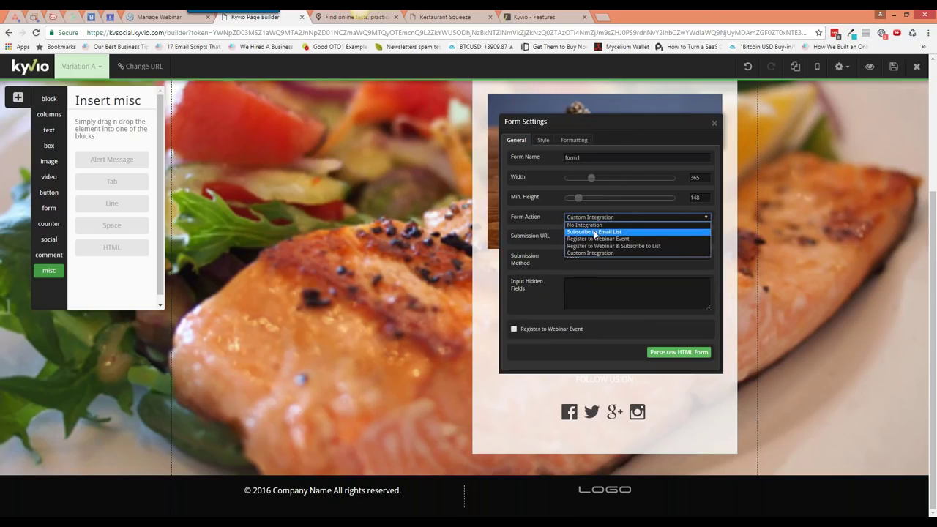
pyautogui.click(595, 232)
pyautogui.click(611, 243)
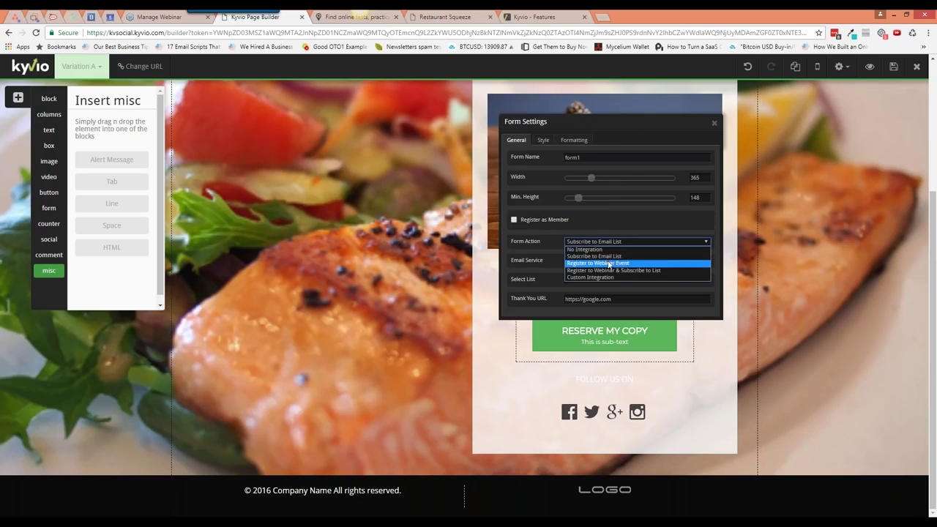
pyautogui.click(609, 262)
# Set the form action to No Integration and enable Register as Member with access to Product Creation Bootcamp (Basic Level)
pyautogui.click(599, 244)
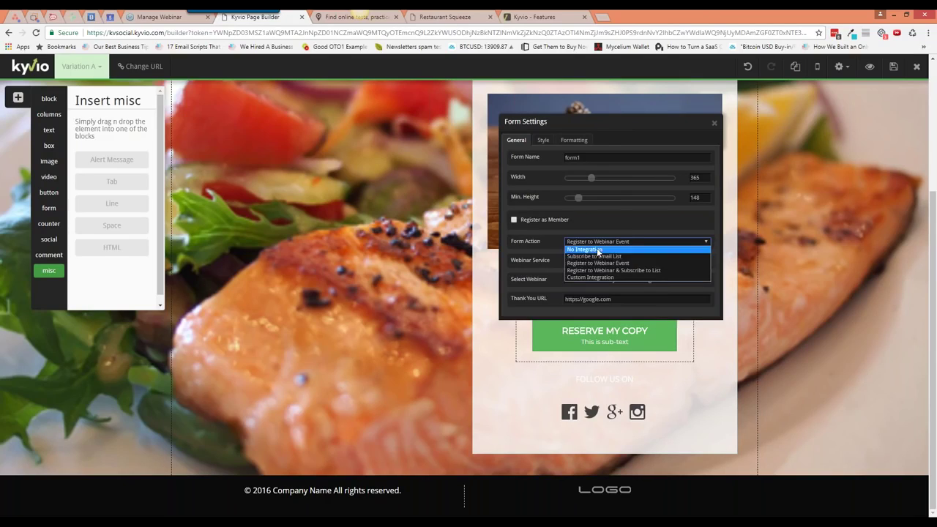
pyautogui.click(597, 252)
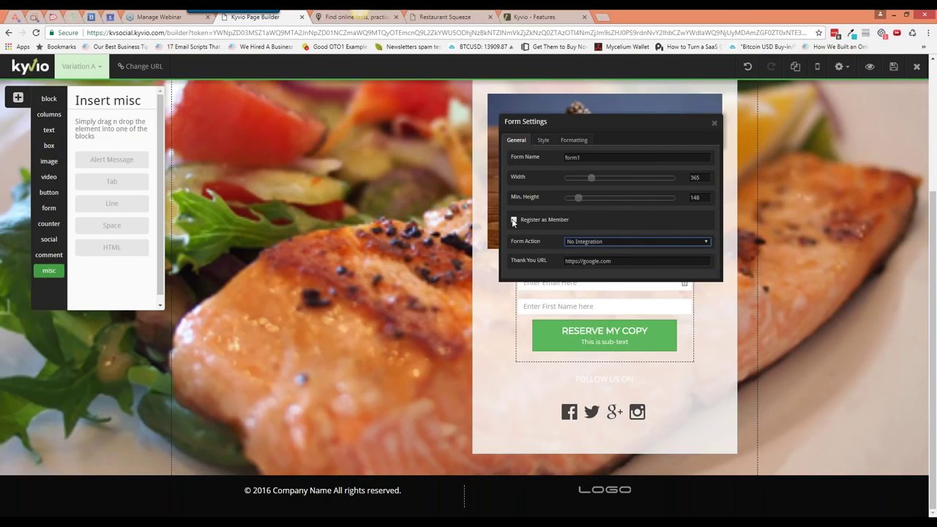
pyautogui.click(514, 220)
pyautogui.click(610, 241)
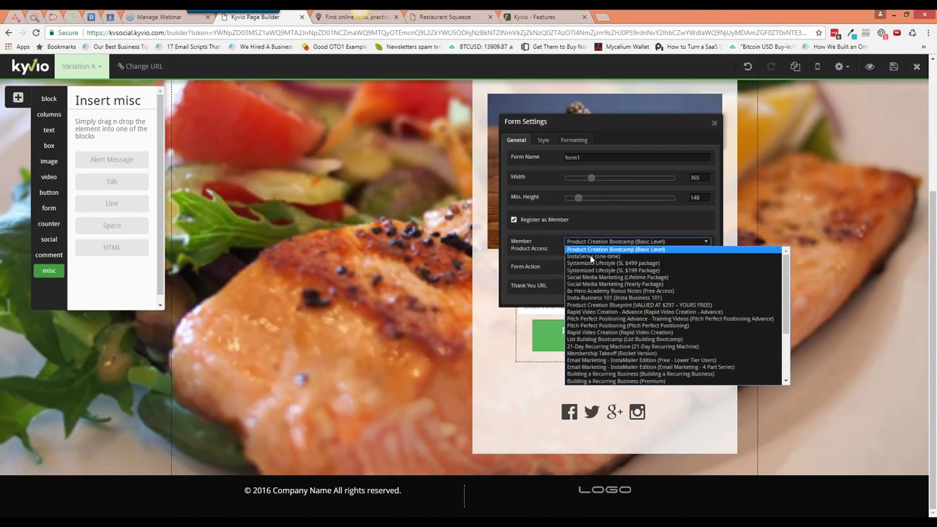
pyautogui.click(605, 229)
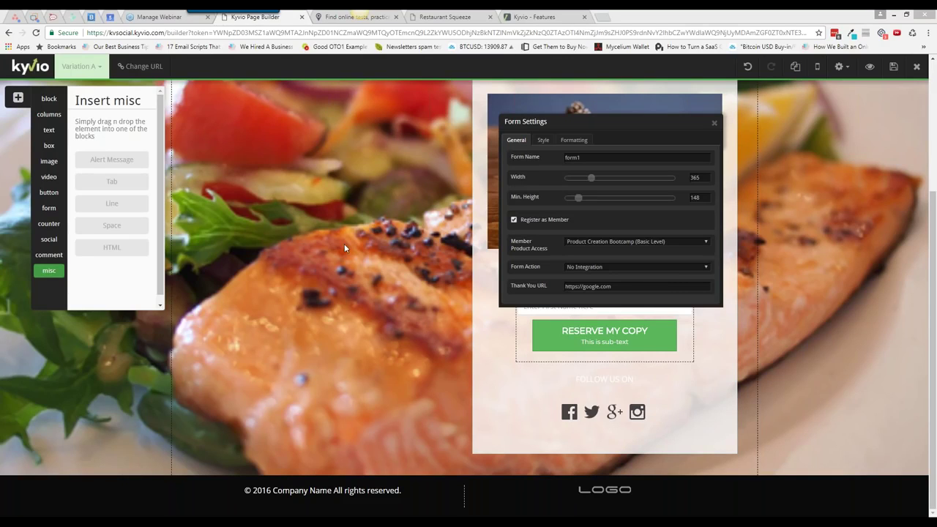
pyautogui.click(715, 123)
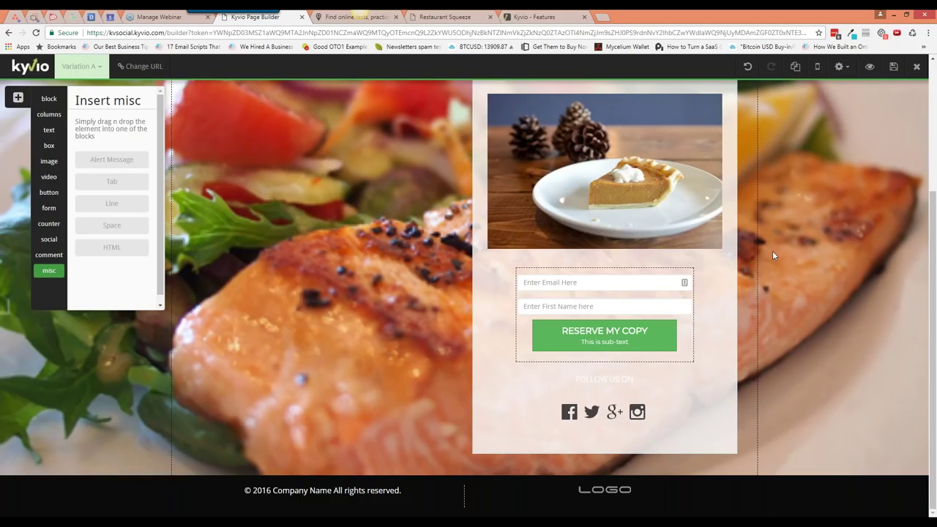
# Move the white content box with the headline, countdown, image and form into the empty left column of the page
pyautogui.scroll(3, 773, 251)
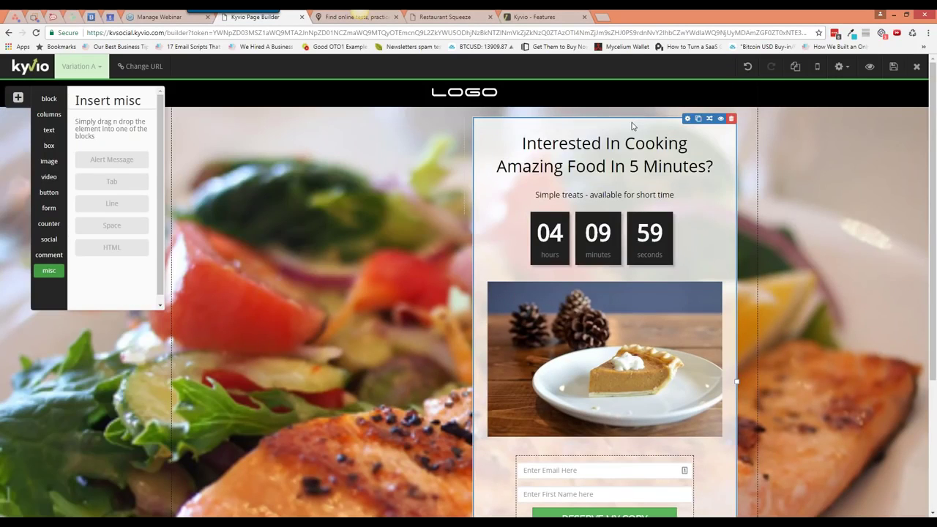
pyautogui.moveTo(631, 122); pyautogui.dragTo(348, 145)
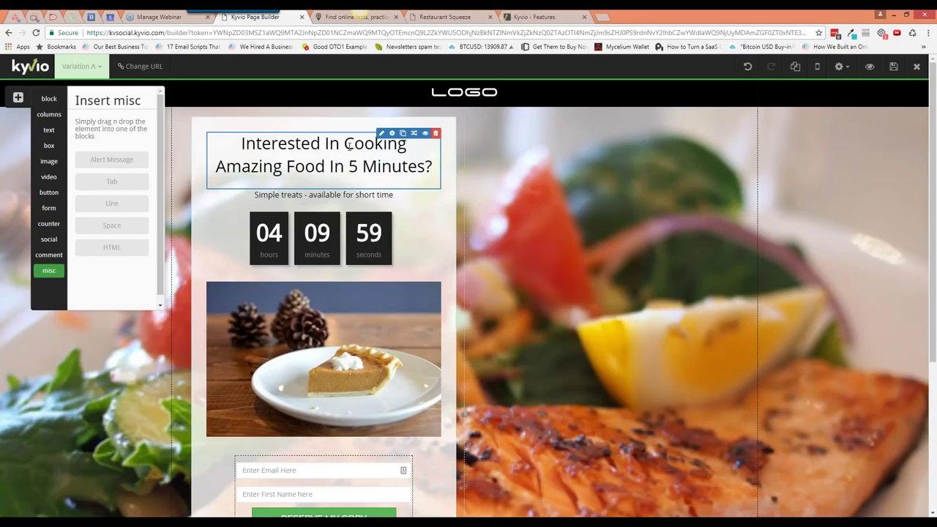
pyautogui.scroll(-3, 523, 415)
pyautogui.scroll(3, 523, 414)
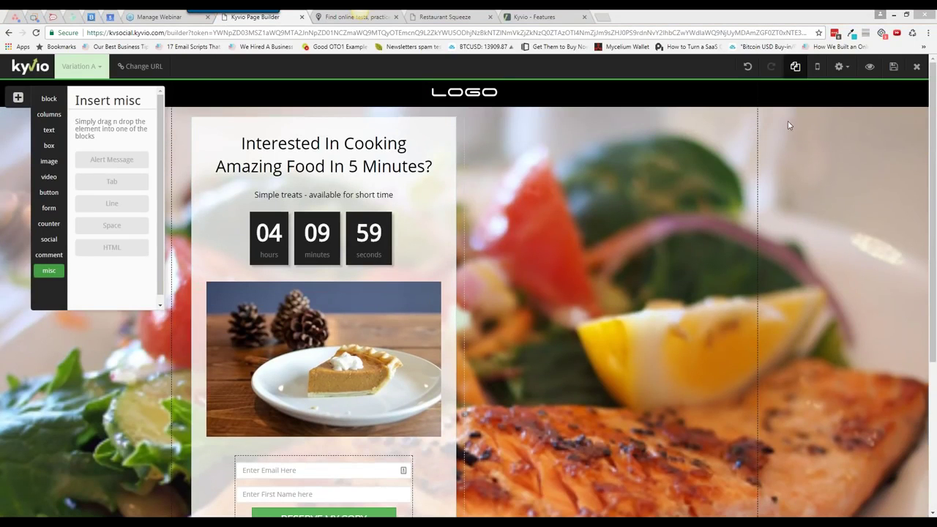
# Delete the black header block containing the logo at the top of the page
pyautogui.moveTo(918, 92)
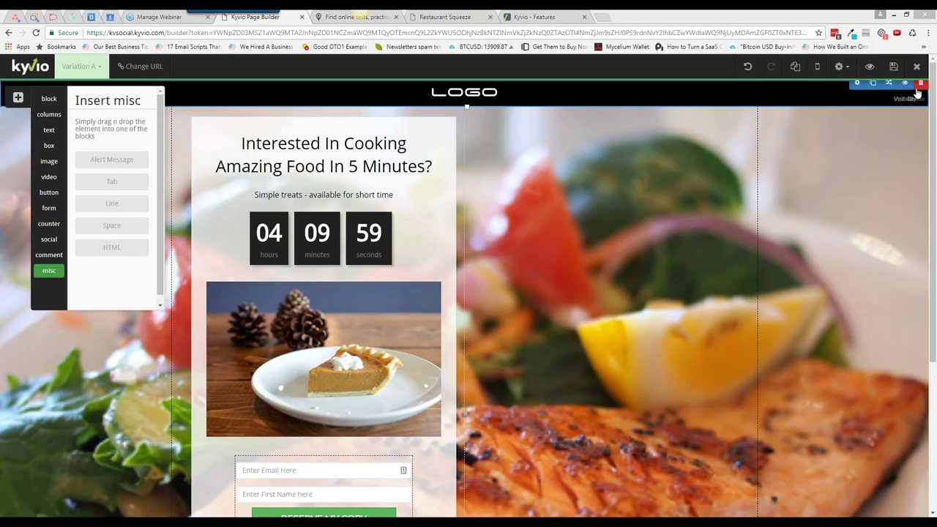
pyautogui.click(921, 82)
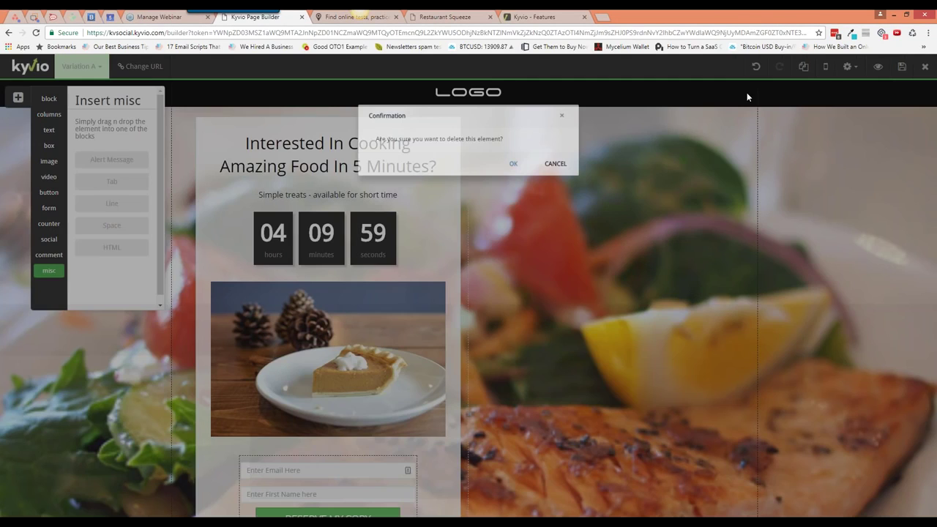
pyautogui.press('Return')
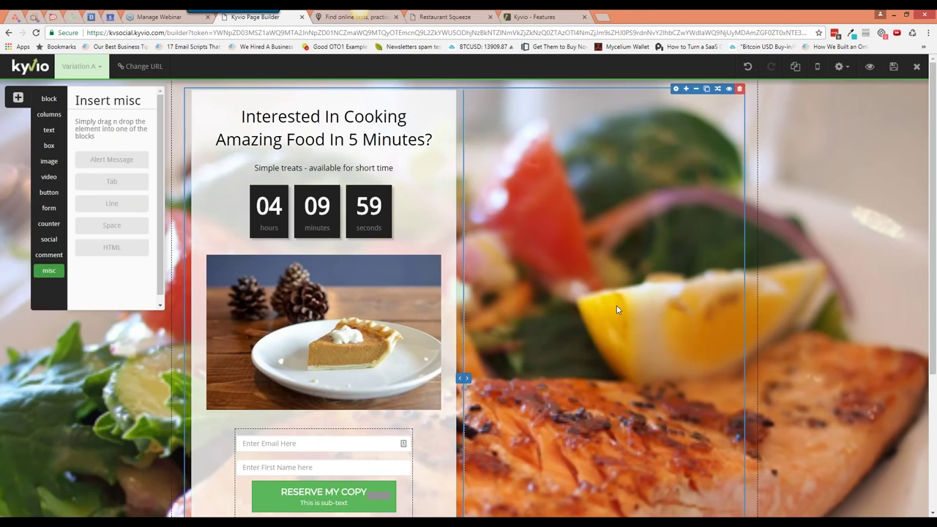
pyautogui.scroll(-3, 616, 305)
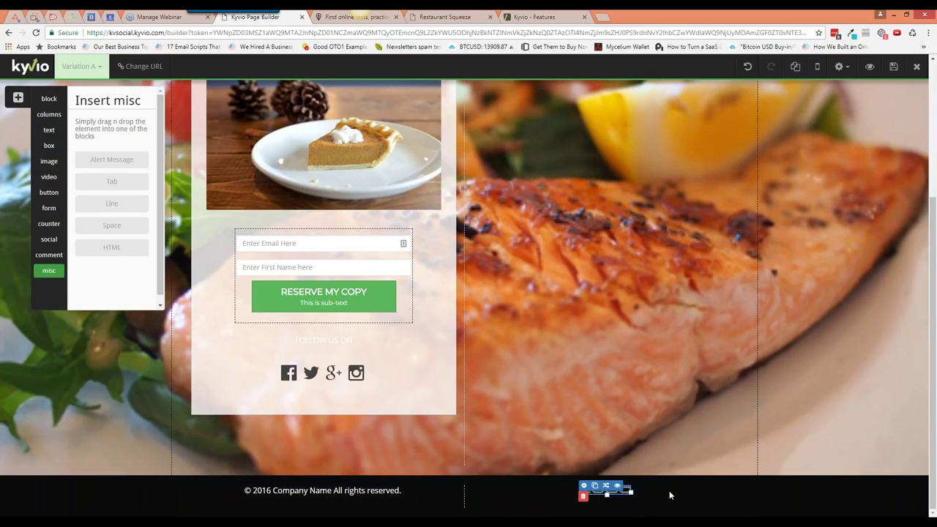
# Delete the social icons and the two-column copyright row from the black footer block
pyautogui.click(583, 497)
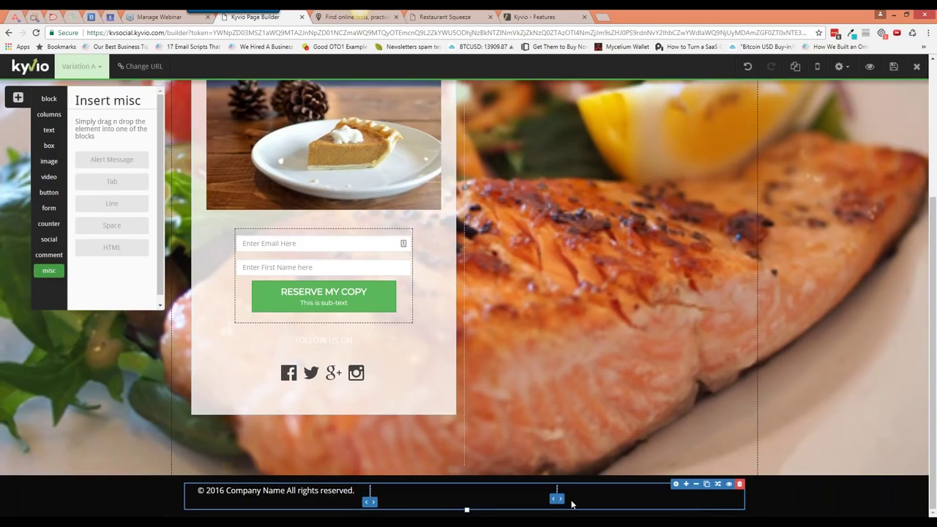
pyautogui.click(740, 485)
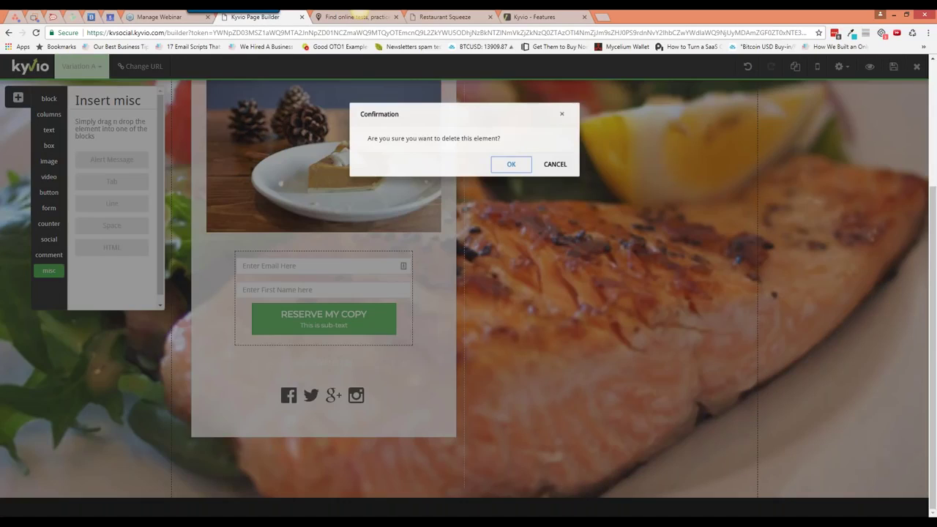
pyautogui.press('Return')
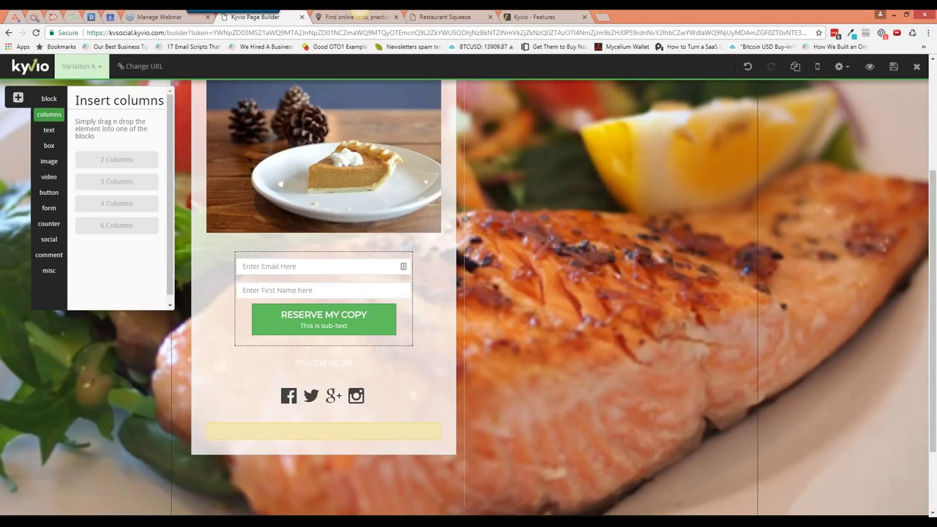
# Insert a four-column row into the empty black footer block and shrink the row to a thin strip
pyautogui.scroll(-2, 483, 430)
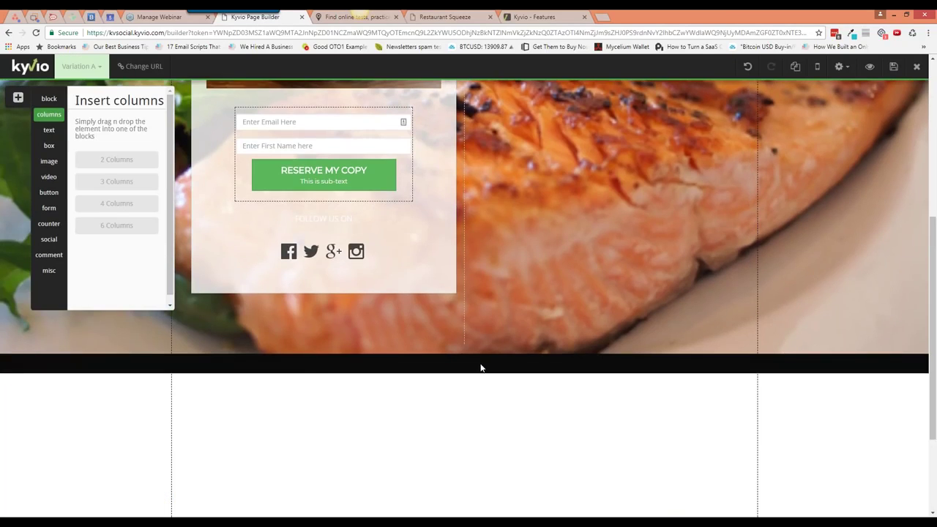
pyautogui.scroll(2, 481, 367)
pyautogui.moveTo(473, 456); pyautogui.dragTo(497, 456)
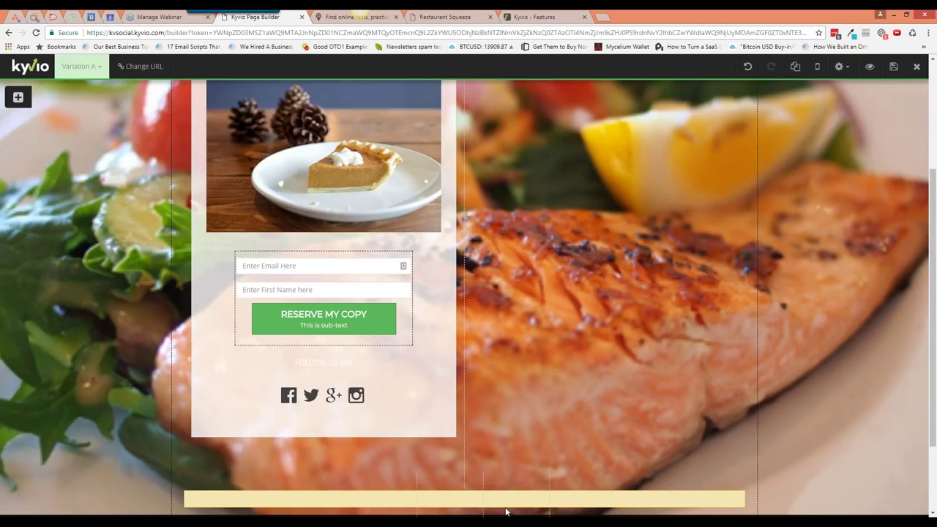
pyautogui.scroll(-1, 505, 511)
pyautogui.scroll(-1, 505, 517)
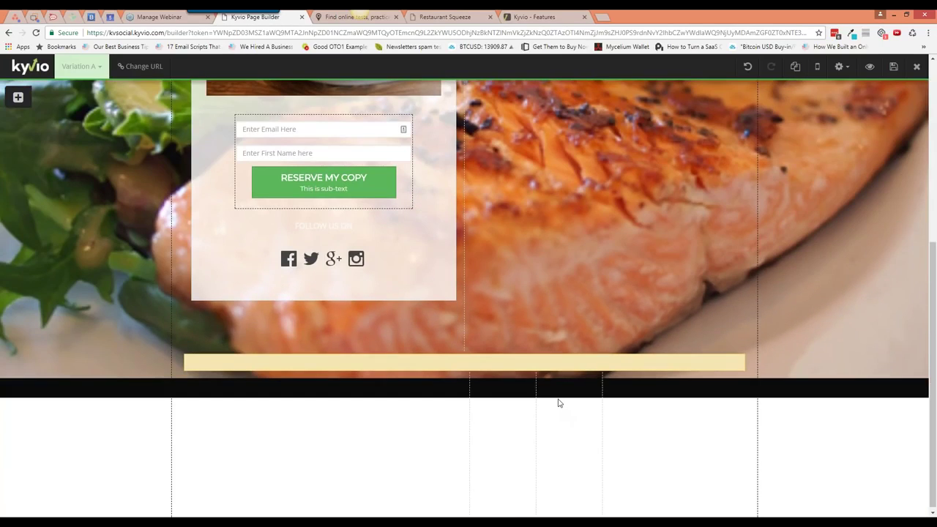
pyautogui.moveTo(558, 398); pyautogui.dragTo(556, 413)
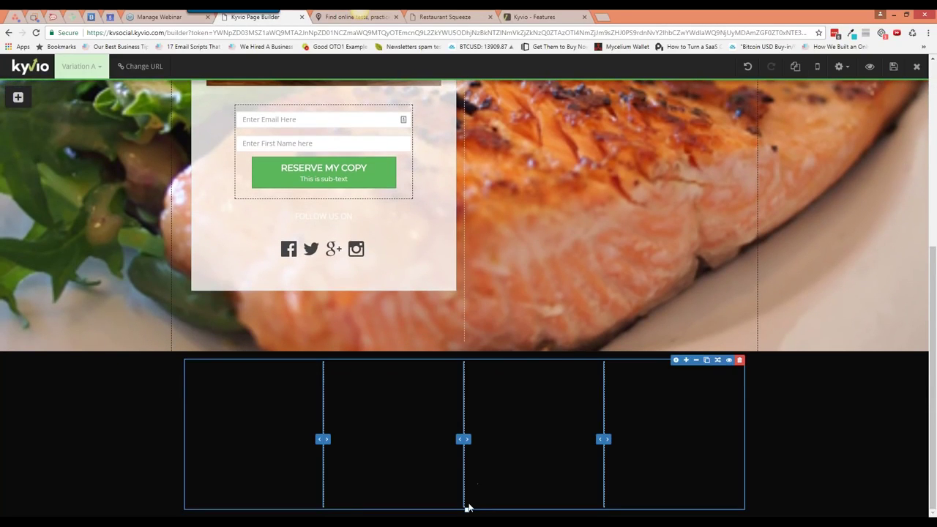
pyautogui.moveTo(467, 507); pyautogui.dragTo(289, 503)
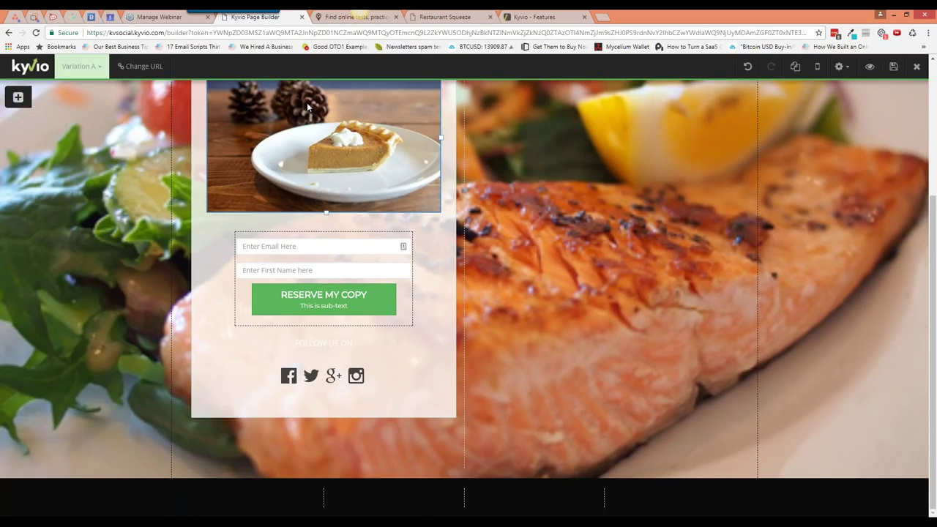
pyautogui.scroll(1, 498, 325)
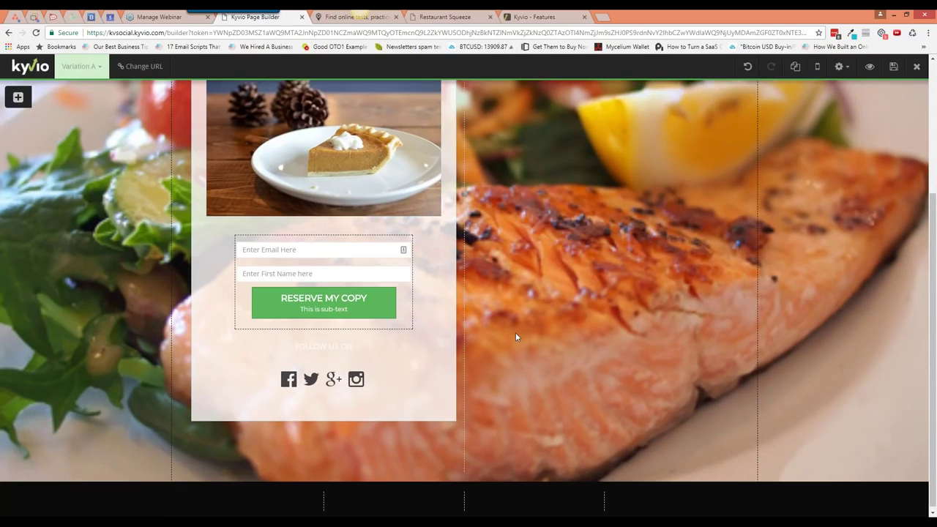
pyautogui.scroll(3, 515, 333)
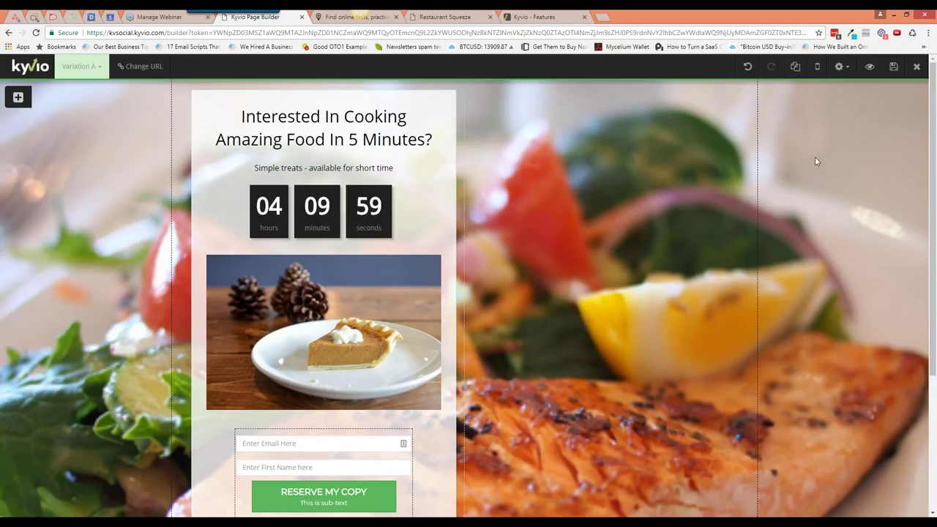
pyautogui.moveTo(867, 88)
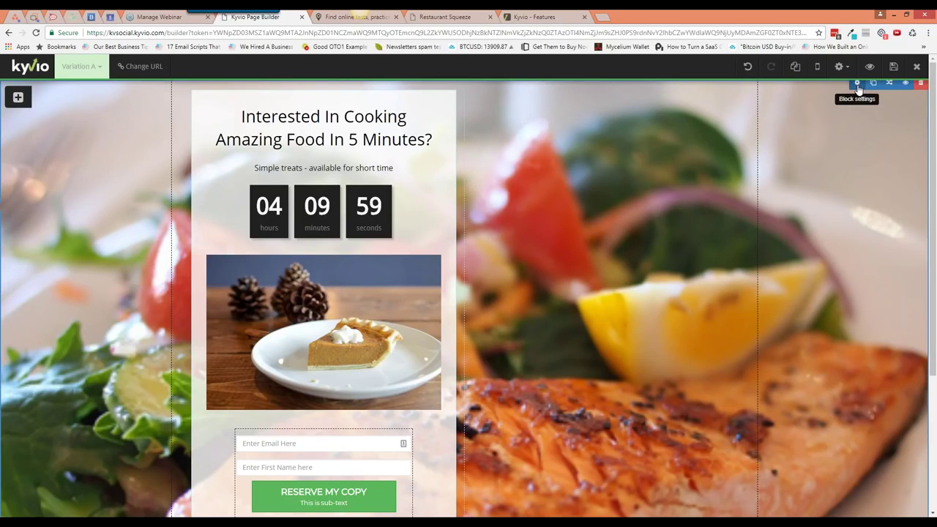
pyautogui.click(858, 86)
pyautogui.moveTo(729, 114); pyautogui.dragTo(705, 163)
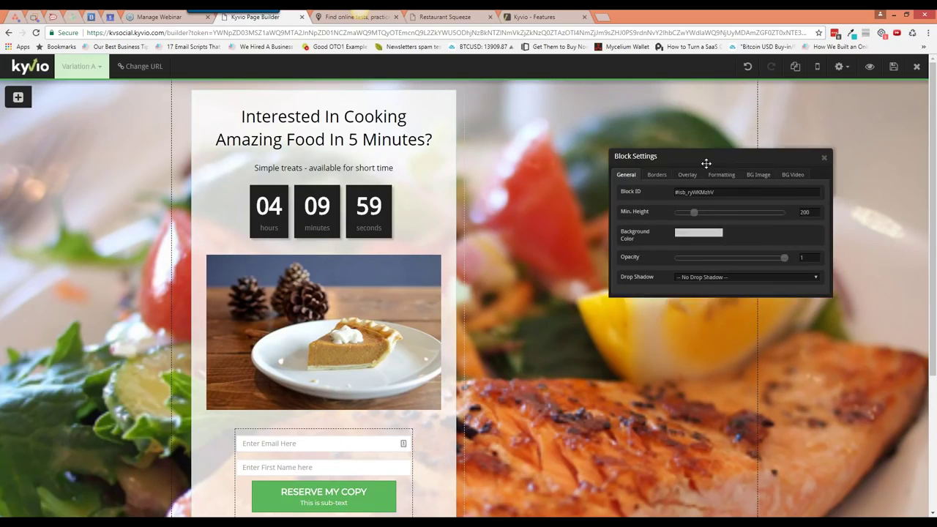
pyautogui.moveTo(672, 196); pyautogui.dragTo(729, 197)
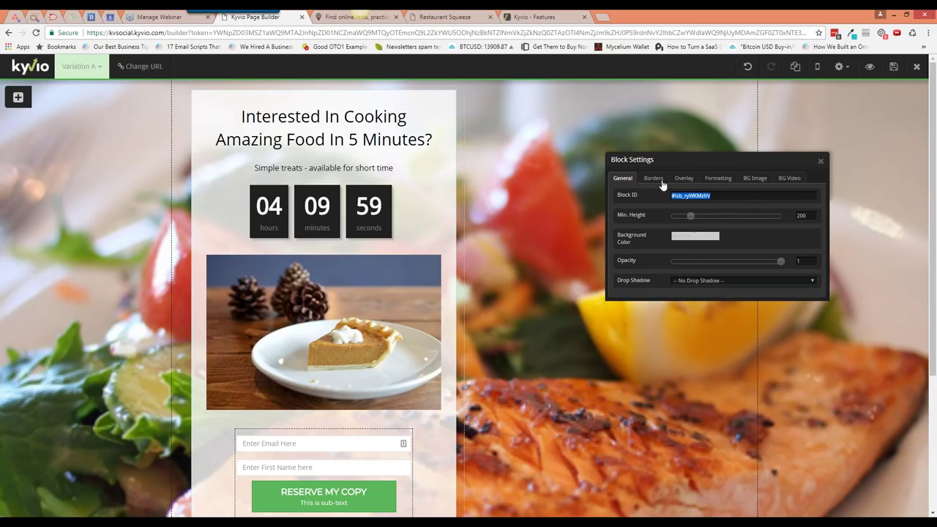
pyautogui.click(754, 181)
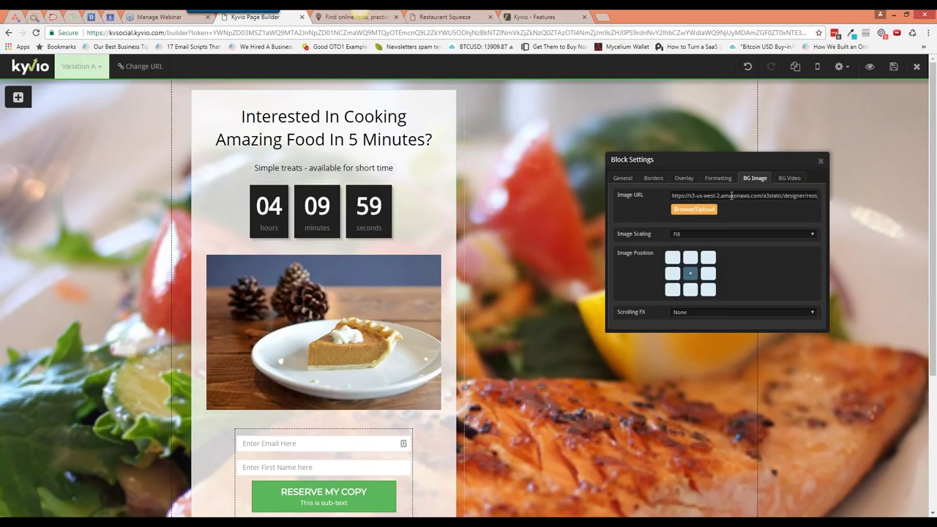
pyautogui.click(788, 180)
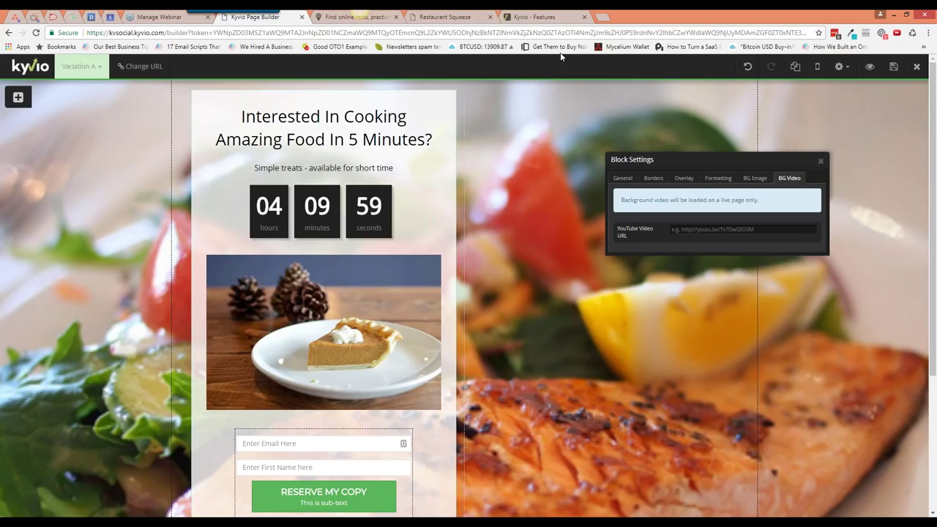
pyautogui.click(710, 232)
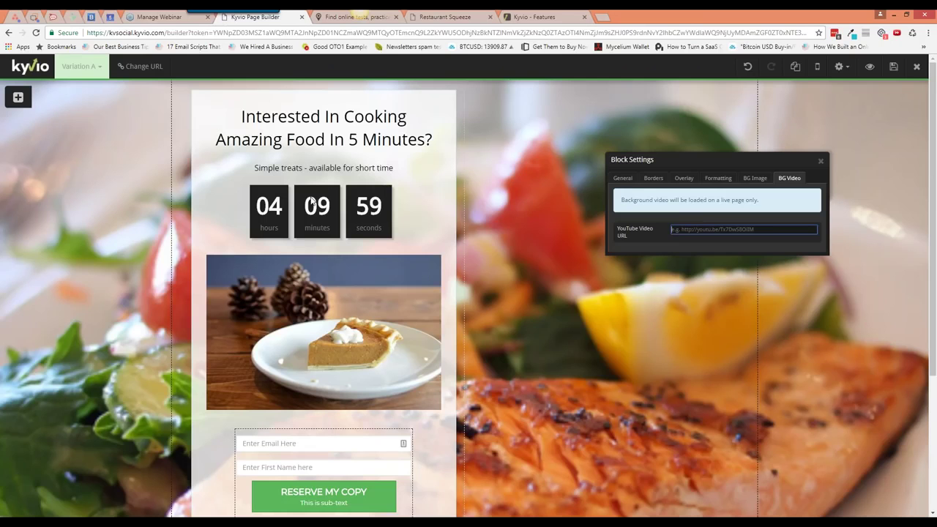
pyautogui.click(743, 230)
pyautogui.moveTo(715, 159); pyautogui.dragTo(573, 159)
pyautogui.click(574, 226)
pyautogui.write('https://www.youtube.com/watch?v=Lyj8wH2iTYg')
# Copy the main block's background image URL into a Notepad document and return to the page builder
pyautogui.click(614, 175)
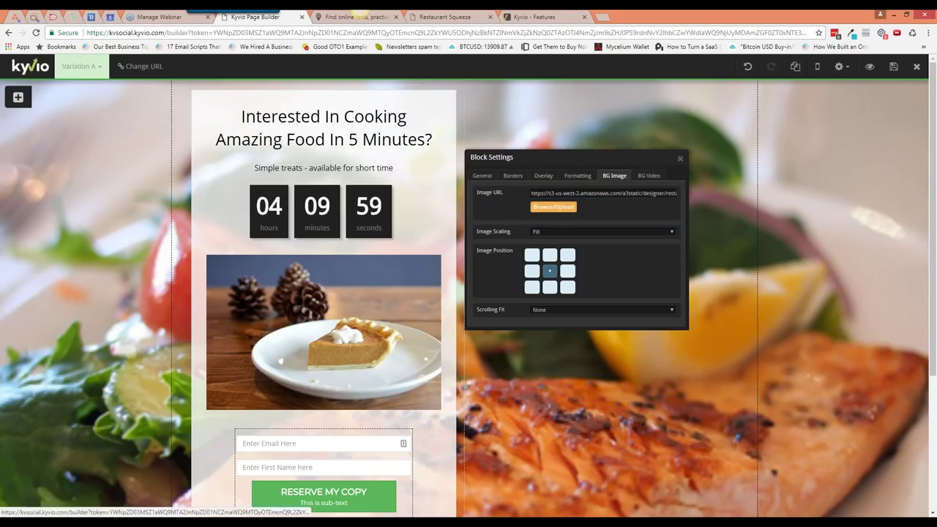
pyautogui.tripleClick(590, 193)
pyautogui.press('super')
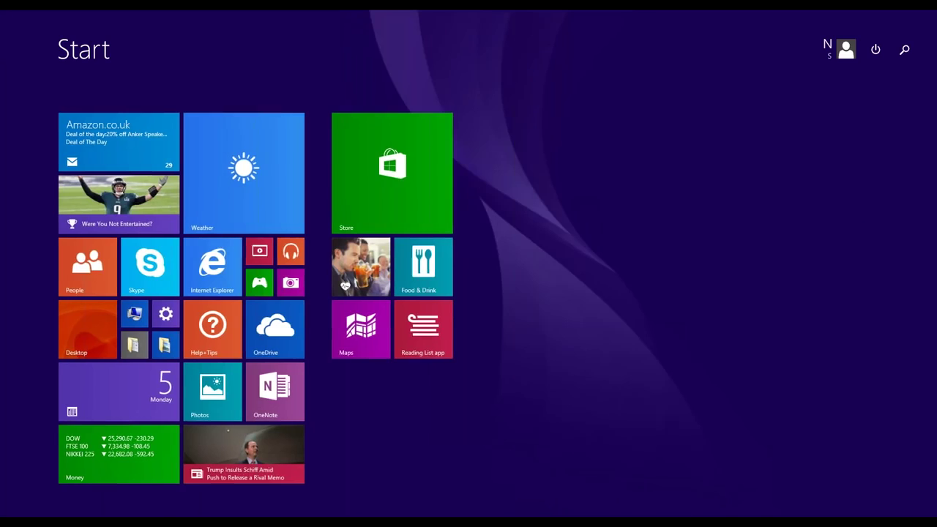
pyautogui.press('super')
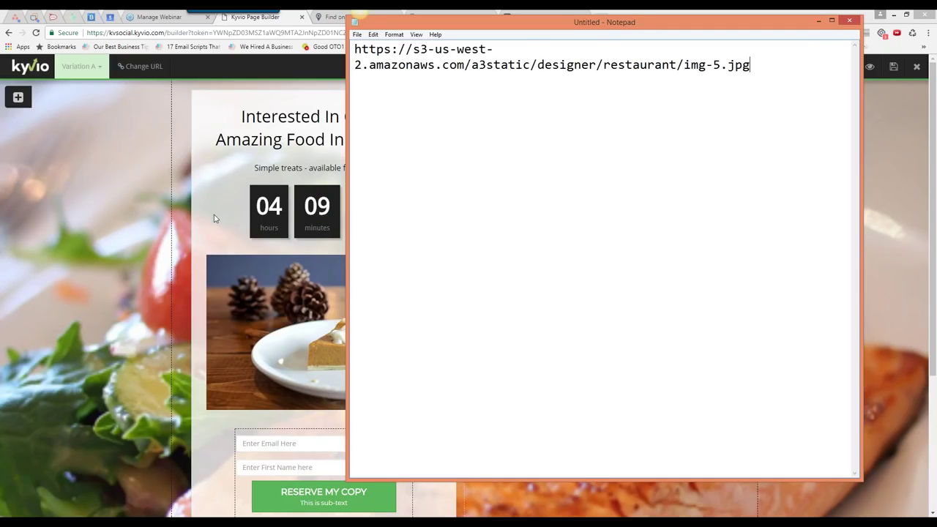
pyautogui.hotkey('alt', 'Tab')
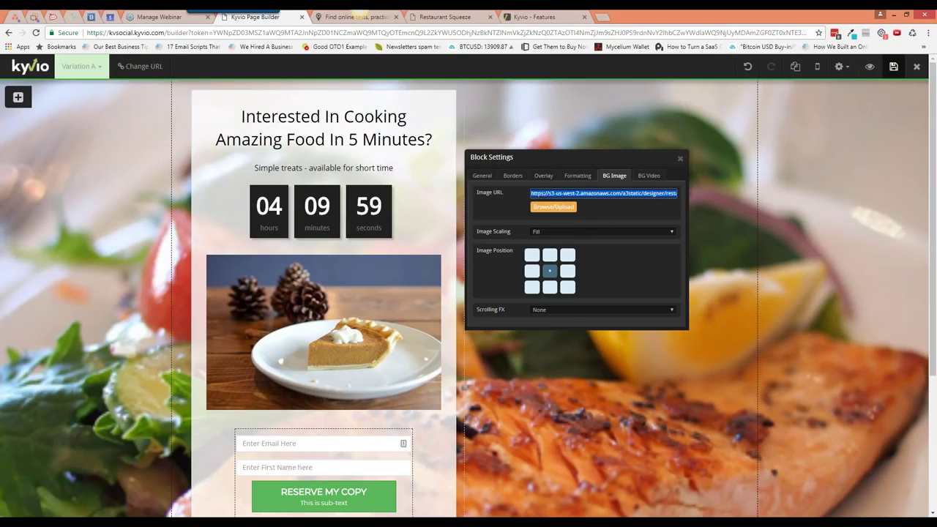
# Save the squeeze page, preview it with the background image still set, and return to the builder
pyautogui.click(894, 67)
pyautogui.click(894, 68)
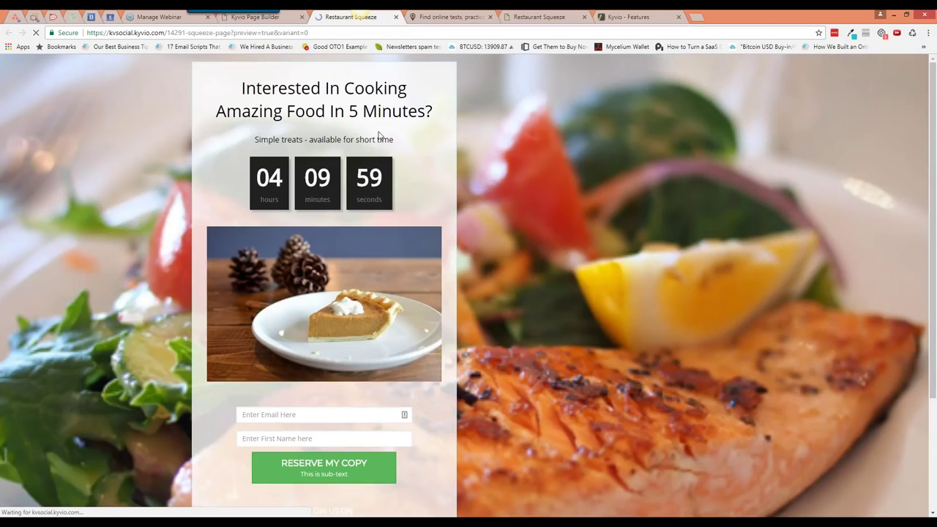
pyautogui.click(264, 16)
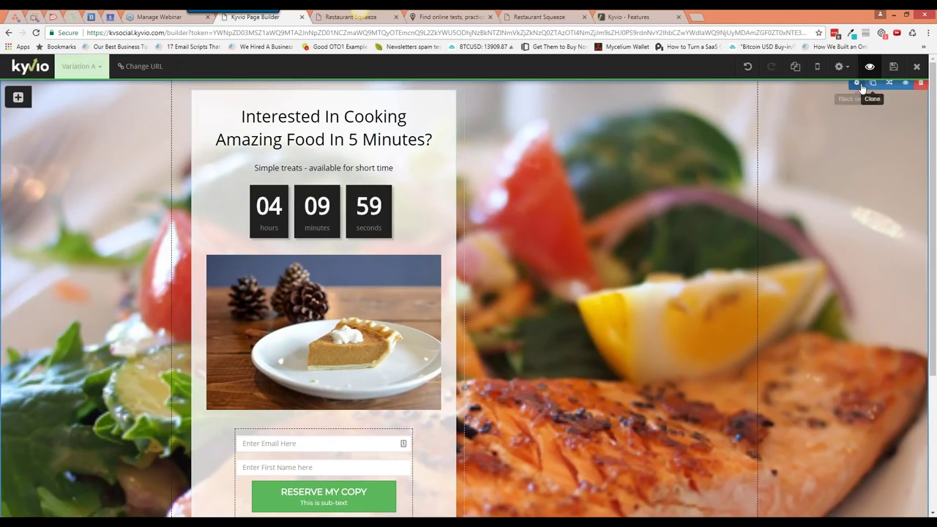
# Clear the background image URL in the main block's settings
pyautogui.click(872, 89)
pyautogui.click(774, 132)
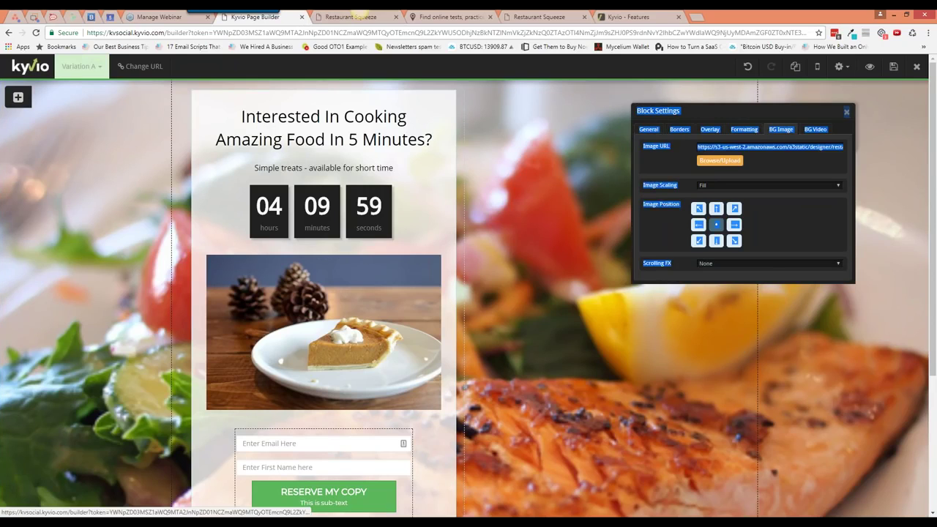
pyautogui.tripleClick(763, 150)
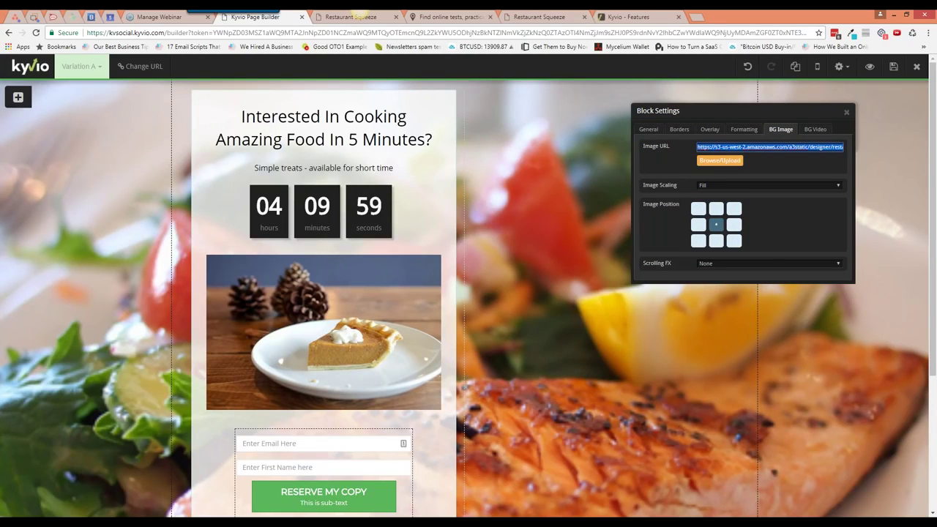
pyautogui.press('BackSpace')
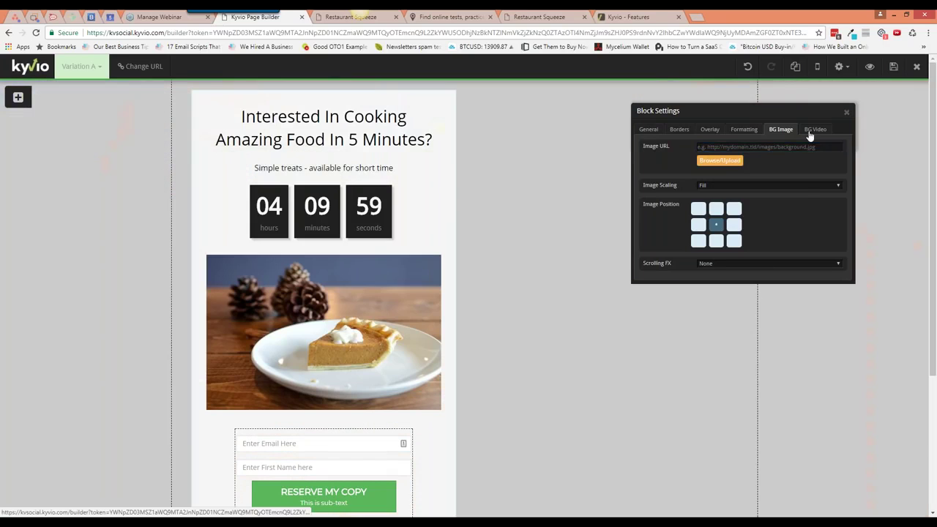
pyautogui.click(815, 129)
pyautogui.click(757, 181)
pyautogui.hotkey('ctrl', 'a')
pyautogui.hotkey('ctrl', 'v')
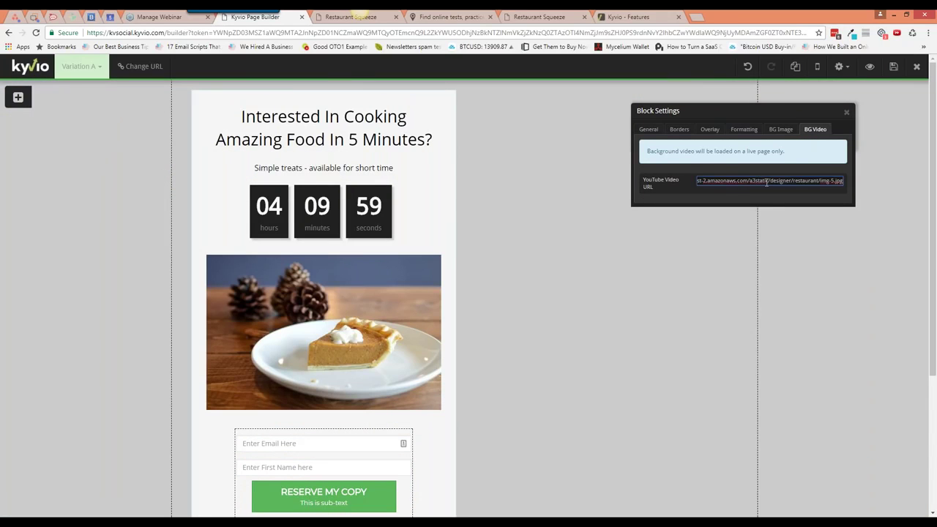
pyautogui.hotkey('ctrl', 'z')
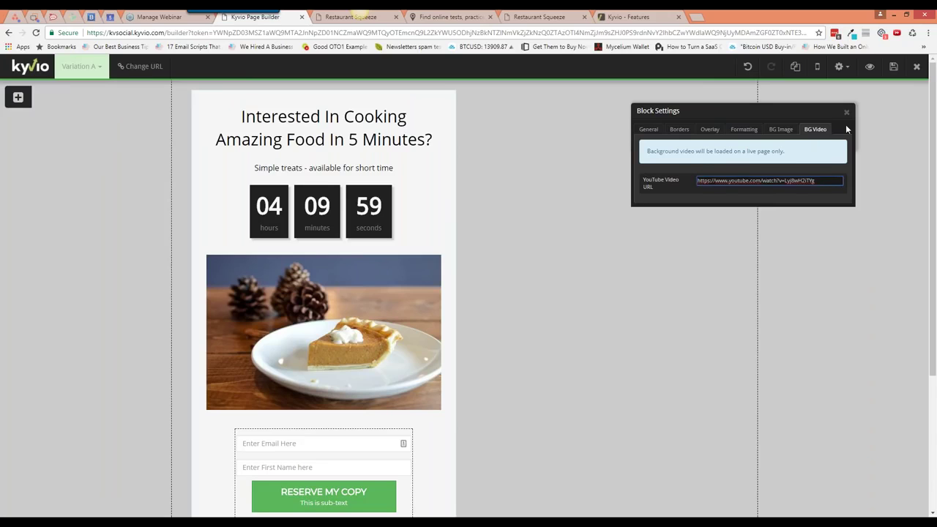
# Close the block settings, preview the page with only the background video, and return to the builder
pyautogui.click(847, 112)
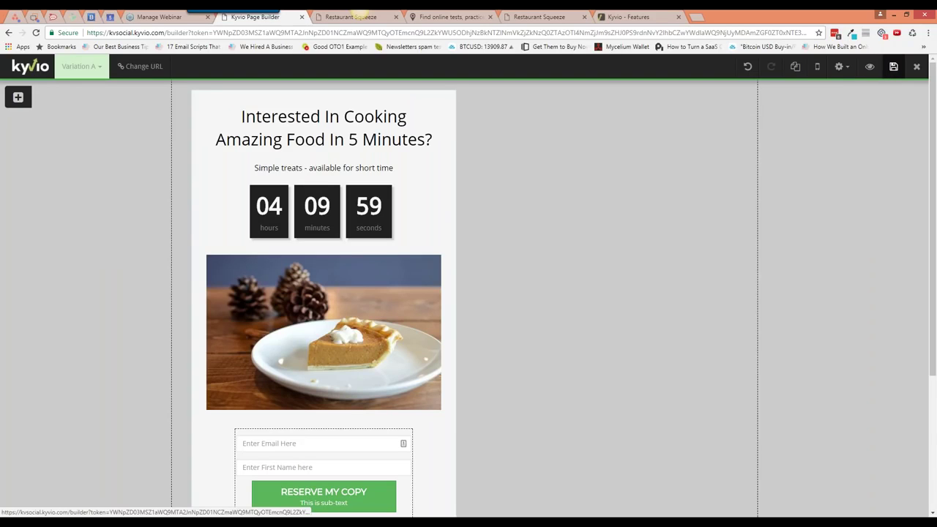
pyautogui.click(870, 67)
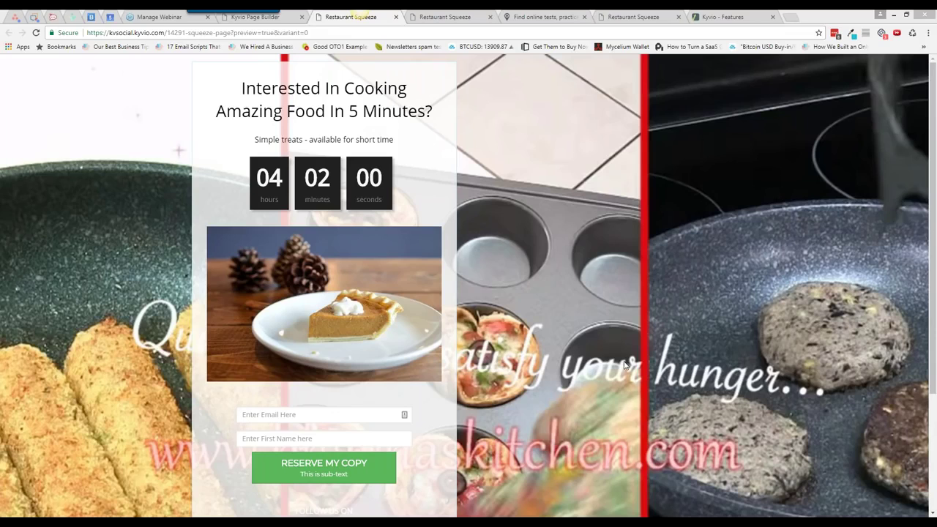
pyautogui.click(287, 21)
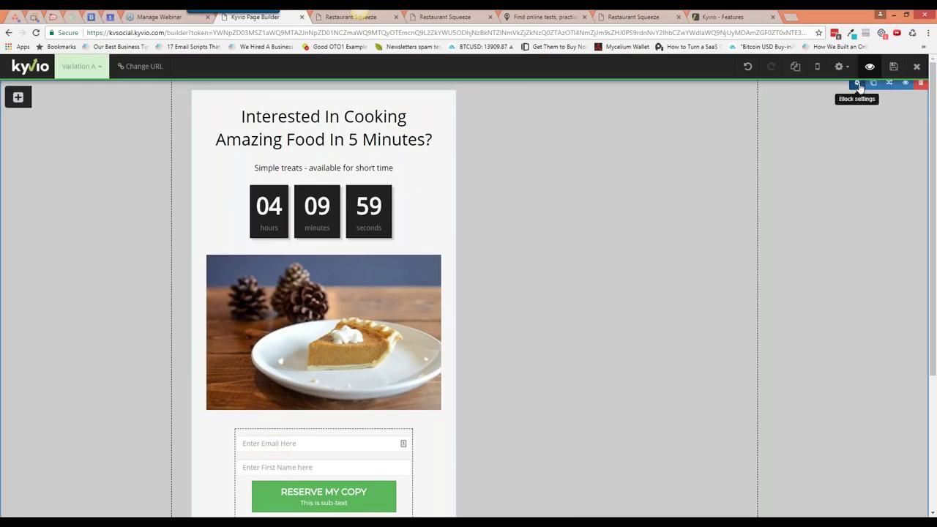
# Restore the main block's background image URL ending in designer/restaurant/img-5.jpg, clear its YouTube video URL, and save the page
pyautogui.click(854, 84)
pyautogui.click(779, 130)
pyautogui.tripleClick(754, 147)
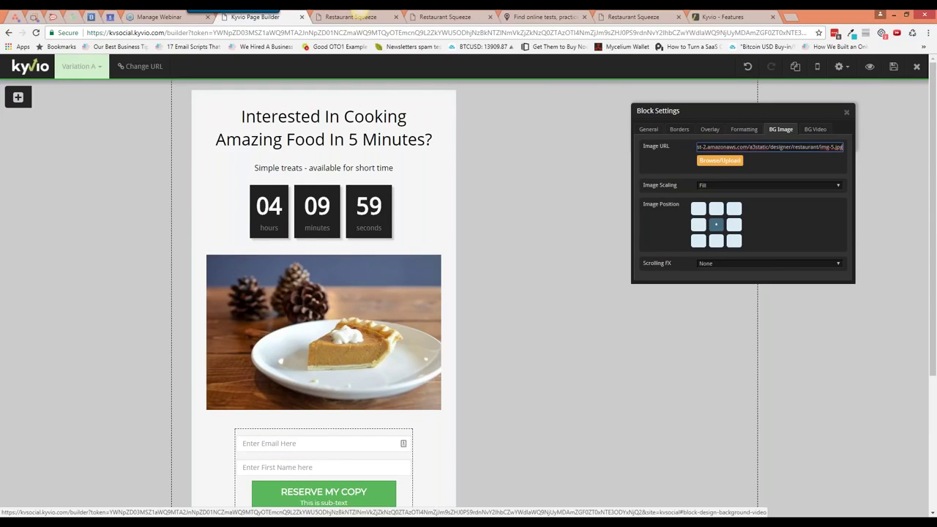
pyautogui.click(815, 129)
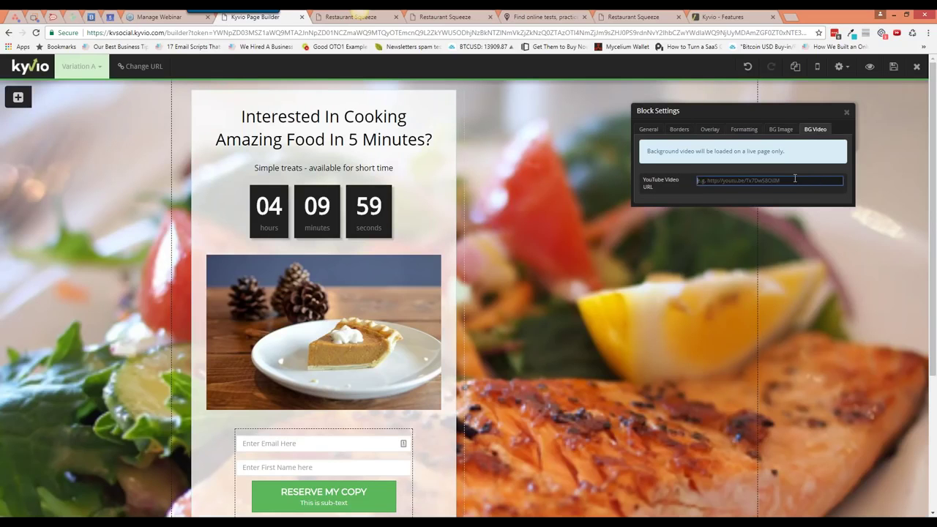
pyautogui.click(847, 114)
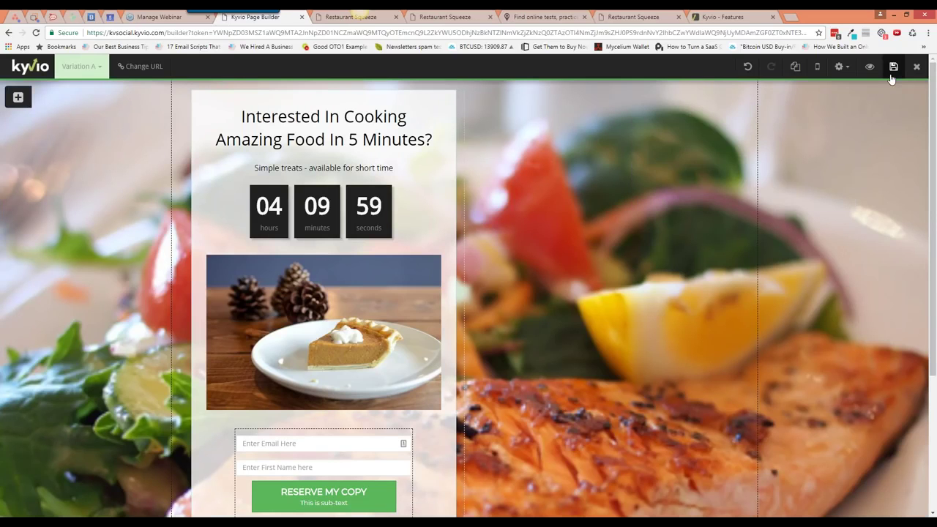
pyautogui.click(892, 68)
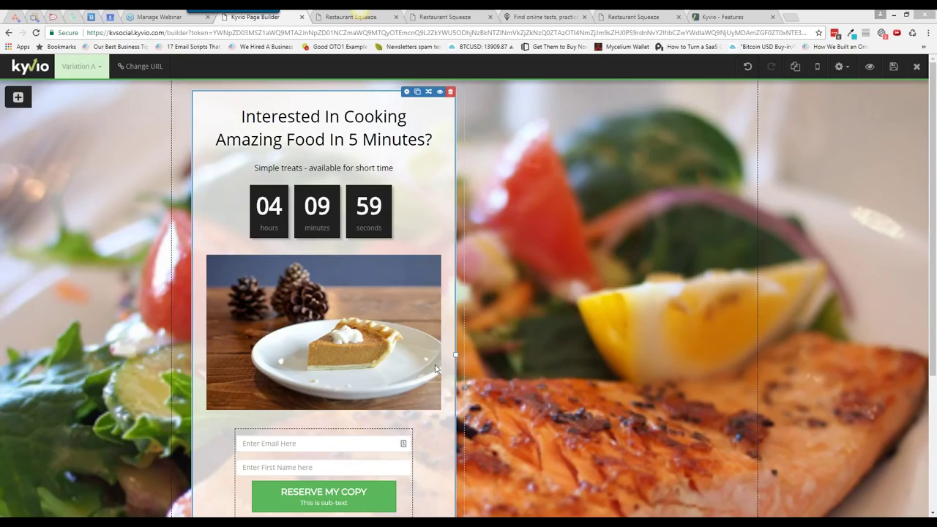
pyautogui.click(381, 274)
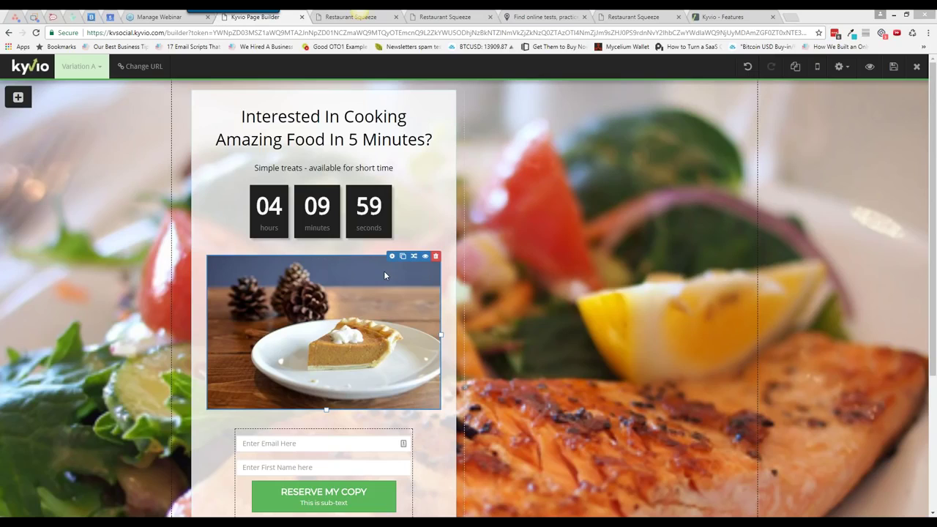
pyautogui.click(387, 276)
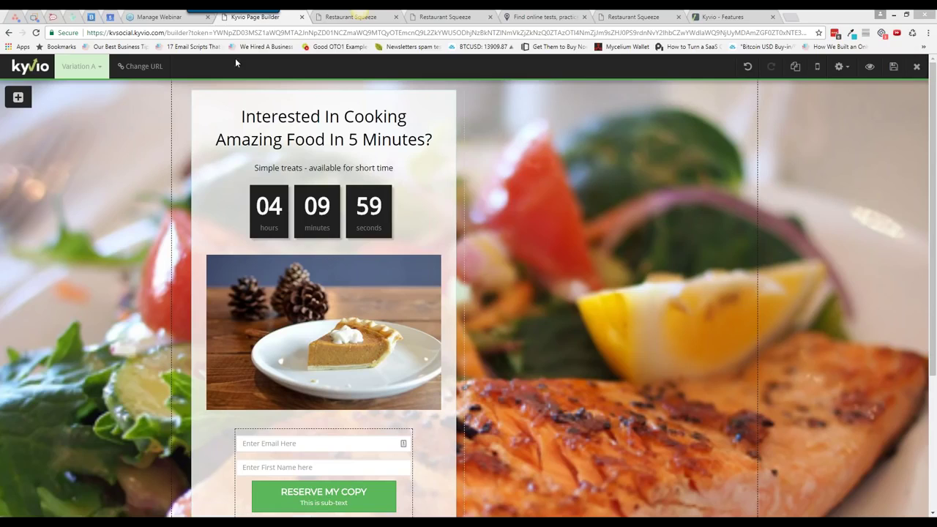
# Open the account's Integrations page in a separate tab, search it for "pixa", and return to the page builder
pyautogui.middleClick(39, 66)
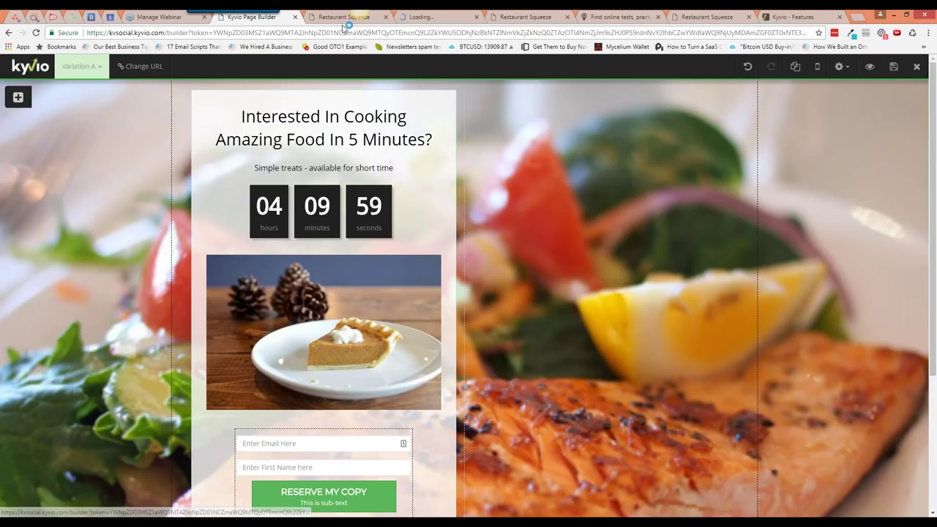
pyautogui.click(421, 17)
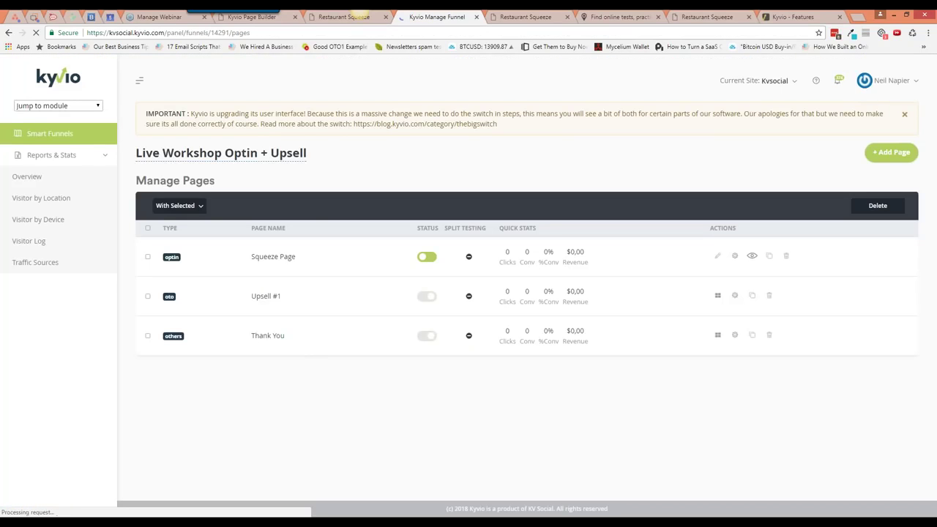
pyautogui.click(871, 82)
pyautogui.click(857, 218)
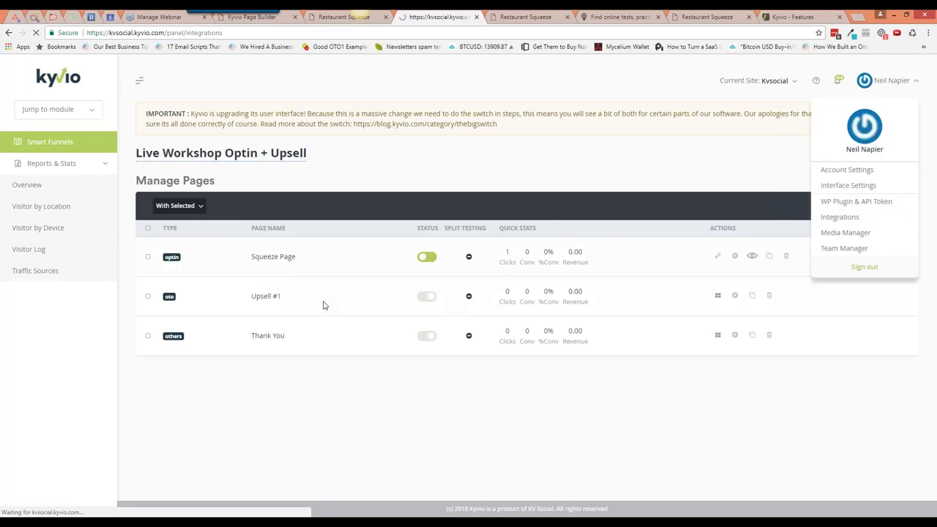
pyautogui.hotkey('ctrl', 'f')
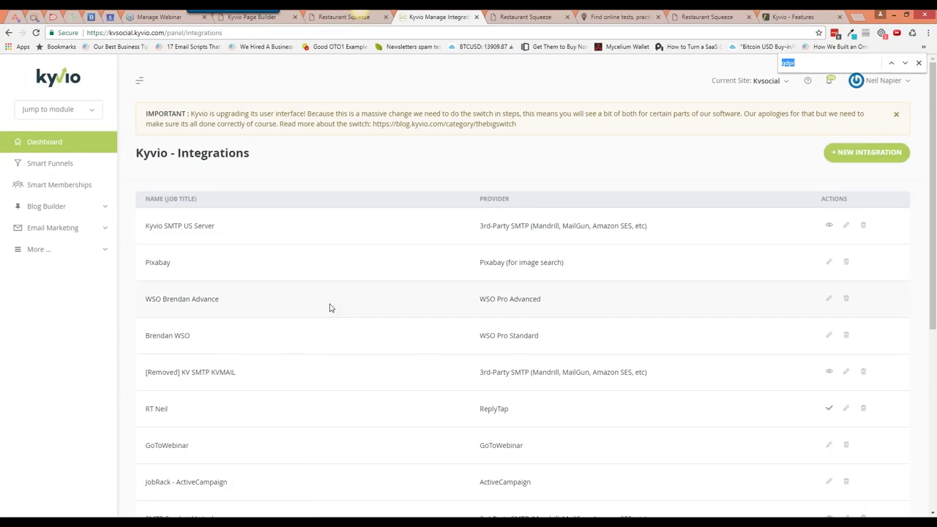
pyautogui.write('pixa')
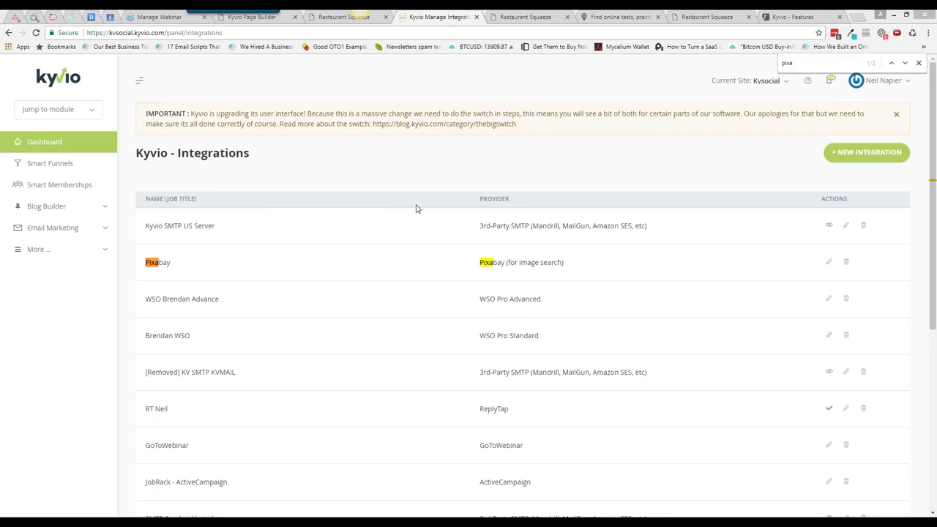
pyautogui.click(252, 17)
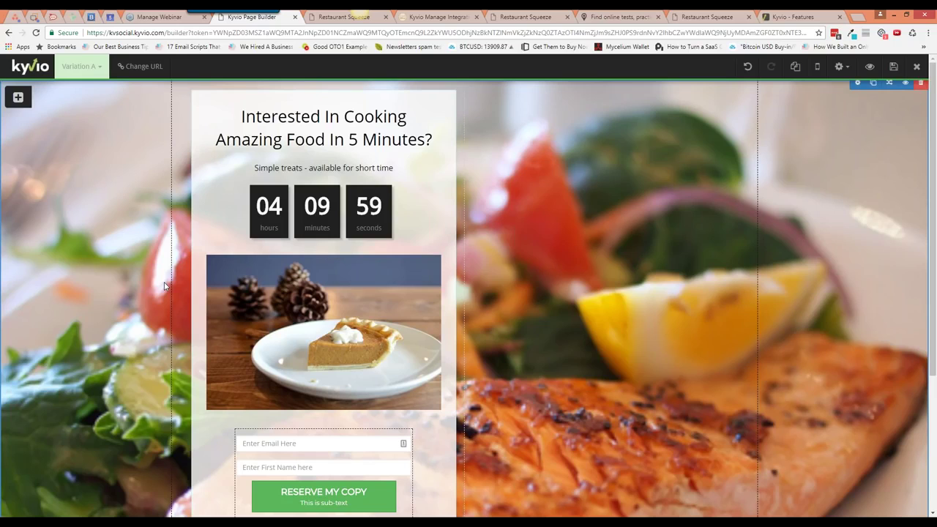
pyautogui.click(418, 216)
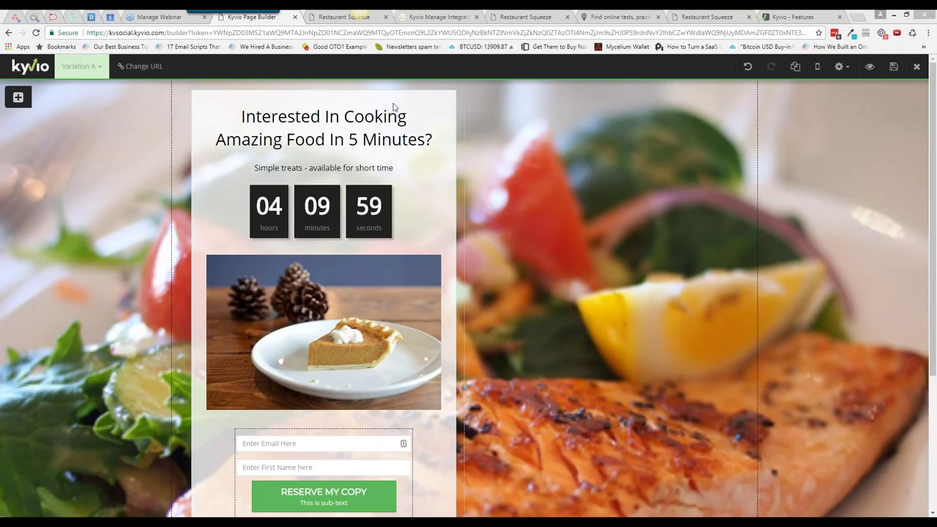
# Enable Display Header in the page's header options and close the dialog
pyautogui.click(839, 66)
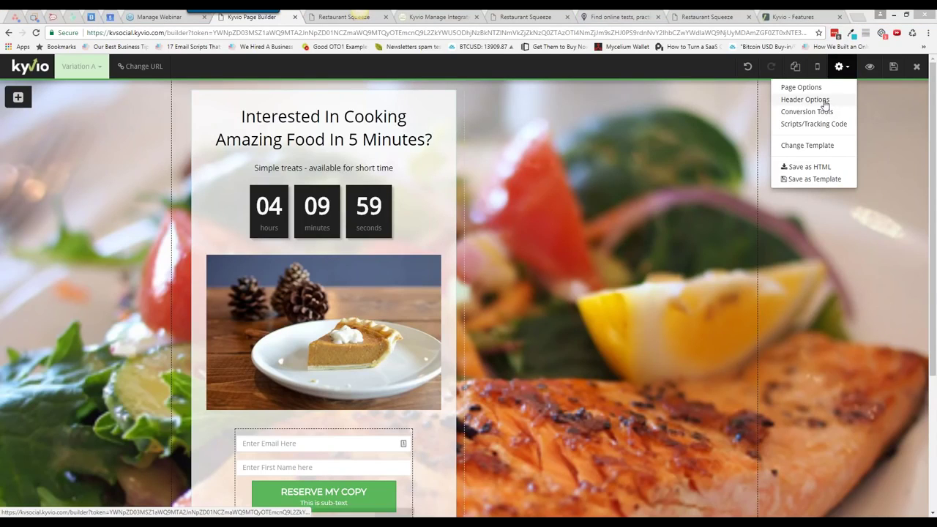
pyautogui.click(825, 101)
pyautogui.click(845, 115)
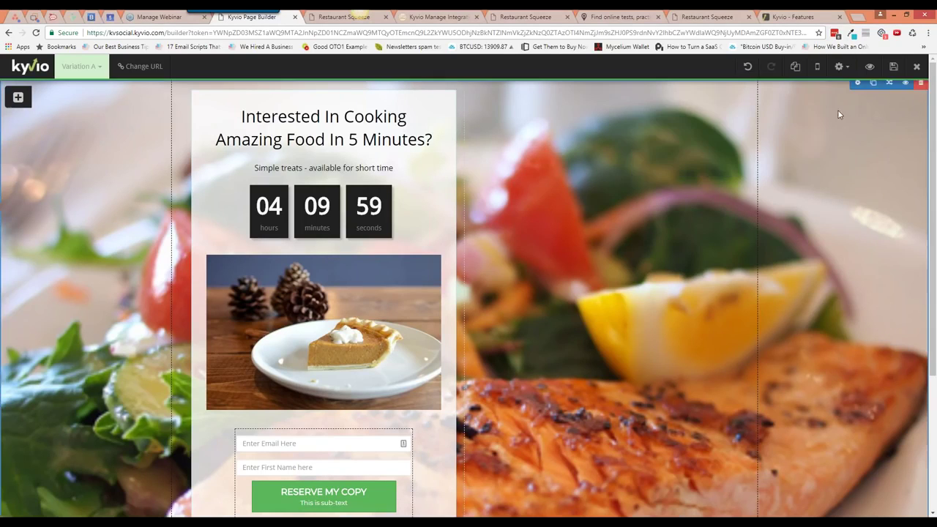
pyautogui.click(838, 66)
pyautogui.click(810, 102)
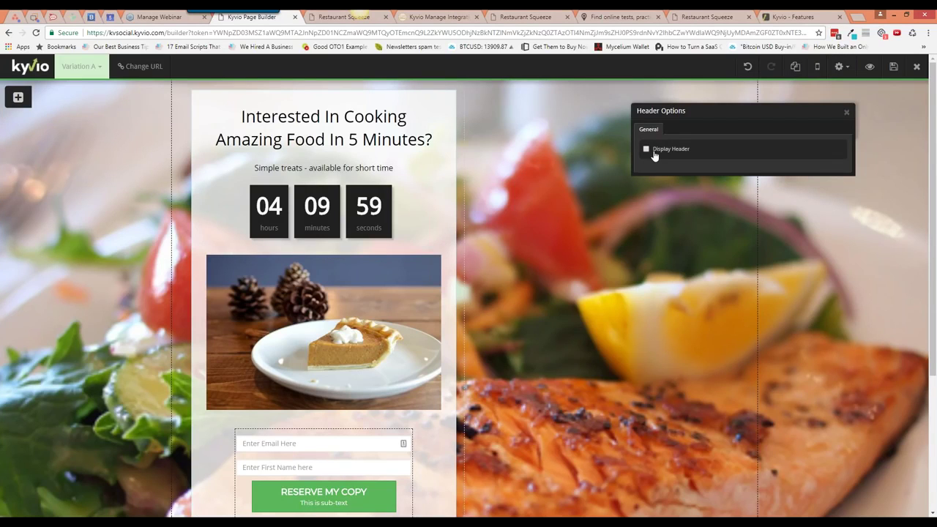
pyautogui.click(647, 150)
pyautogui.click(846, 111)
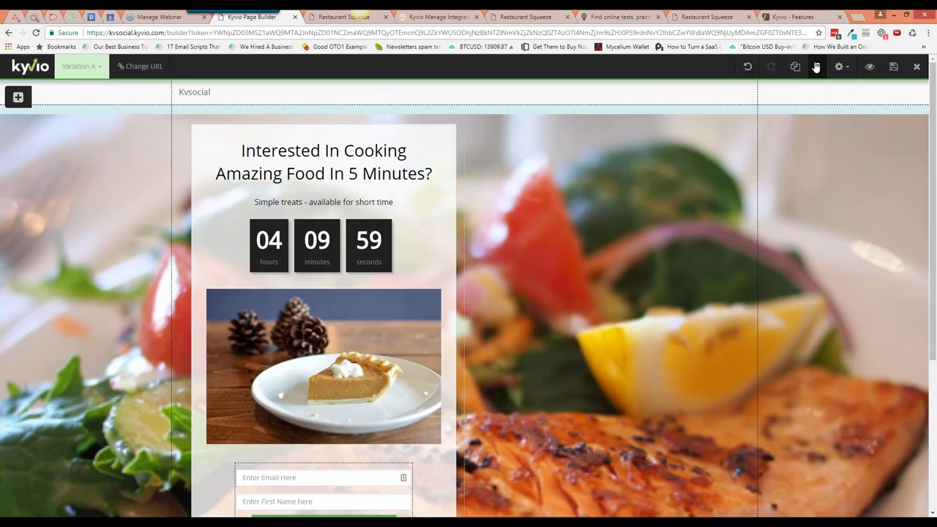
# Disable Display Header in the header options and close the dialog
pyautogui.click(839, 66)
pyautogui.click(811, 100)
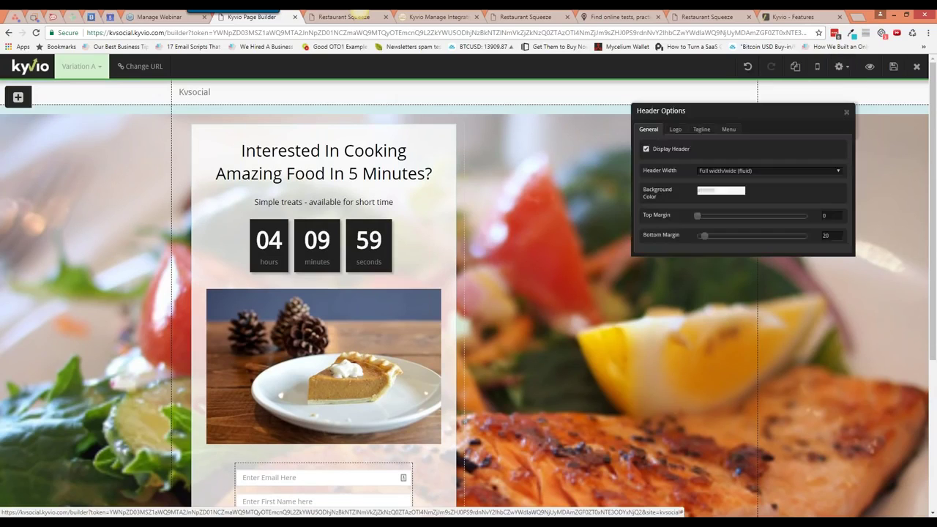
pyautogui.click(647, 149)
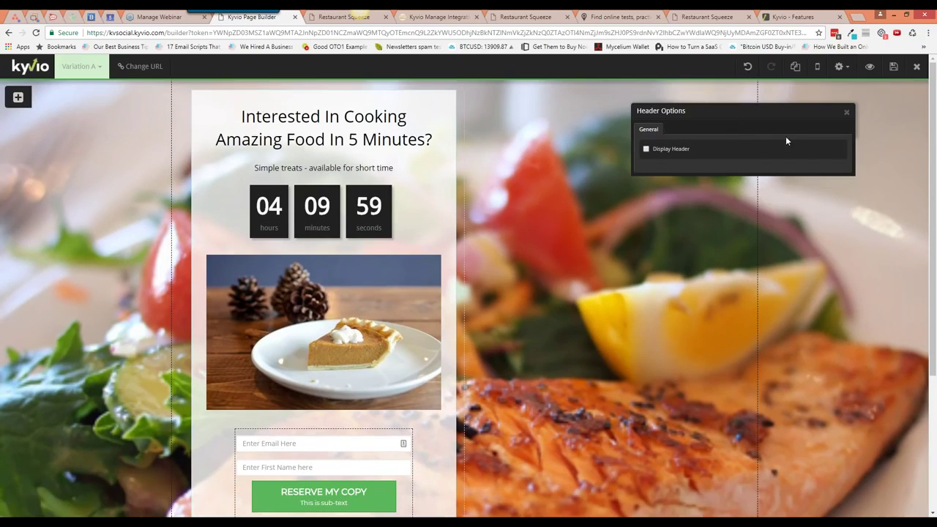
pyautogui.click(846, 111)
# Insert an empty Wide Block at the top of the page, above the main block
pyautogui.click(18, 97)
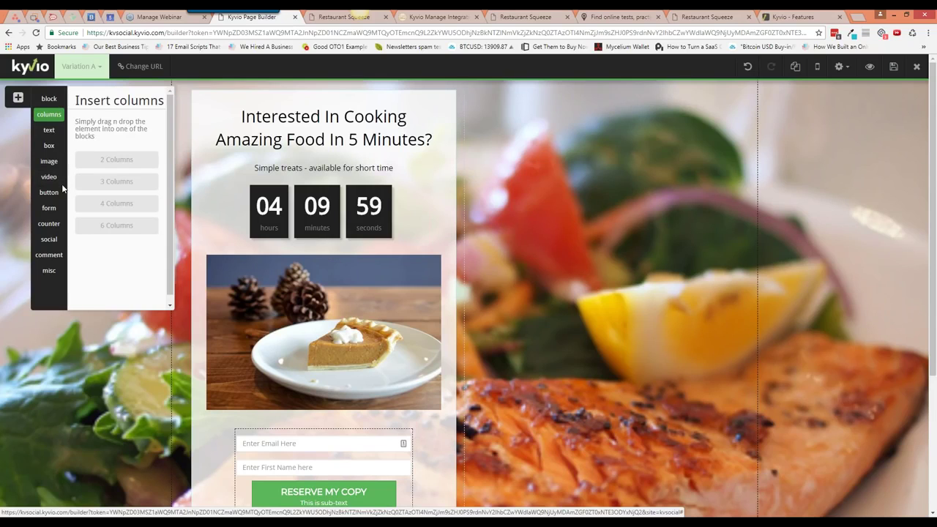
pyautogui.click(49, 100)
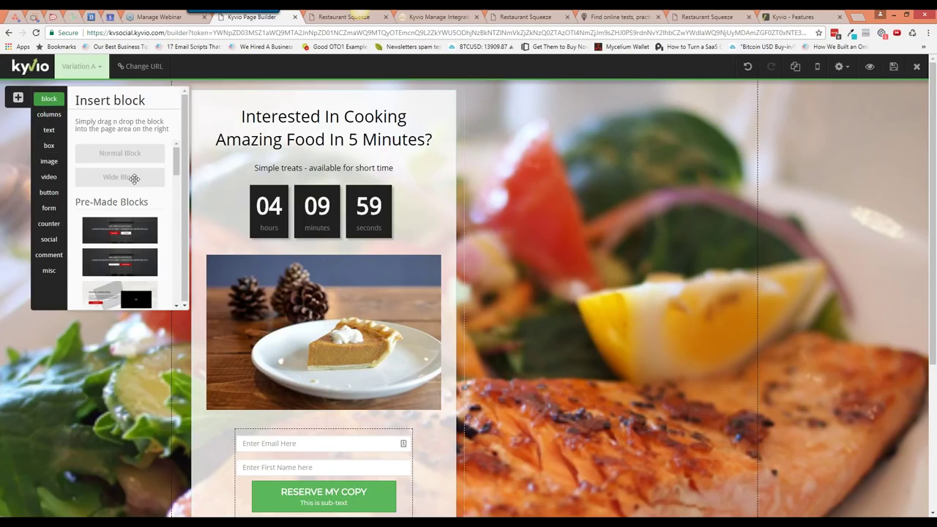
pyautogui.moveTo(134, 178); pyautogui.dragTo(437, 100)
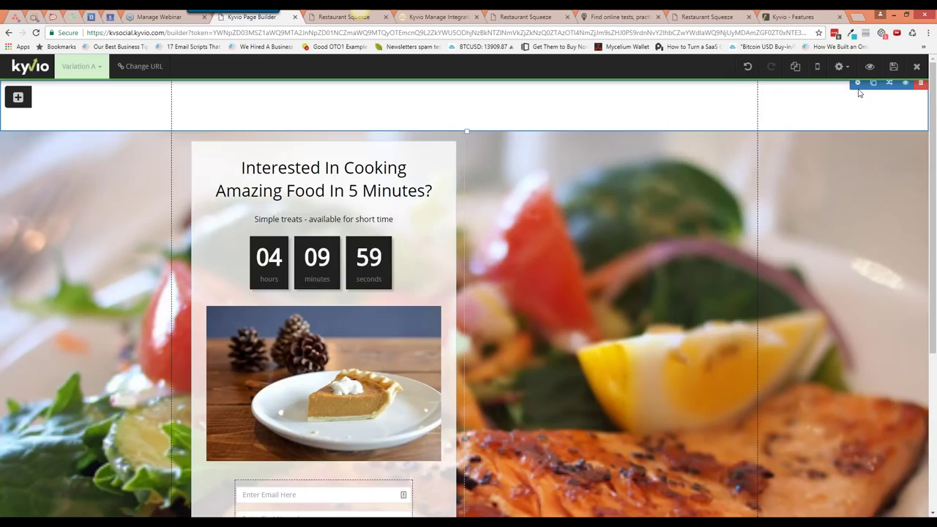
# Set the new wide block's top and bottom padding to 0 in its formatting settings and close them
pyautogui.click(858, 83)
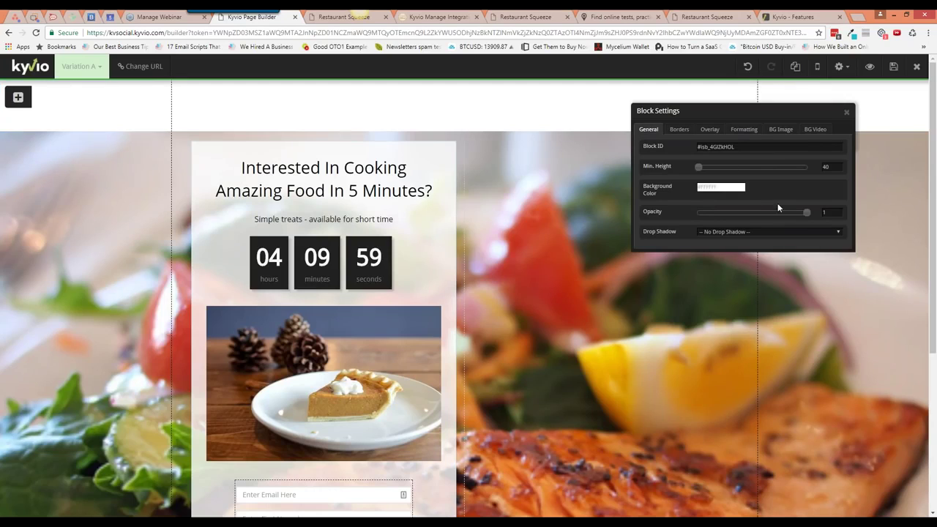
pyautogui.click(710, 130)
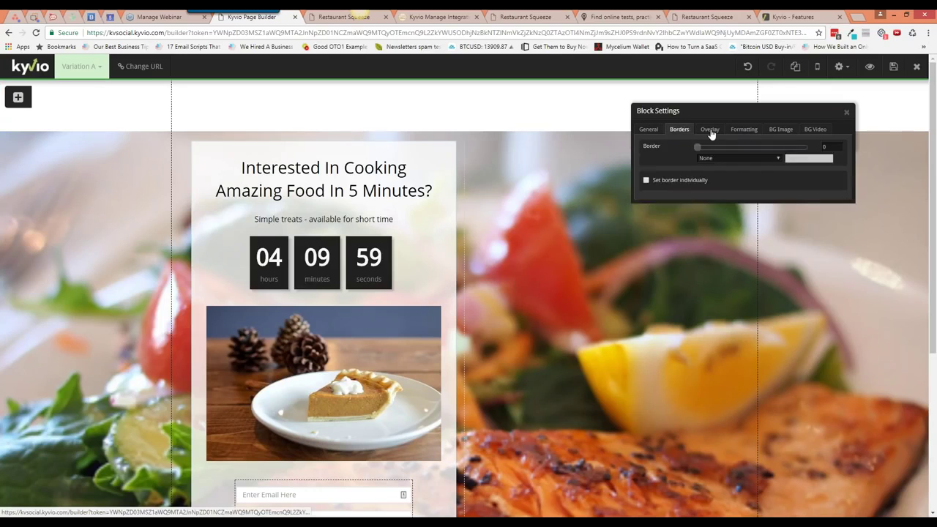
pyautogui.click(741, 133)
pyautogui.click(778, 131)
pyautogui.click(744, 131)
pyautogui.moveTo(735, 186); pyautogui.dragTo(697, 188)
pyautogui.moveTo(730, 246); pyautogui.dragTo(697, 247)
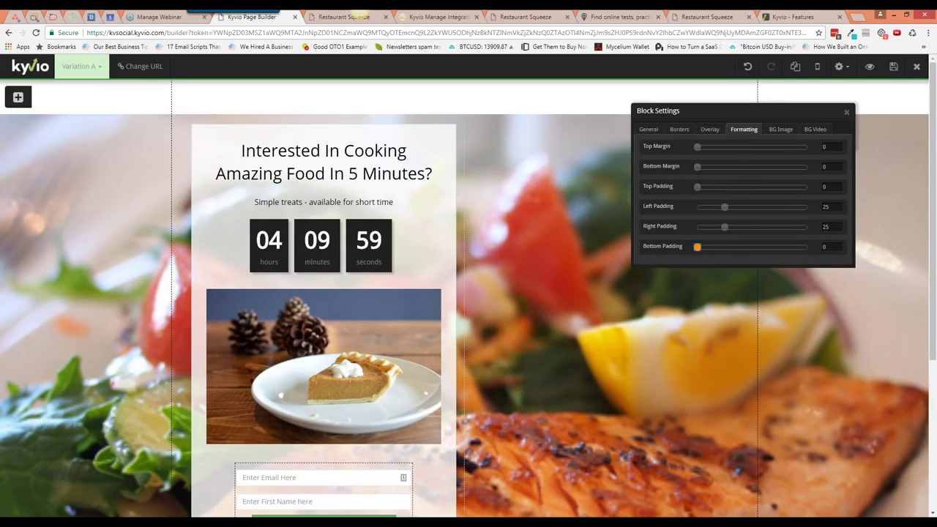
pyautogui.click(776, 102)
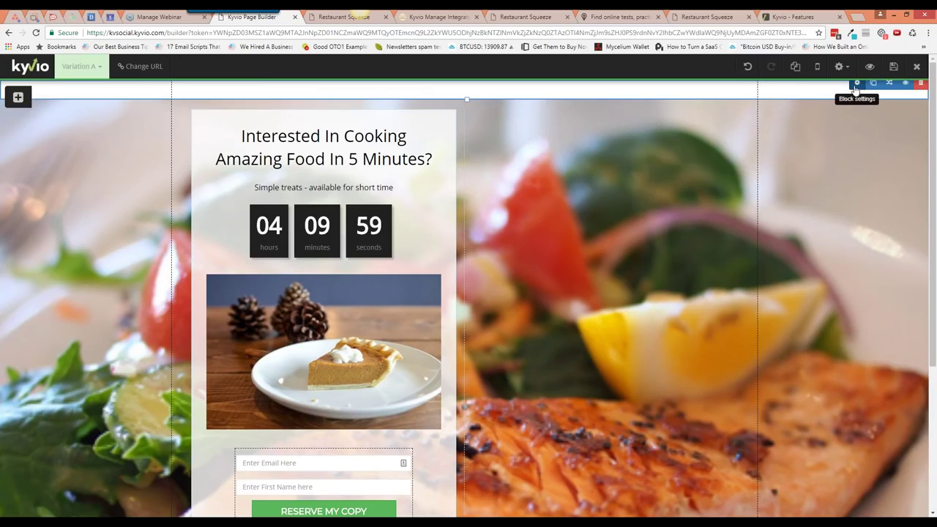
# Set the wide block's background color to black, #000000, and close its settings
pyautogui.click(856, 85)
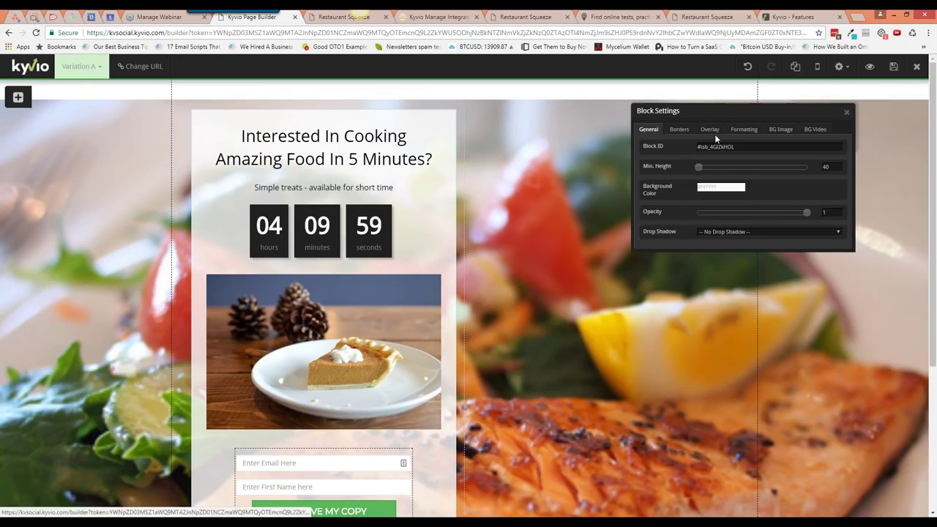
pyautogui.click(717, 188)
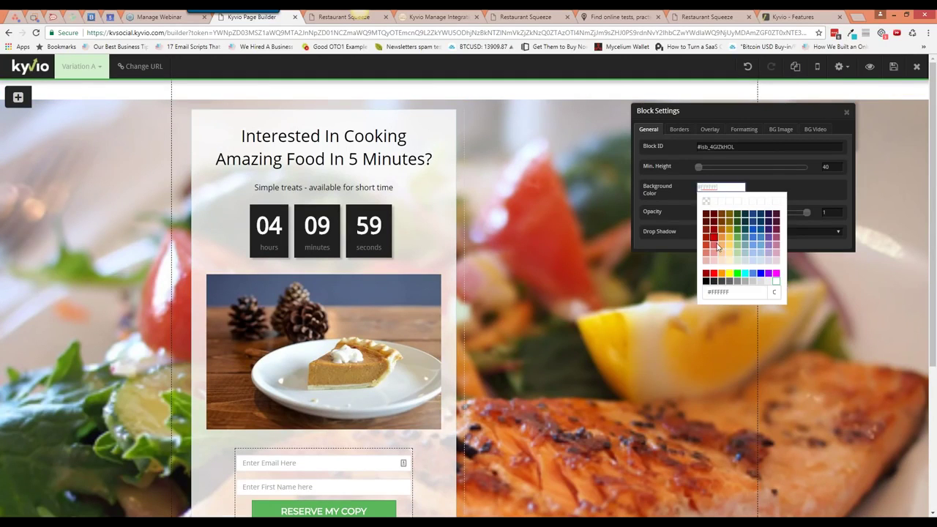
pyautogui.click(706, 281)
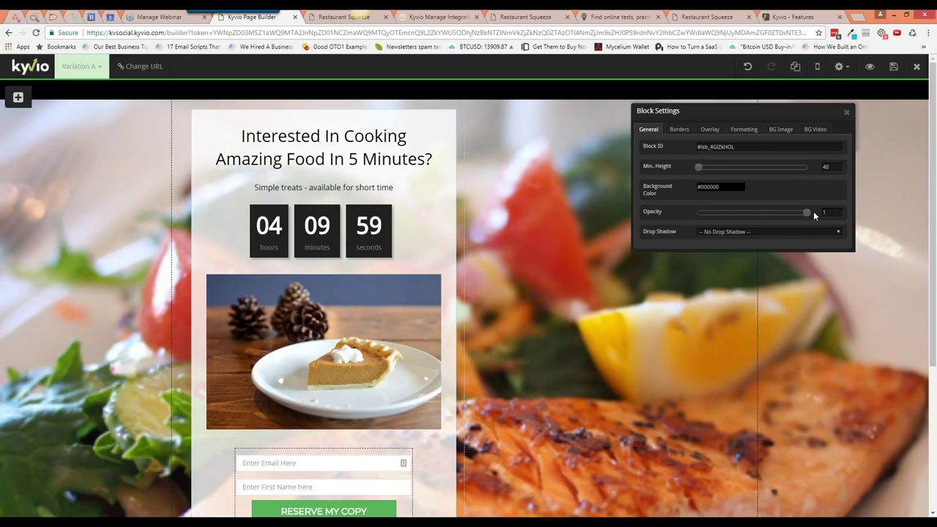
pyautogui.click(846, 112)
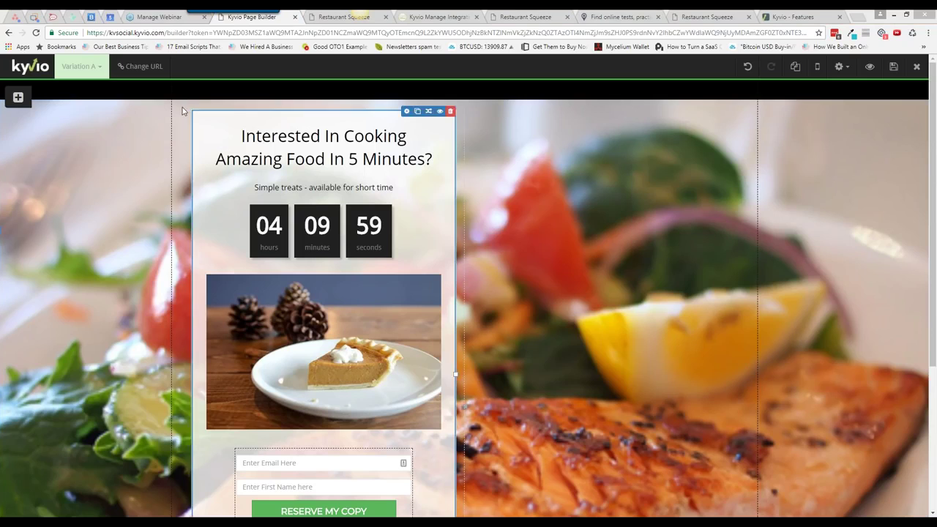
# Insert a 2 Columns element into the black block at the top of the page
pyautogui.click(19, 97)
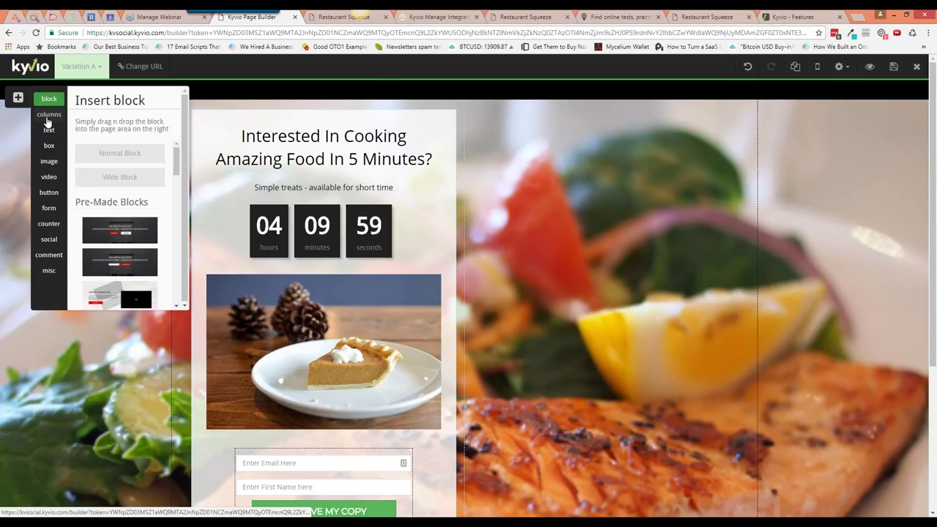
pyautogui.click(48, 118)
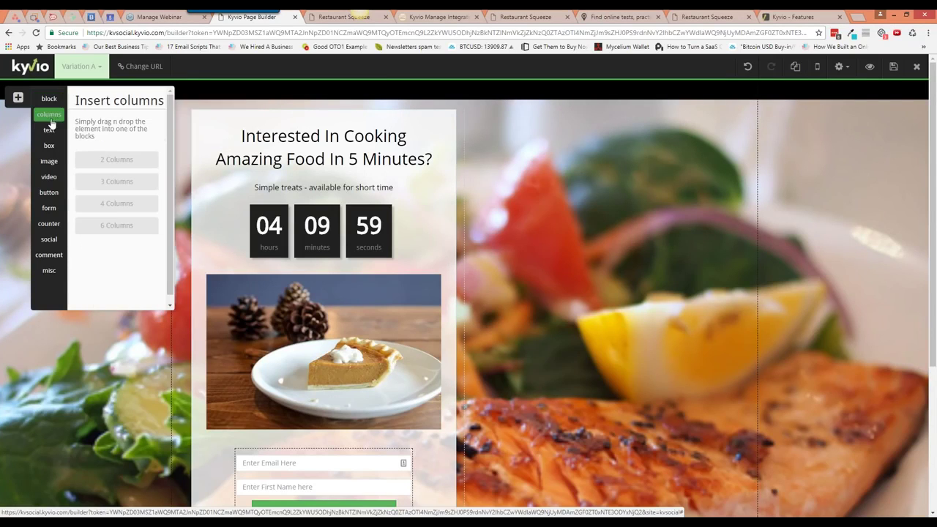
pyautogui.moveTo(125, 159); pyautogui.dragTo(476, 98)
pyautogui.moveTo(465, 227); pyautogui.dragTo(467, 103)
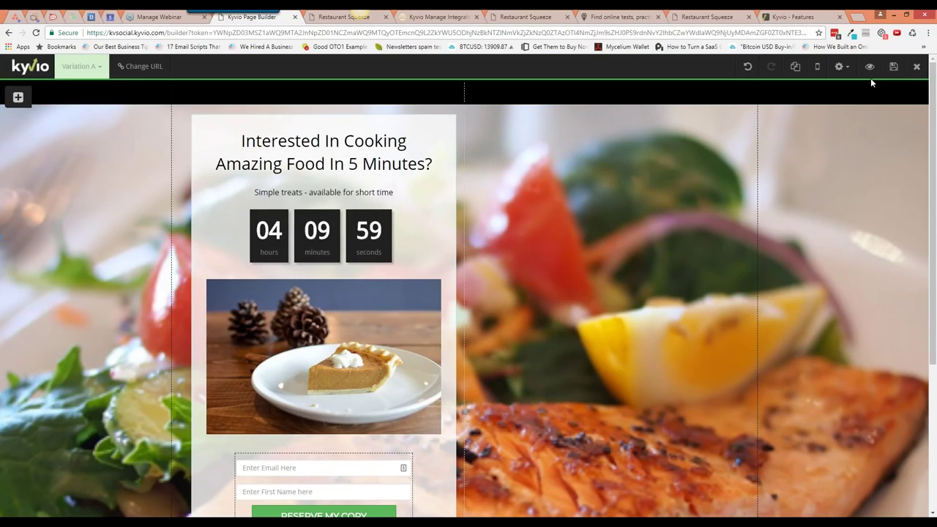
pyautogui.click(839, 67)
pyautogui.click(821, 90)
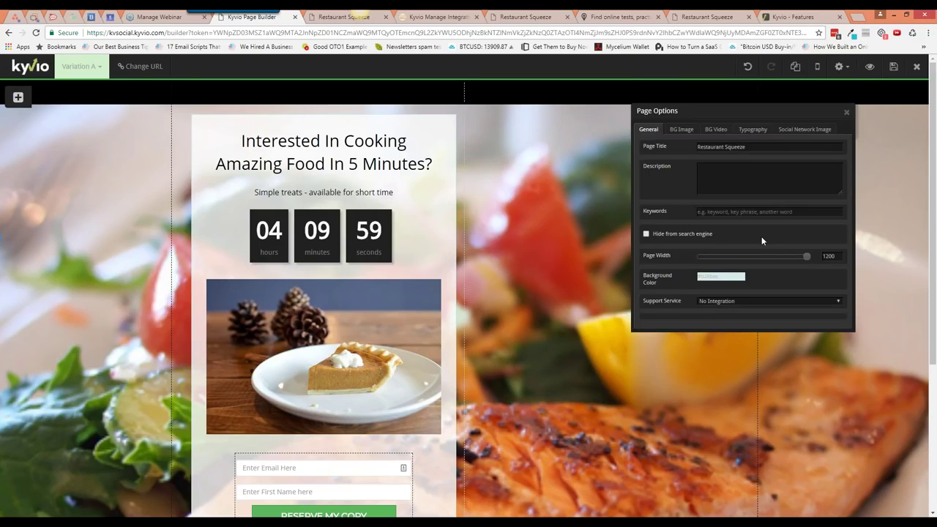
pyautogui.click(846, 112)
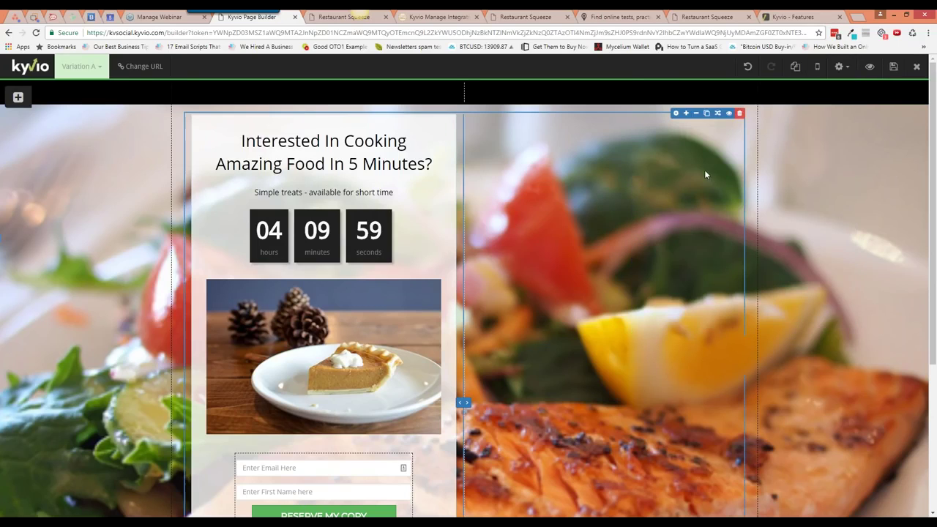
# Nest a 3 Columns element inside the right-hand column of the black block
pyautogui.click(18, 97)
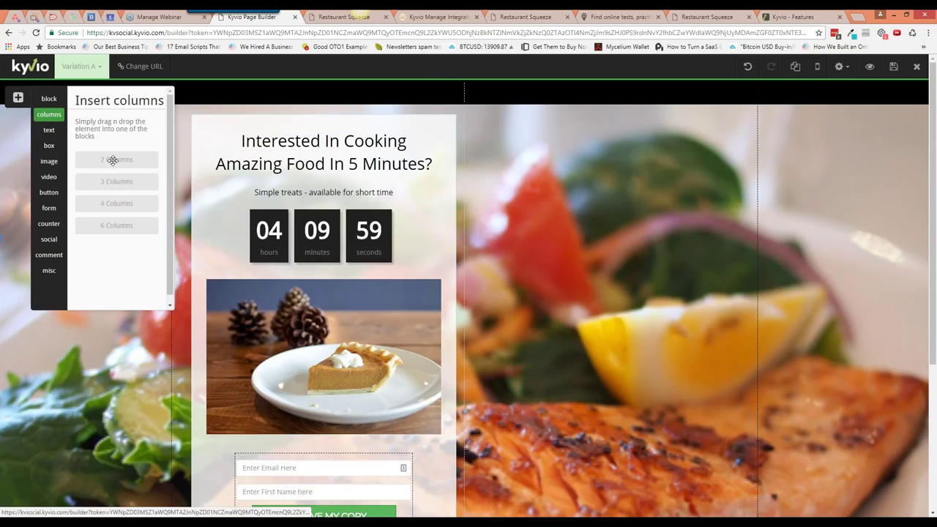
pyautogui.moveTo(118, 180); pyautogui.dragTo(116, 182)
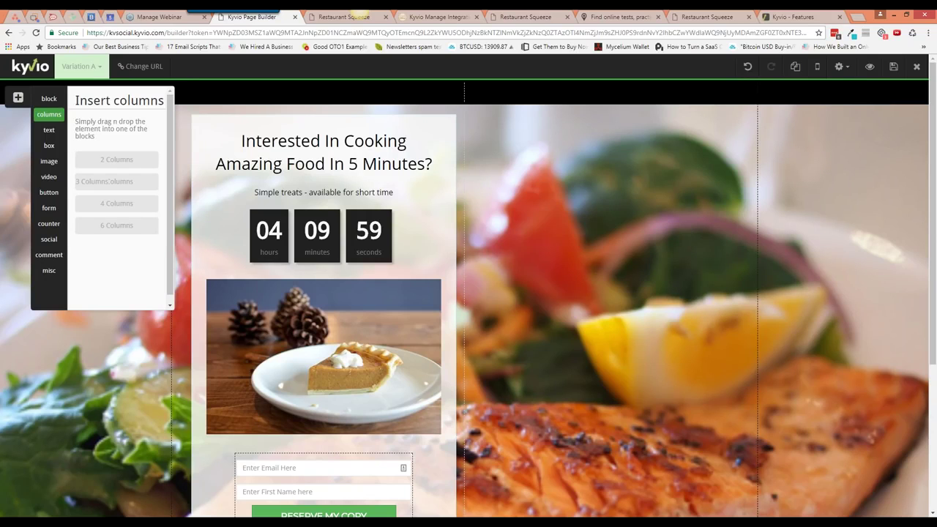
pyautogui.moveTo(116, 181); pyautogui.dragTo(607, 117)
# Insert a Small Heading in the first nested column of the black block and enter "Menu 1" in white text
pyautogui.click(18, 98)
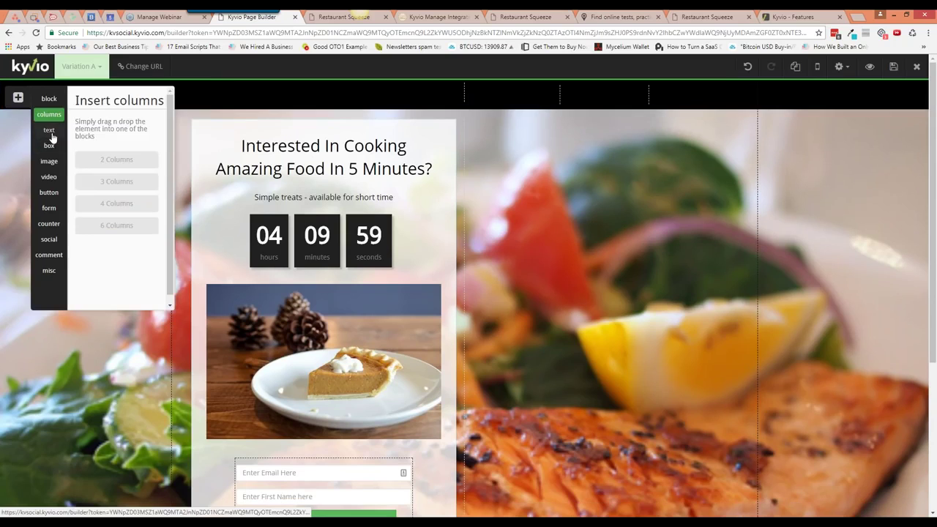
pyautogui.click(49, 129)
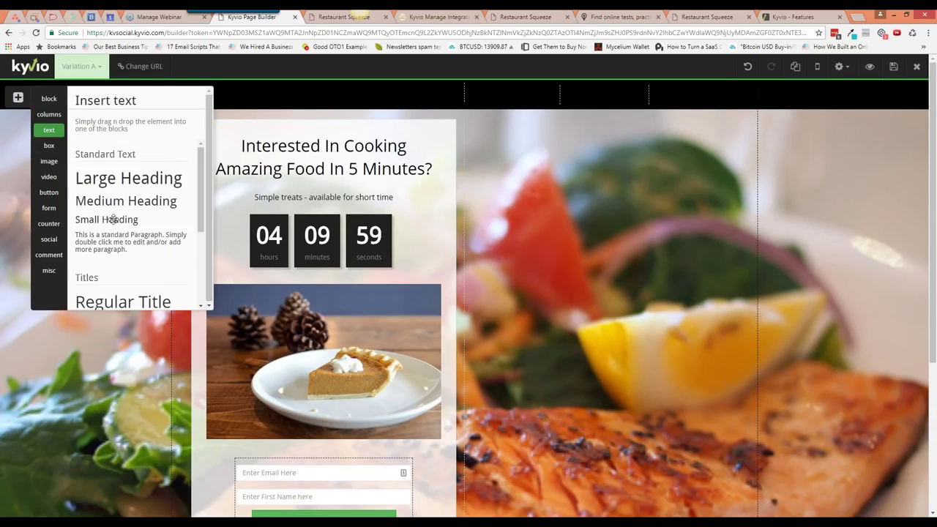
pyautogui.moveTo(114, 218); pyautogui.dragTo(491, 131)
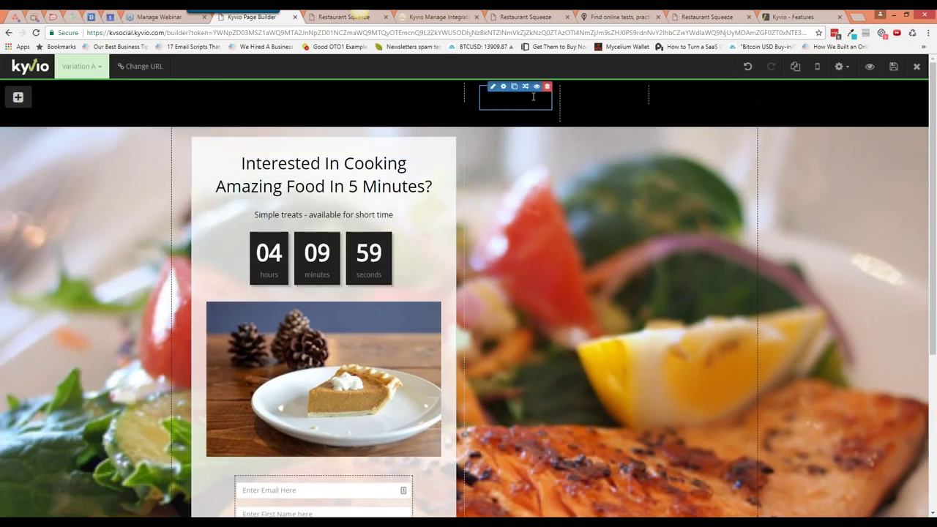
pyautogui.click(495, 103)
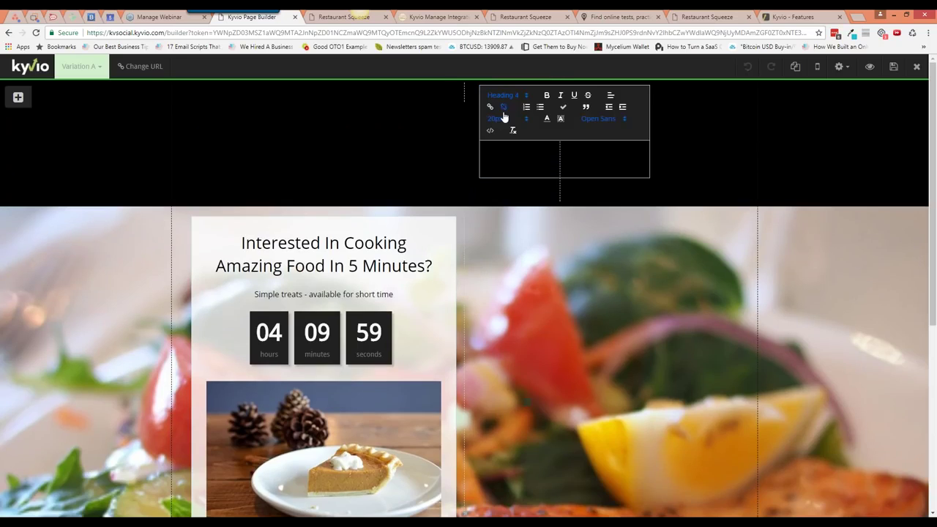
pyautogui.click(546, 117)
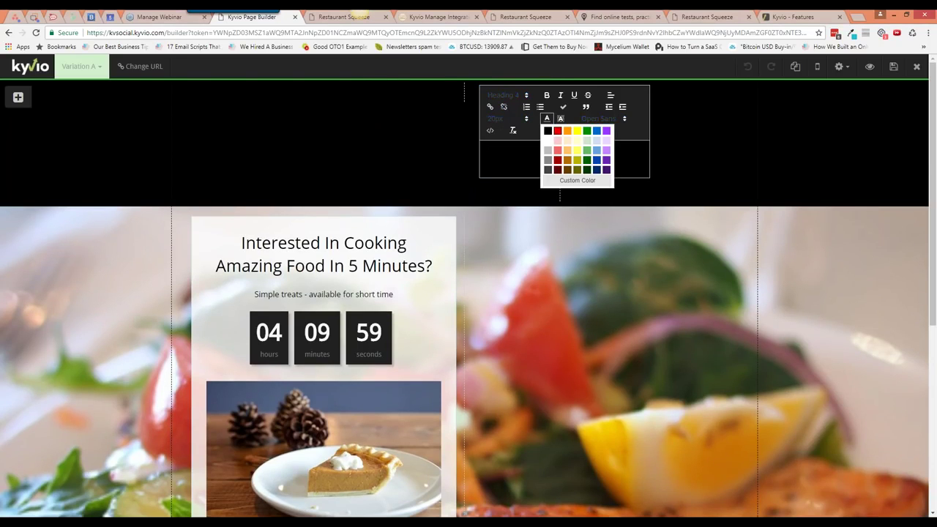
pyautogui.write('Menu 1')
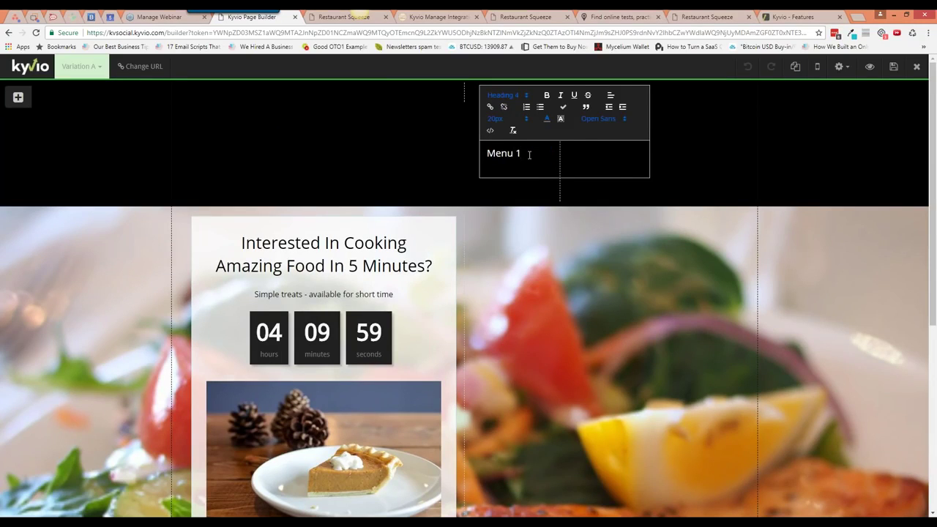
# Set the "Menu 1" heading's font size to 14px and finish editing the text
pyautogui.tripleClick(529, 154)
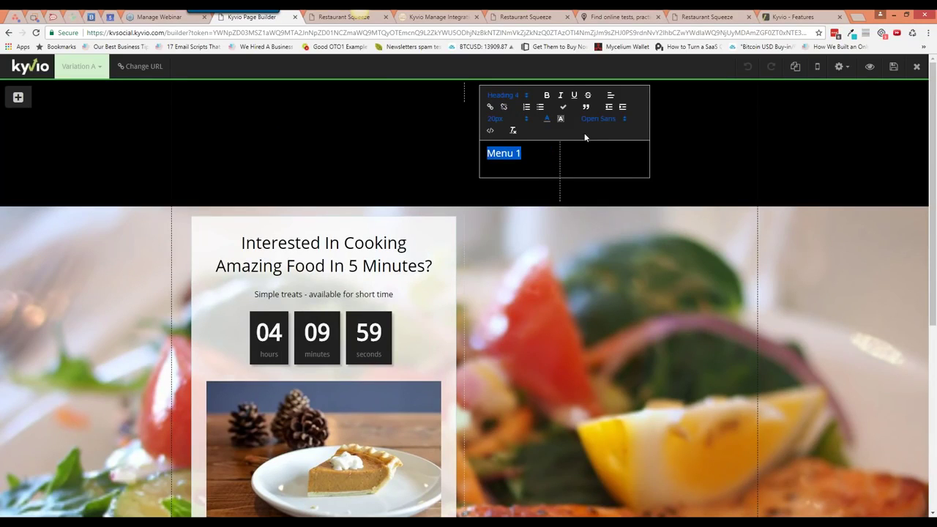
pyautogui.click(522, 119)
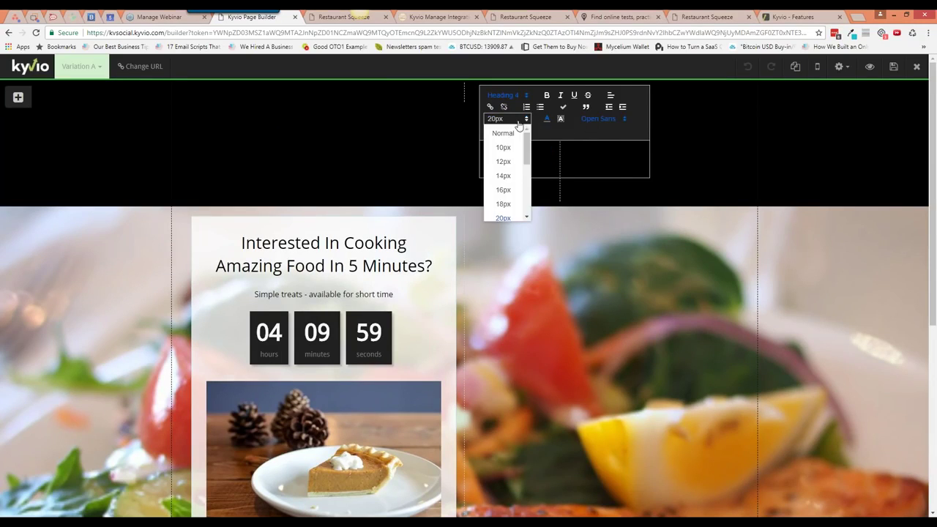
pyautogui.click(505, 177)
pyautogui.click(537, 190)
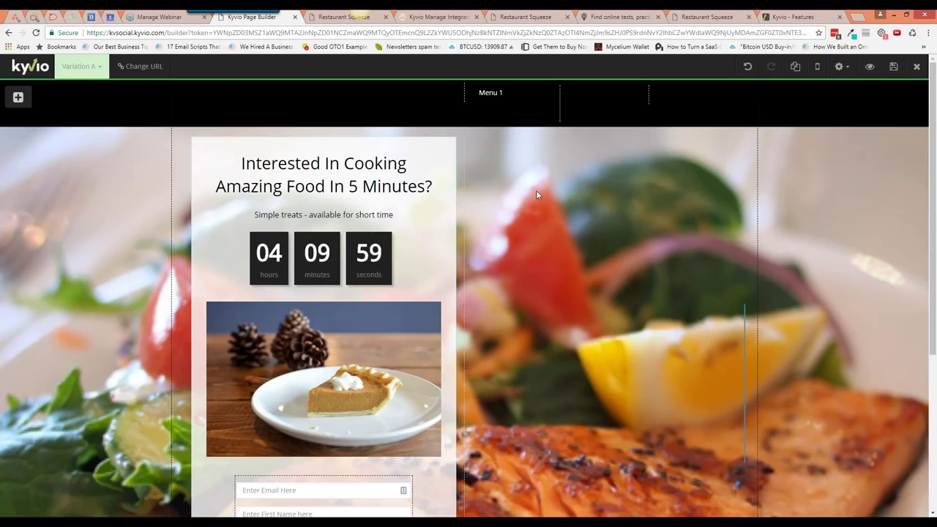
# Make the "Menu 1" heading bold and center it within its column
pyautogui.click(504, 88)
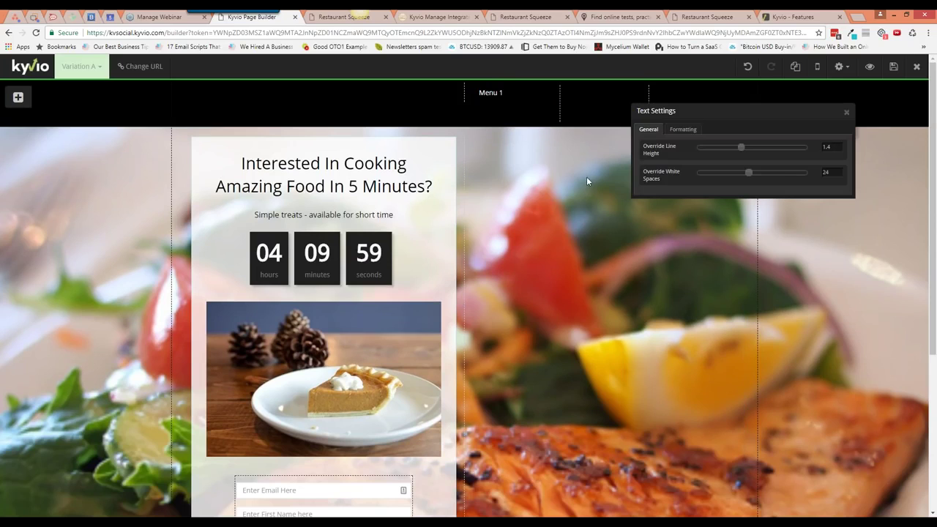
pyautogui.click(846, 113)
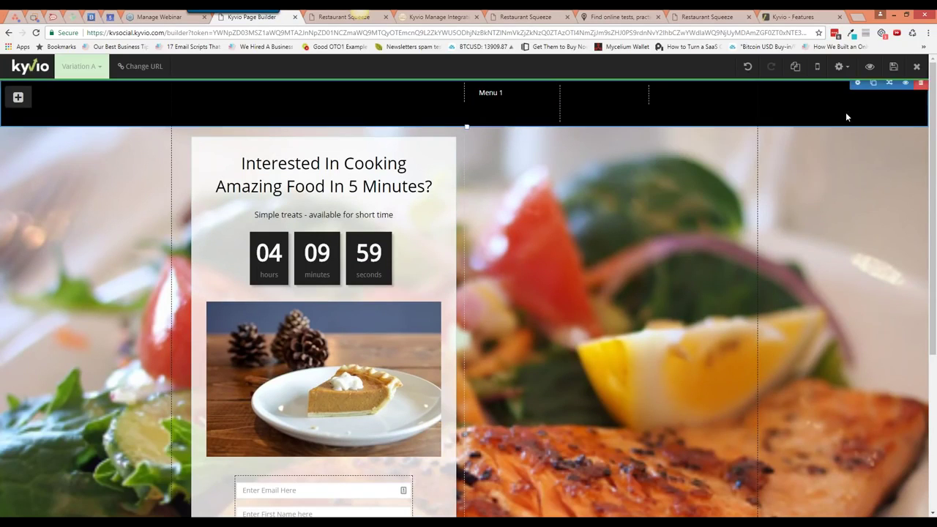
pyautogui.moveTo(496, 112)
pyautogui.click(490, 87)
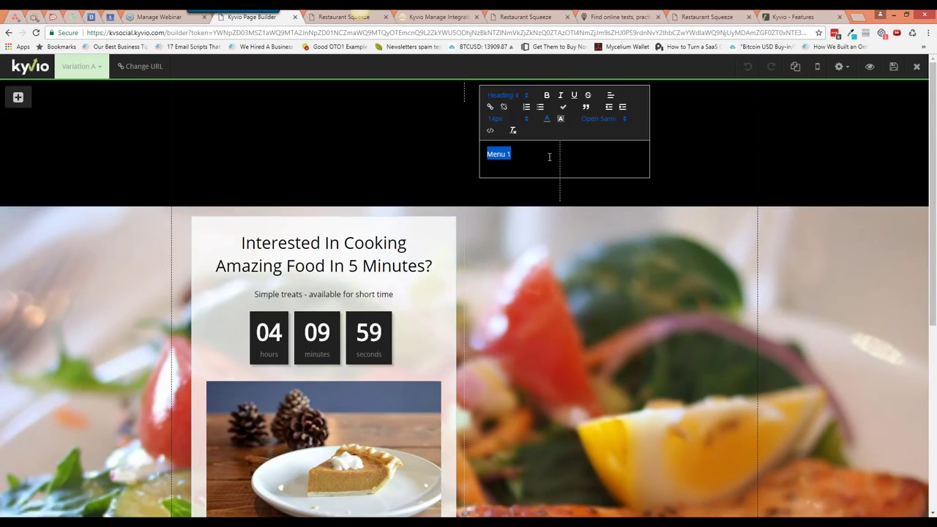
pyautogui.click(611, 95)
pyautogui.click(612, 121)
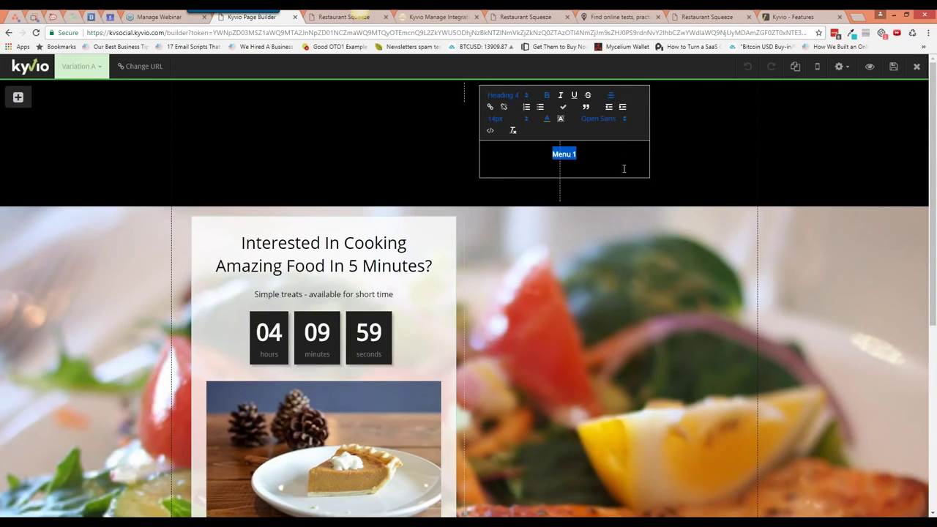
pyautogui.click(688, 188)
# Clone the "Menu 1" heading and place the copies in the second and third nested columns
pyautogui.moveTo(535, 99)
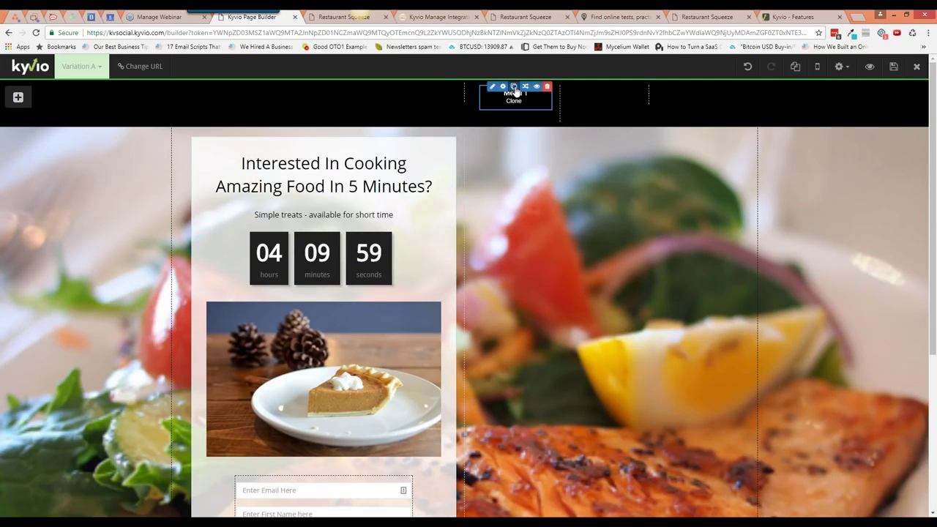
pyautogui.click(514, 88)
pyautogui.moveTo(515, 93); pyautogui.dragTo(604, 93)
pyautogui.moveTo(512, 133); pyautogui.dragTo(602, 126)
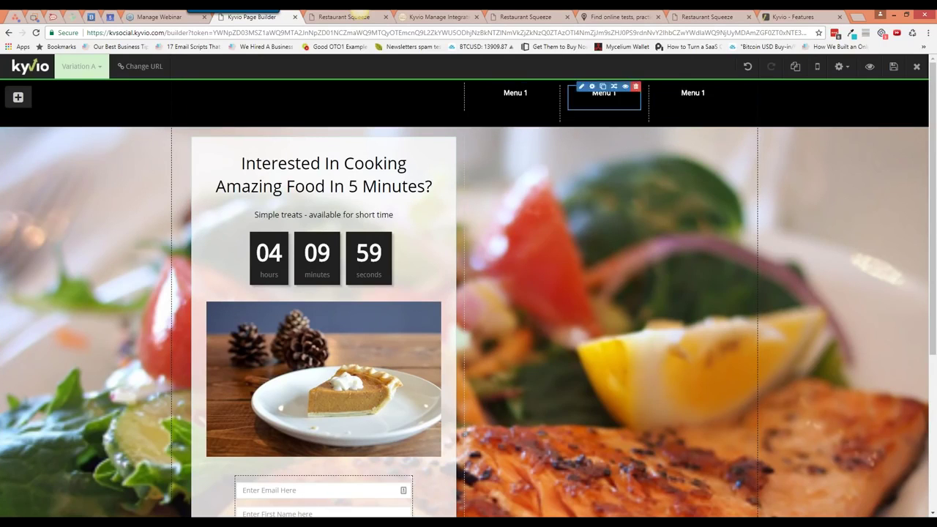
# Review the three-column element's minimum height, margin and mobile display settings, and close them
pyautogui.click(676, 87)
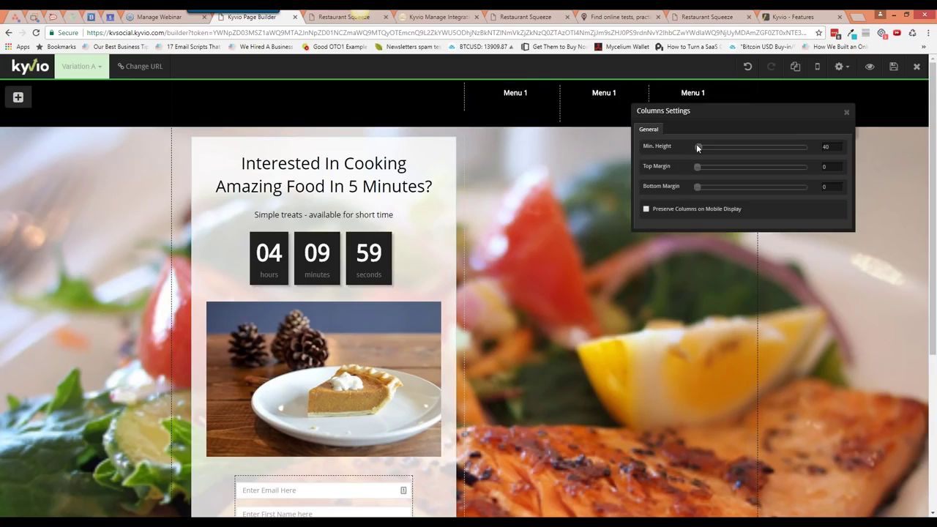
pyautogui.click(697, 167)
pyautogui.click(697, 146)
pyautogui.click(705, 211)
pyautogui.click(846, 112)
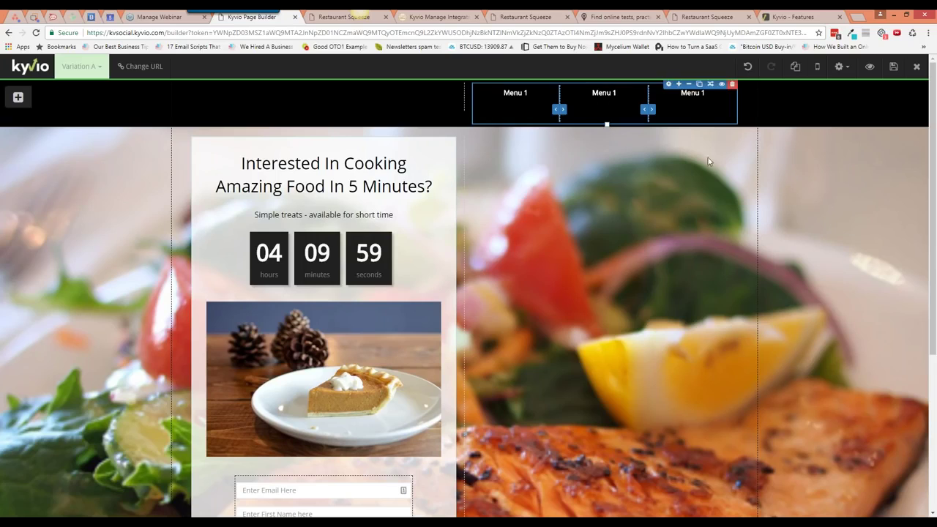
pyautogui.click(773, 158)
pyautogui.click(575, 106)
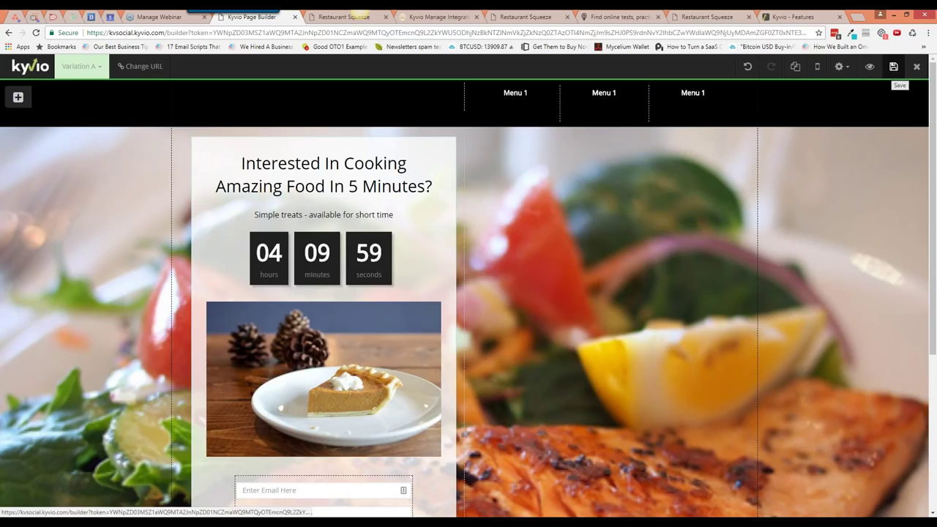
# Save the page, preview it in a separate browser tab, and close the preview
pyautogui.click(893, 65)
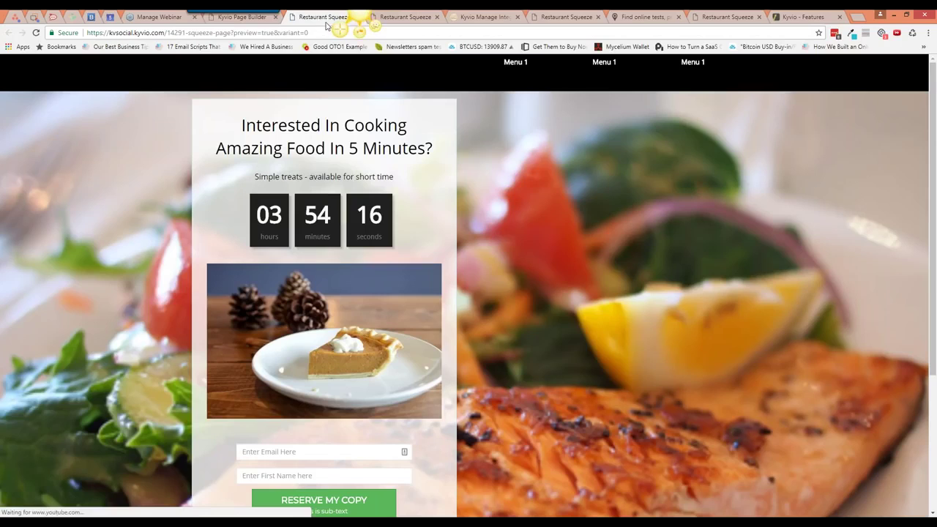
pyautogui.moveTo(322, 16); pyautogui.dragTo(290, 20)
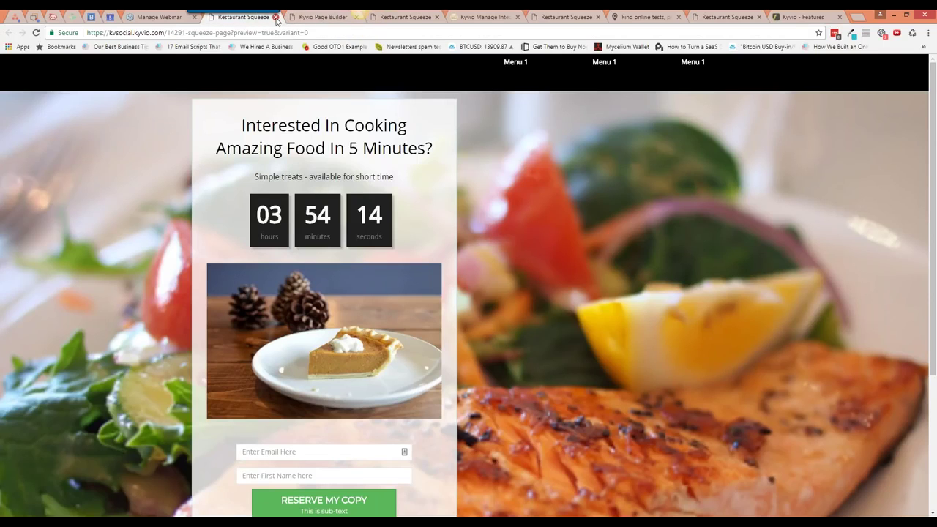
pyautogui.click(276, 16)
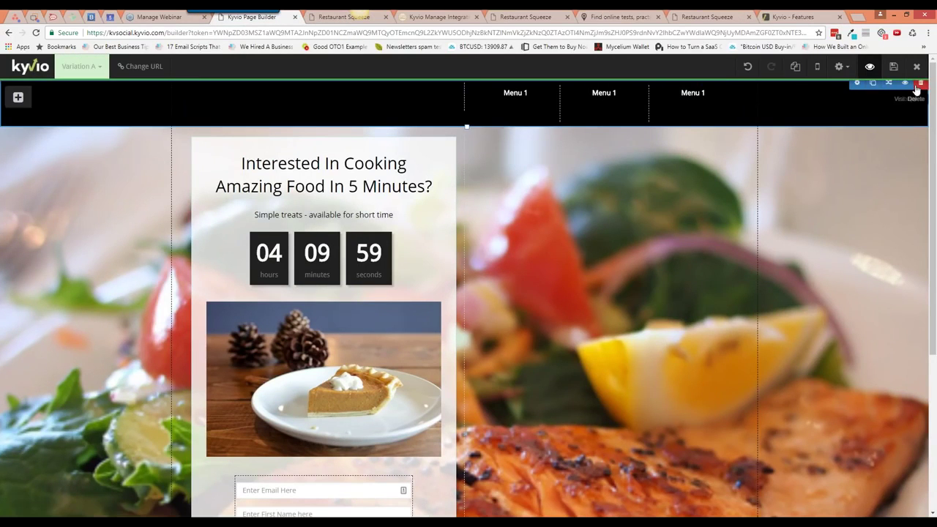
# Delete the black block at the top of the page and turn on the page's built-in header
pyautogui.click(918, 85)
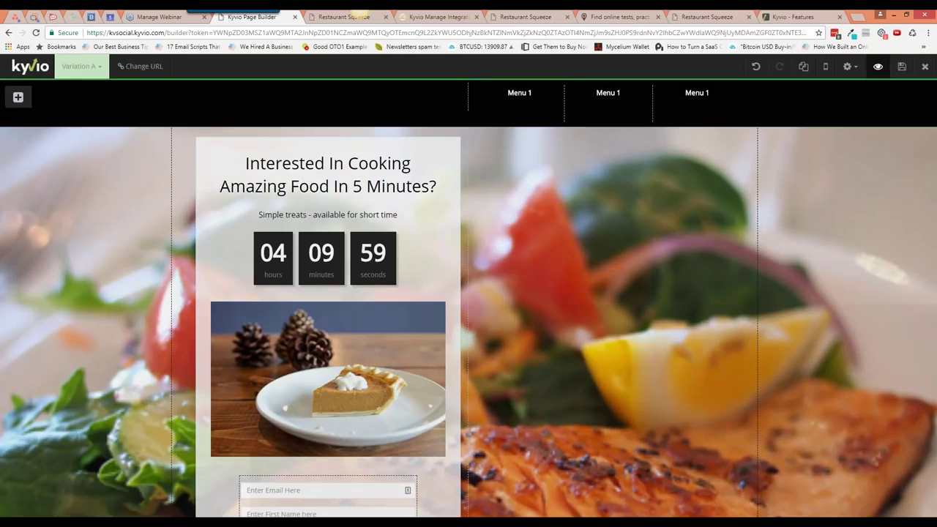
pyautogui.press('Return')
pyautogui.click(839, 66)
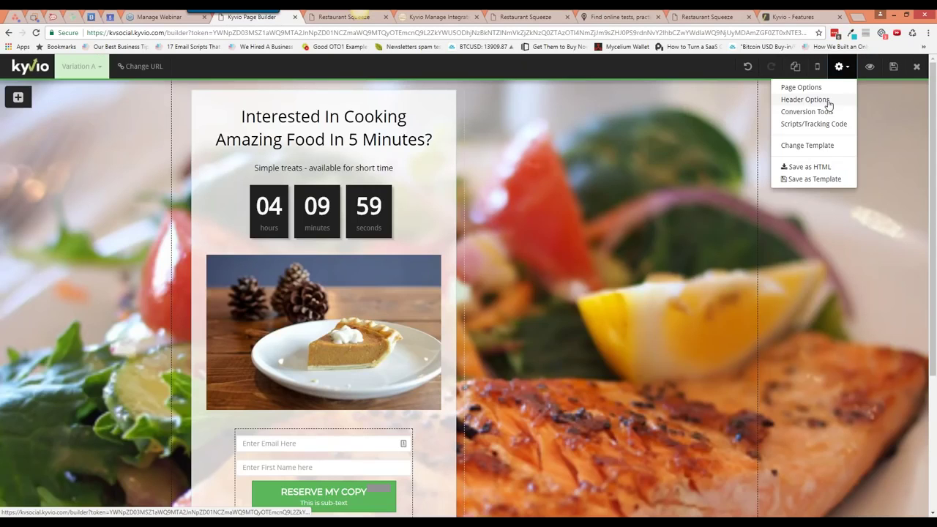
pyautogui.click(827, 99)
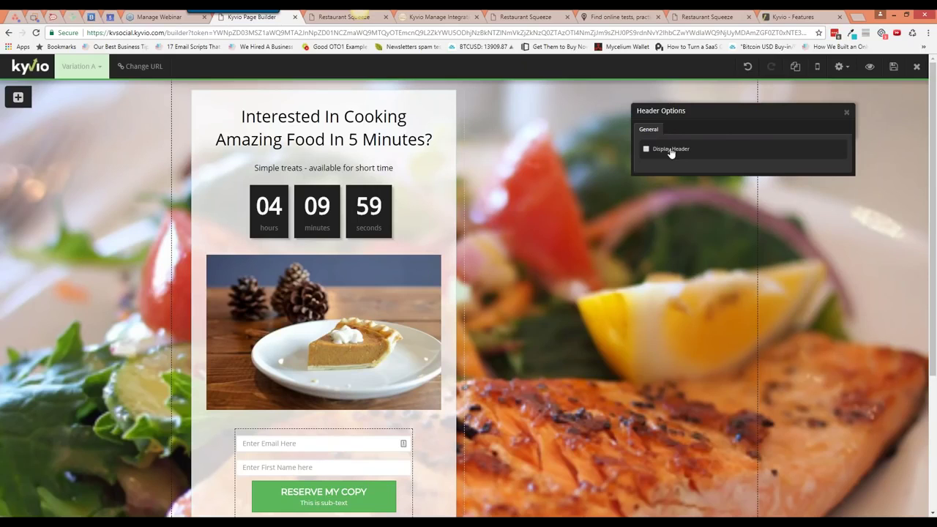
pyautogui.click(646, 149)
pyautogui.click(838, 65)
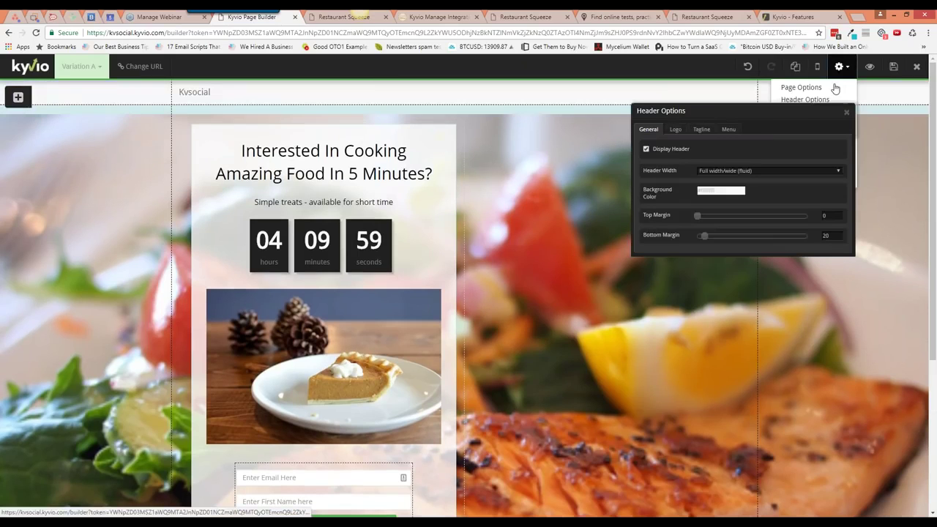
# Display the menu in the built-in header and set its position to Right
pyautogui.click(729, 130)
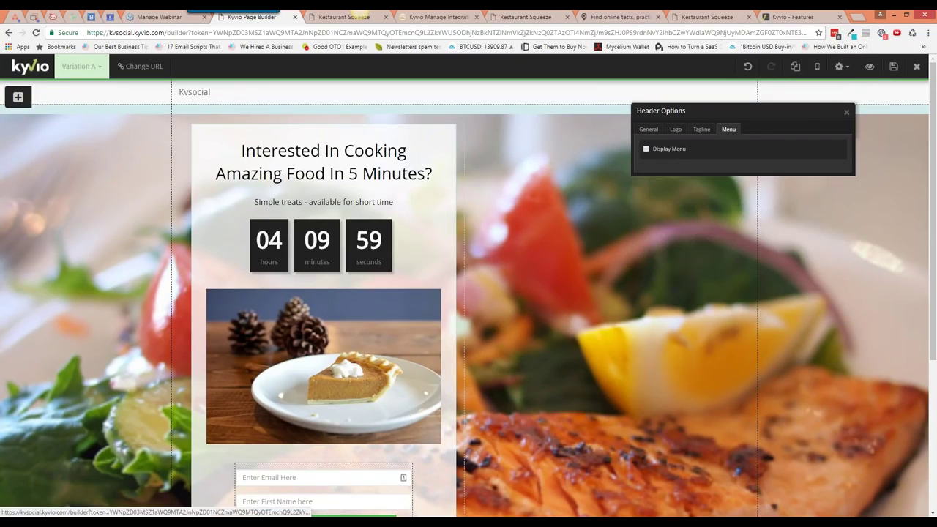
pyautogui.click(666, 151)
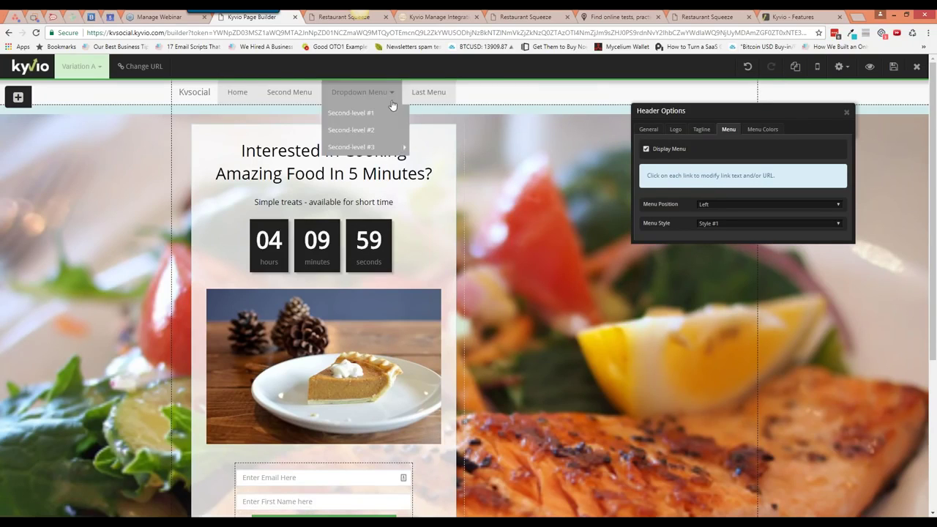
pyautogui.click(737, 205)
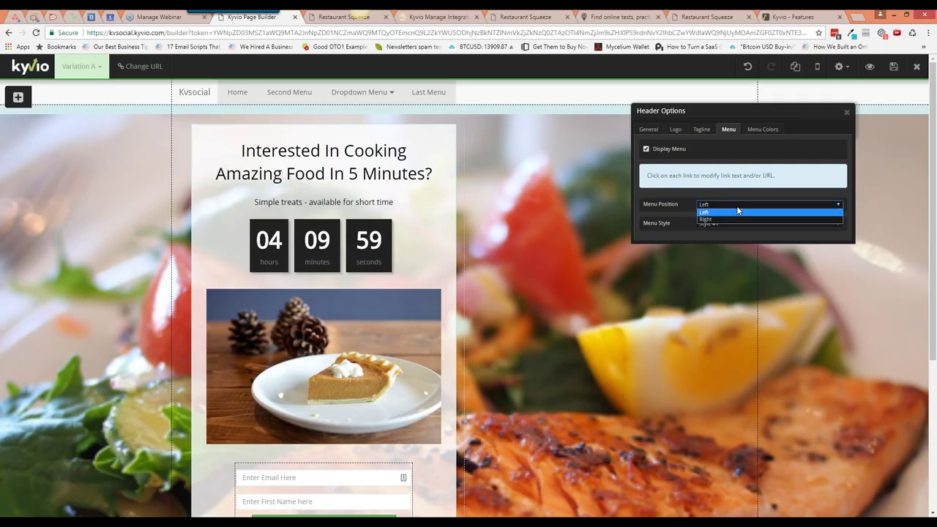
pyautogui.click(731, 219)
# Try Style #2, #3, #4 and #5 on the header menu and return it to Style #1
pyautogui.click(730, 223)
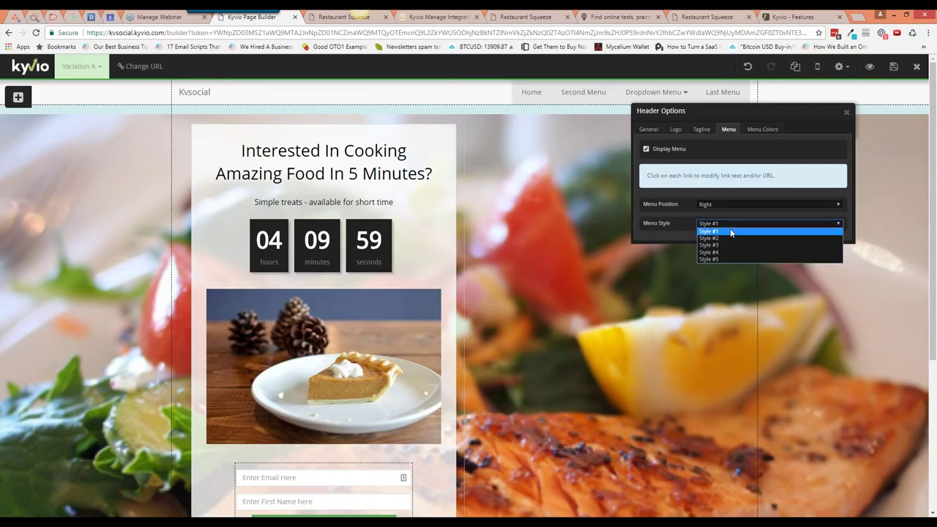
pyautogui.click(730, 236)
pyautogui.click(731, 224)
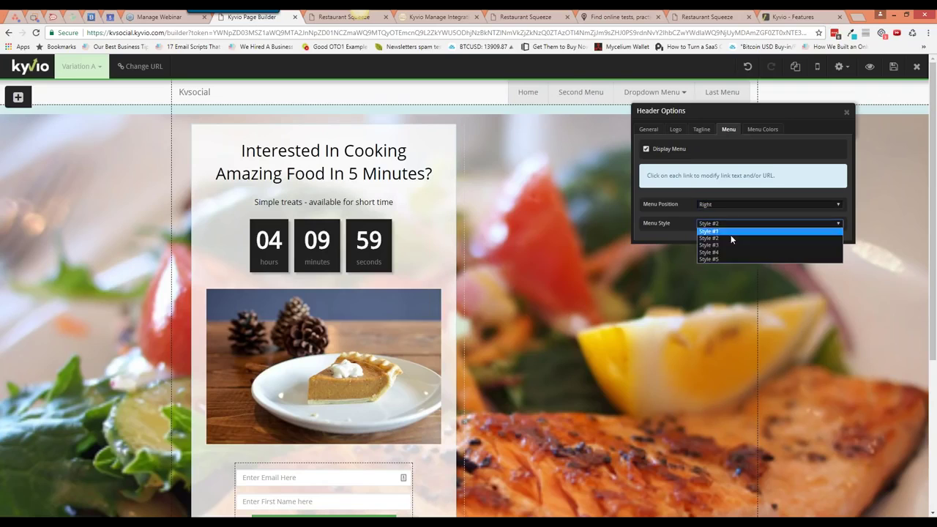
pyautogui.click(730, 244)
pyautogui.click(731, 223)
pyautogui.click(731, 252)
pyautogui.click(735, 223)
pyautogui.click(733, 258)
pyautogui.click(735, 222)
pyautogui.click(732, 231)
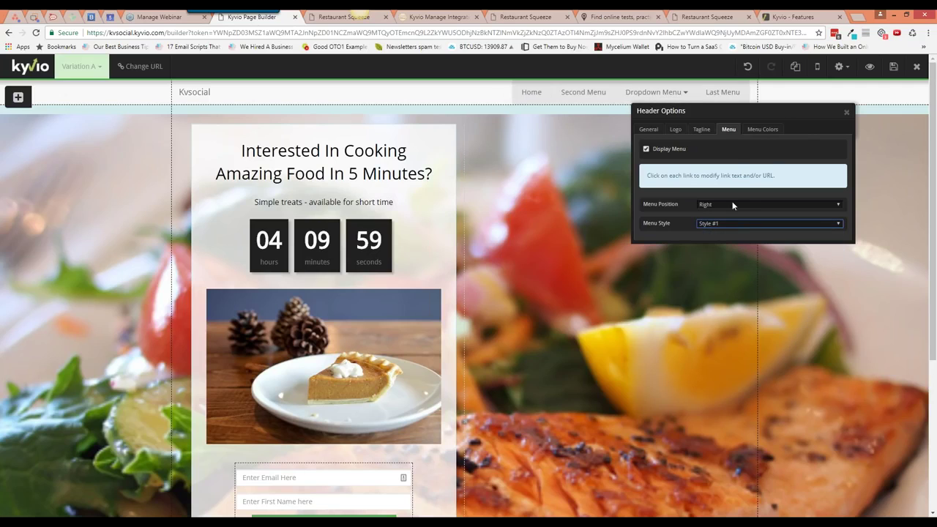
# Examine the header's menu color, general, logo and tagline options, and return to the menu settings
pyautogui.click(771, 129)
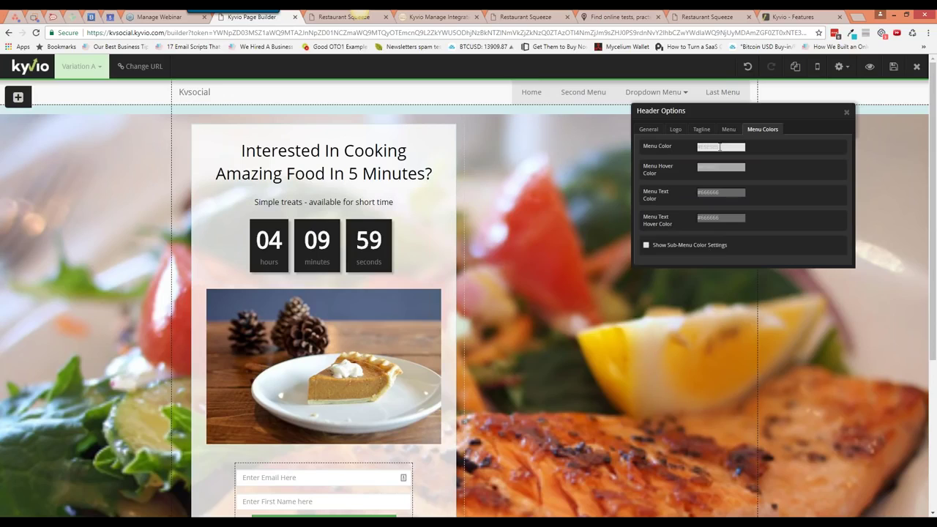
pyautogui.click(656, 131)
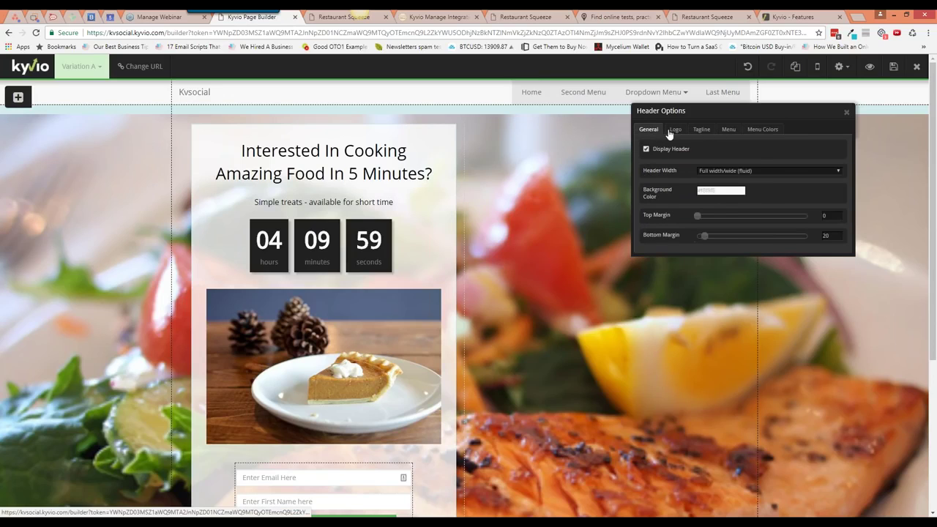
pyautogui.click(672, 130)
pyautogui.click(700, 130)
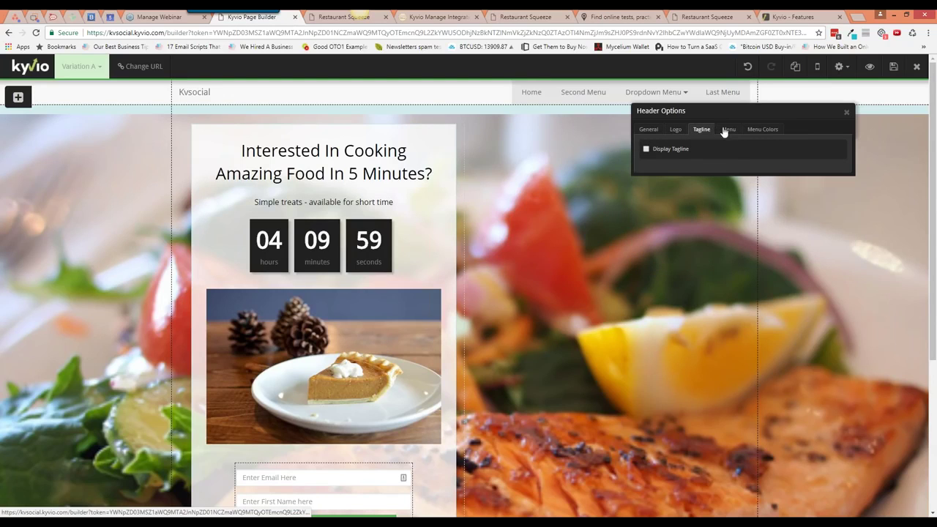
pyautogui.click(726, 131)
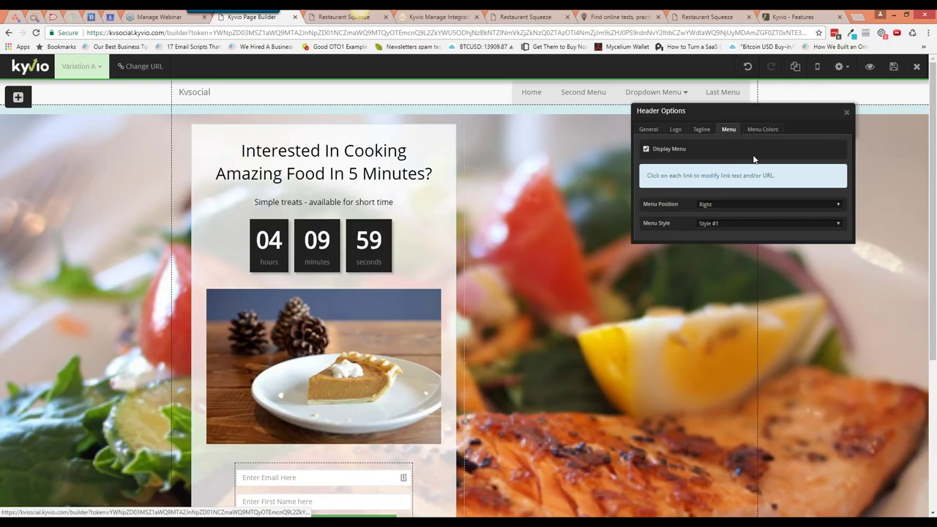
# Check the Home link's settings in the header menu and set the Second Menu link's click action to Scroll to block
pyautogui.click(846, 112)
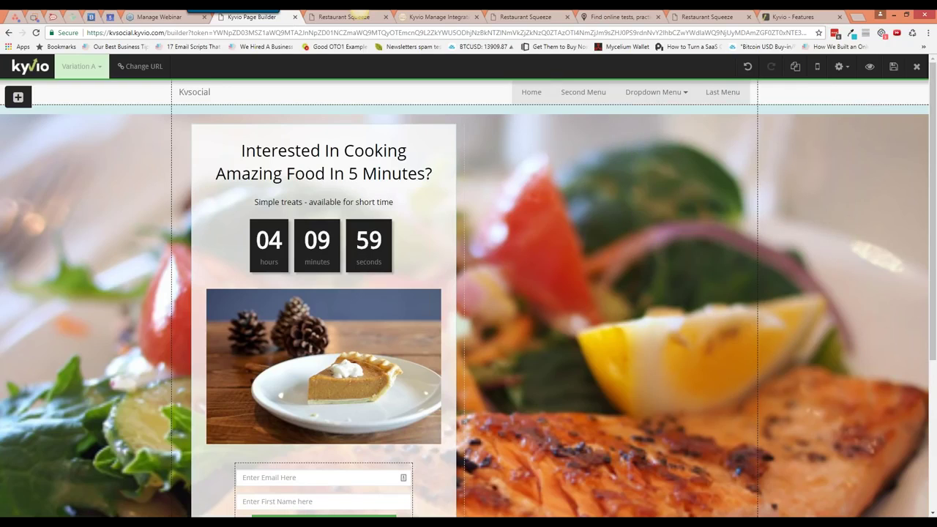
pyautogui.click(531, 93)
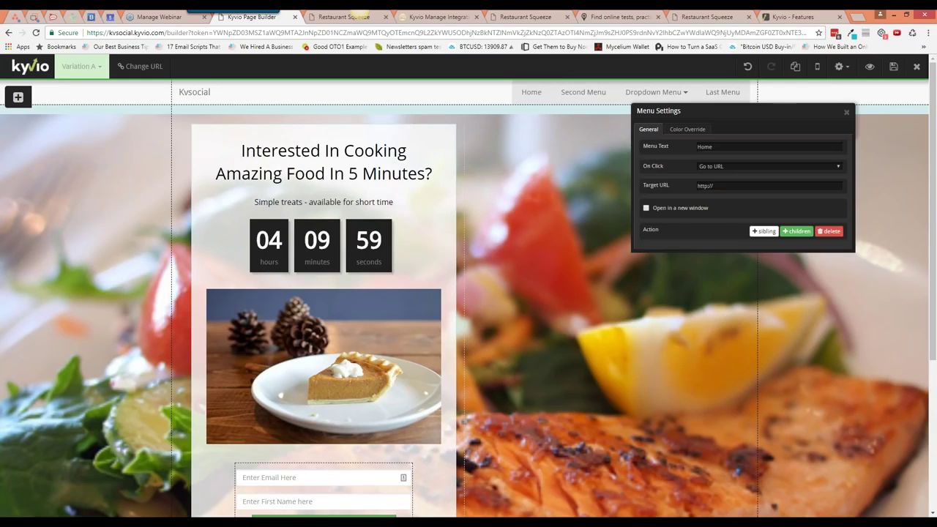
pyautogui.click(847, 112)
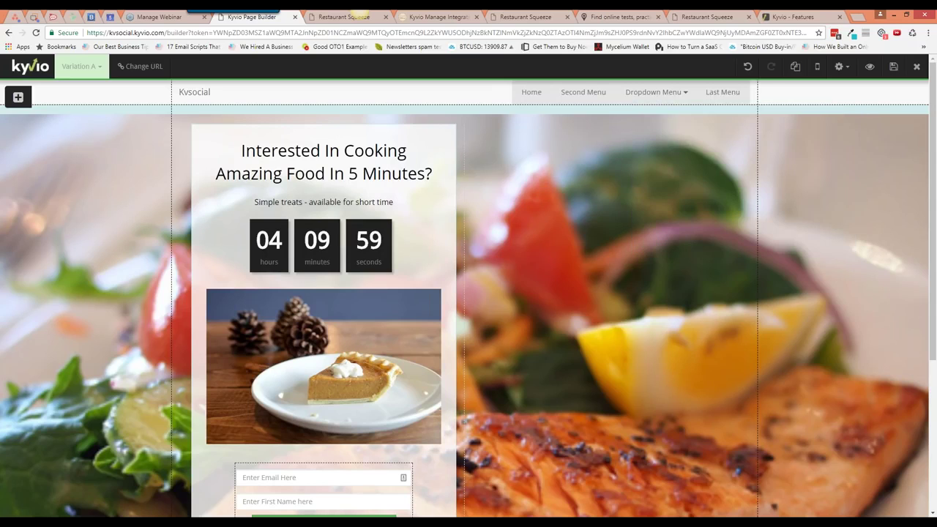
pyautogui.click(584, 94)
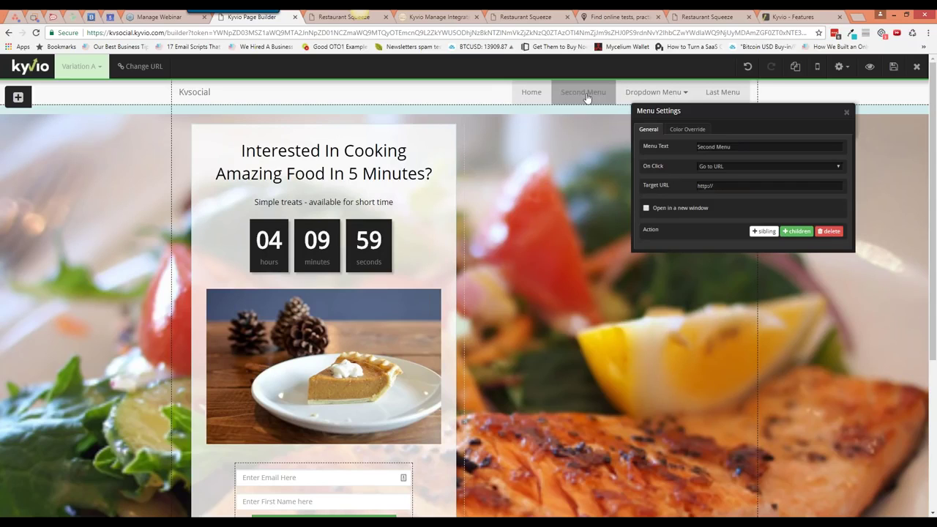
pyautogui.click(733, 168)
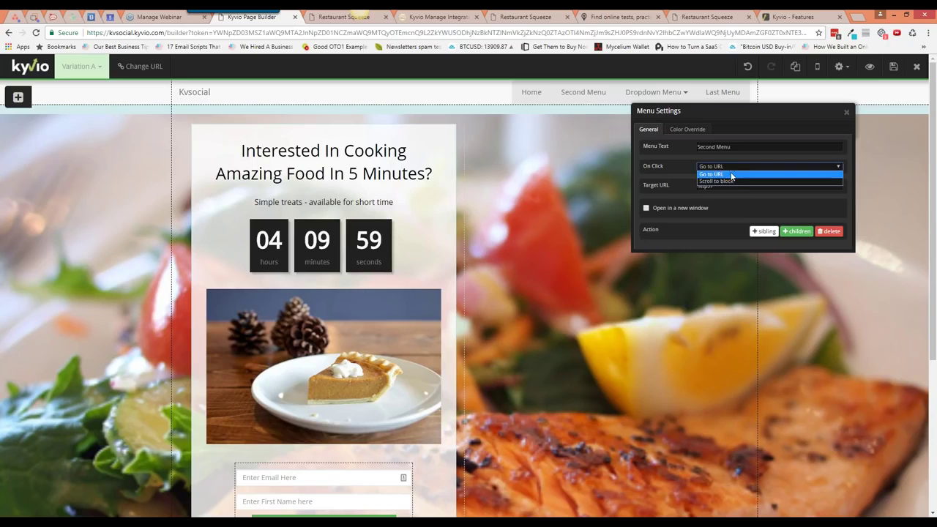
pyautogui.click(732, 181)
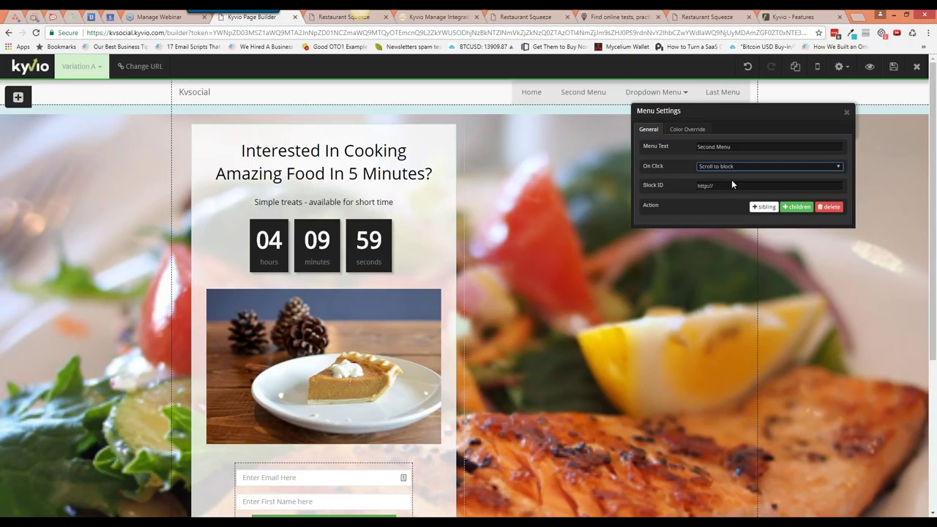
pyautogui.click(846, 112)
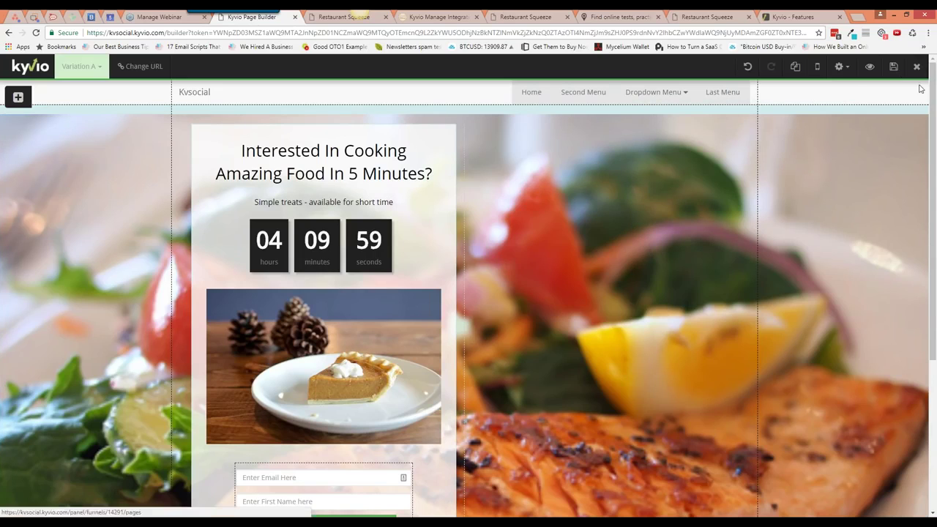
# Turn off the squeeze page's built-in header and leave the page builder
pyautogui.click(839, 65)
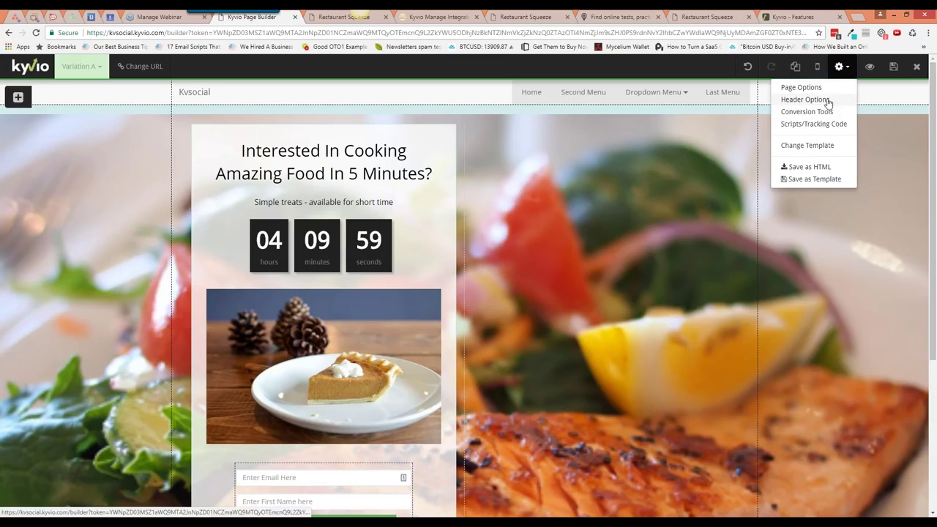
pyautogui.click(826, 99)
pyautogui.click(645, 149)
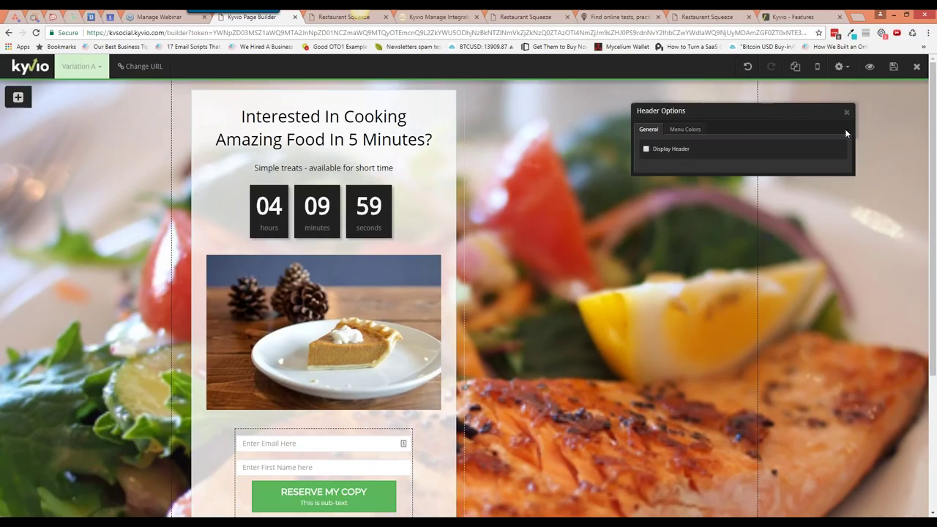
pyautogui.click(847, 114)
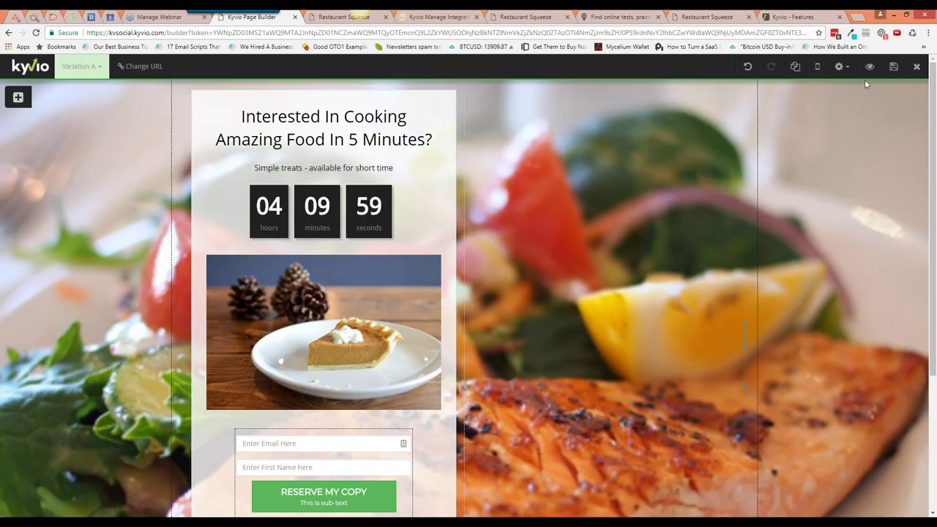
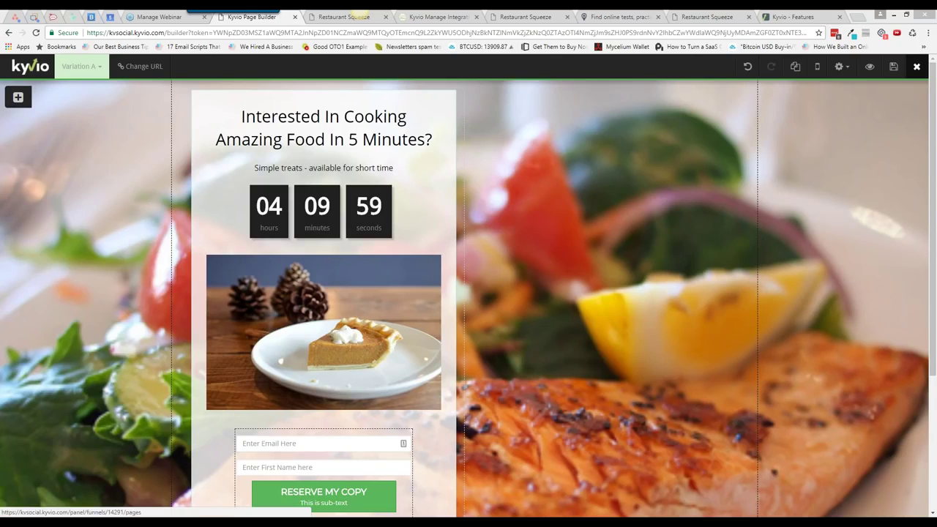
pyautogui.click(916, 66)
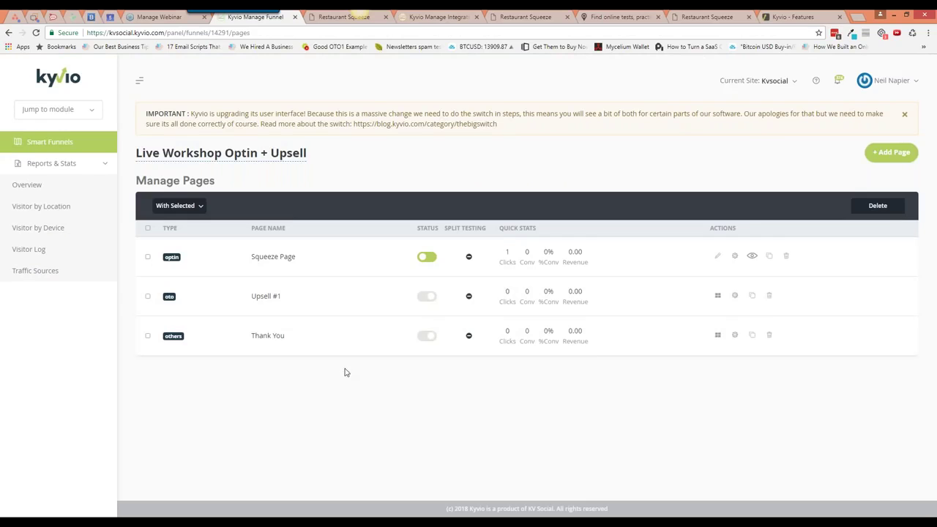
# Open the template choices for the Upsell #1 page, preview the restaurant sales template with the chef, and return to the templates
pyautogui.click(718, 296)
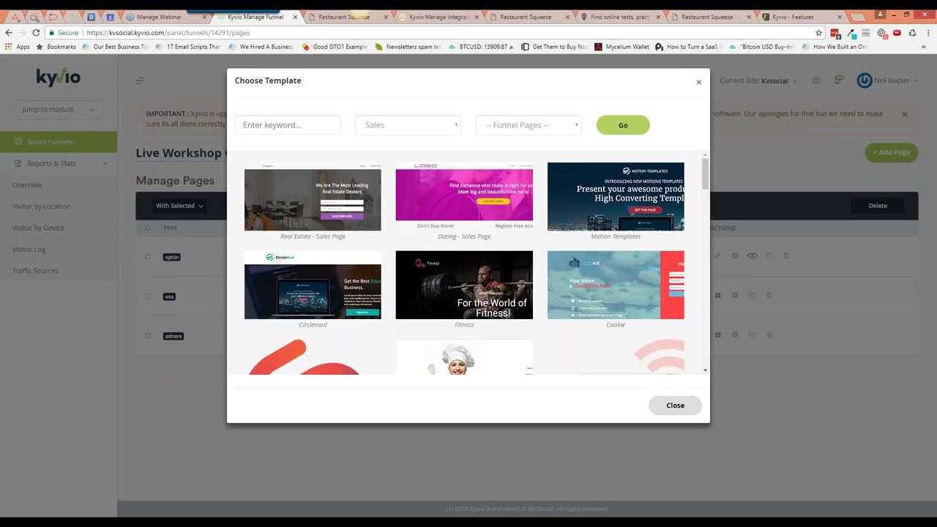
pyautogui.moveTo(706, 178); pyautogui.dragTo(706, 195)
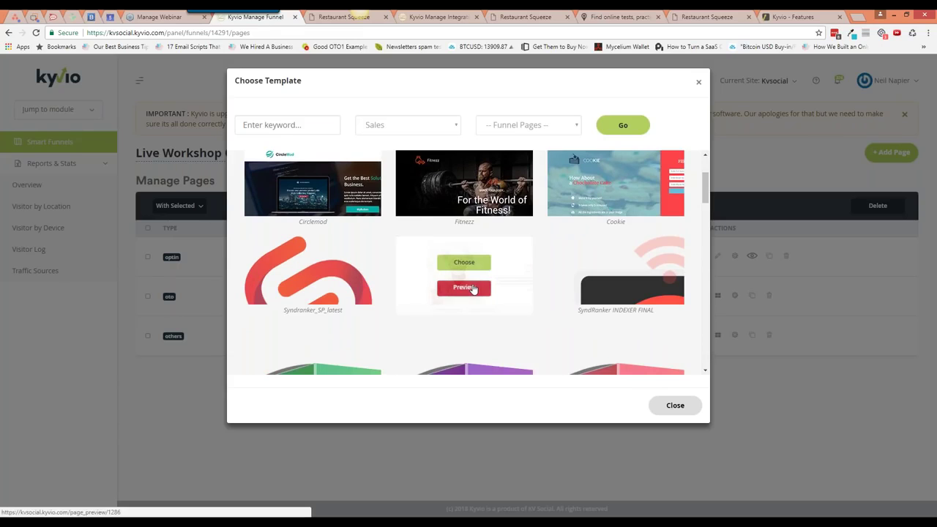
pyautogui.click(474, 288)
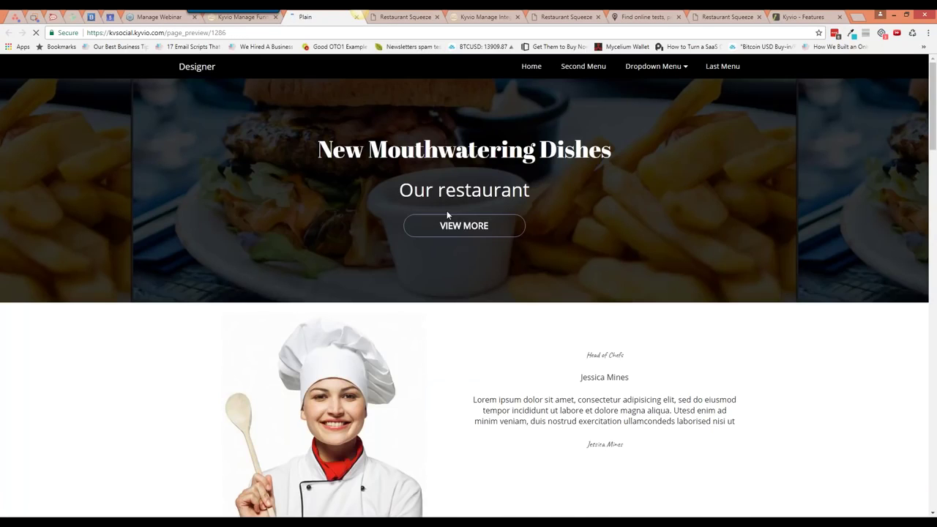
pyautogui.scroll(-5, 456, 244)
pyautogui.scroll(-4, 457, 249)
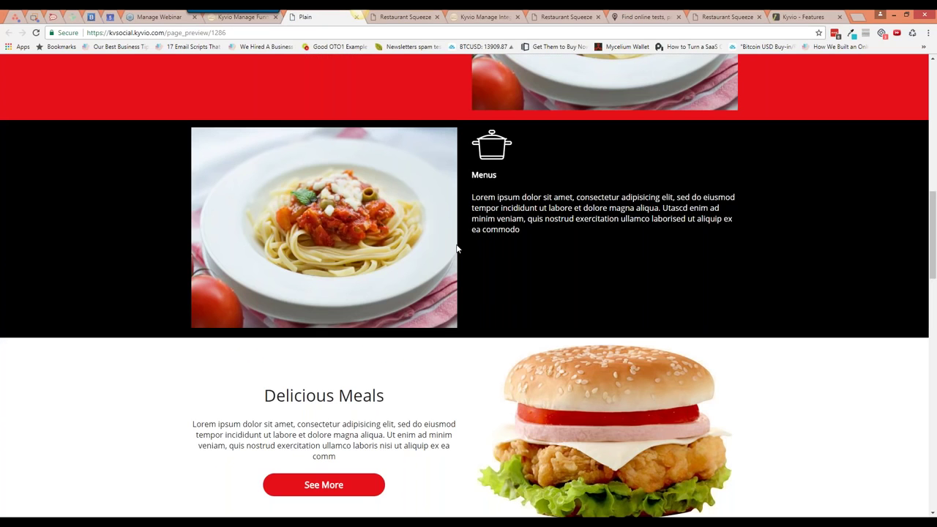
pyautogui.scroll(-8, 456, 249)
pyautogui.scroll(20, 456, 249)
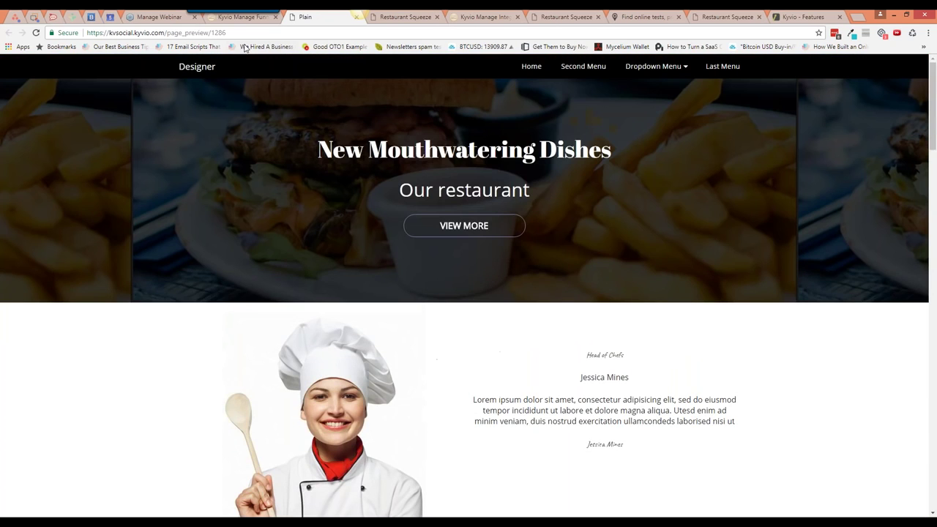
pyautogui.hotkey('ctrl', 'shift', 'Tab')
# Browse further through the sales templates, preview the noach restaurant template and close its preview
pyautogui.scroll(-10, 465, 283)
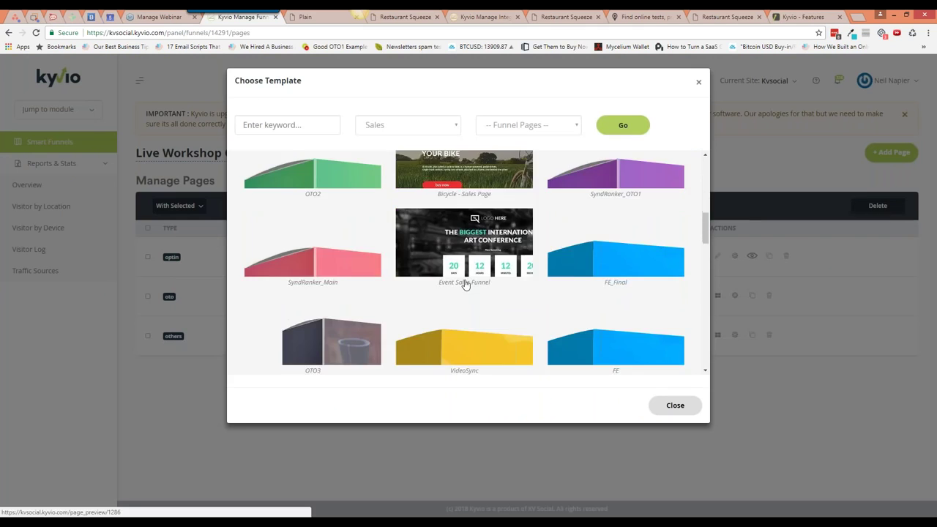
pyautogui.scroll(-6, 464, 283)
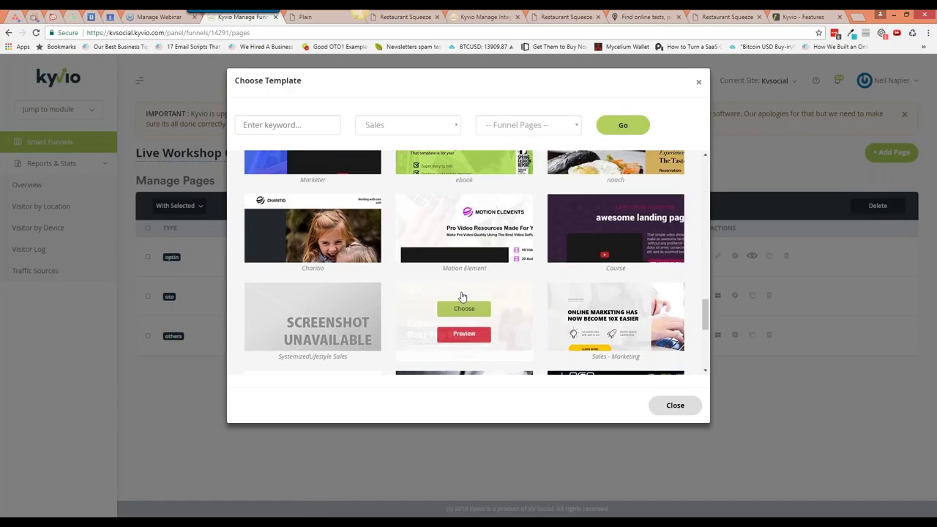
pyautogui.scroll(5, 462, 293)
pyautogui.click(465, 168)
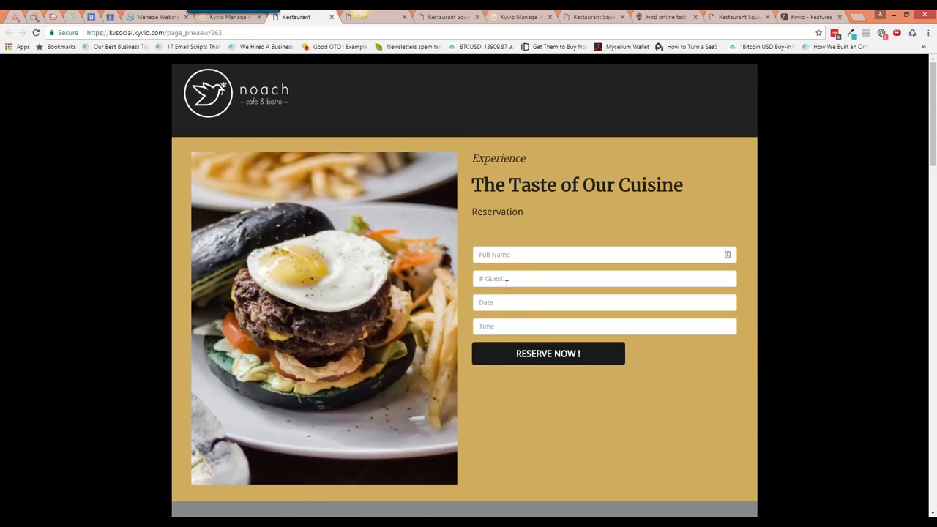
pyautogui.scroll(-1, 506, 284)
pyautogui.scroll(-8, 506, 284)
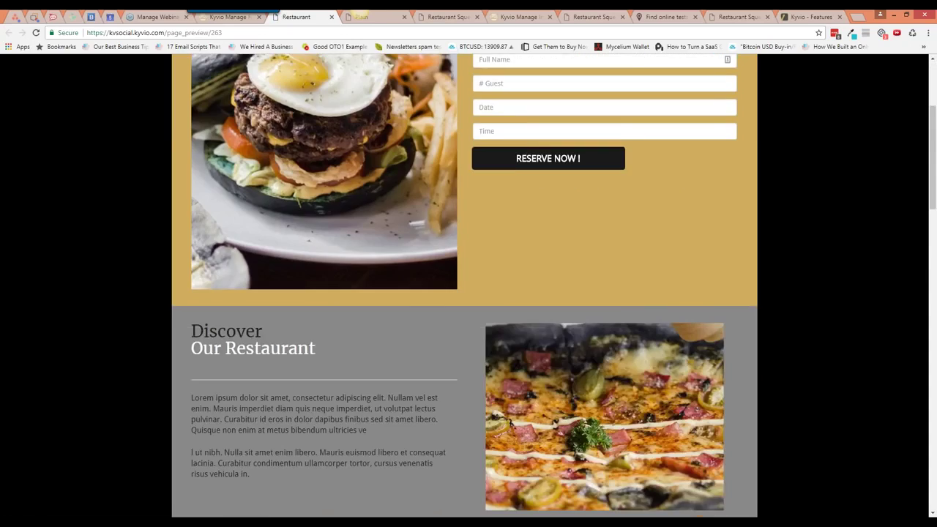
pyautogui.scroll(-3, 425, 236)
pyautogui.click(332, 16)
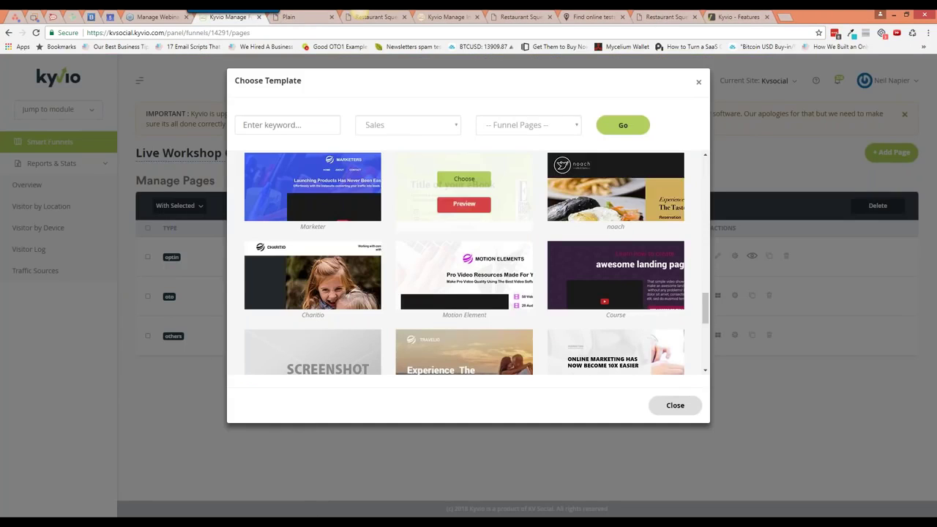
# Choose the restaurant template with the chef for Upsell #1 and check the Home link's settings in its header menu
pyautogui.scroll(10, 464, 205)
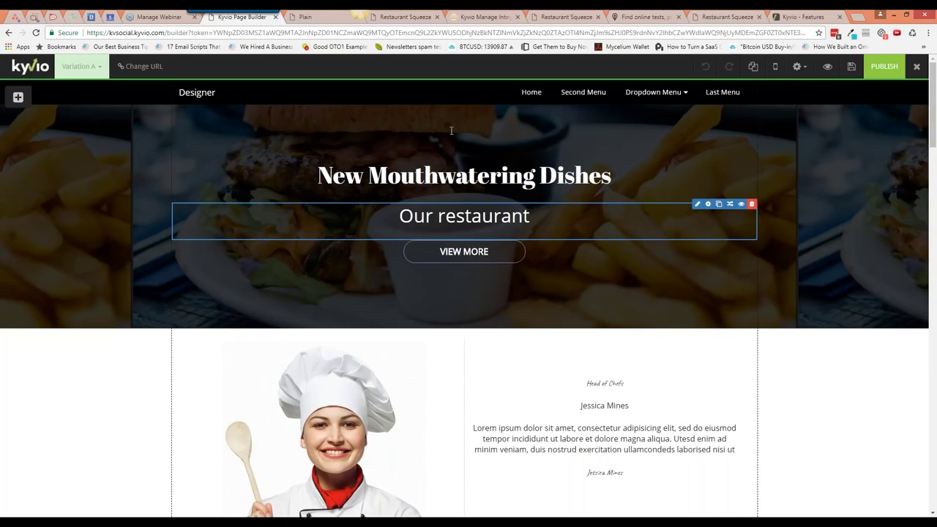
pyautogui.click(537, 95)
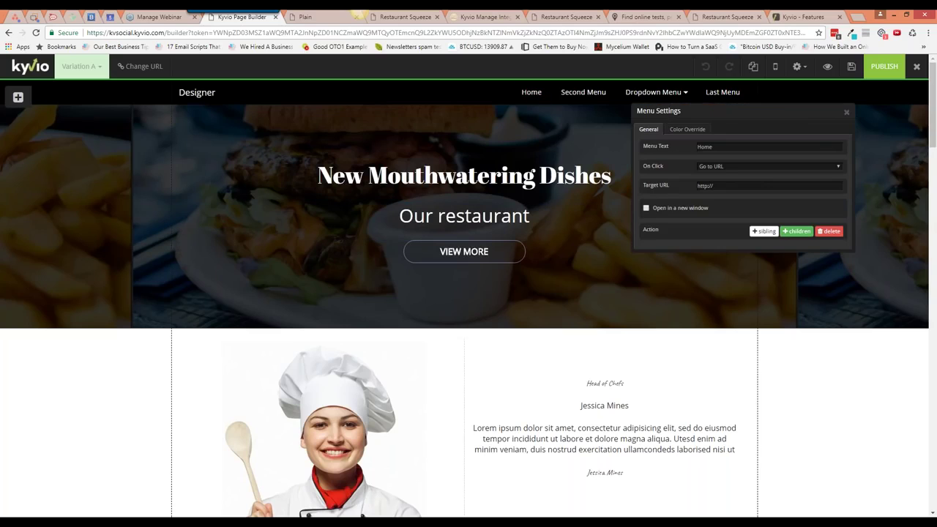
pyautogui.click(846, 112)
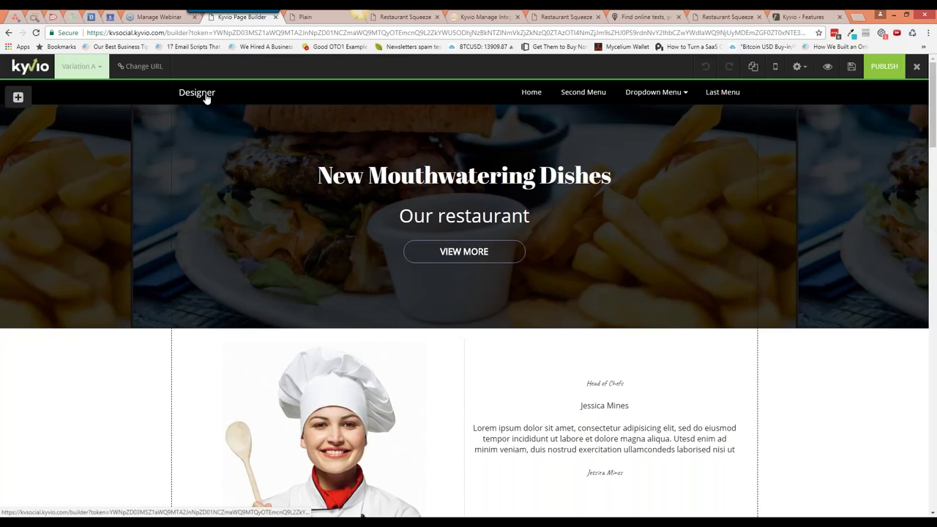
# Change the red Menus block's background color to a light pink
pyautogui.moveTo(370, 176)
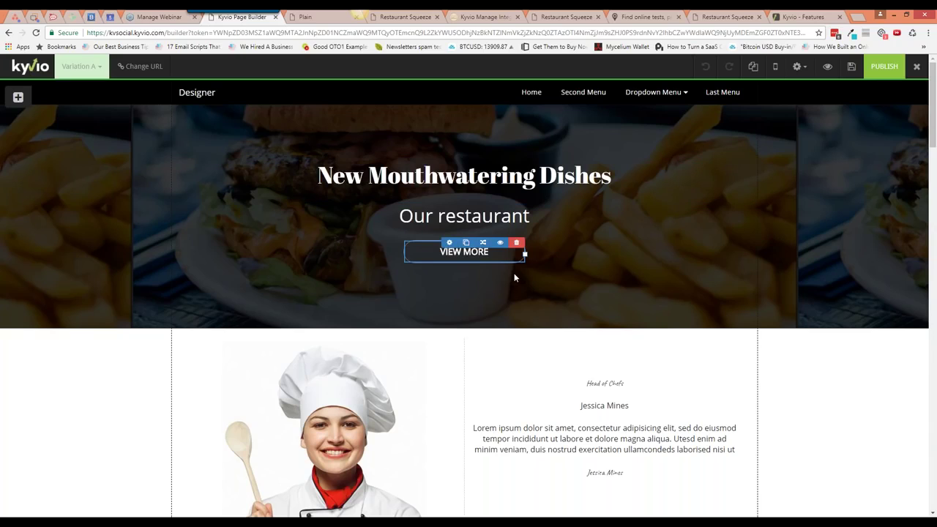
pyautogui.scroll(-1, 515, 282)
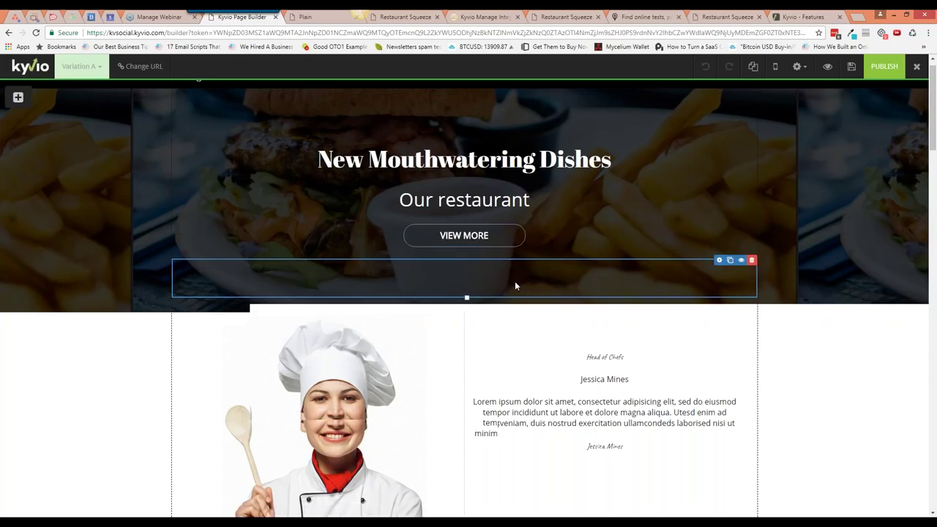
pyautogui.scroll(-3, 516, 286)
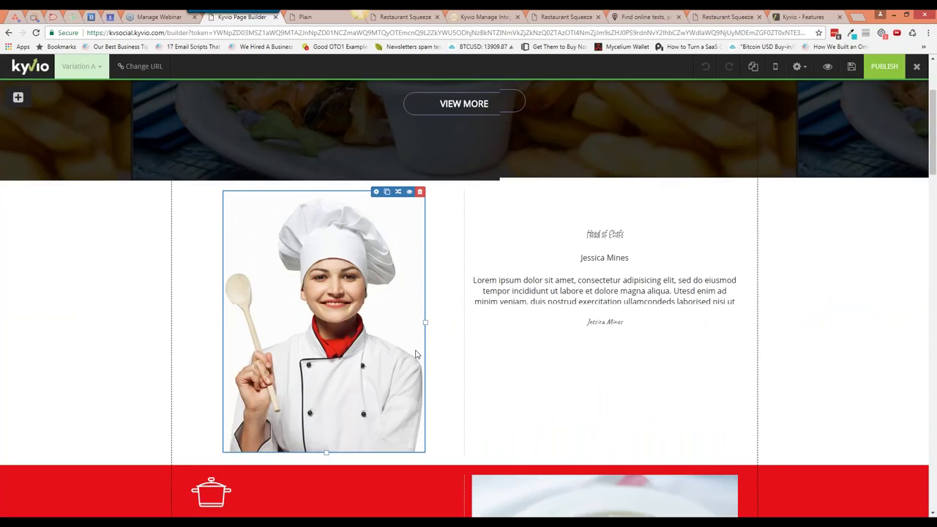
pyautogui.scroll(-4, 416, 355)
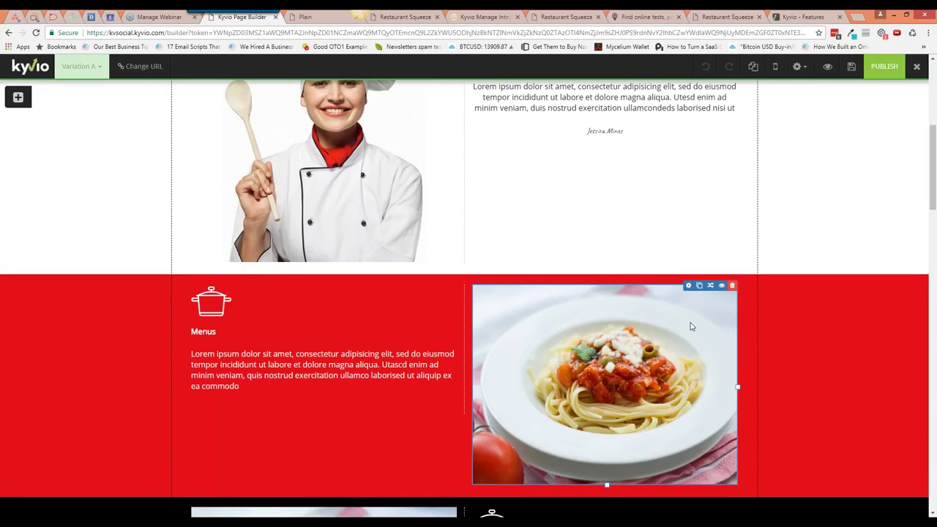
pyautogui.scroll(-2, 691, 327)
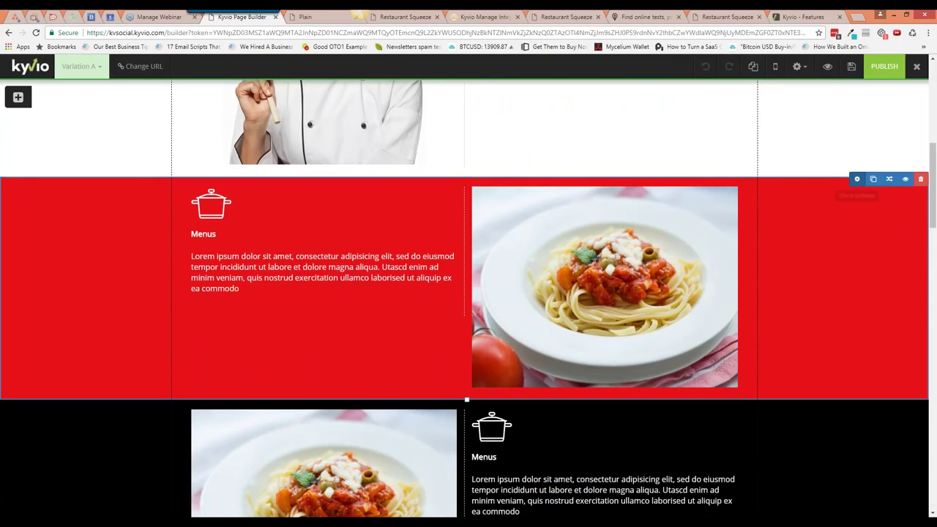
pyautogui.click(853, 180)
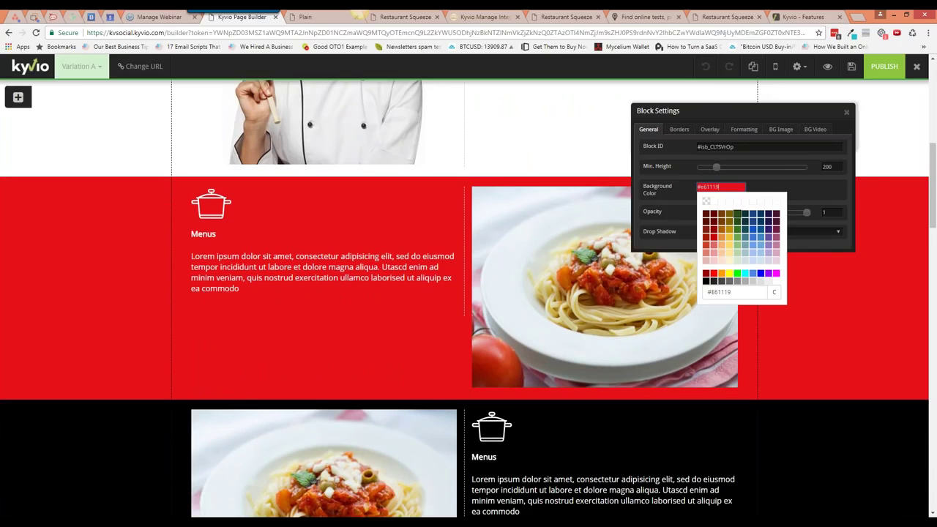
pyautogui.click(714, 253)
pyautogui.click(729, 188)
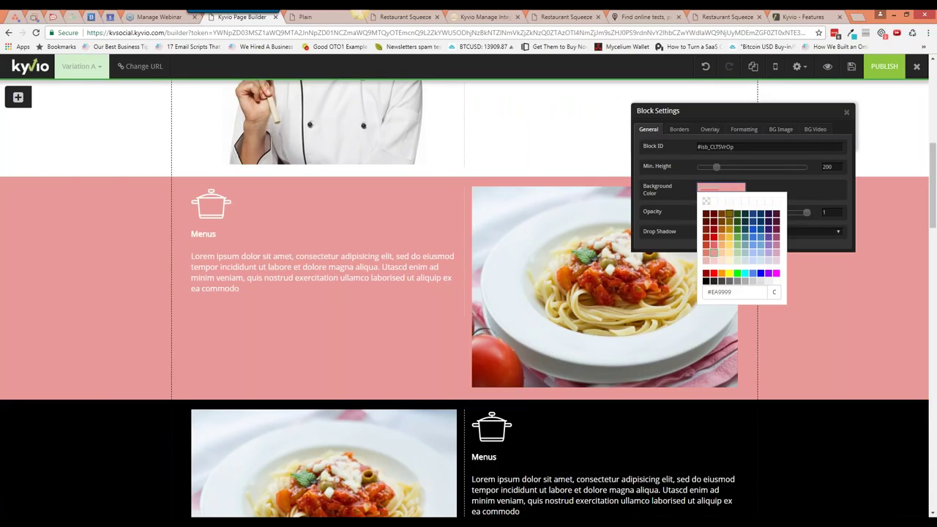
pyautogui.click(717, 264)
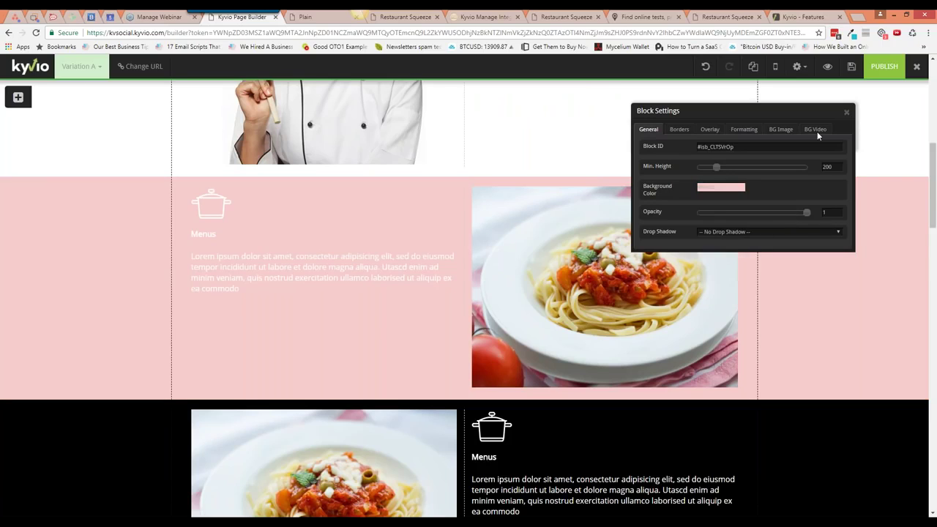
# Change all the text in the pink Menus block, heading and paragraph, to black
pyautogui.click(356, 271)
pyautogui.click(396, 227)
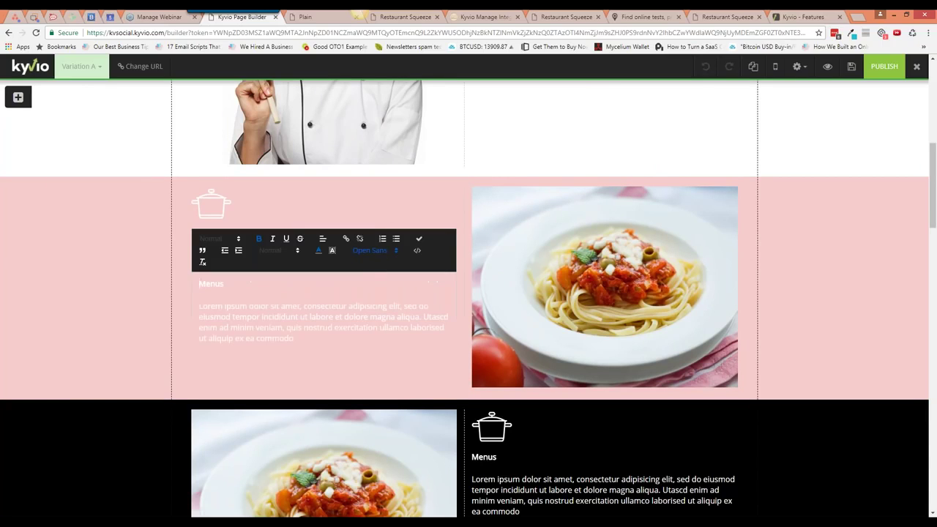
pyautogui.hotkey('ctrl', 'a')
pyautogui.click(318, 250)
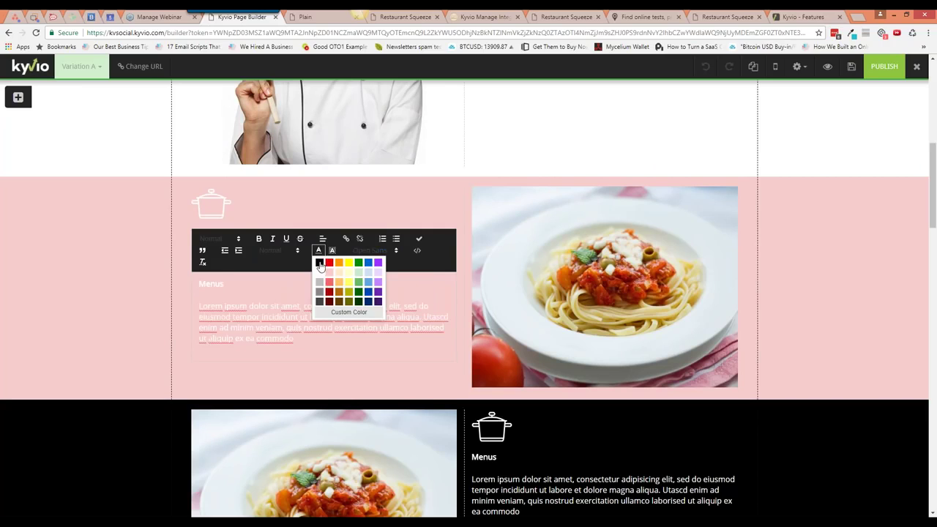
pyautogui.click(319, 265)
pyautogui.click(390, 275)
pyautogui.click(331, 379)
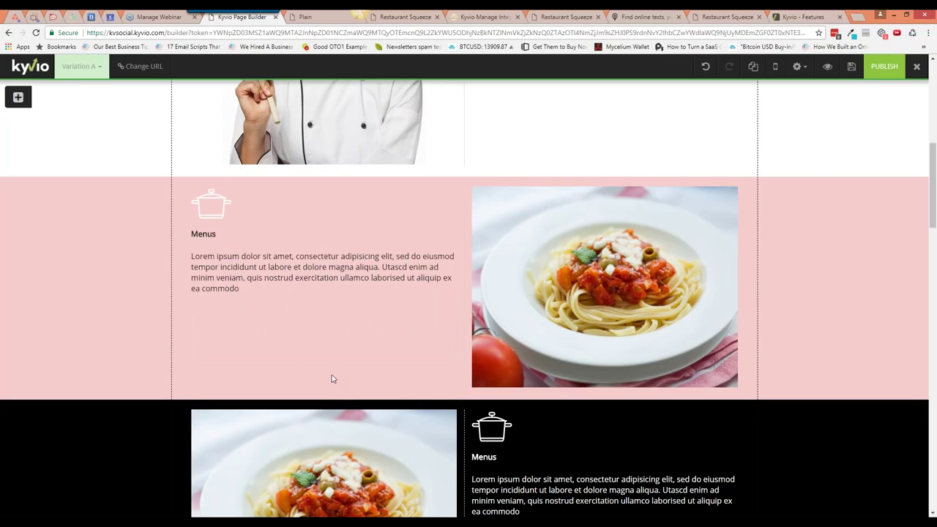
# Review the page down to the footer and check the map block's background image settings
pyautogui.scroll(-1, 427, 392)
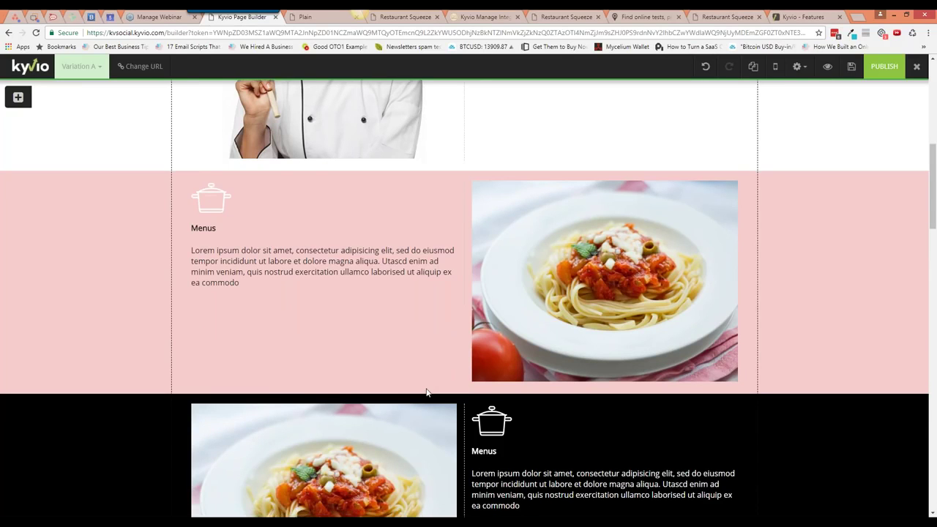
pyautogui.scroll(-4, 427, 392)
pyautogui.scroll(-3, 428, 393)
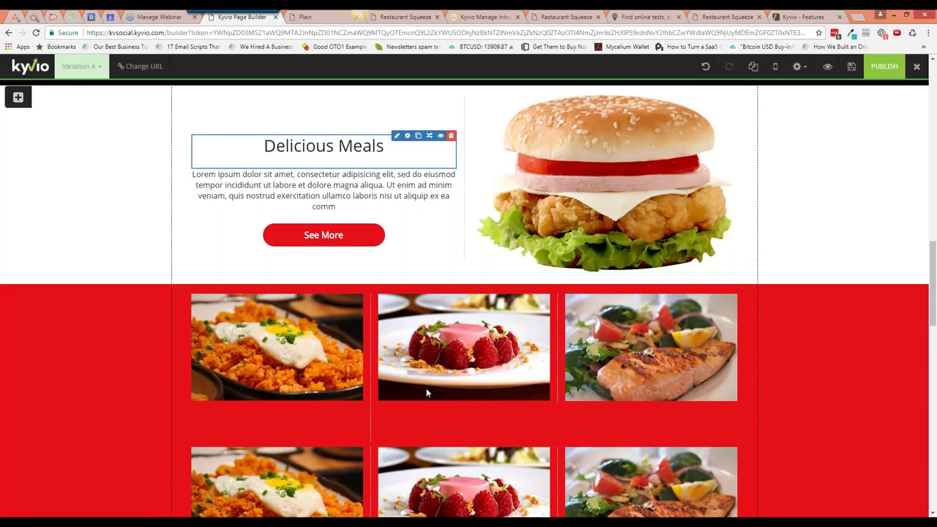
pyautogui.scroll(-6, 427, 393)
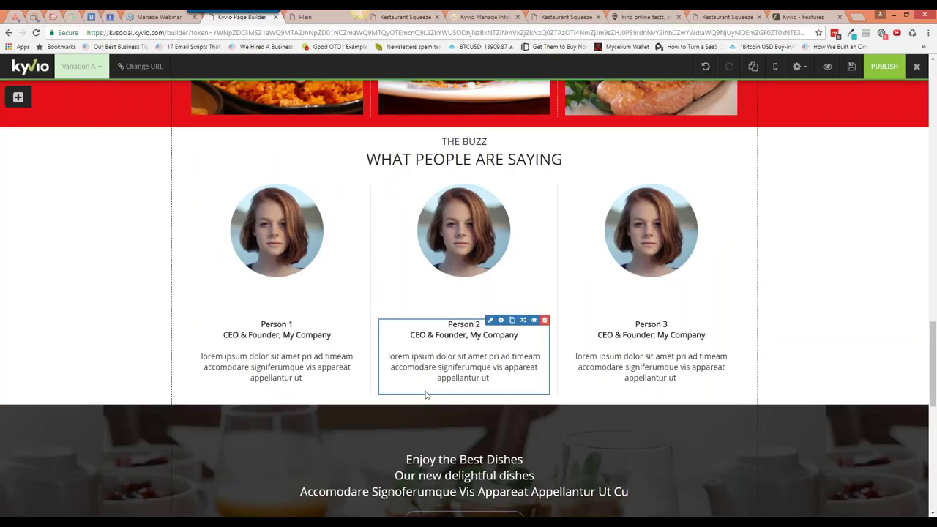
pyautogui.scroll(-8, 427, 395)
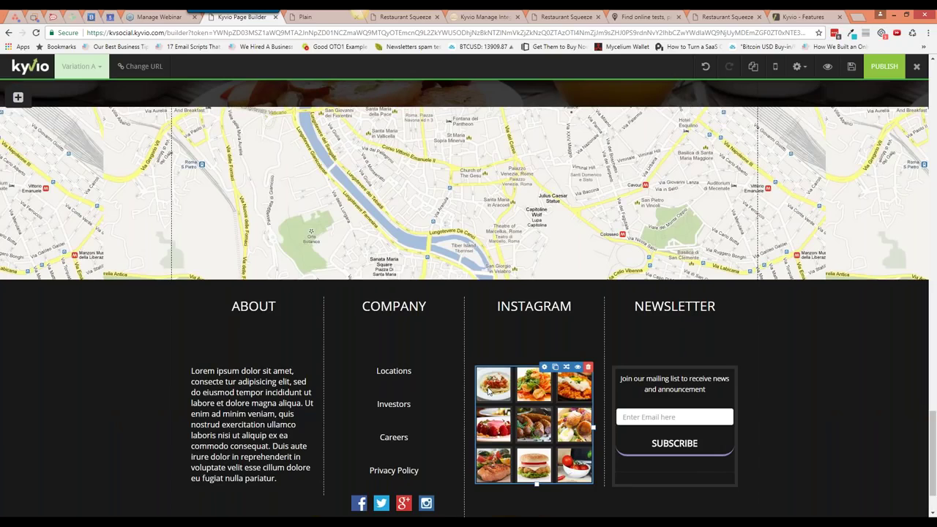
pyautogui.click(544, 366)
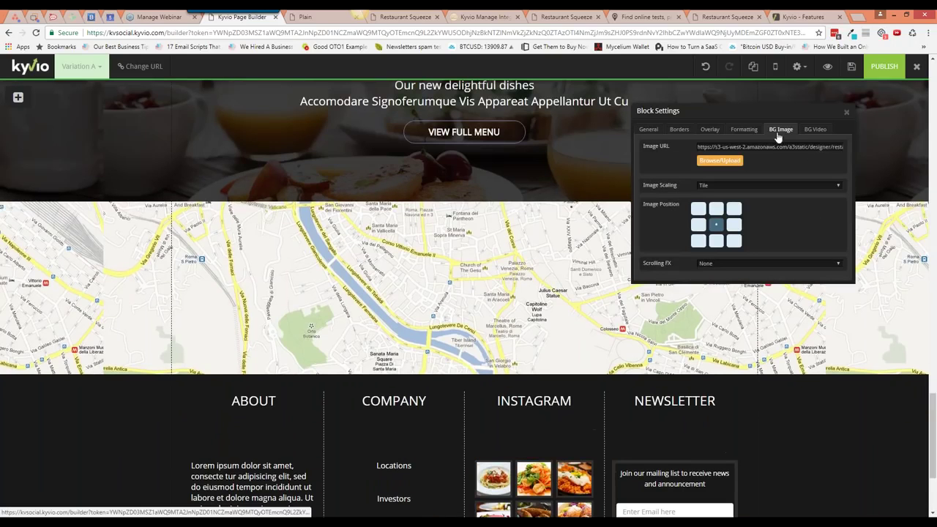
pyautogui.click(844, 115)
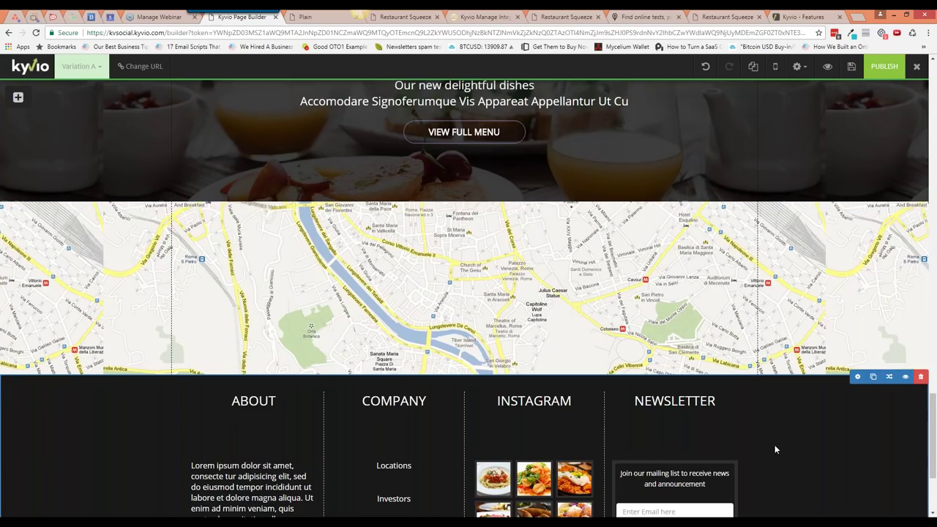
# Check the click action settings of the VIEW MORE button in the hero section
pyautogui.scroll(2, 775, 445)
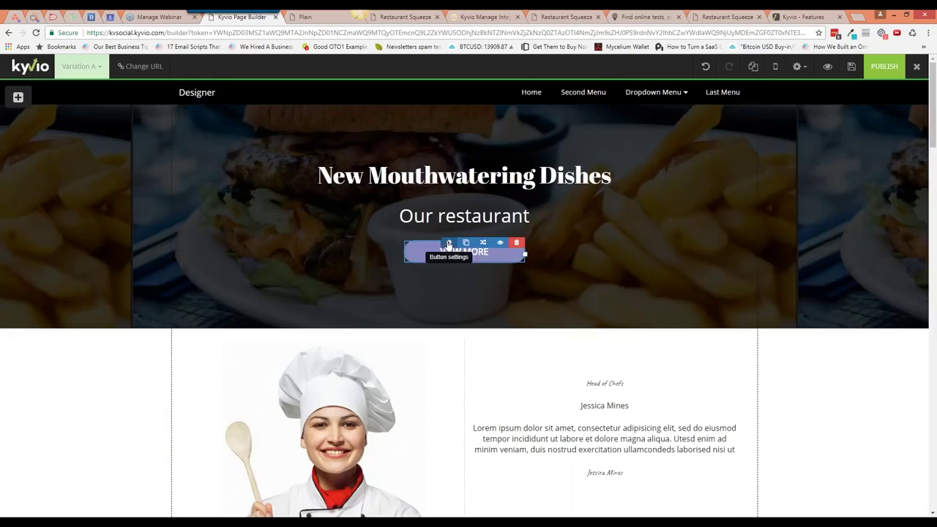
pyautogui.click(449, 243)
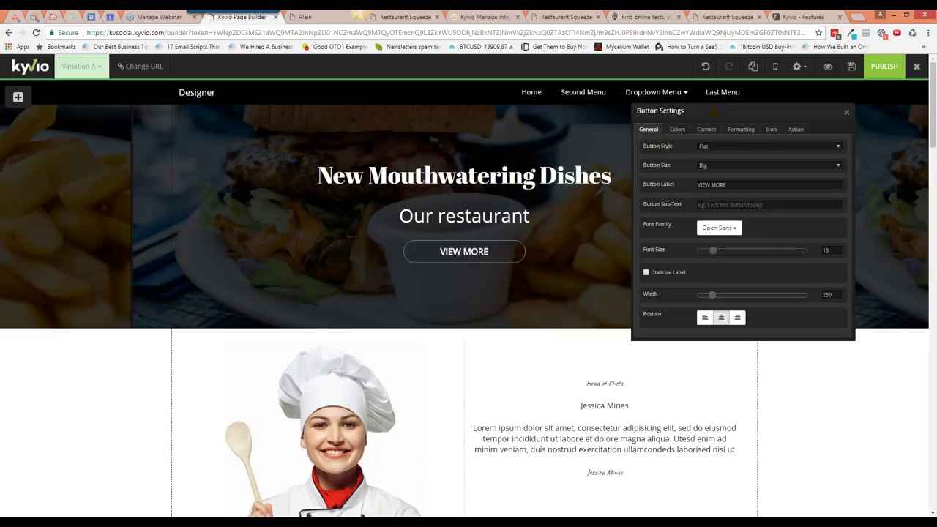
pyautogui.click(796, 129)
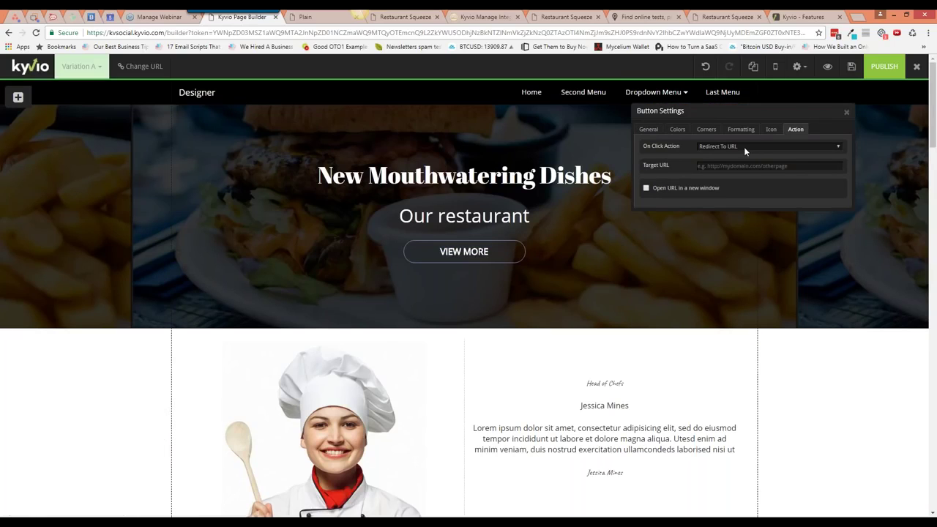
pyautogui.click(847, 116)
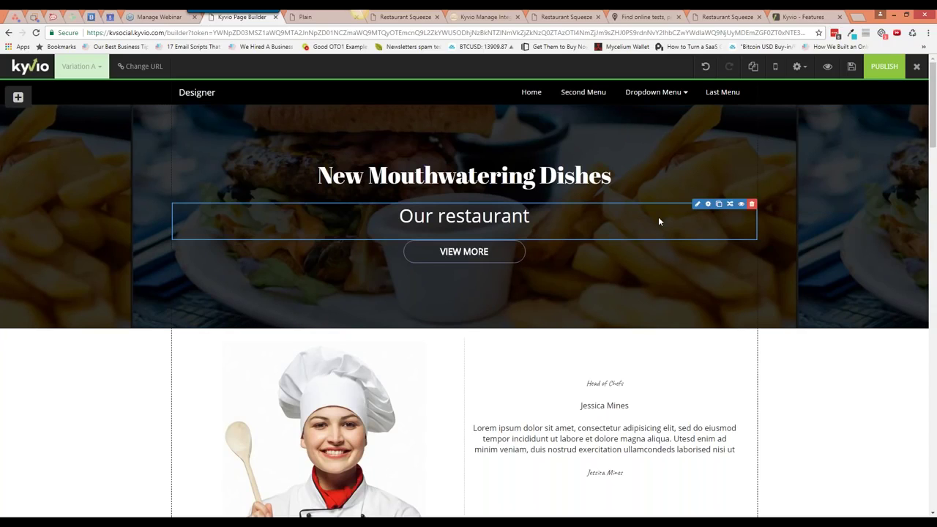
# Copy the Block ID of the red block containing the six dish photos
pyautogui.scroll(-1, 658, 341)
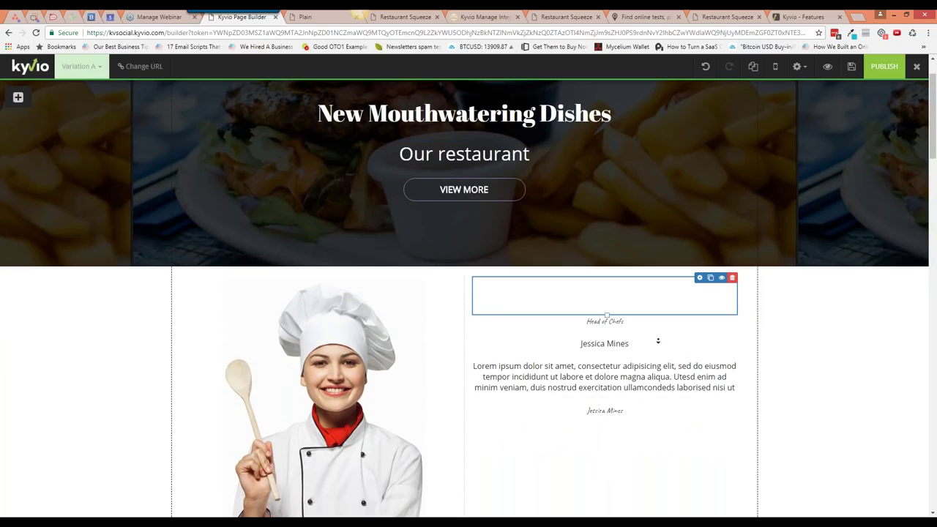
pyautogui.scroll(-8, 659, 341)
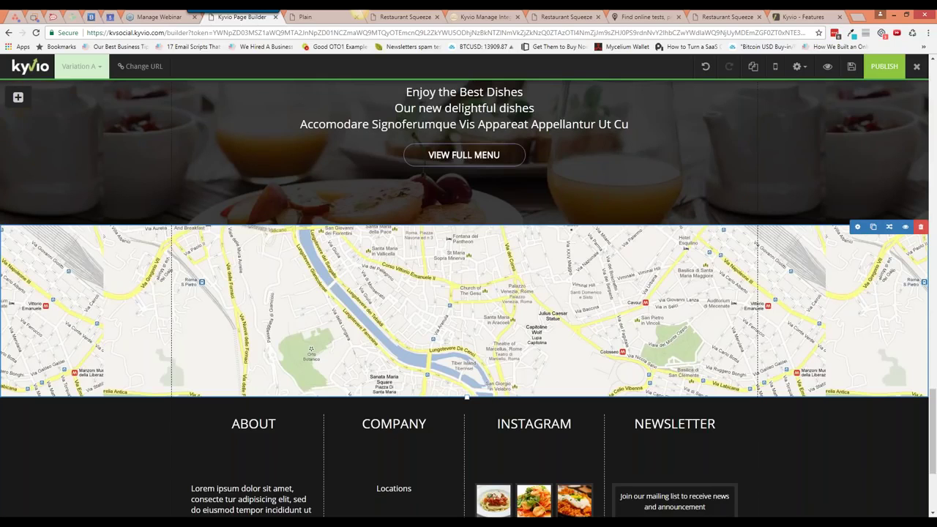
pyautogui.scroll(10, 469, 299)
pyautogui.scroll(1, 812, 188)
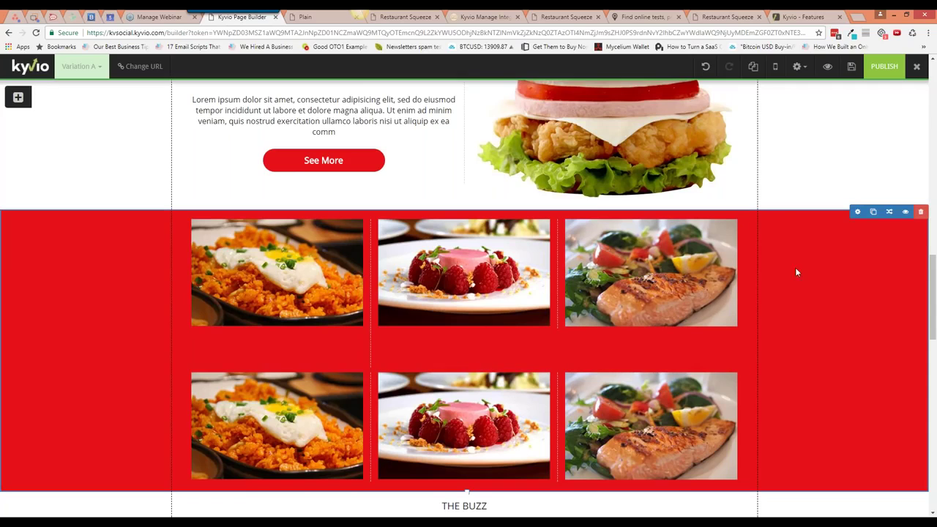
pyautogui.click(857, 213)
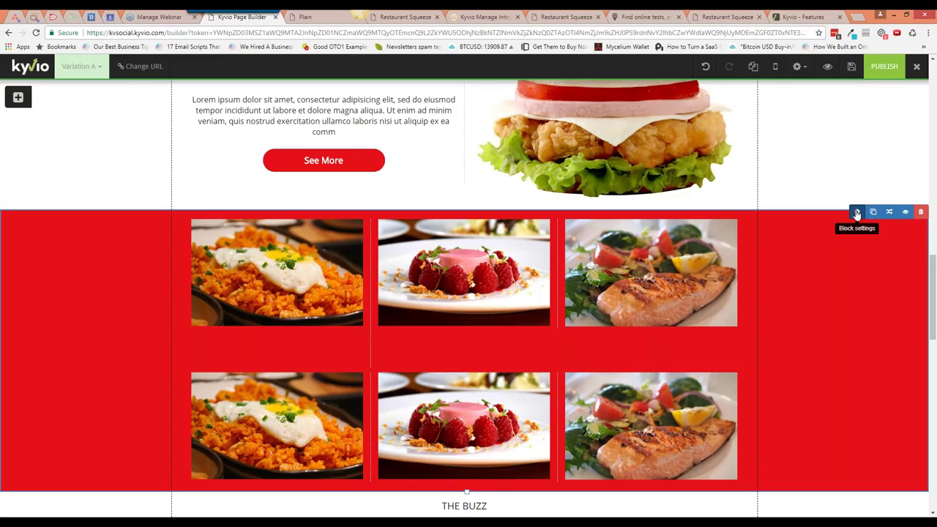
pyautogui.moveTo(737, 147); pyautogui.dragTo(698, 150)
pyautogui.hotkey('ctrl', 'c')
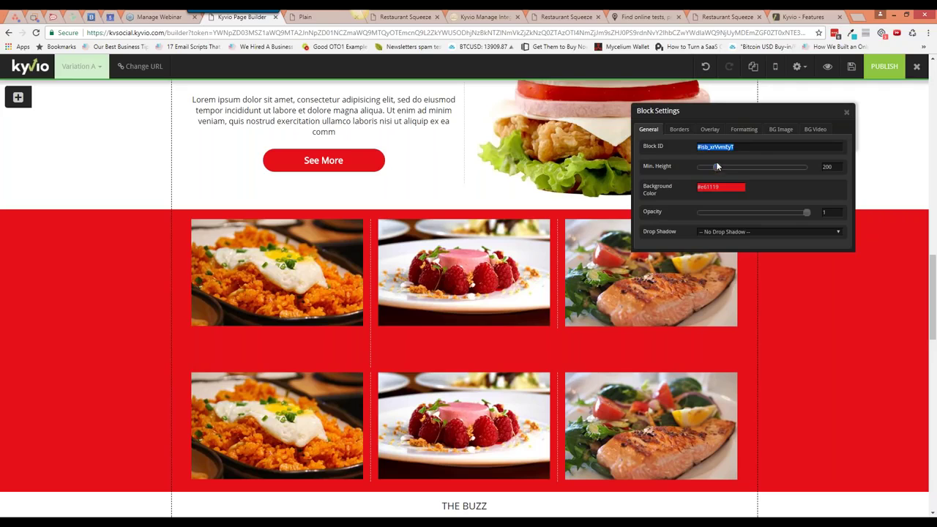
pyautogui.click(846, 112)
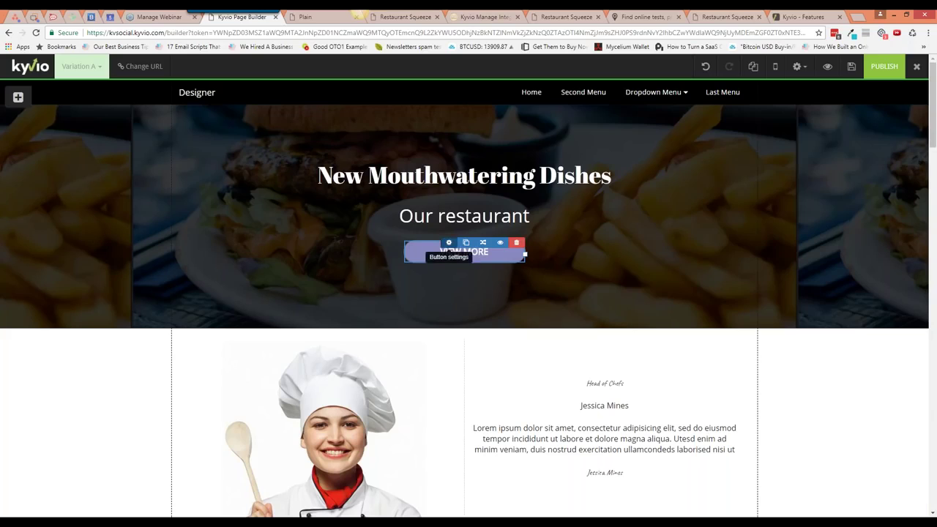
# Set the VIEW MORE button's redirect target URL to the copied red block ID and save the page
pyautogui.click(448, 242)
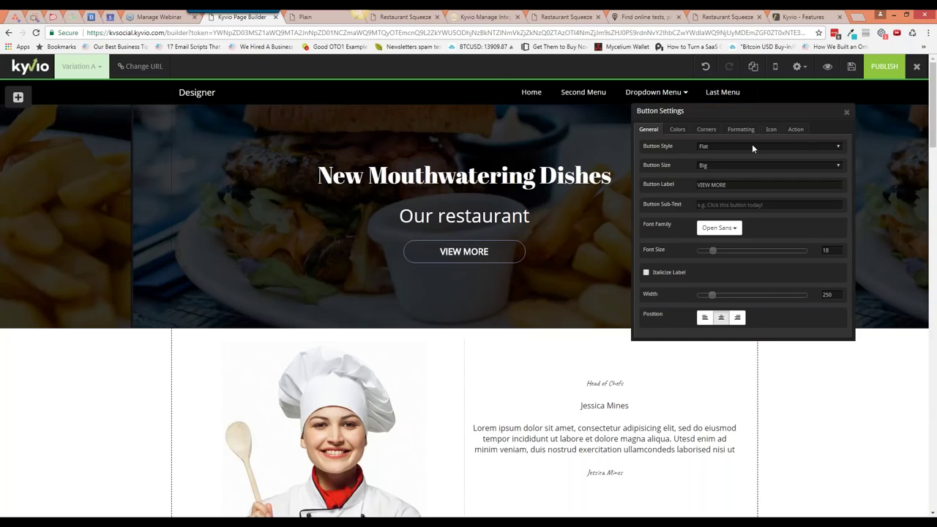
pyautogui.click(795, 130)
pyautogui.click(735, 167)
pyautogui.hotkey('ctrl', 'v')
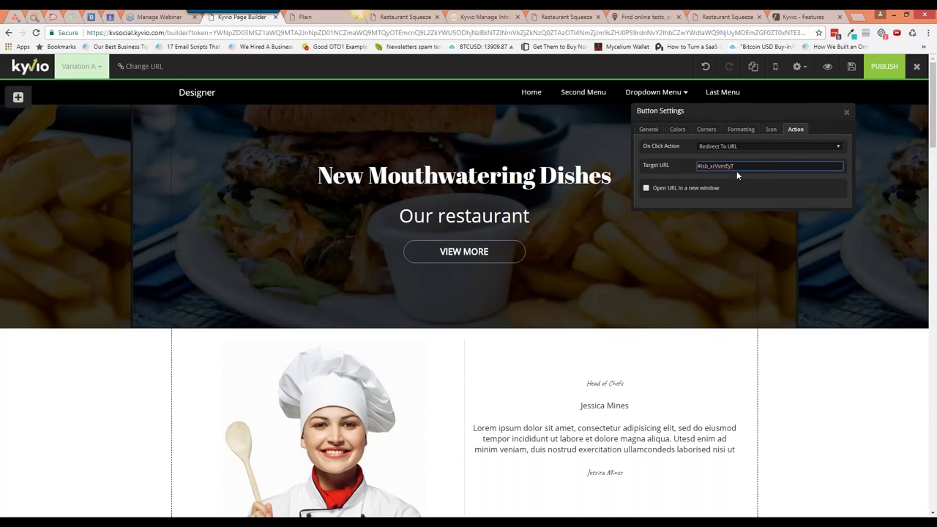
pyautogui.click(852, 71)
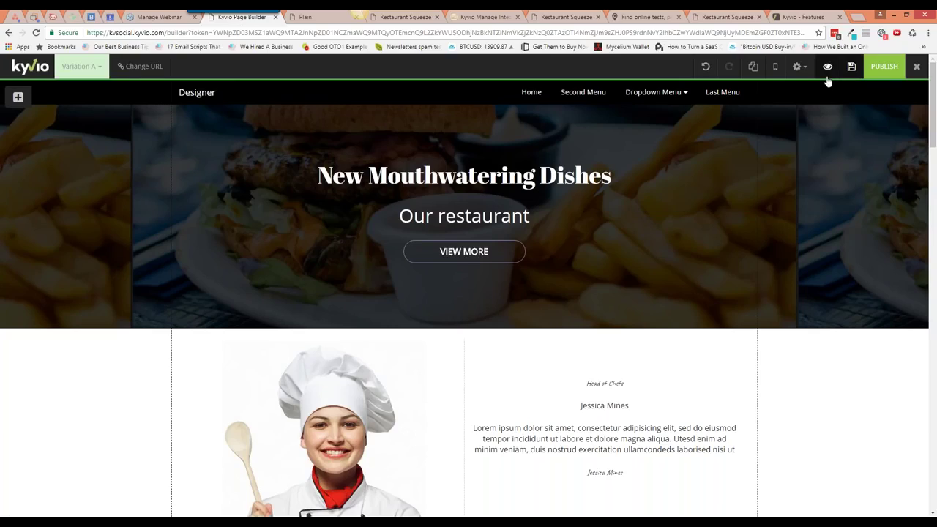
# Preview the page, test the VIEW MORE button's jump link, and return to the top of the preview
pyautogui.click(827, 67)
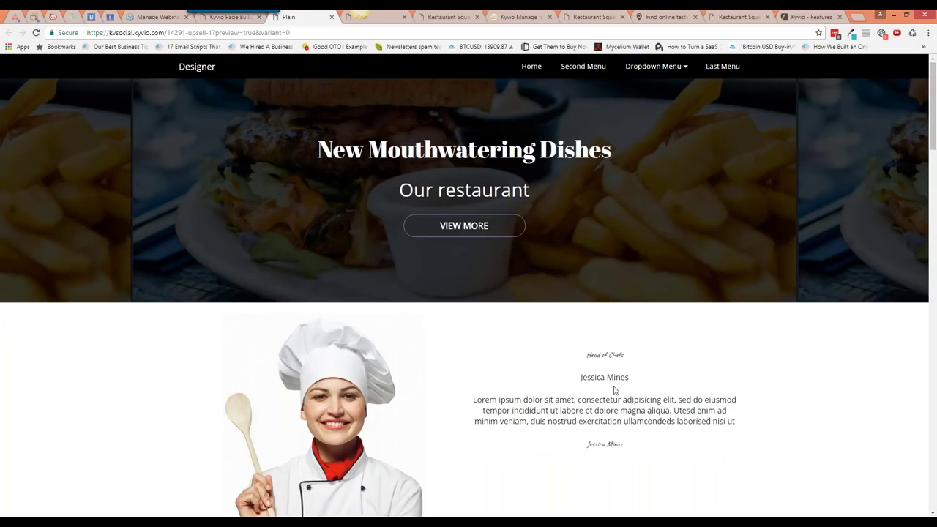
pyautogui.click(482, 238)
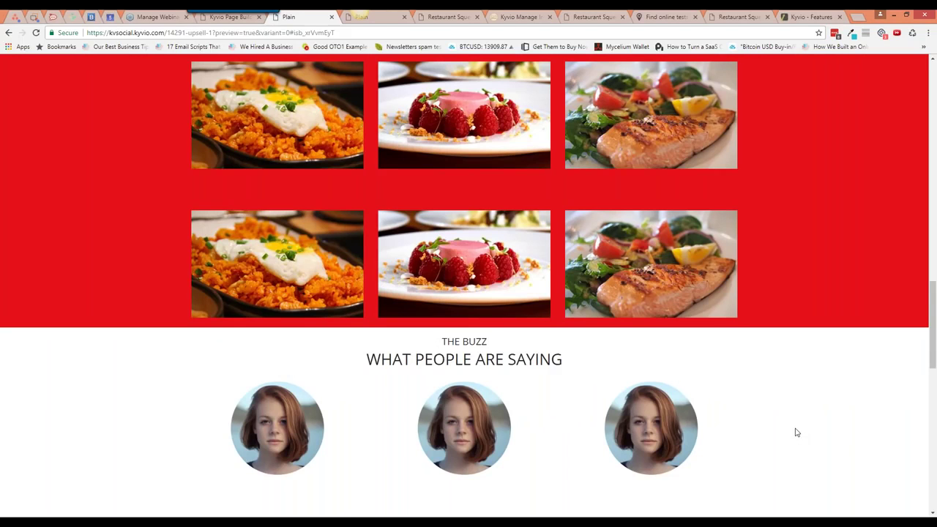
pyautogui.scroll(15, 797, 432)
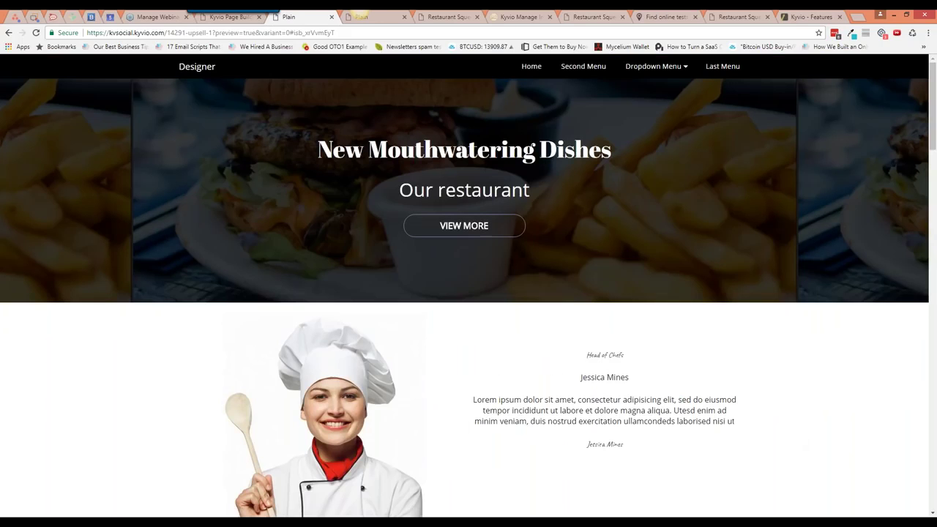
# Return to the page builder and review the VIEW MORE button's redirect action and target URL
pyautogui.click(245, 25)
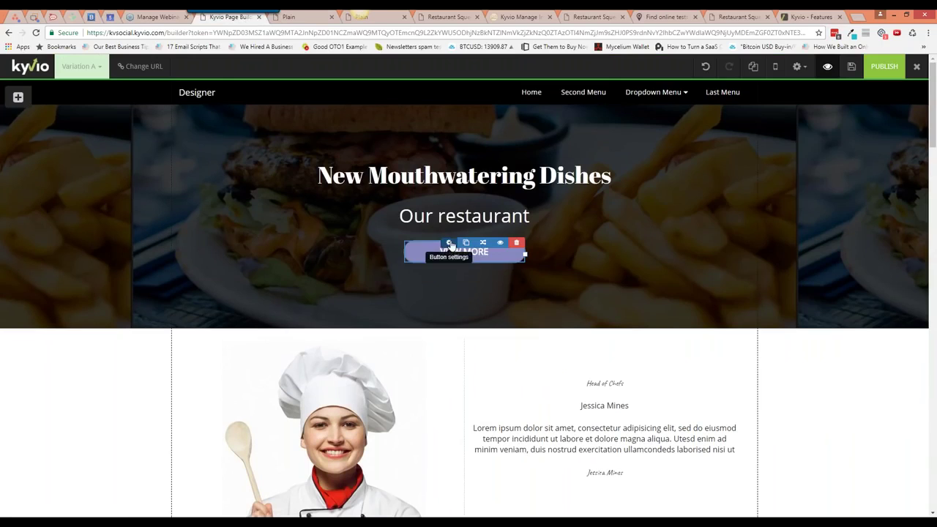
pyautogui.click(453, 246)
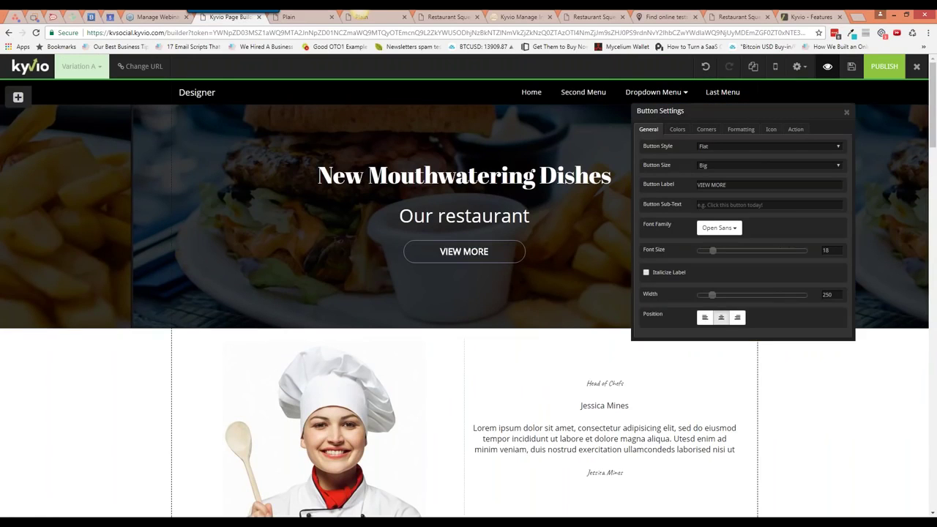
pyautogui.click(795, 129)
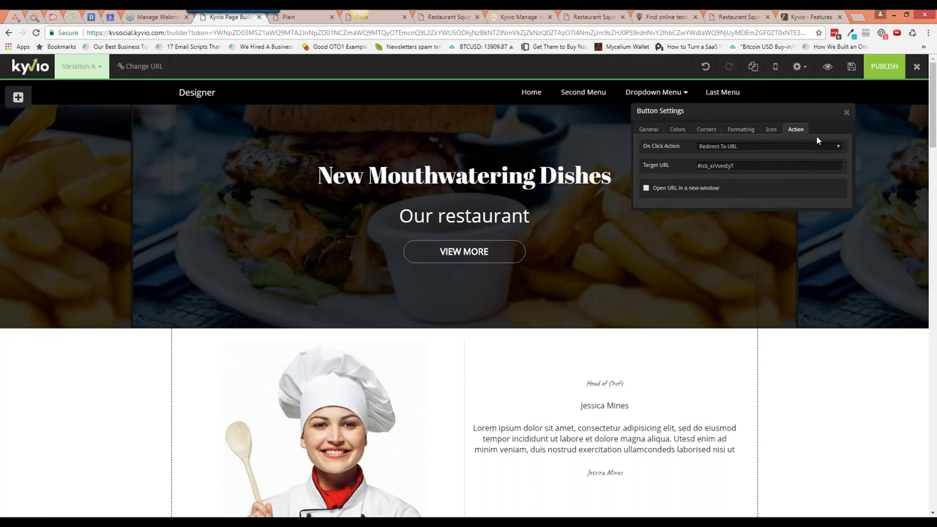
pyautogui.click(847, 112)
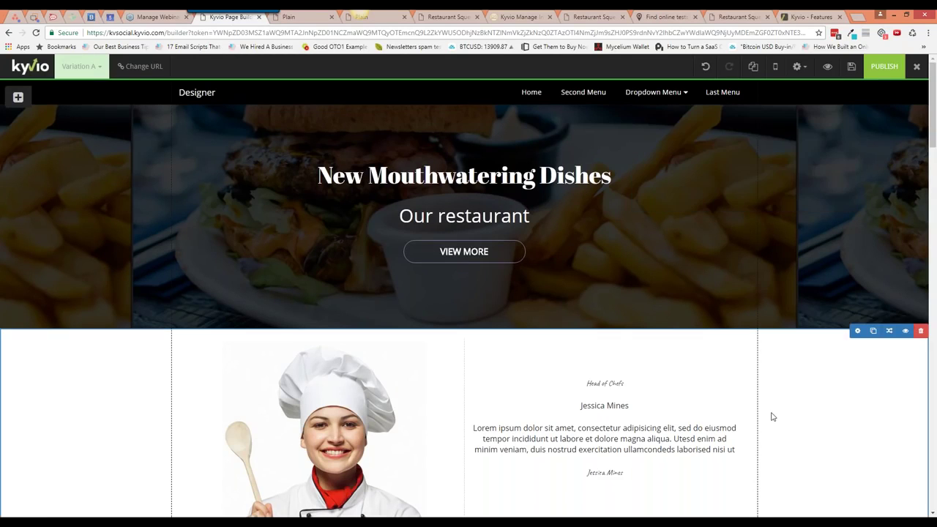
pyautogui.scroll(-1, 772, 417)
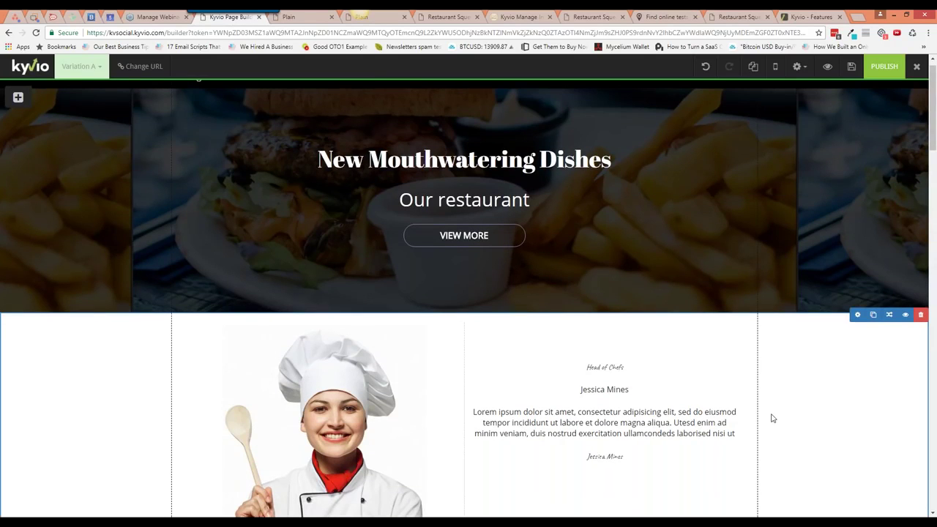
pyautogui.scroll(-4, 771, 418)
pyautogui.scroll(5, 769, 429)
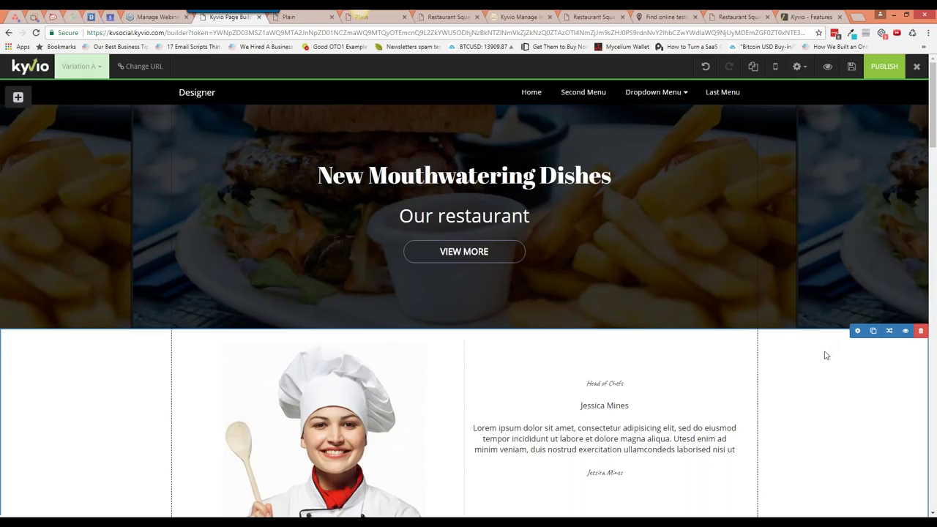
pyautogui.click(288, 16)
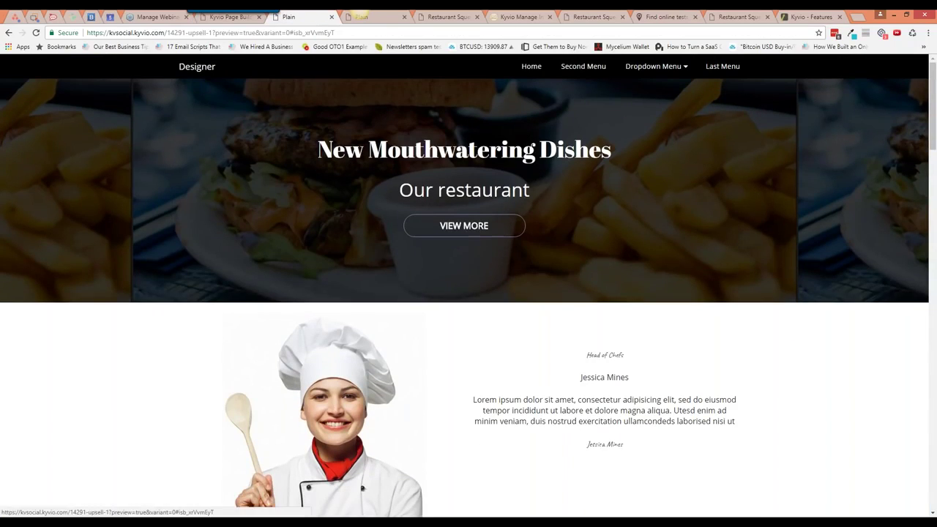
pyautogui.click(239, 21)
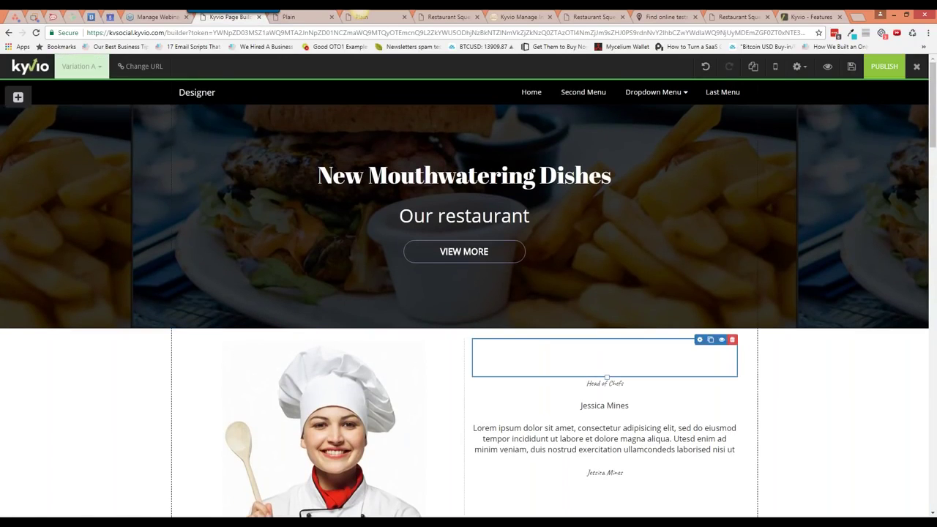
# Set the animation of the pink Menus block to Bounce
pyautogui.scroll(-3, 730, 376)
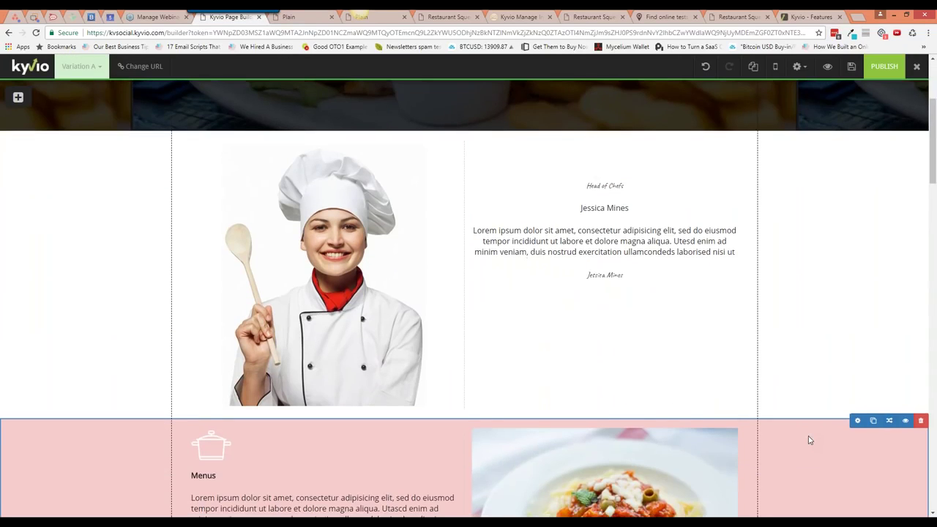
pyautogui.scroll(-1, 810, 440)
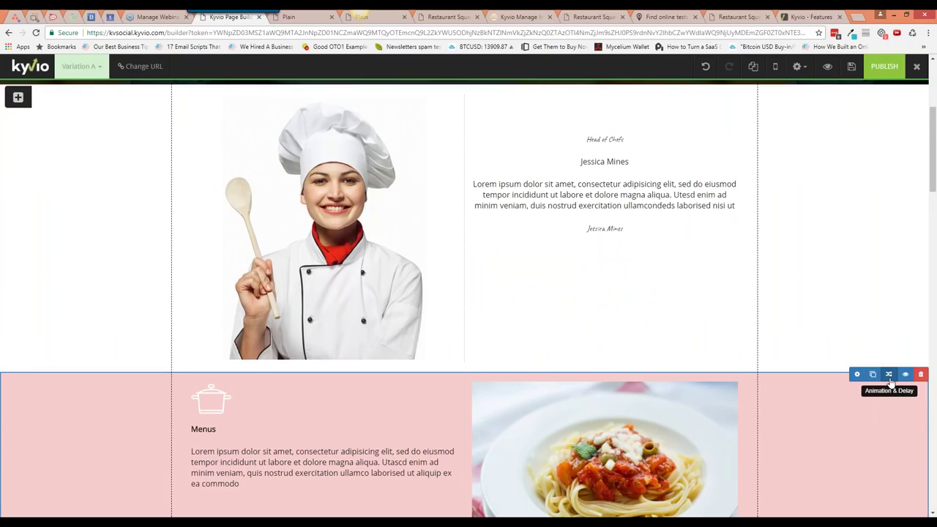
pyautogui.click(889, 375)
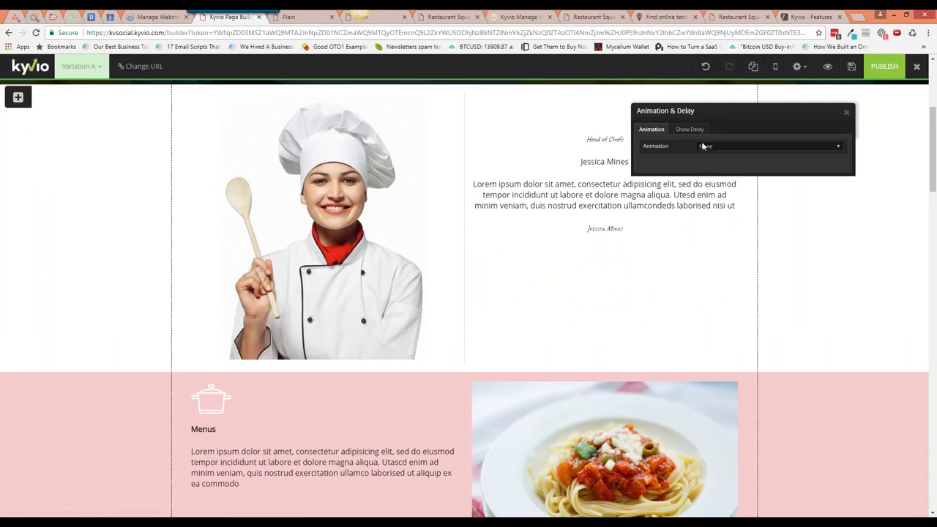
pyautogui.click(716, 148)
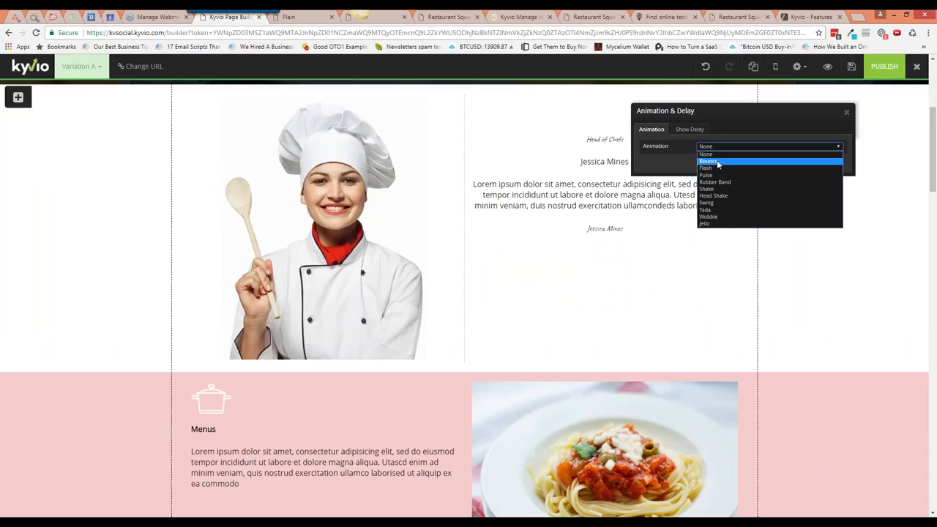
pyautogui.press('Escape')
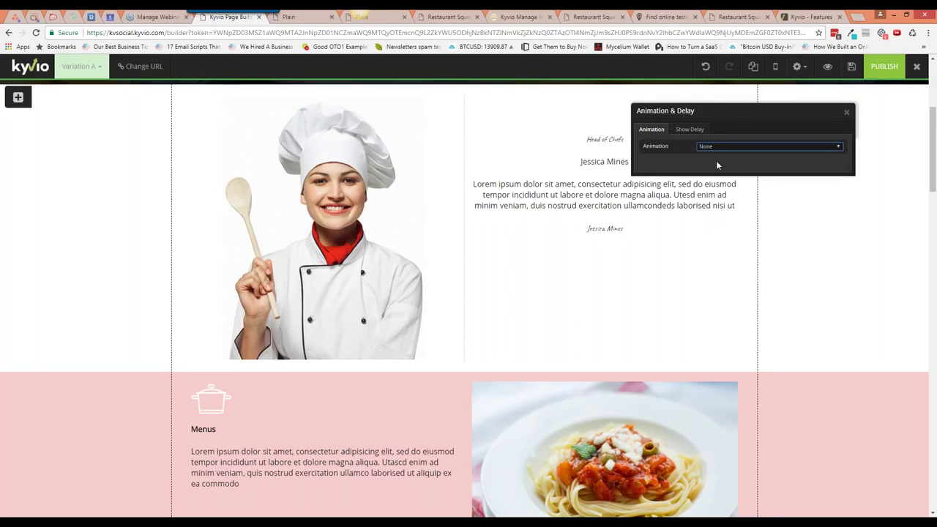
pyautogui.press('Down')
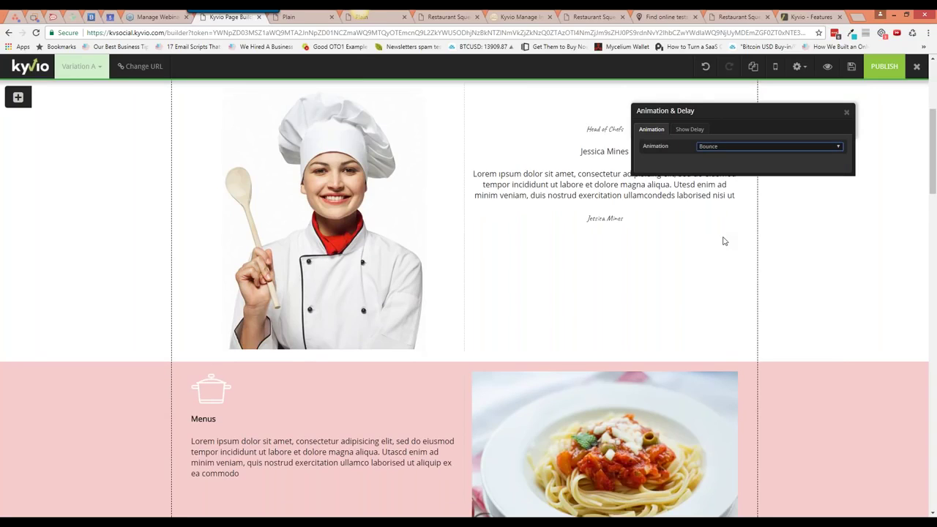
# Try the Flash, Pulse and Swing animations on the pink Menus block
pyautogui.scroll(-2, 724, 241)
pyautogui.click(725, 147)
pyautogui.click(725, 168)
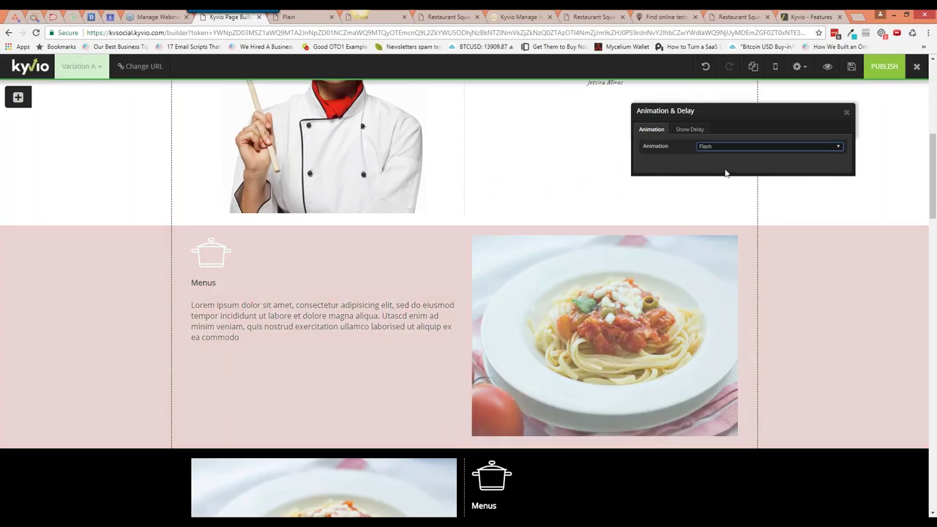
pyautogui.click(726, 151)
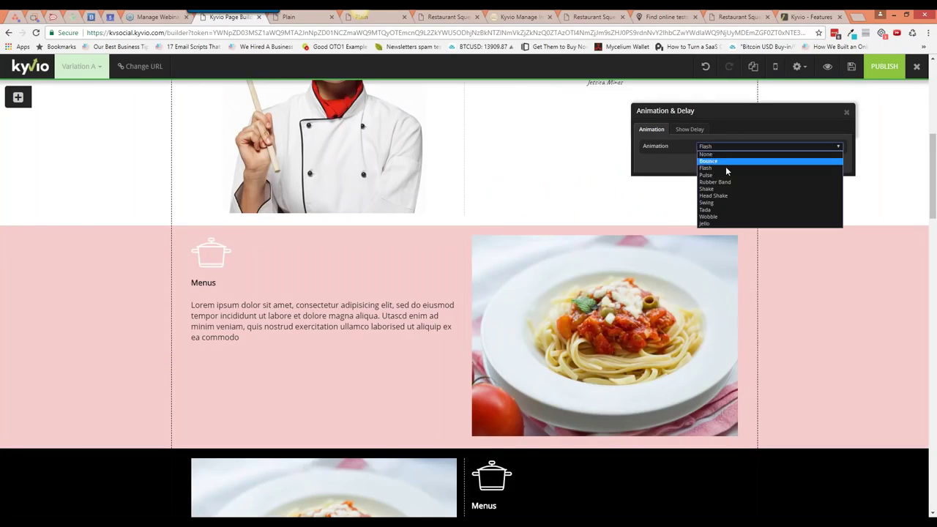
pyautogui.click(724, 175)
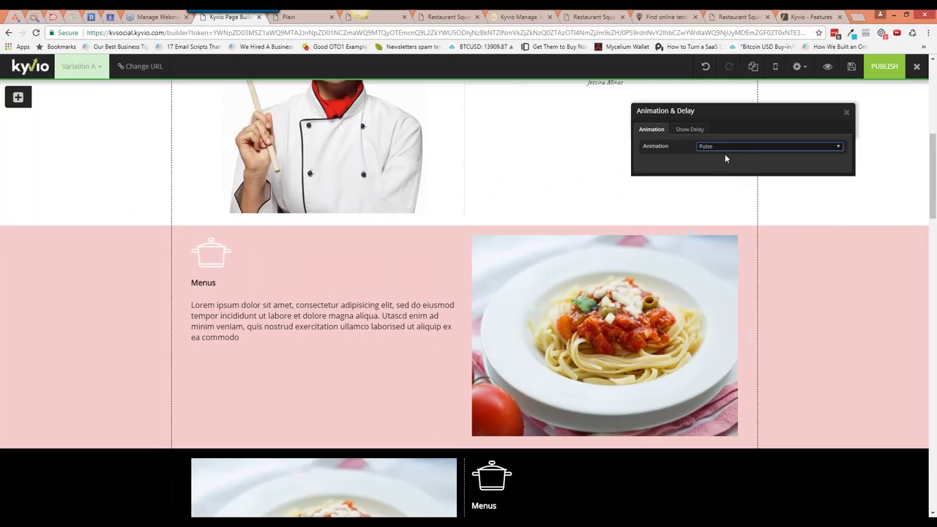
pyautogui.click(725, 154)
pyautogui.click(727, 205)
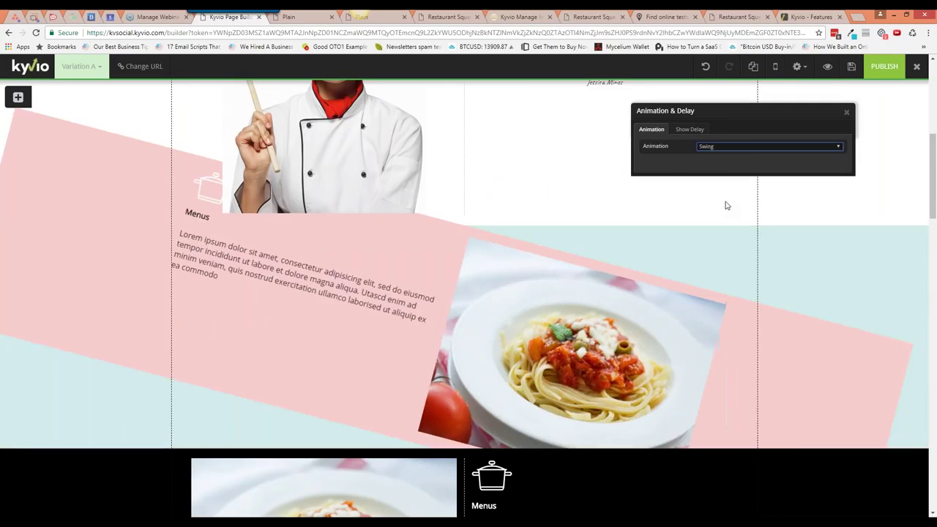
pyautogui.click(725, 148)
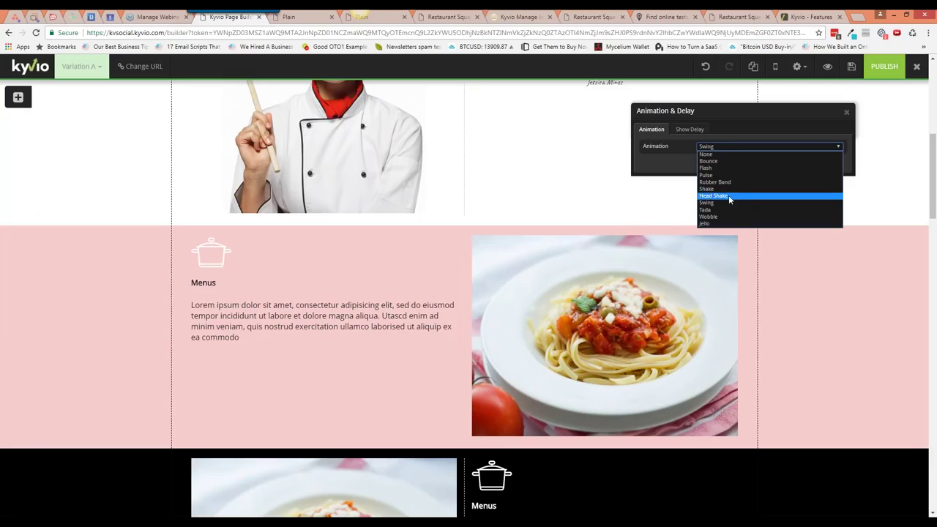
pyautogui.click(731, 195)
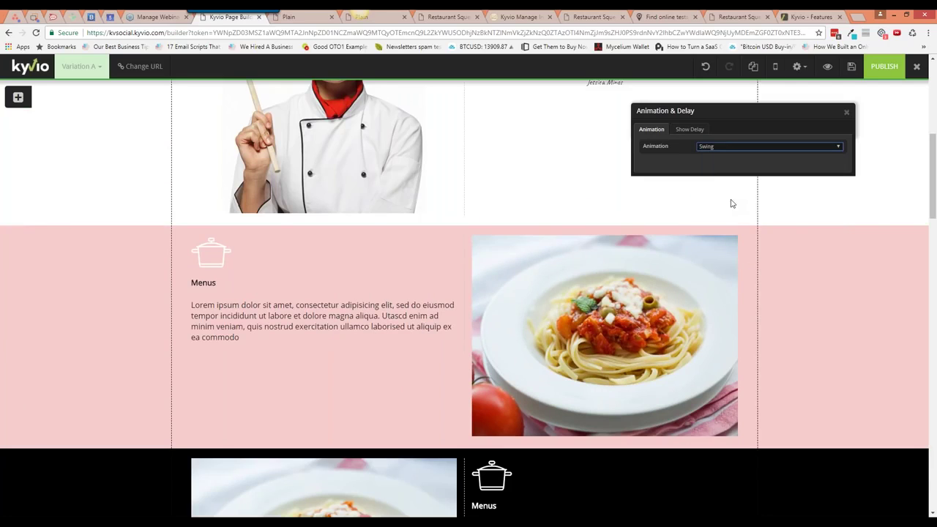
# Set the pink Menus block's animation back to Bounce and close its animation settings
pyautogui.click(723, 146)
pyautogui.click(725, 157)
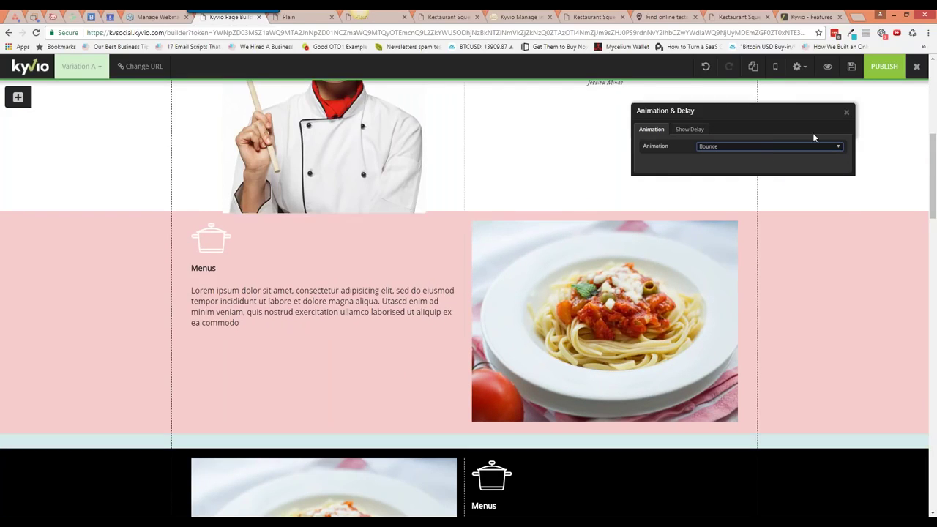
pyautogui.scroll(-1, 837, 355)
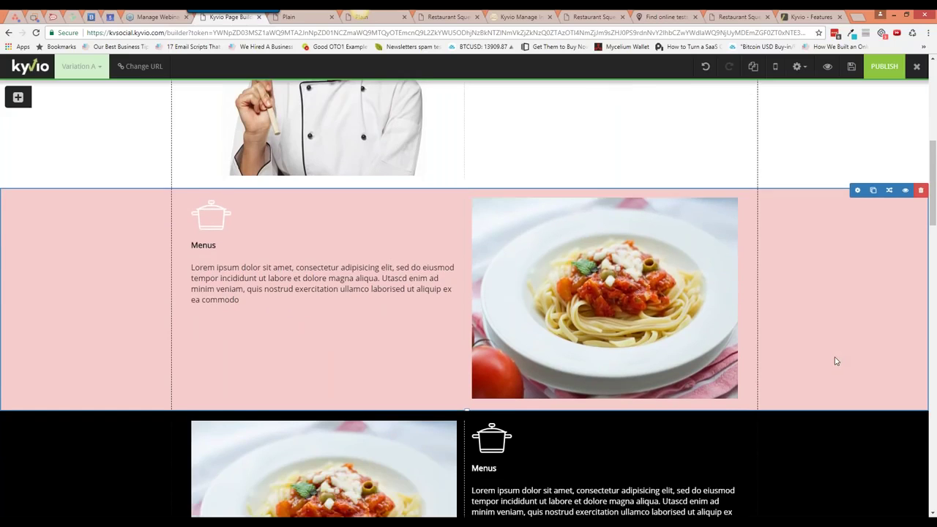
# Give the black Menus block a show delay of 1 hour and save the page
pyautogui.scroll(-4, 828, 372)
pyautogui.click(887, 259)
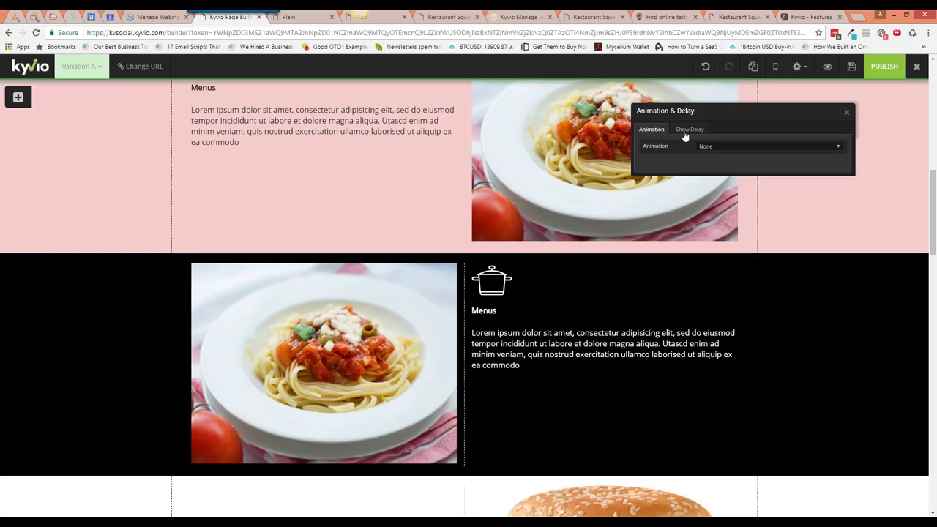
pyautogui.click(687, 129)
pyautogui.moveTo(700, 149); pyautogui.dragTo(703, 149)
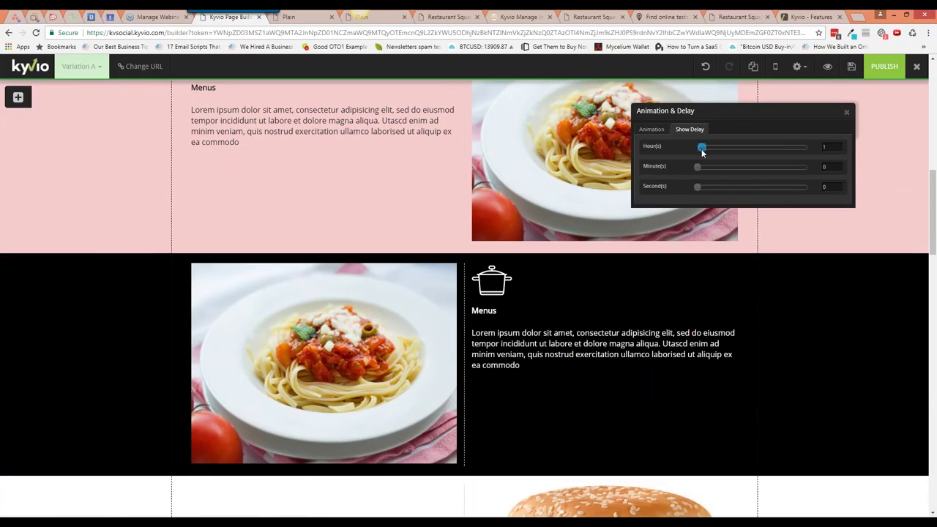
pyautogui.click(850, 114)
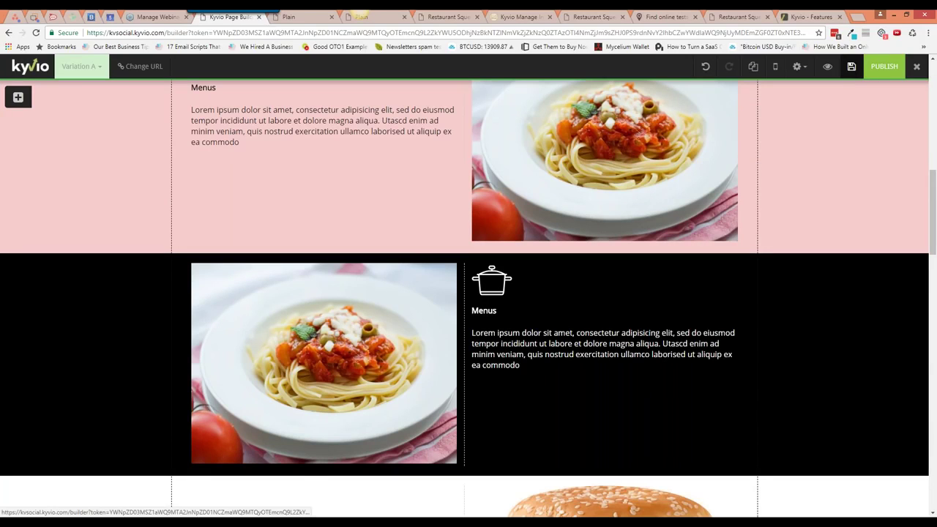
# Preview the page and check how the pink and black Menus blocks are displayed
pyautogui.click(828, 67)
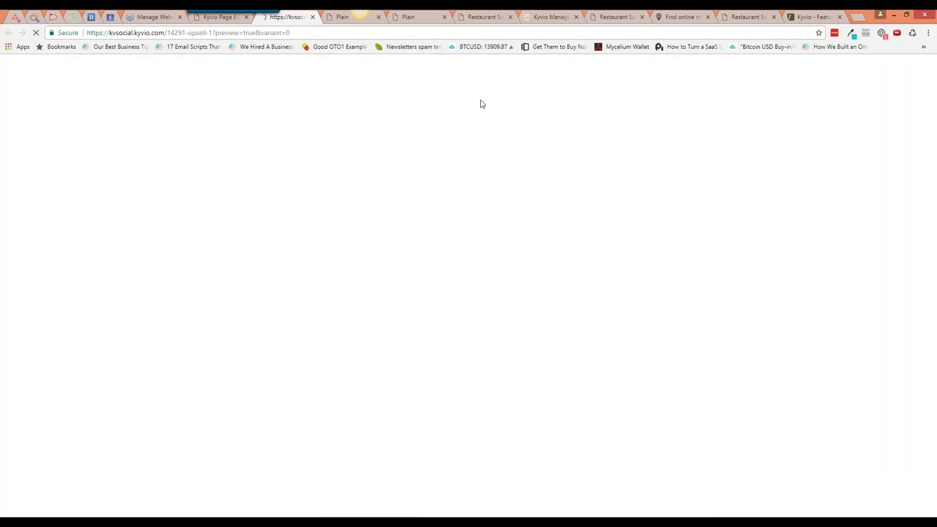
pyautogui.scroll(-5, 482, 243)
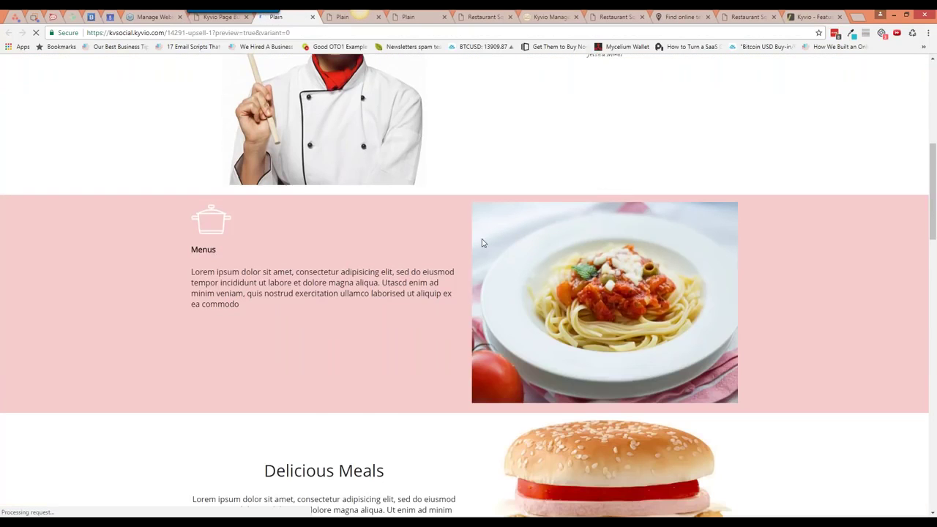
pyautogui.scroll(-1, 482, 243)
pyautogui.scroll(3, 482, 243)
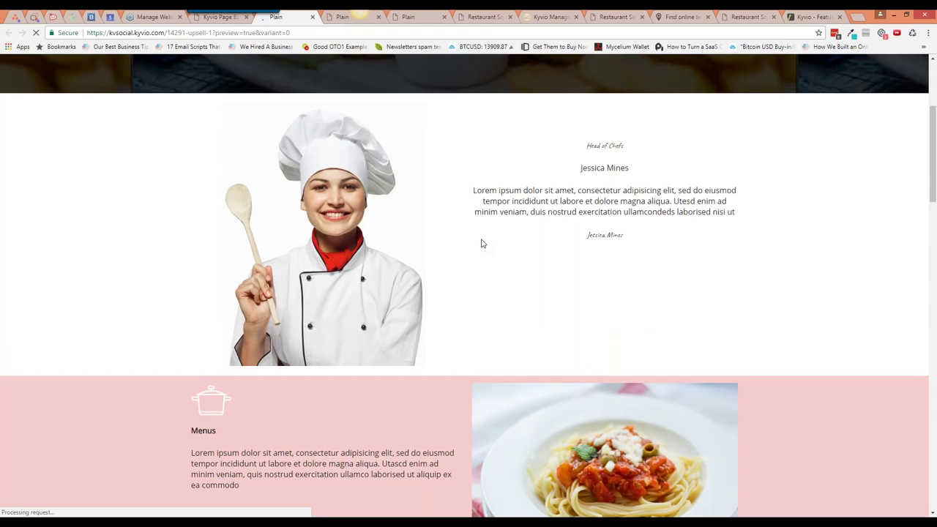
pyautogui.scroll(-5, 482, 243)
pyautogui.scroll(6, 479, 242)
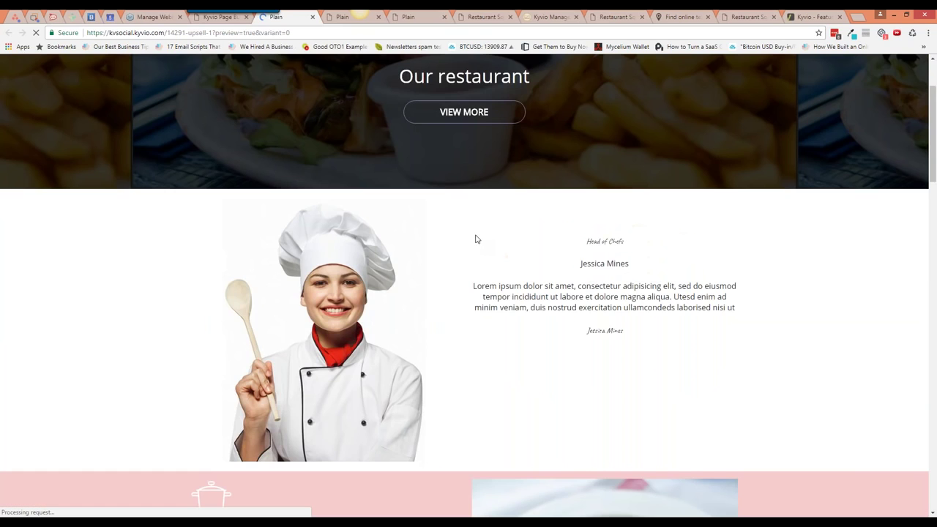
# Return to the page builder and review the Borders, General and Overlay settings of the top banner block
pyautogui.hotkey('ctrl', 'shift', 'Tab')
pyautogui.scroll(-2, 756, 261)
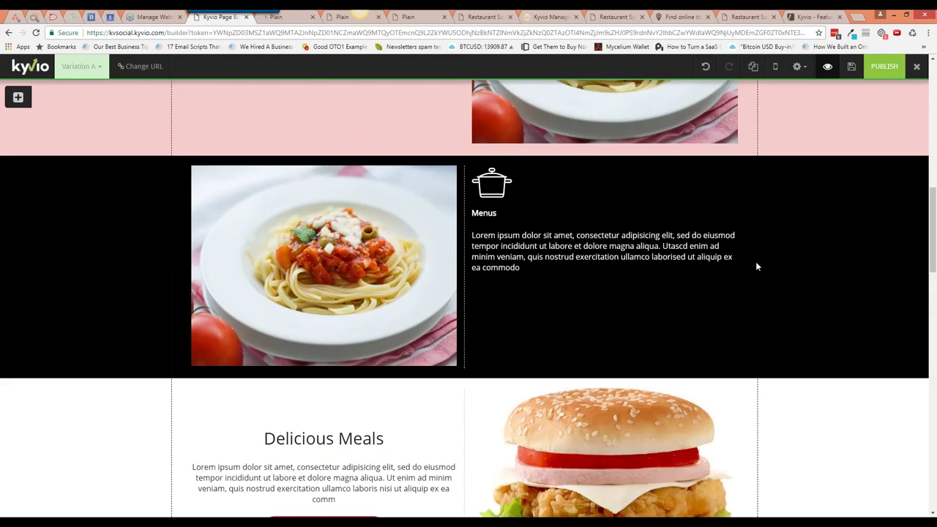
pyautogui.scroll(8, 699, 258)
pyautogui.click(859, 101)
pyautogui.click(681, 132)
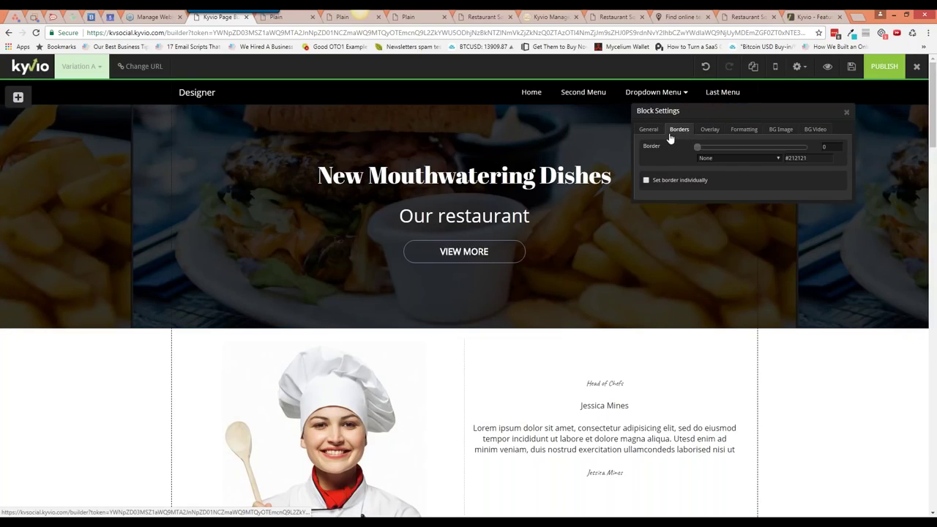
pyautogui.click(657, 131)
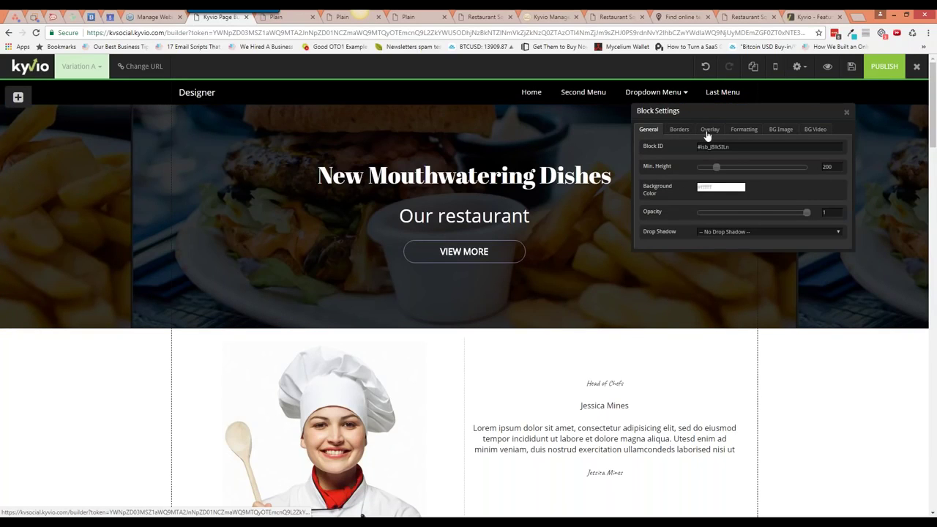
pyautogui.click(708, 132)
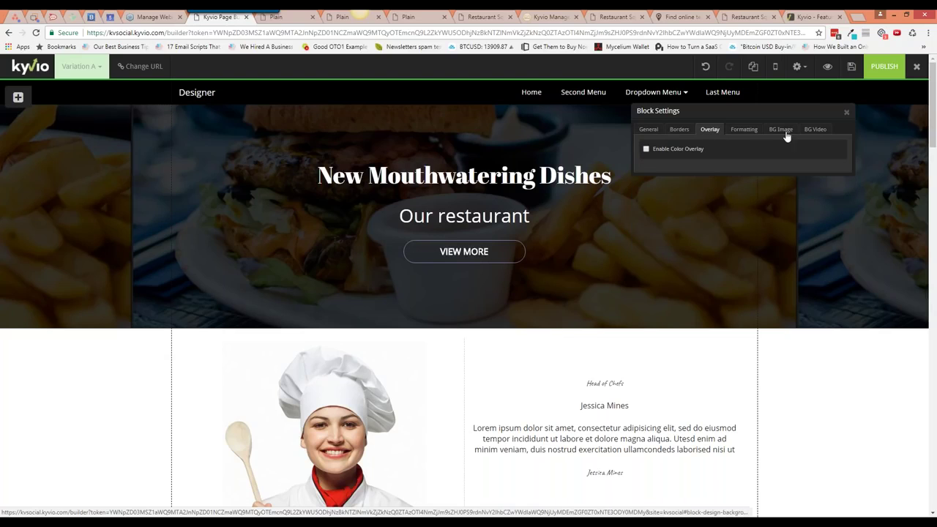
pyautogui.click(661, 135)
pyautogui.click(846, 111)
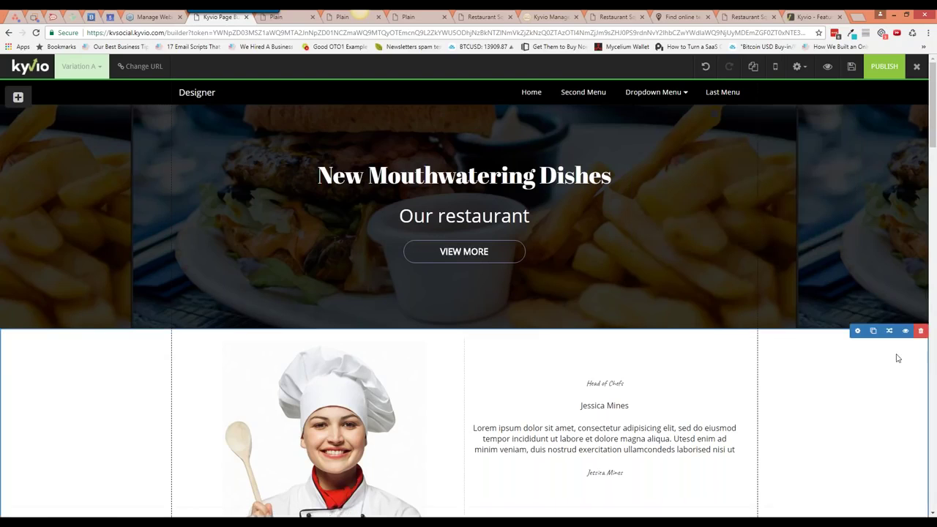
# Set the animation of the chef photo block to Bounce and save the page
pyautogui.click(887, 332)
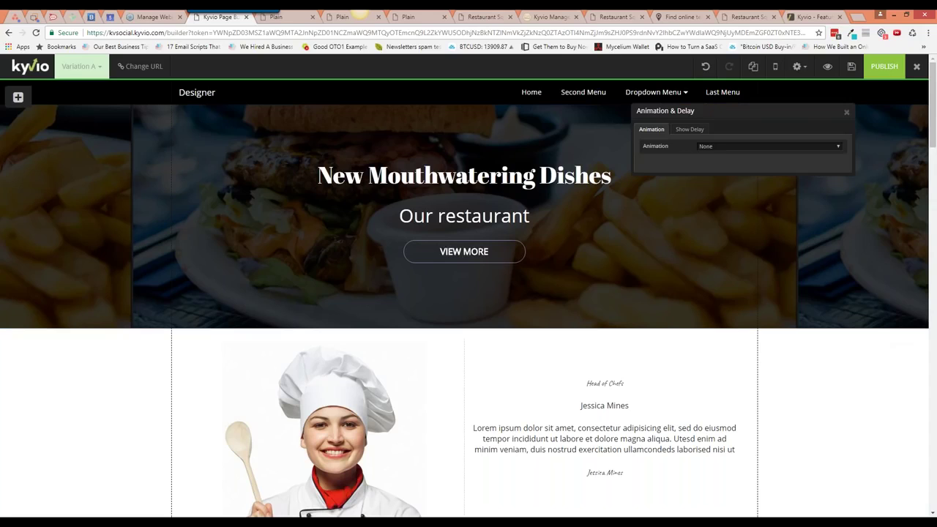
pyautogui.click(692, 129)
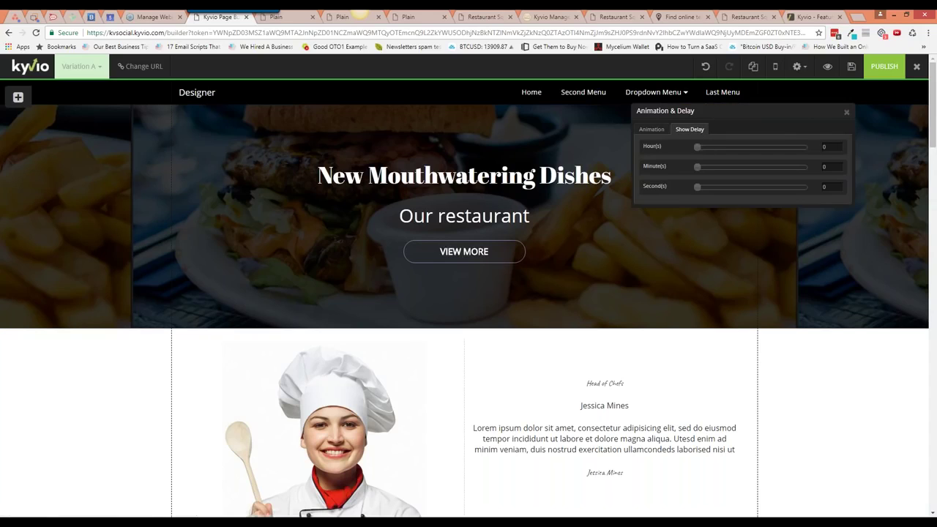
pyautogui.click(653, 130)
pyautogui.click(716, 147)
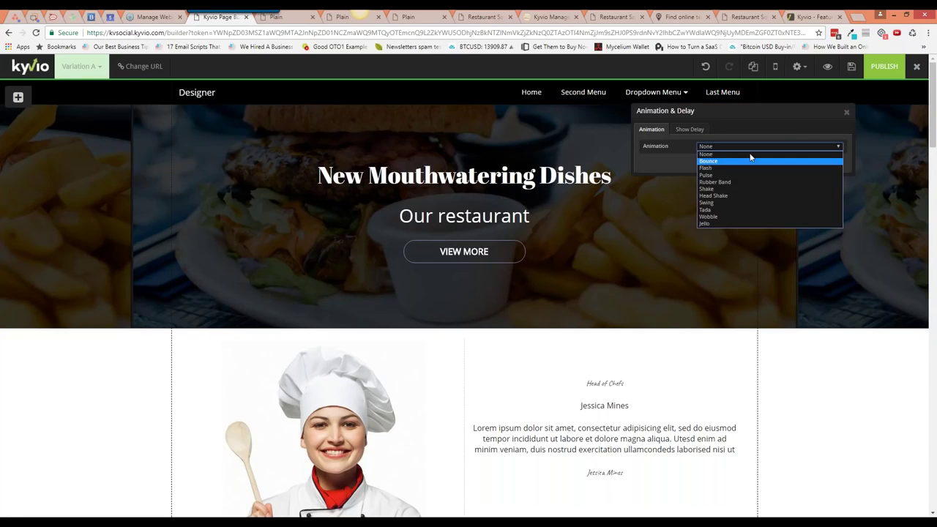
pyautogui.click(714, 158)
pyautogui.click(846, 112)
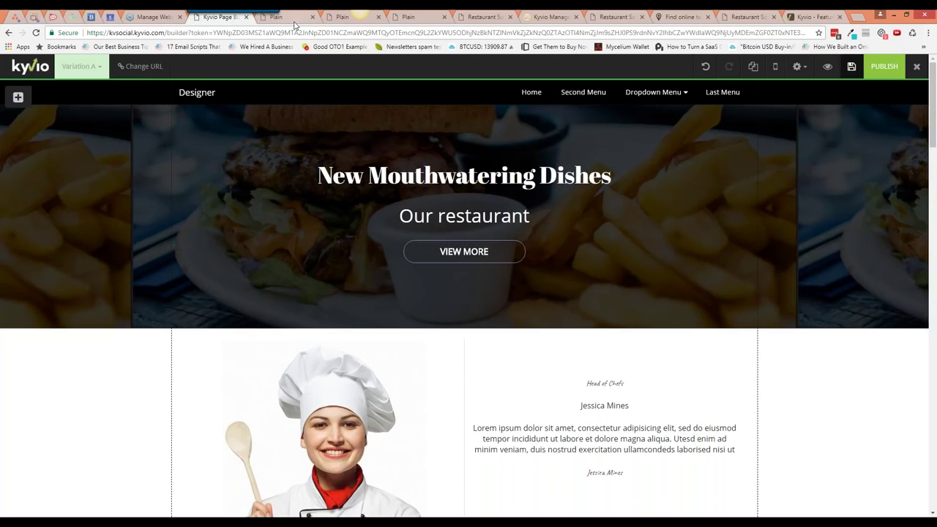
# Check the chef photo block's animation in the updated page preview
pyautogui.click(293, 17)
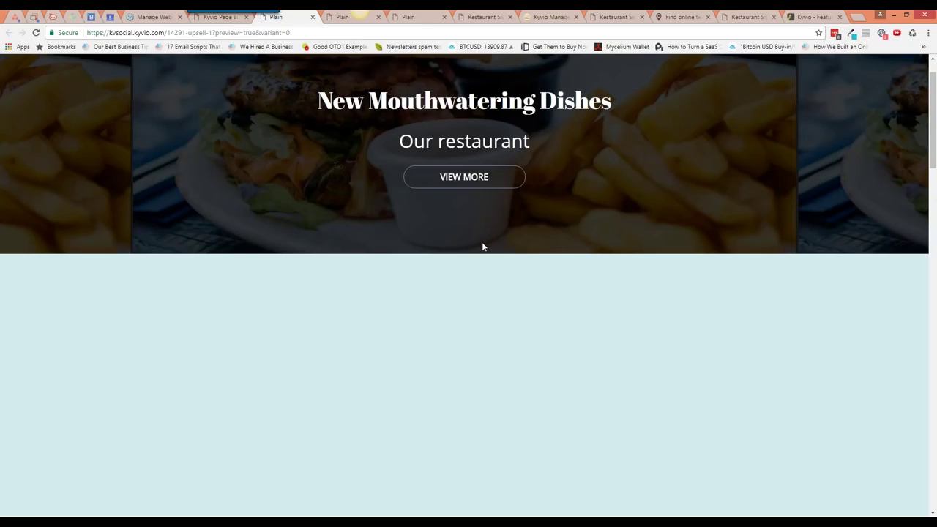
pyautogui.scroll(1, 482, 247)
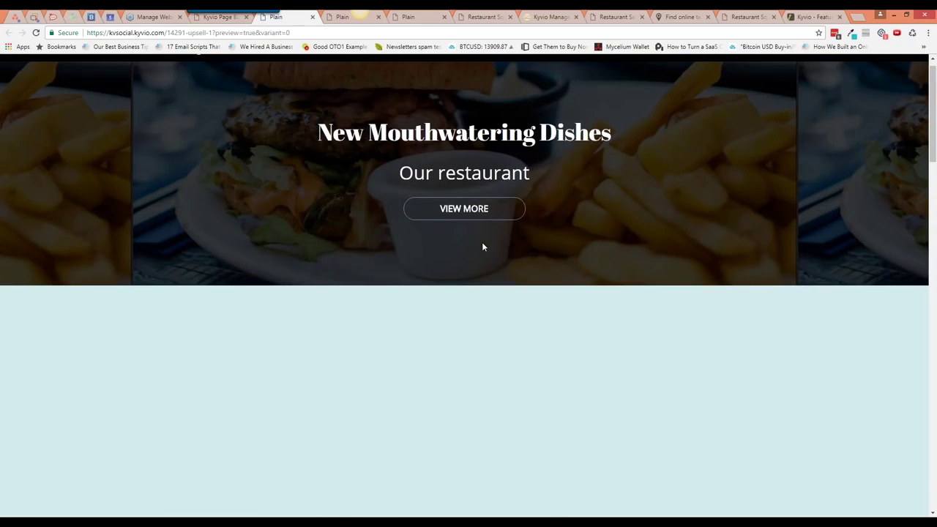
pyautogui.scroll(-5, 483, 246)
pyautogui.scroll(4, 468, 352)
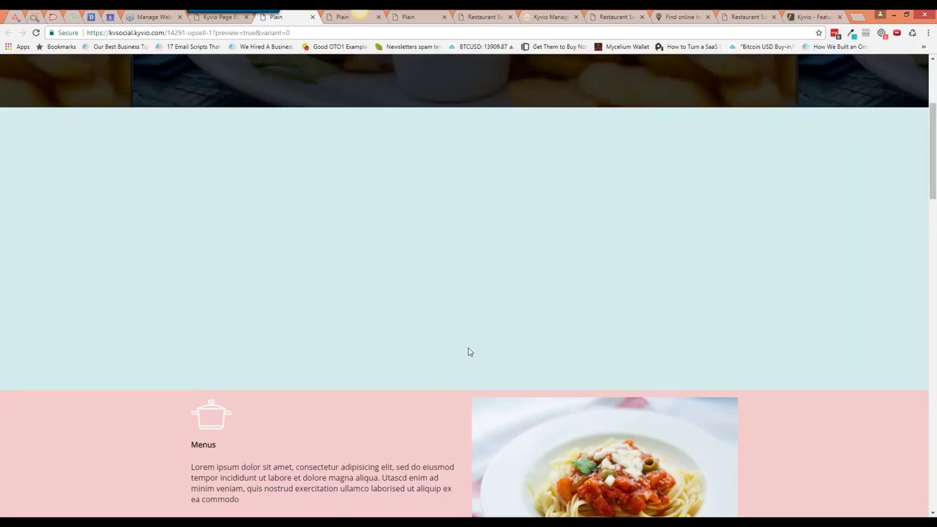
pyautogui.scroll(-1, 465, 319)
pyautogui.scroll(4, 465, 318)
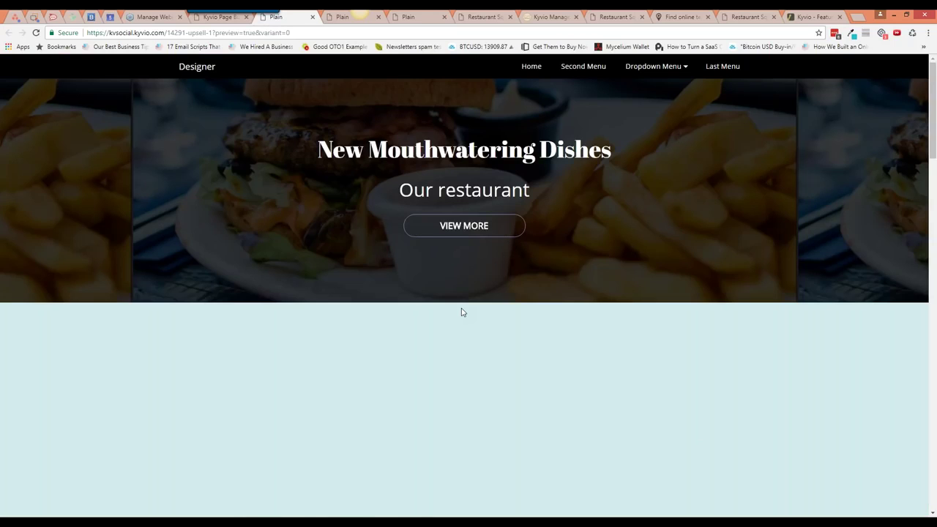
# Return to the page builder and set the chef photo block's animation to None
pyautogui.hotkey('ctrl', 'shift', 'Tab')
pyautogui.click(888, 335)
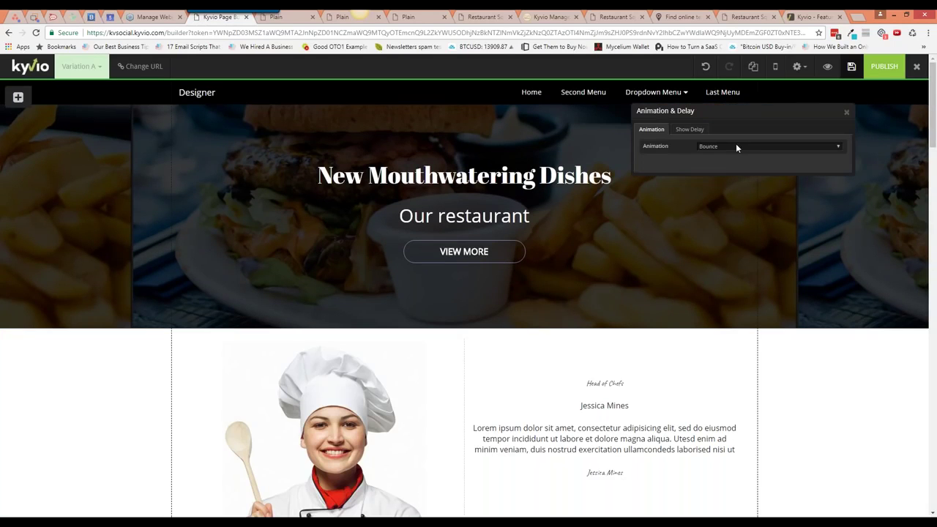
pyautogui.click(736, 145)
pyautogui.click(734, 155)
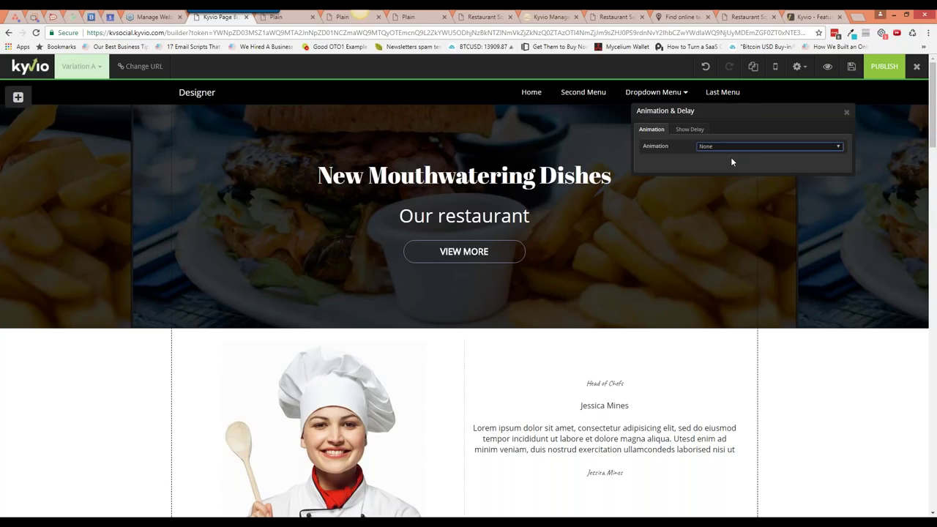
pyautogui.click(846, 112)
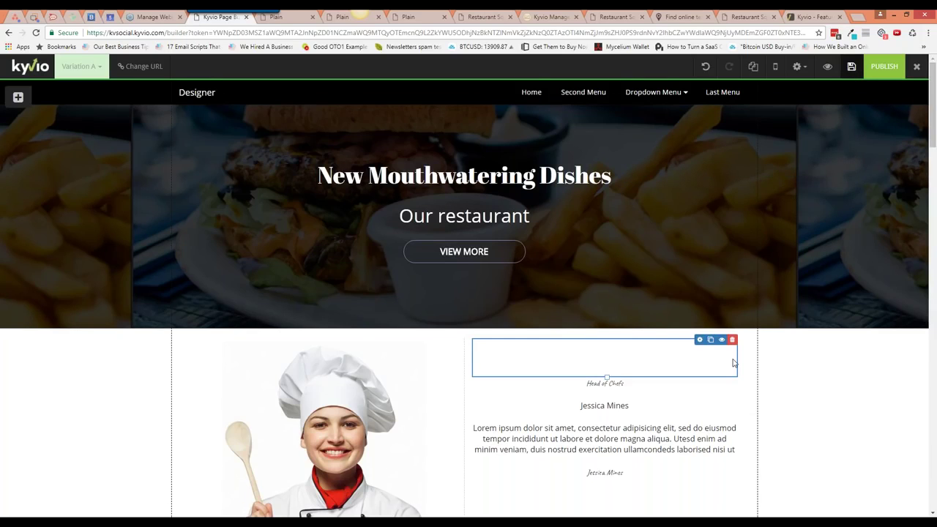
# Duplicate the "What People Are Saying" testimonials block and delete the copy
pyautogui.scroll(-10, 733, 363)
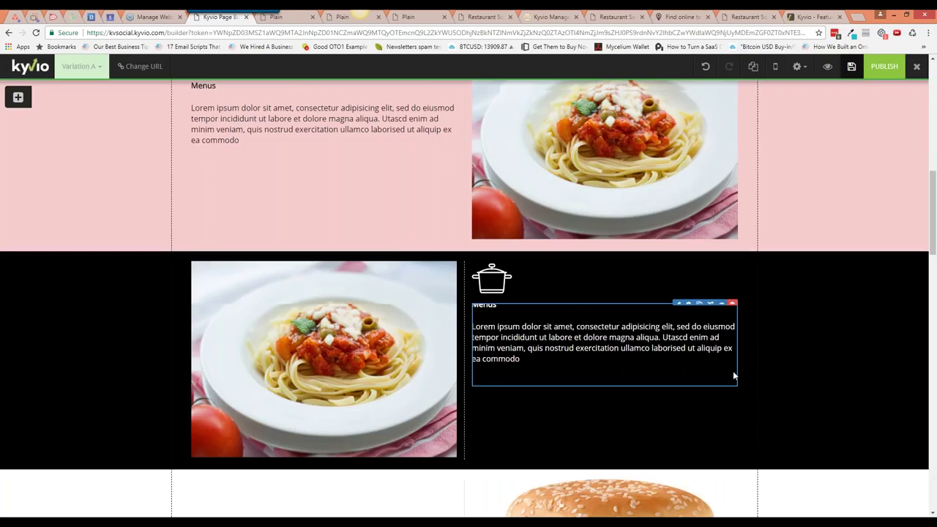
pyautogui.scroll(-8, 734, 376)
pyautogui.scroll(-3, 733, 376)
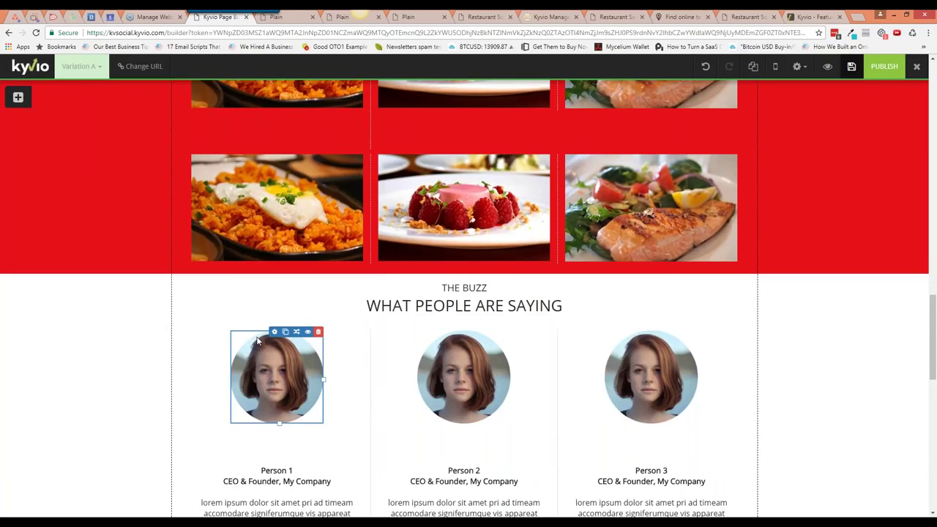
pyautogui.scroll(1, 773, 357)
pyautogui.scroll(-2, 871, 347)
pyautogui.click(873, 229)
pyautogui.scroll(-1, 757, 349)
pyautogui.scroll(-2, 754, 351)
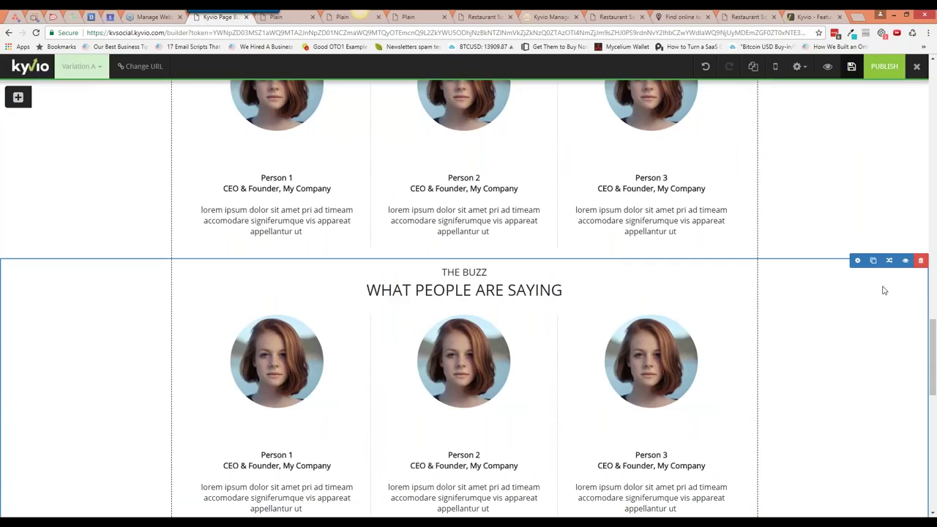
pyautogui.click(920, 261)
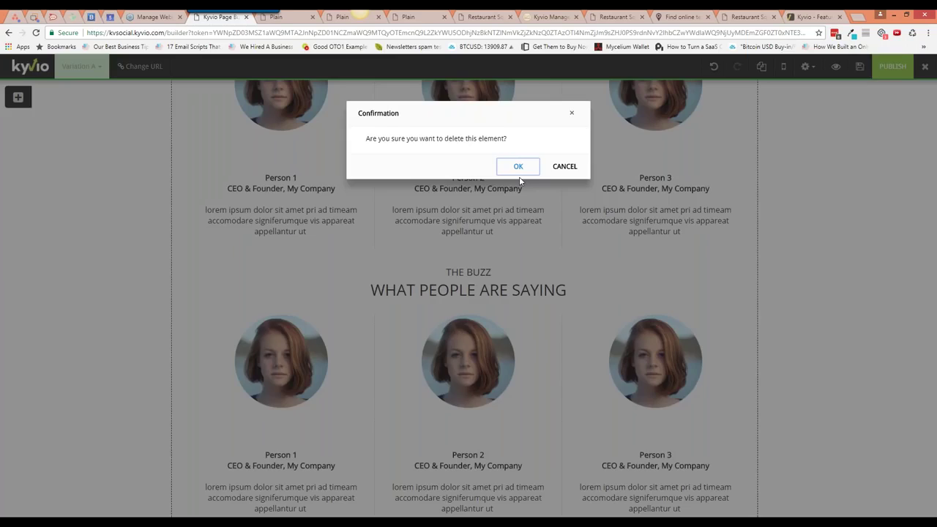
pyautogui.click(519, 167)
# Change the page's URL ending to "cooking-classes" and update it
pyautogui.scroll(10, 522, 184)
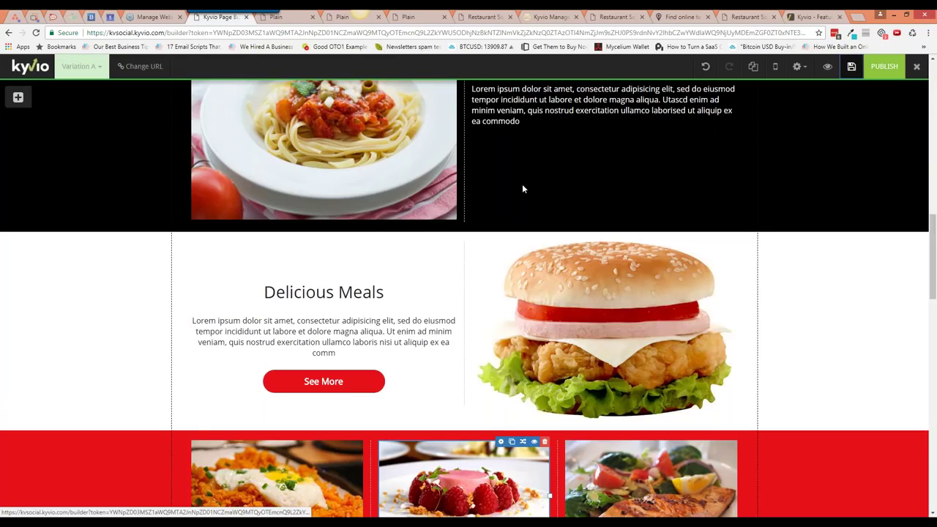
pyautogui.scroll(5, 454, 125)
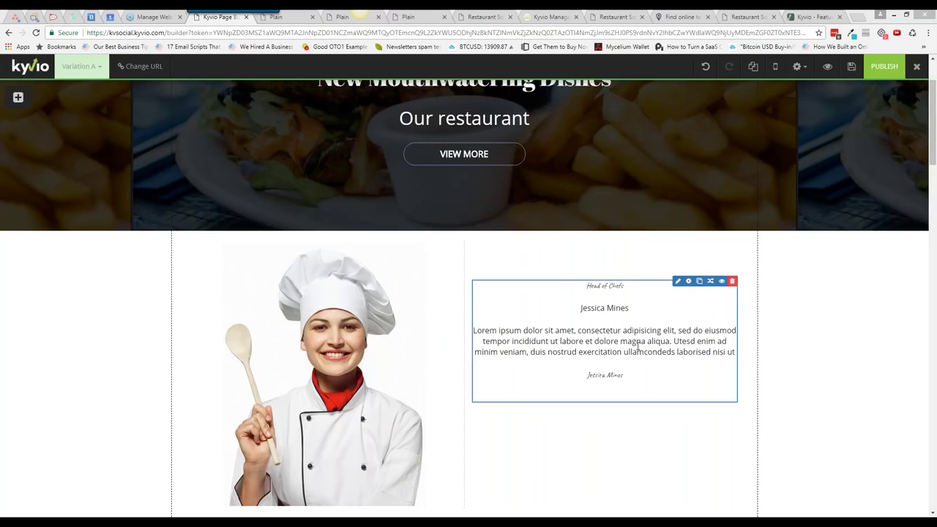
pyautogui.scroll(2, 782, 368)
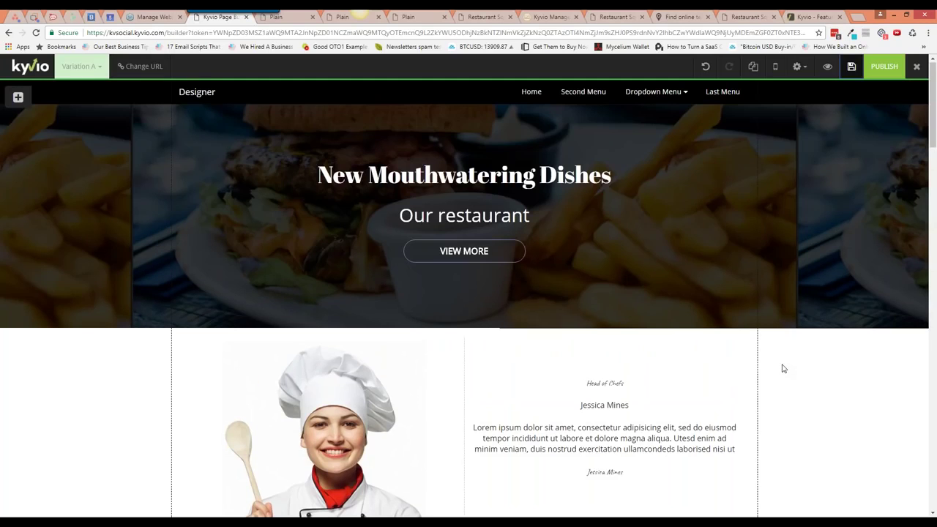
pyautogui.click(140, 66)
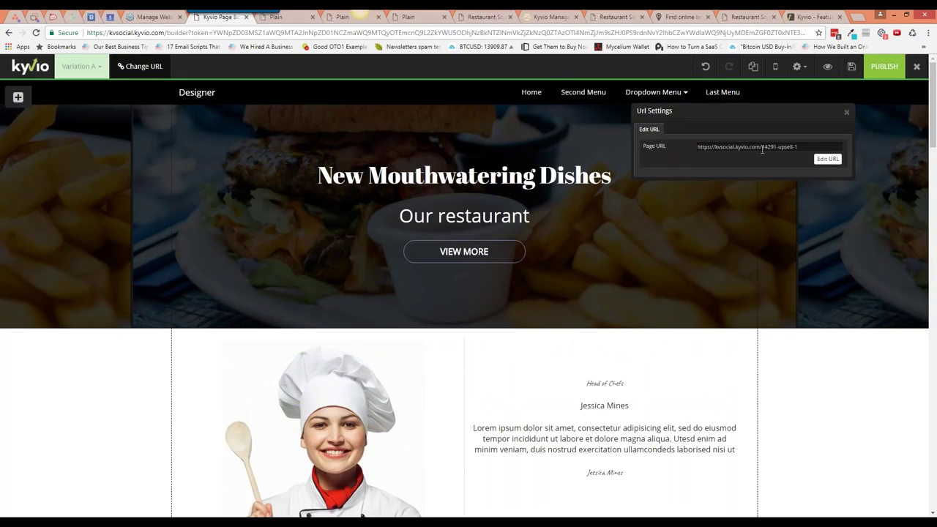
pyautogui.click(826, 158)
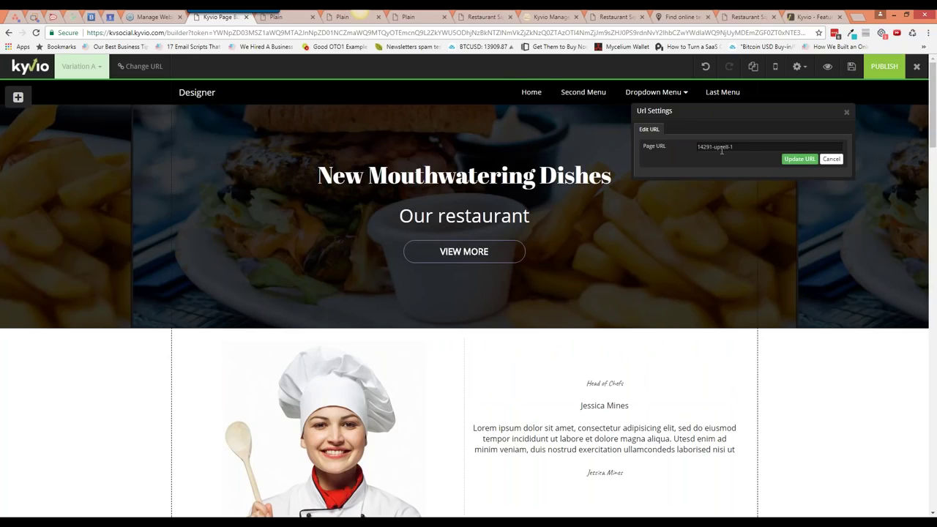
pyautogui.tripleClick(696, 148)
pyautogui.write('cooking-0')
pyautogui.write('lasses')
pyautogui.click(797, 159)
pyautogui.click(847, 112)
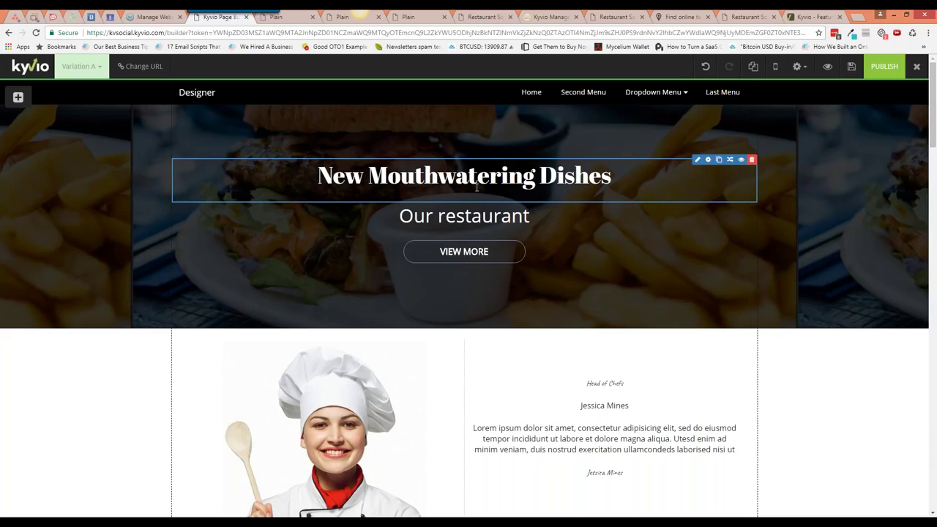
# Replace the "New Mouthwatering Dishes" banner headline with "We have sent your ebook to the email you shared with us."
pyautogui.click(695, 161)
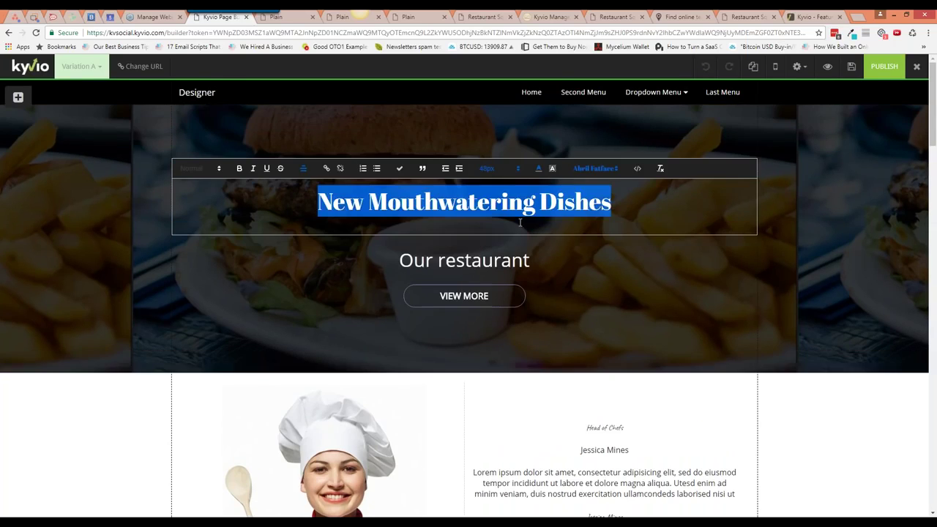
pyautogui.write('We have sent ')
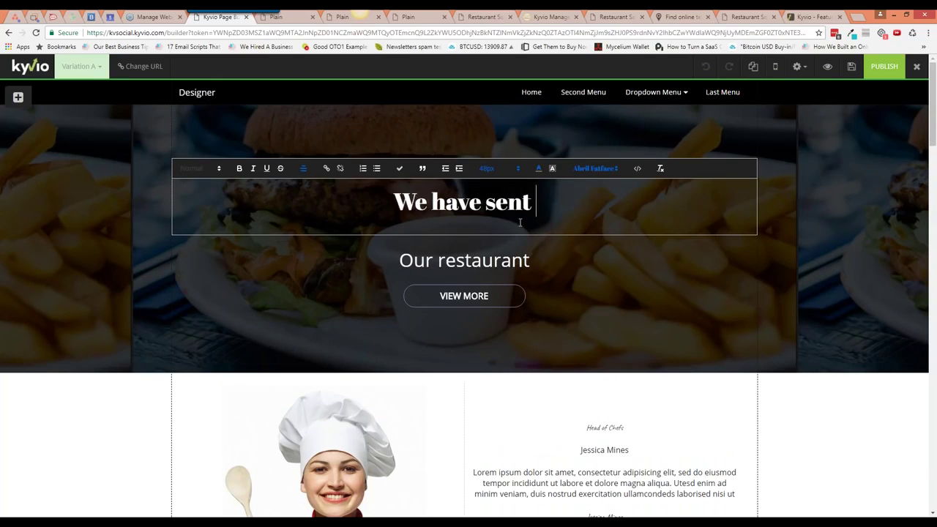
pyautogui.write('your ebook to the email you shared wit')
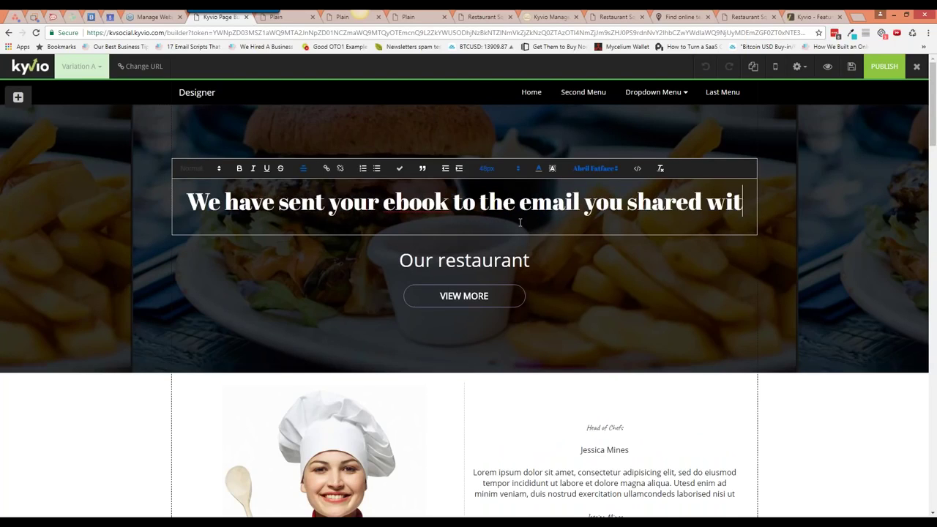
pyautogui.write('h us. I')
pyautogui.press('BackSpace')
# Add "You can read it later, and in the meantime, check out our NEWEST recipe book here:" after the headline's first sentence
pyautogui.write('Yo ucan re')
pyautogui.press('Left')
pyautogui.press('Left')
pyautogui.press('Left')
pyautogui.press('Left')
pyautogui.press('Left')
pyautogui.press('Left')
pyautogui.press('Left')
pyautogui.press('BackSpace')
pyautogui.press('Right')
pyautogui.press('Right')
pyautogui.press('Right')
pyautogui.press('Right')
pyautogui.press('Right')
pyautogui.press('Right')
pyautogui.press('Right')
pyautogui.write('ad it later, and in the meantime, c')
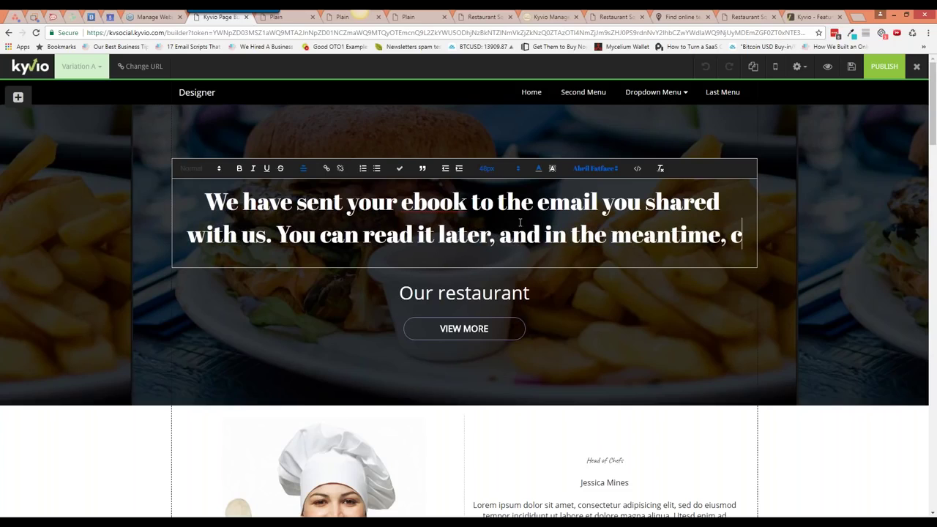
pyautogui.write('heck out a o')
pyautogui.press('BackSpace')
pyautogui.press('BackSpace')
pyautogui.write('o')
pyautogui.press('BackSpace')
pyautogui.press('BackSpace')
pyautogui.write('our NEWST')
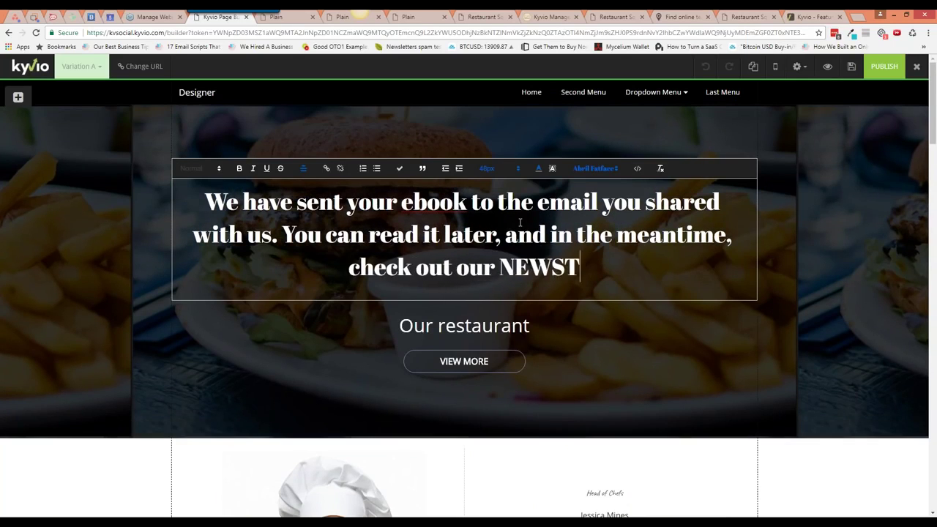
pyautogui.press('BackSpace')
pyautogui.press('BackSpace')
pyautogui.write('EST re')
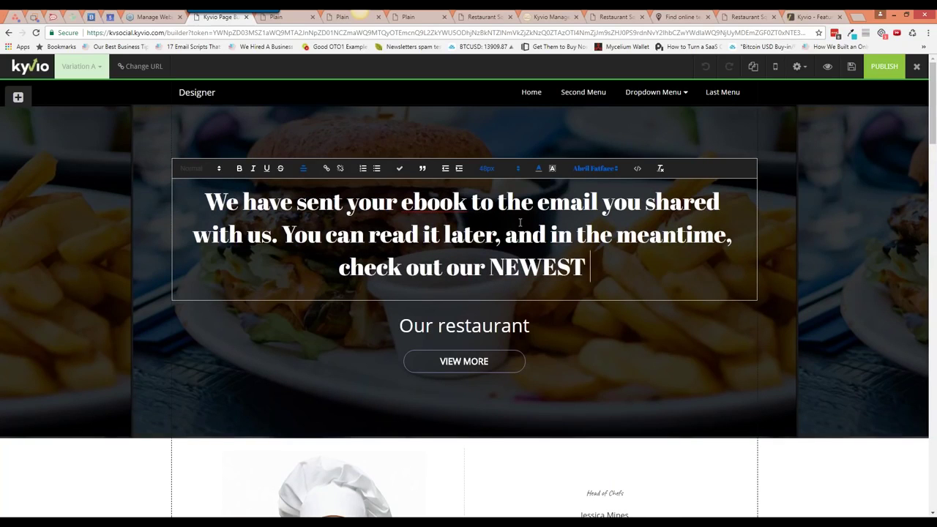
pyautogui.write('cipt bo')
pyautogui.press('BackSpace')
pyautogui.press('BackSpace')
pyautogui.press('BackSpace')
pyautogui.write('e bo')
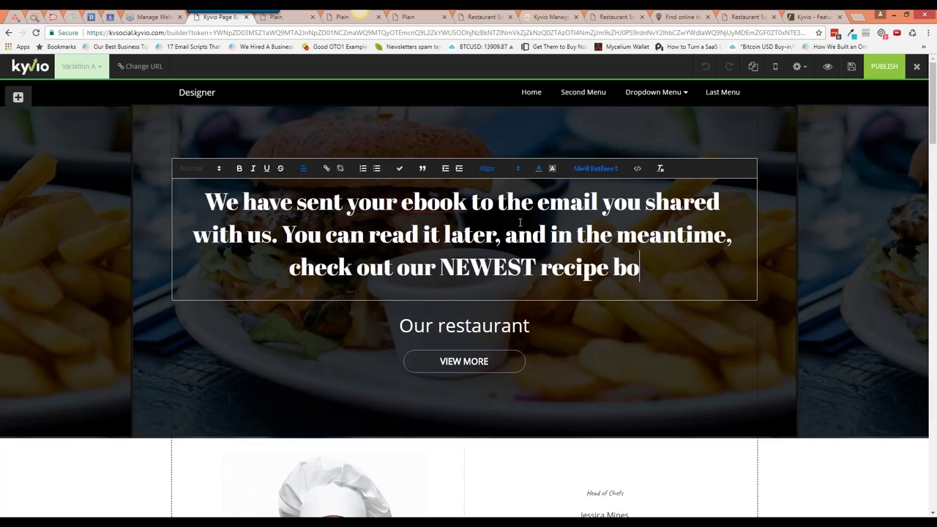
pyautogui.write('ok here:')
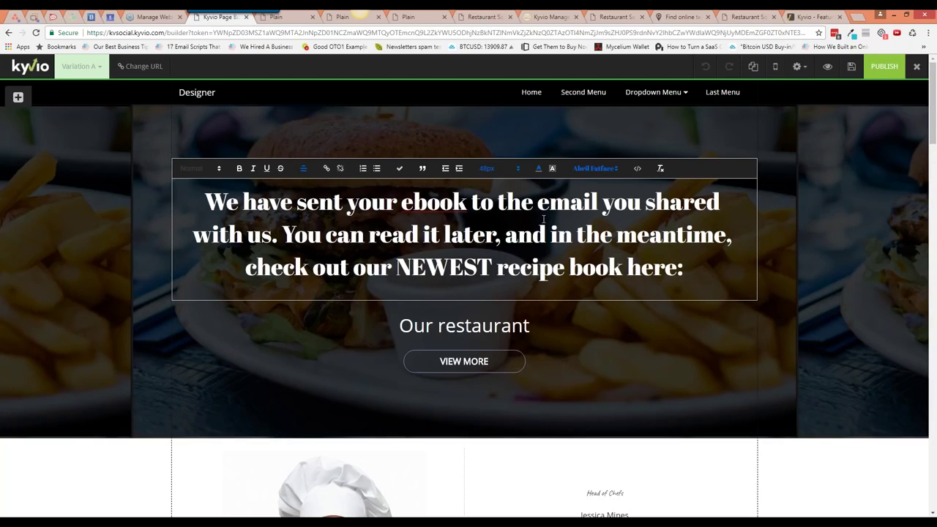
# Try the Montserrat font on the whole banner headline
pyautogui.click(595, 169)
pyautogui.scroll(-3, 615, 233)
pyautogui.scroll(-4, 616, 232)
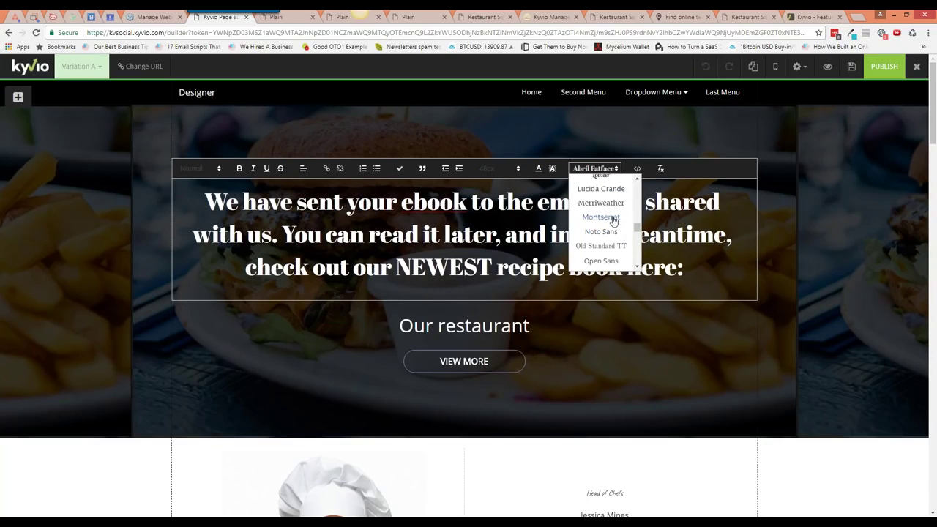
pyautogui.click(601, 217)
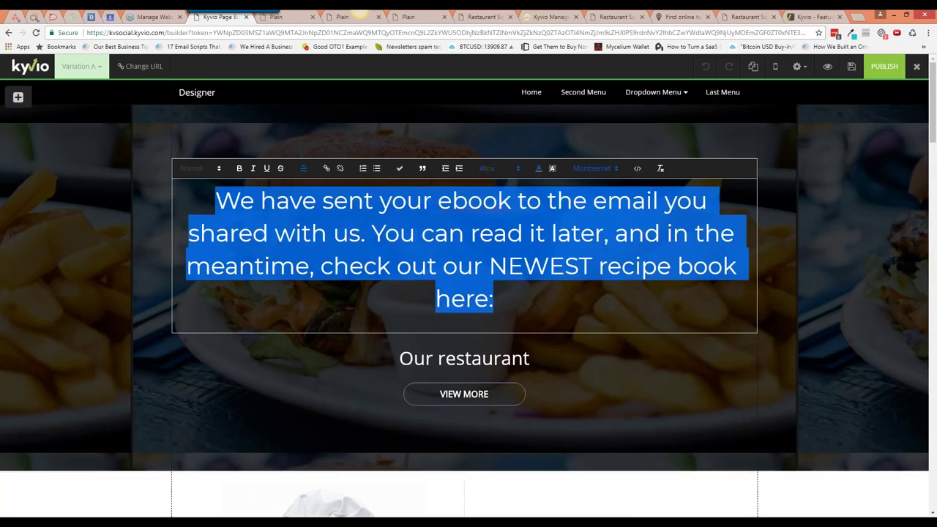
# Set the banner headline's font to Merriweather and its size to 32px
pyautogui.click(595, 168)
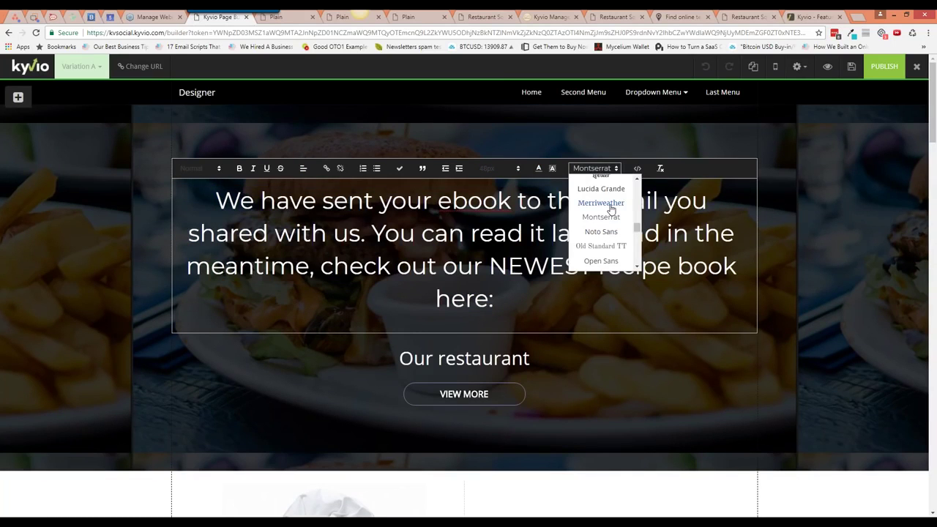
pyautogui.click(611, 207)
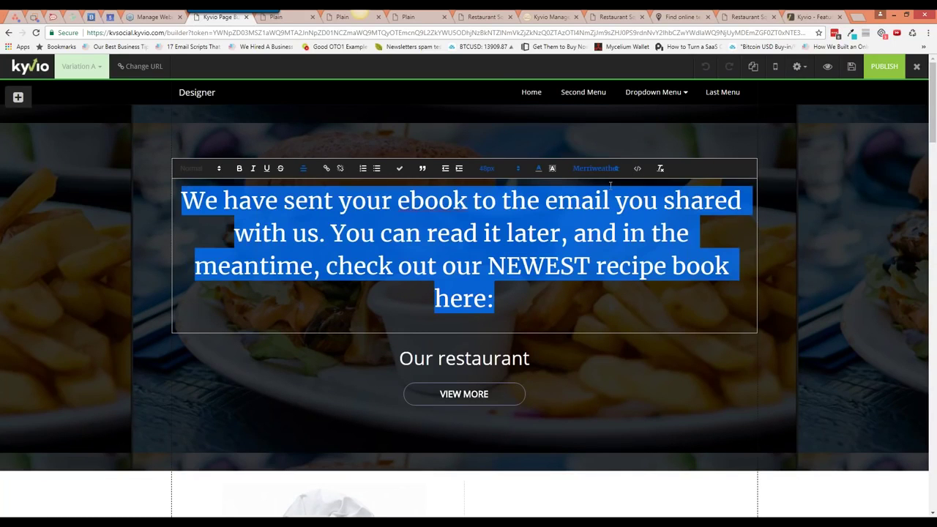
pyautogui.click(498, 168)
pyautogui.scroll(-2, 514, 245)
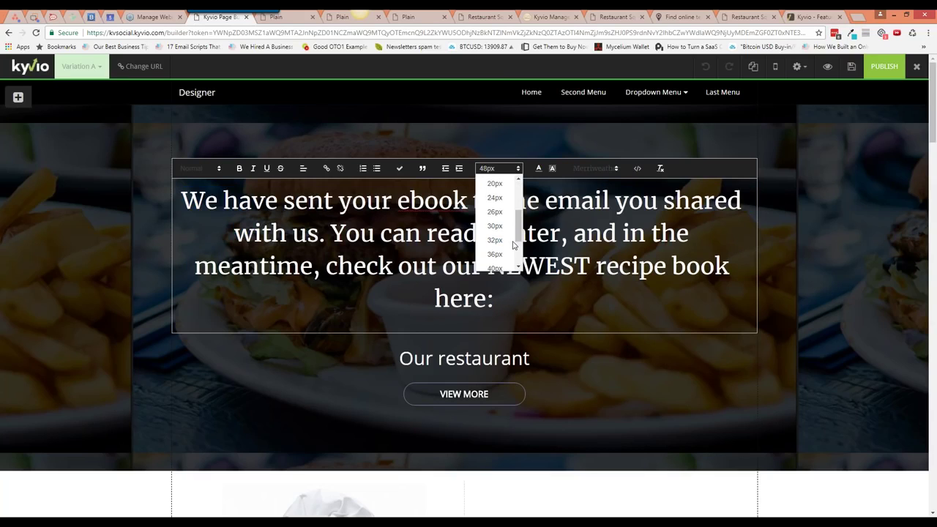
pyautogui.click(496, 240)
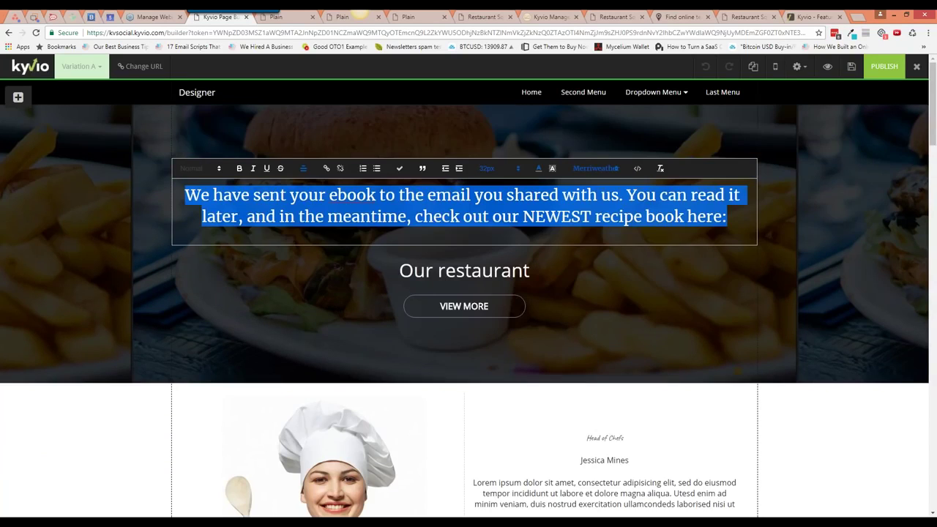
pyautogui.click(704, 323)
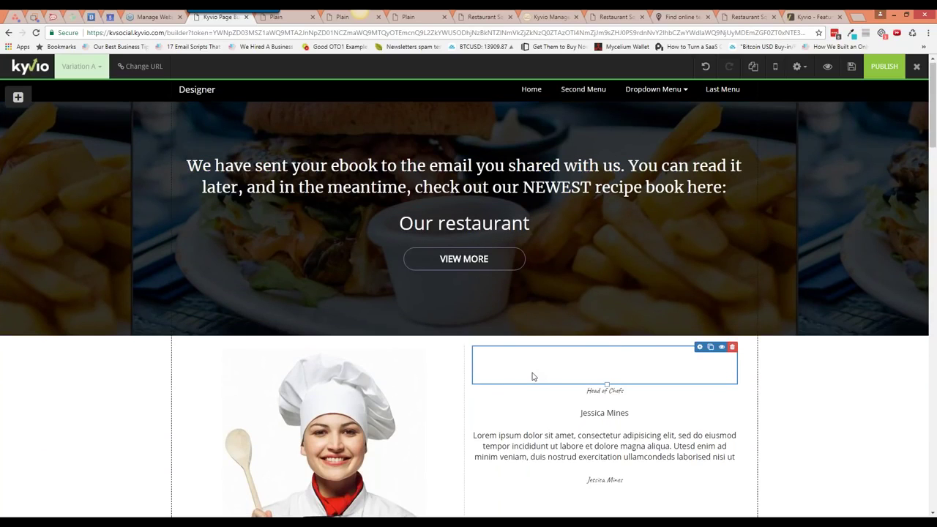
# Publish the Upsell #1 page and check its live version from the funnel's page list
pyautogui.scroll(-1, 532, 377)
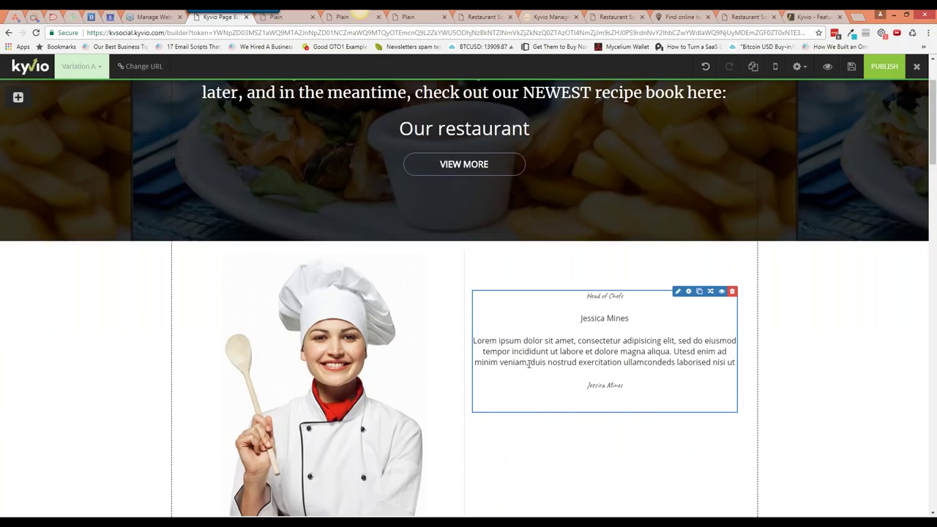
pyautogui.scroll(1, 529, 364)
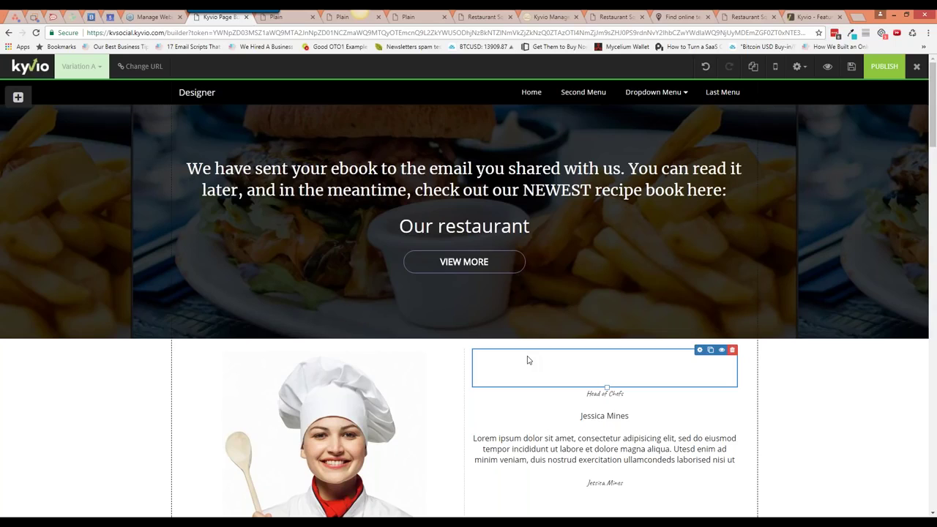
pyautogui.click(890, 73)
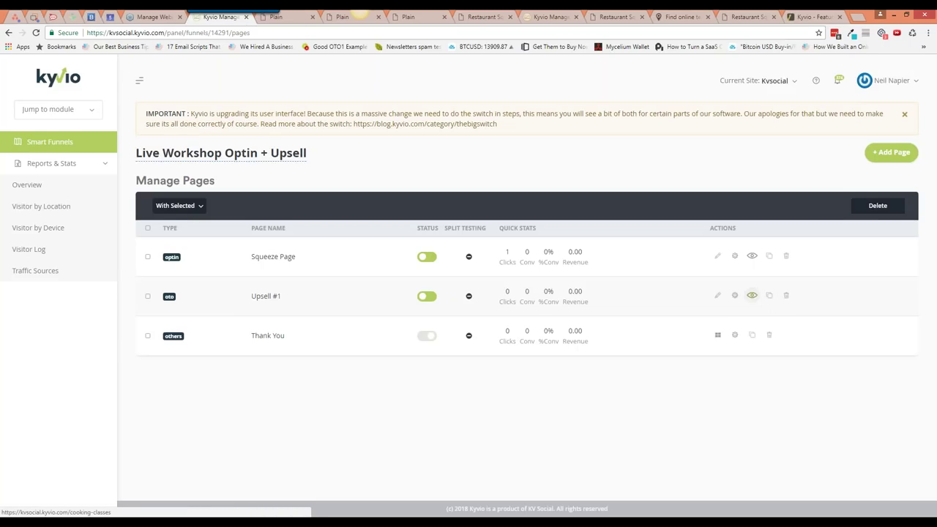
pyautogui.click(753, 297)
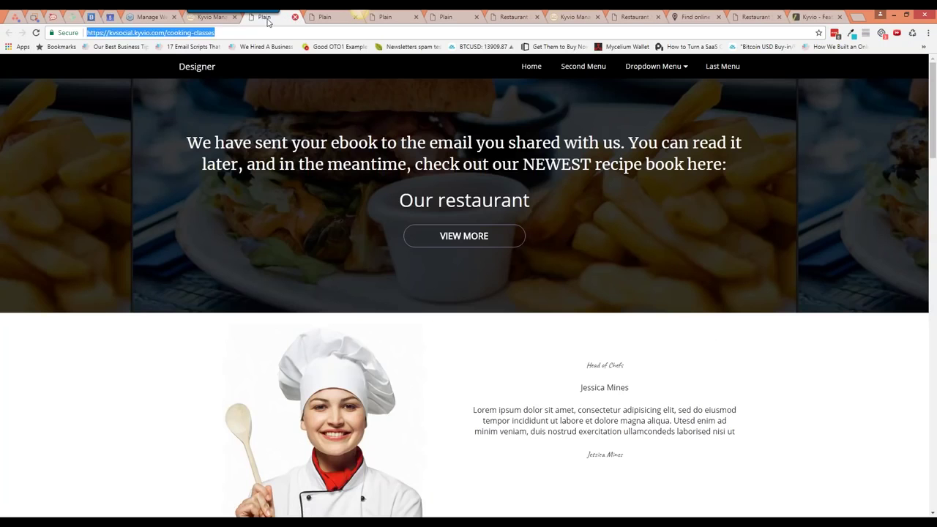
pyautogui.click(295, 17)
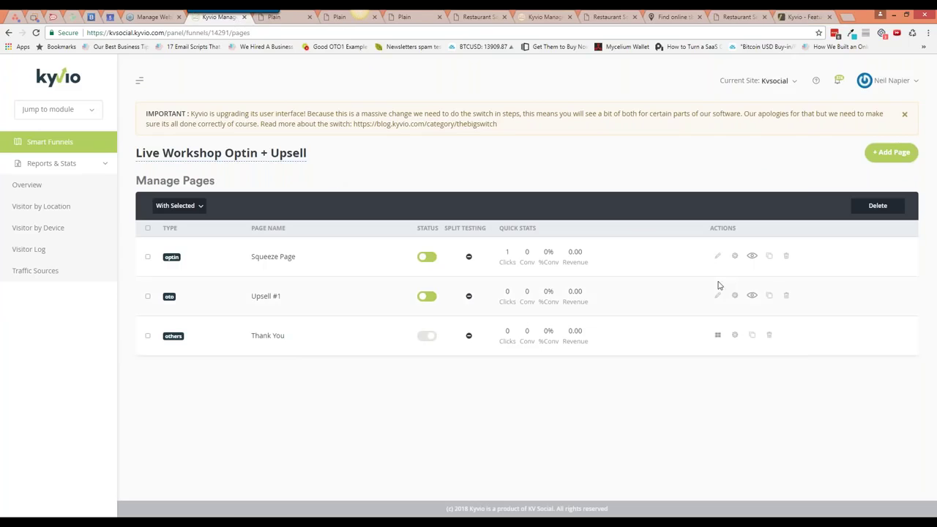
# Open the funnel's Squeeze Page in the page builder and go to its opt-in form
pyautogui.click(717, 256)
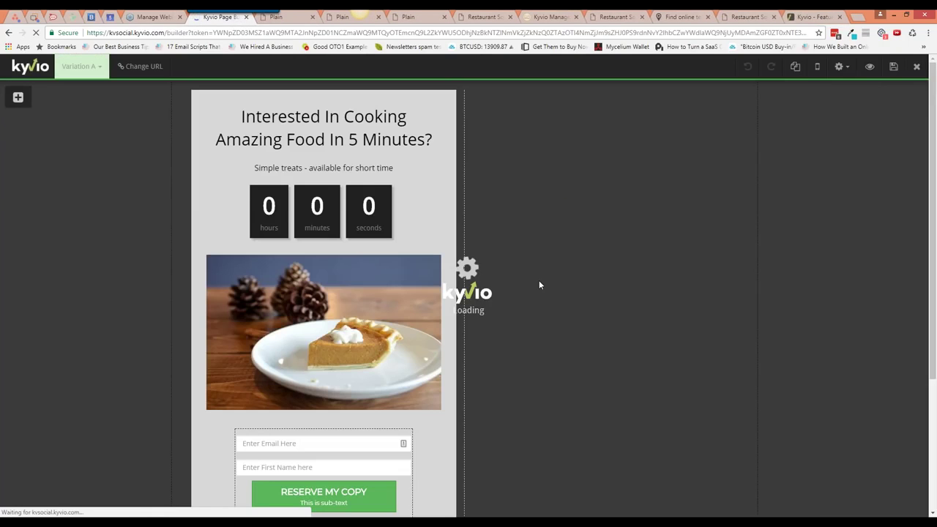
pyautogui.scroll(-1, 358, 399)
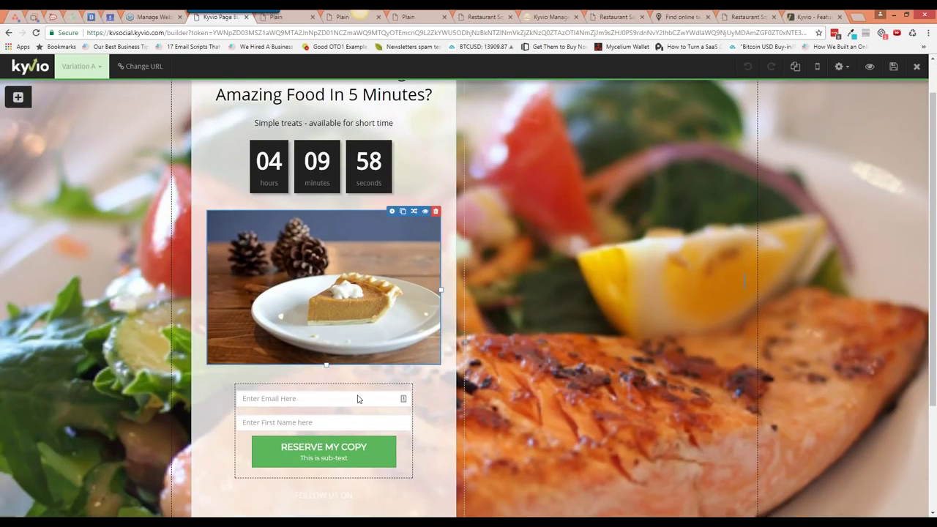
pyautogui.click(370, 383)
pyautogui.tripleClick(738, 276)
pyautogui.write('https://kvsocial.kyvio.com/cooking-classes')
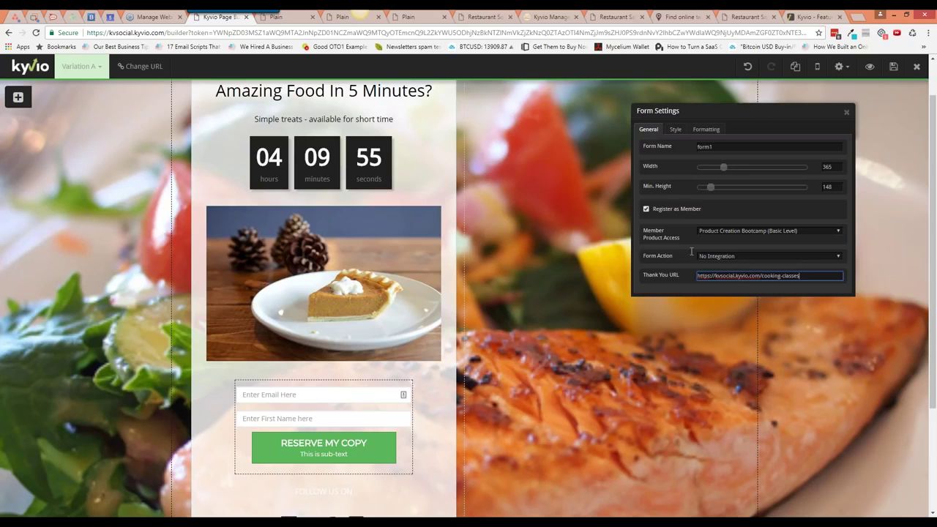
pyautogui.click(646, 210)
pyautogui.click(736, 251)
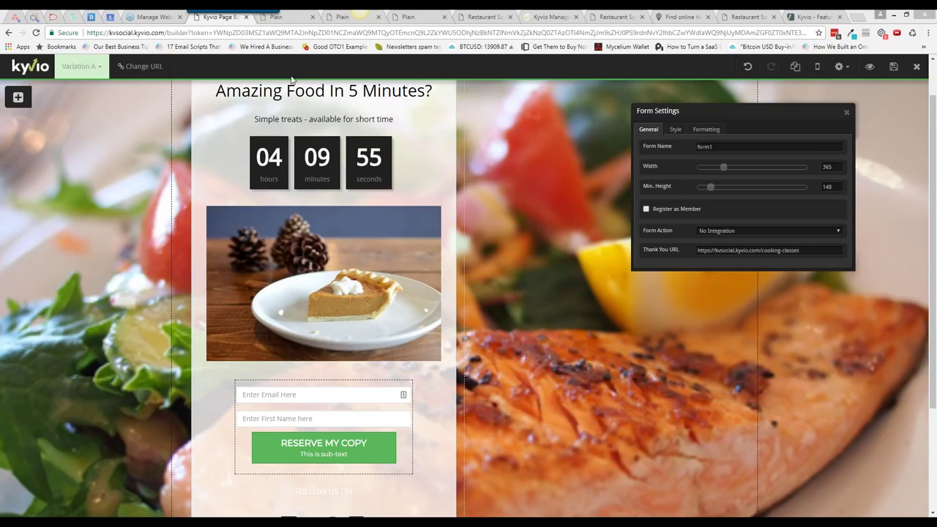
pyautogui.click(627, 366)
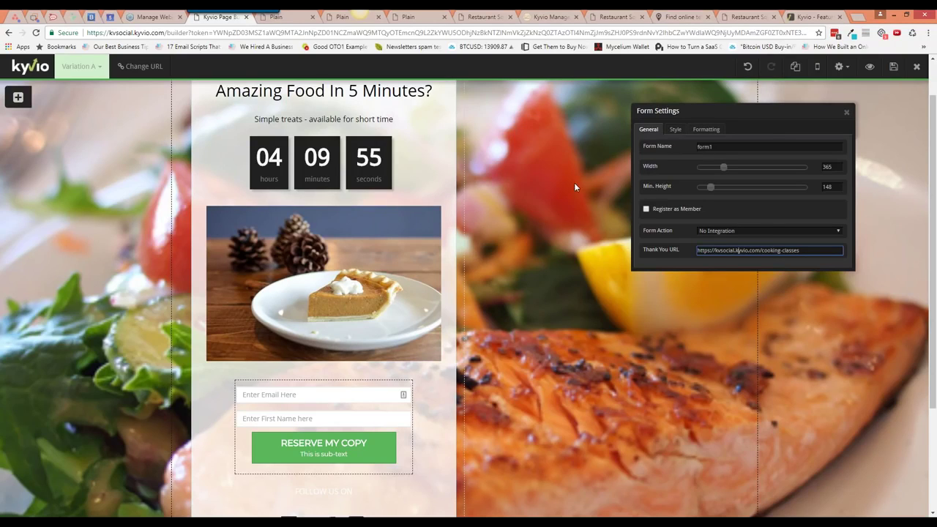
pyautogui.click(846, 112)
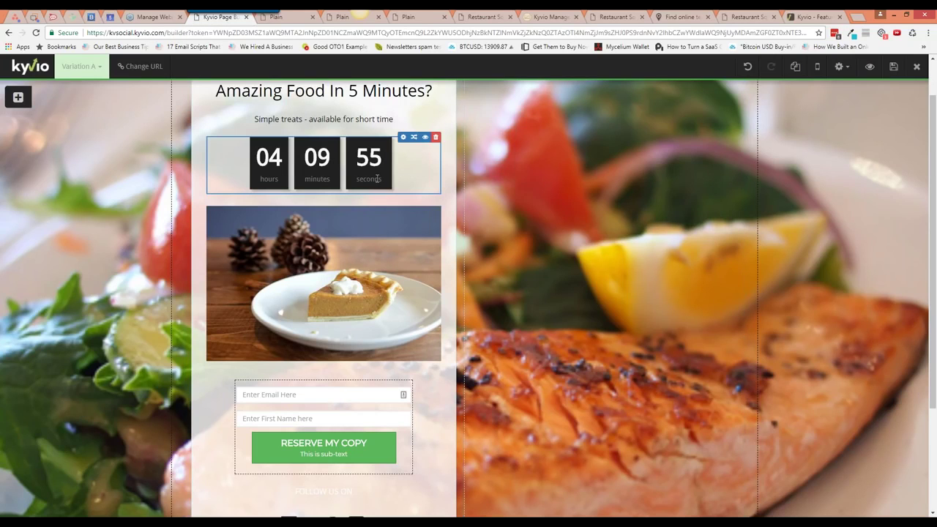
pyautogui.scroll(1, 377, 179)
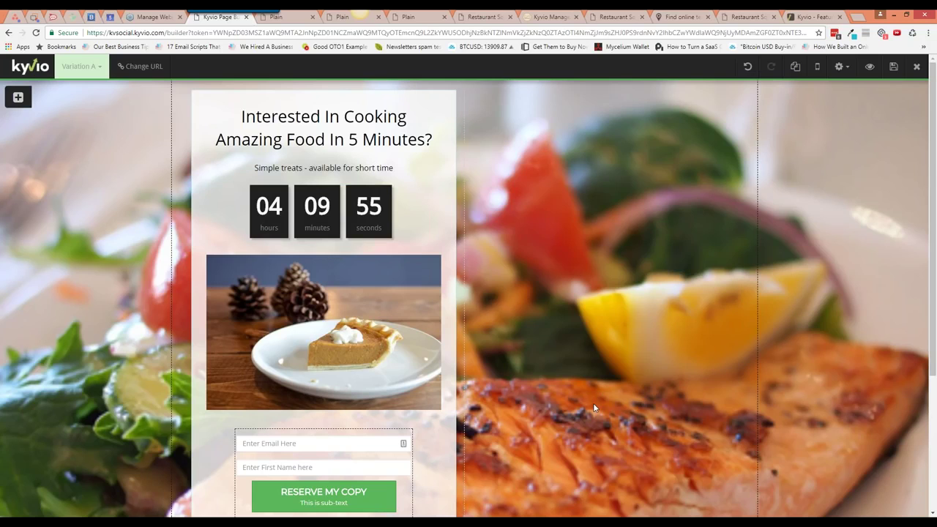
pyautogui.scroll(-1, 593, 402)
pyautogui.scroll(1, 809, 233)
pyautogui.click(421, 317)
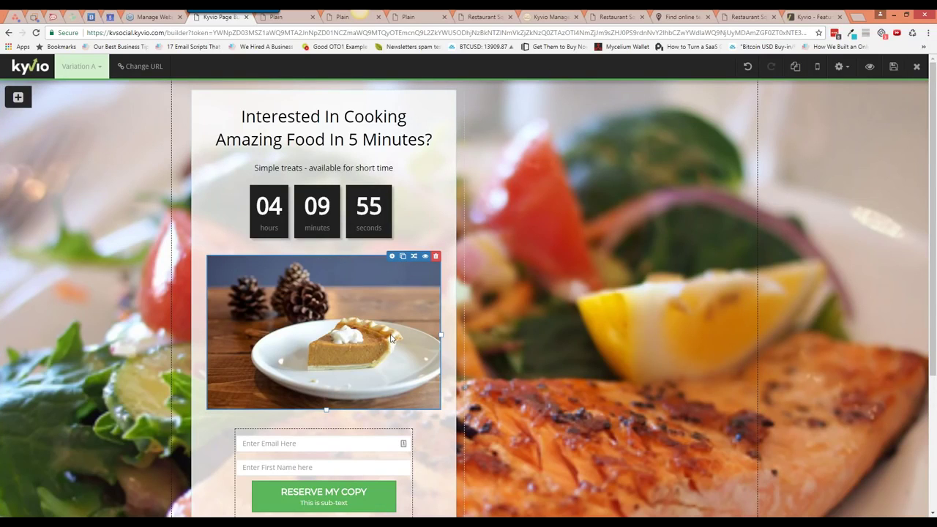
pyautogui.scroll(-1, 366, 329)
# Insert an HTML element into the empty column beside the opt-in panel and view its code settings
pyautogui.click(17, 97)
pyautogui.click(48, 271)
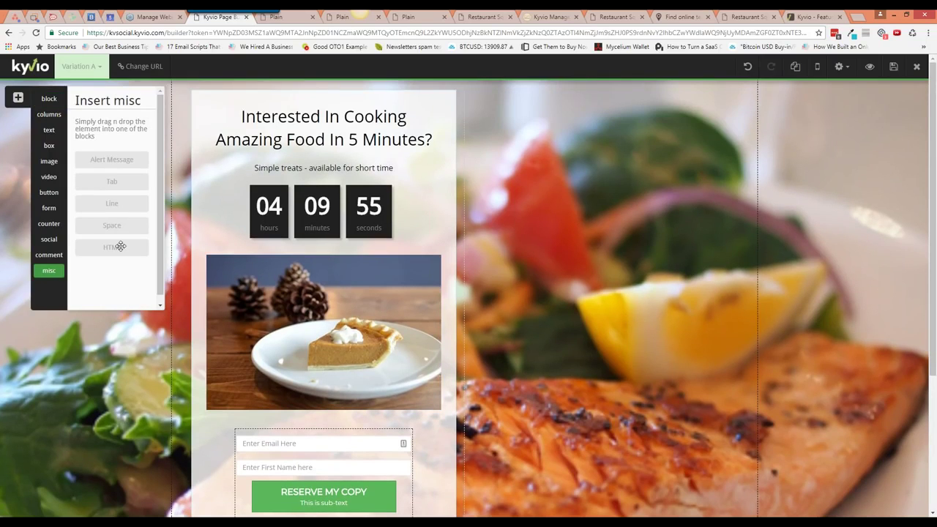
pyautogui.moveTo(119, 246); pyautogui.dragTo(682, 156)
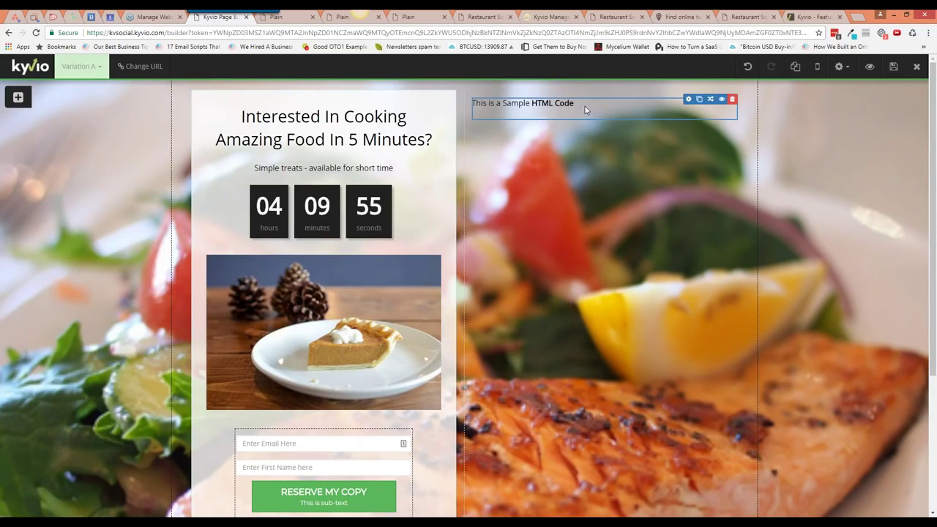
pyautogui.click(684, 96)
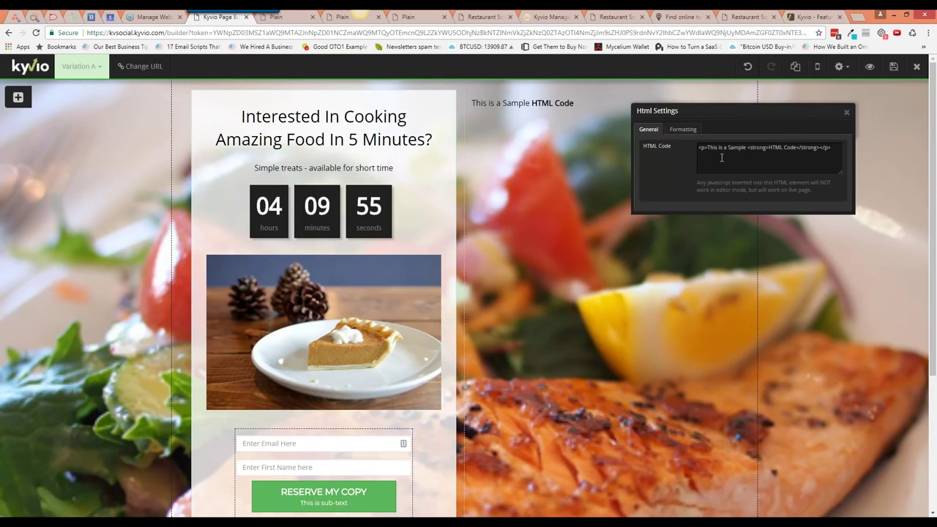
pyautogui.click(846, 114)
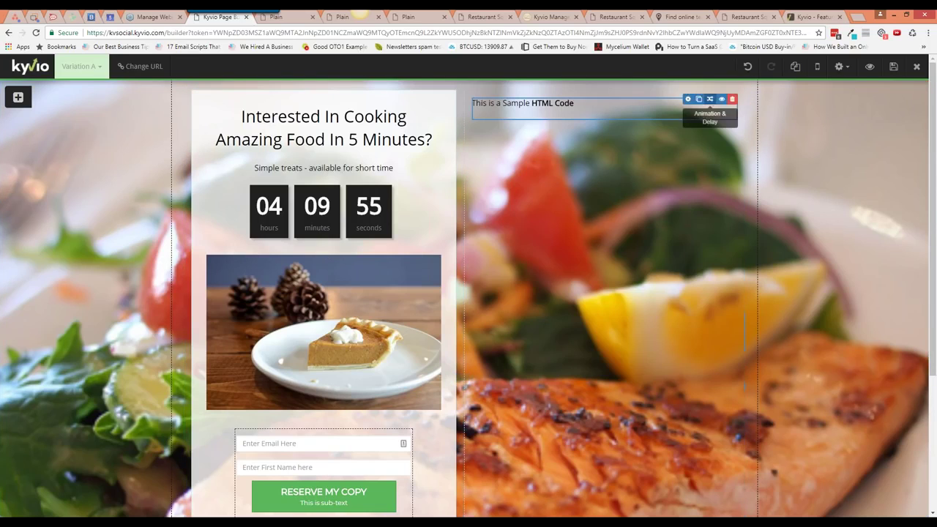
pyautogui.click(837, 69)
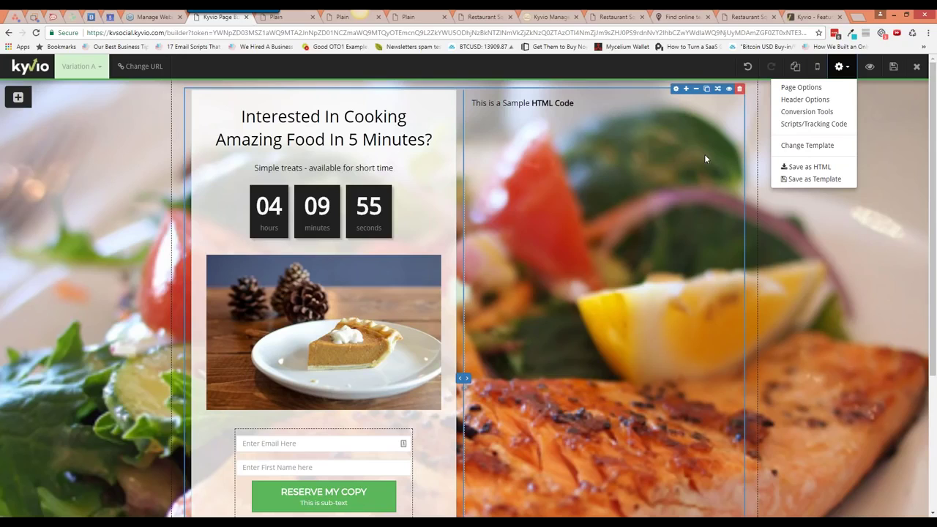
pyautogui.click(715, 273)
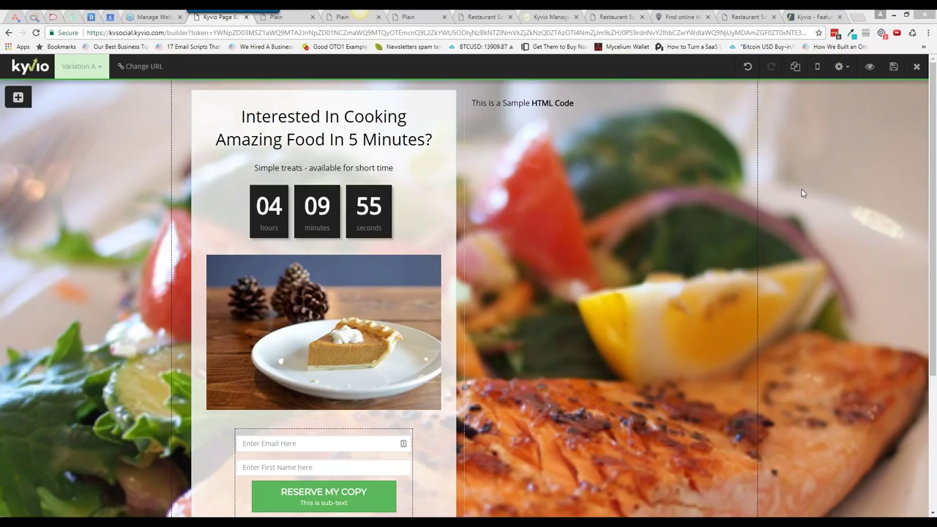
pyautogui.click(862, 25)
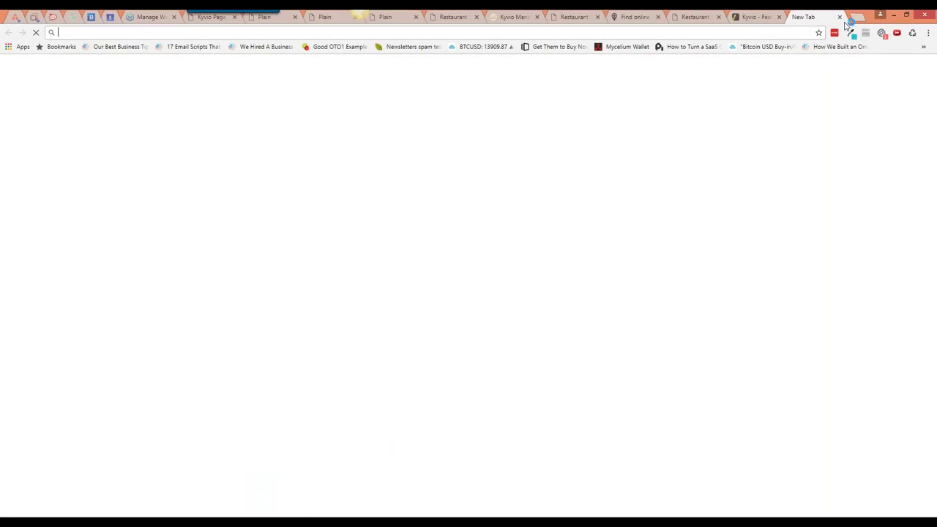
pyautogui.click(754, 20)
pyautogui.click(803, 18)
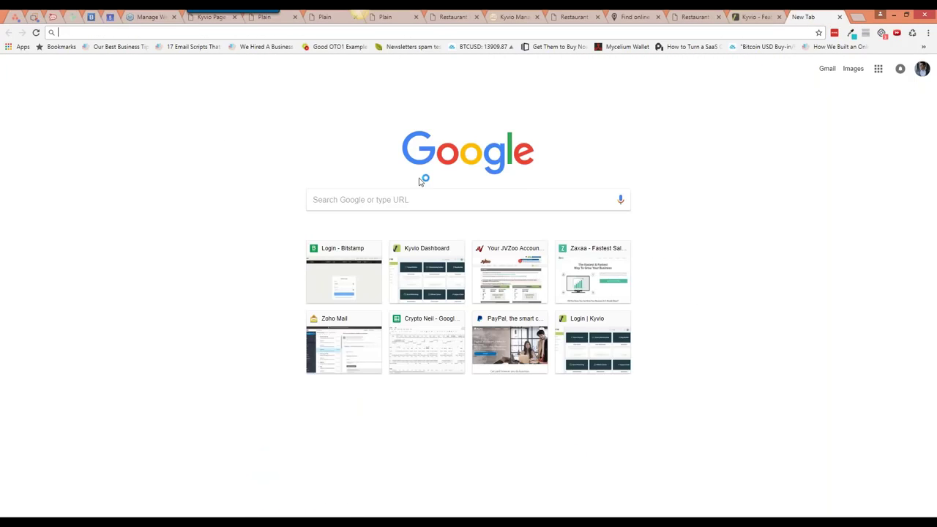
# Switch to the browser window with the Kyvio Support knowledge base and go to the start of its article list
pyautogui.hotkey('alt', 'Tab')
pyautogui.hotkey('alt', 'Tab')
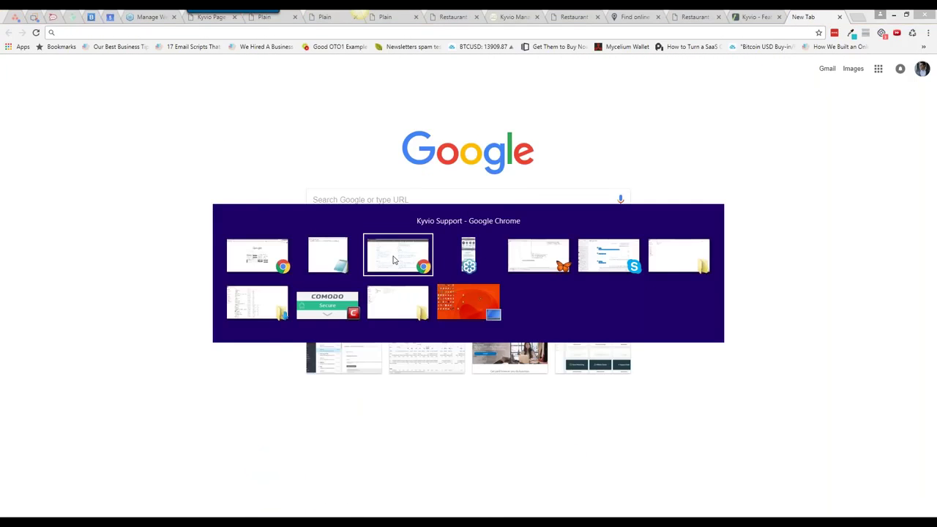
pyautogui.click(393, 260)
pyautogui.scroll(2, 120, 248)
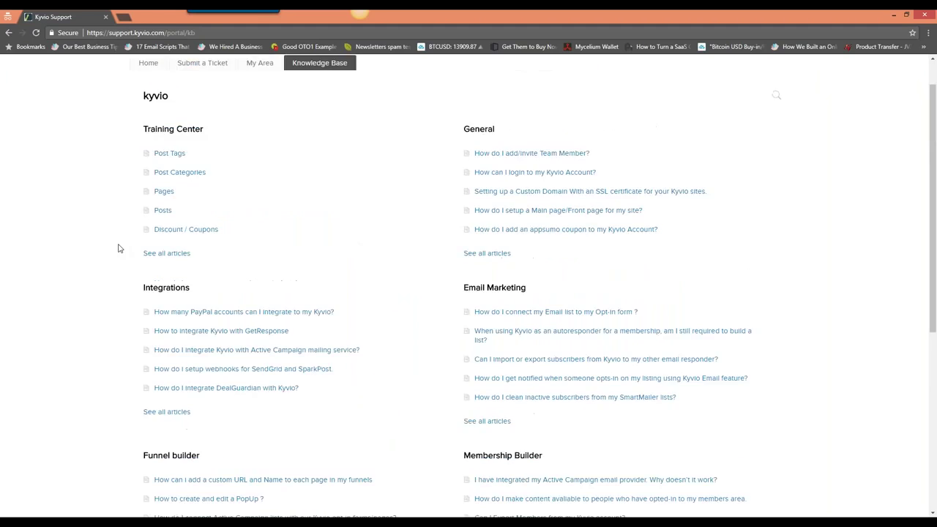
pyautogui.scroll(1, 119, 248)
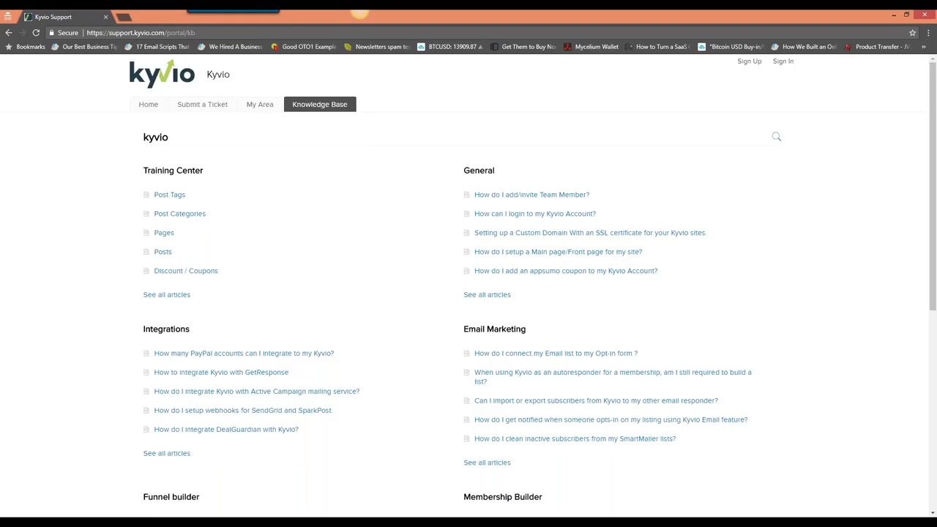
# Search the Kyvio Support knowledge base for "replay" and dismiss the search
pyautogui.click(776, 137)
pyautogui.write('repl')
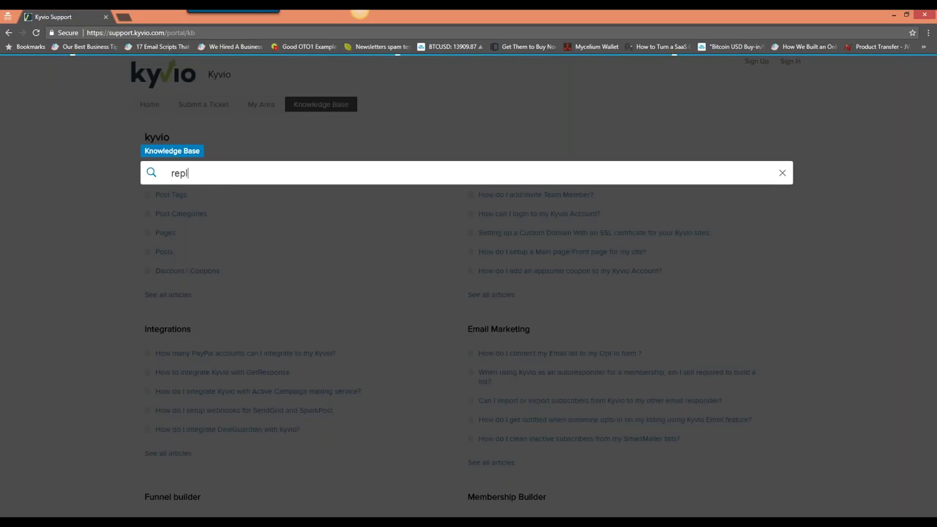
pyautogui.write('ay')
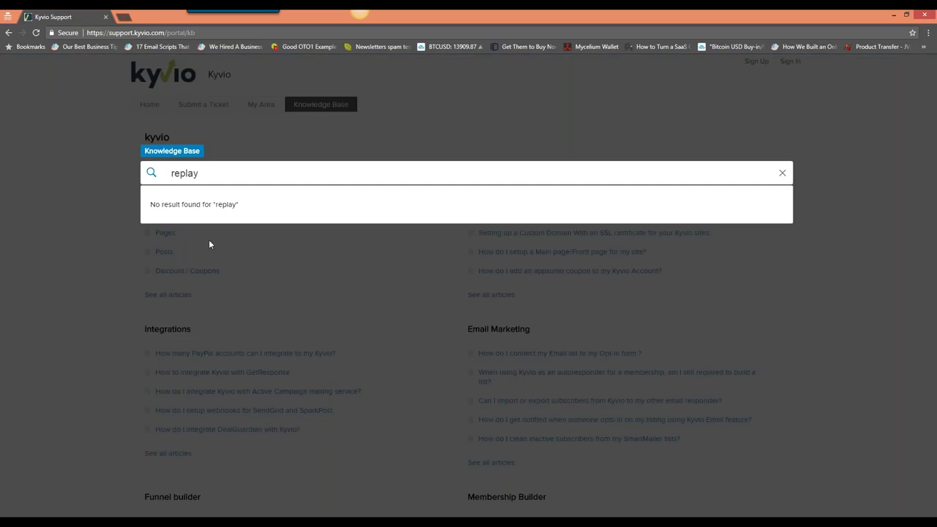
pyautogui.click(95, 207)
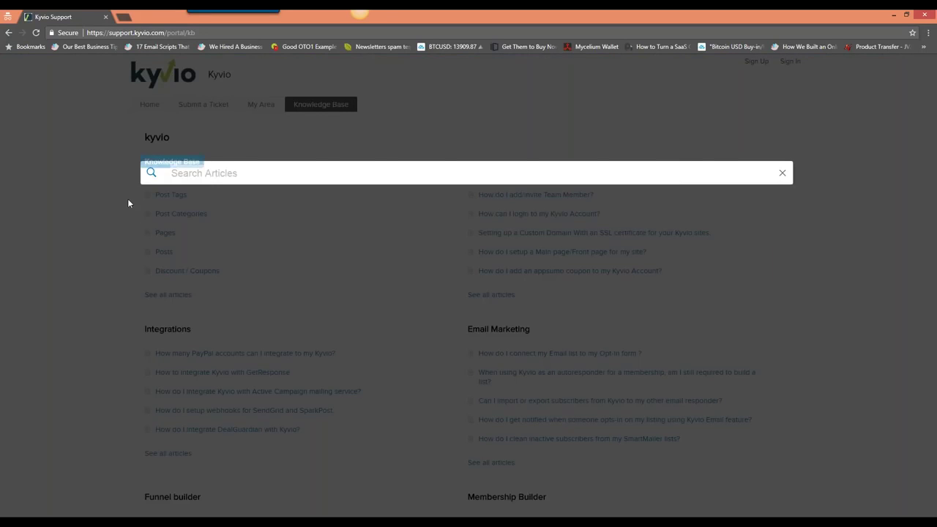